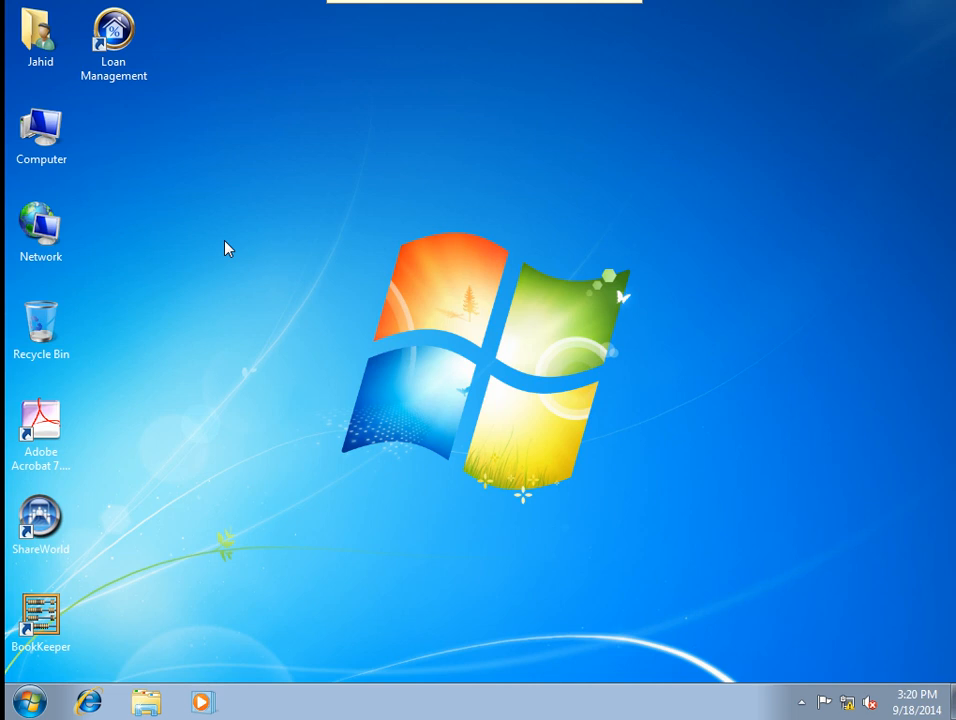
# Search the Start menu for gpedit.msc and launch it.
pyautogui.click(28, 705)
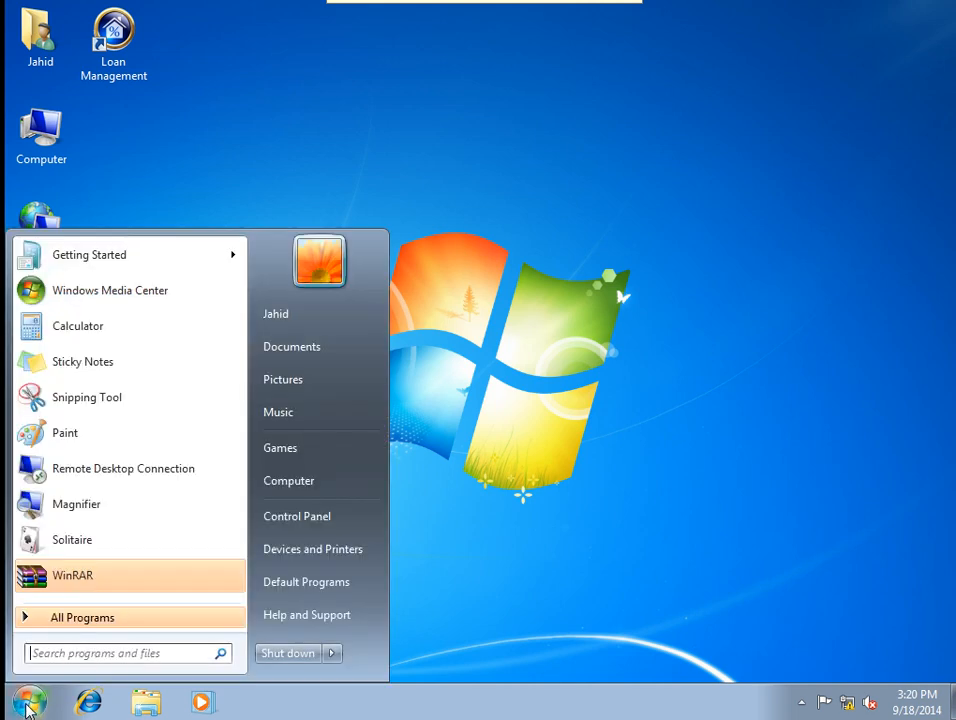
pyautogui.write('gpe')
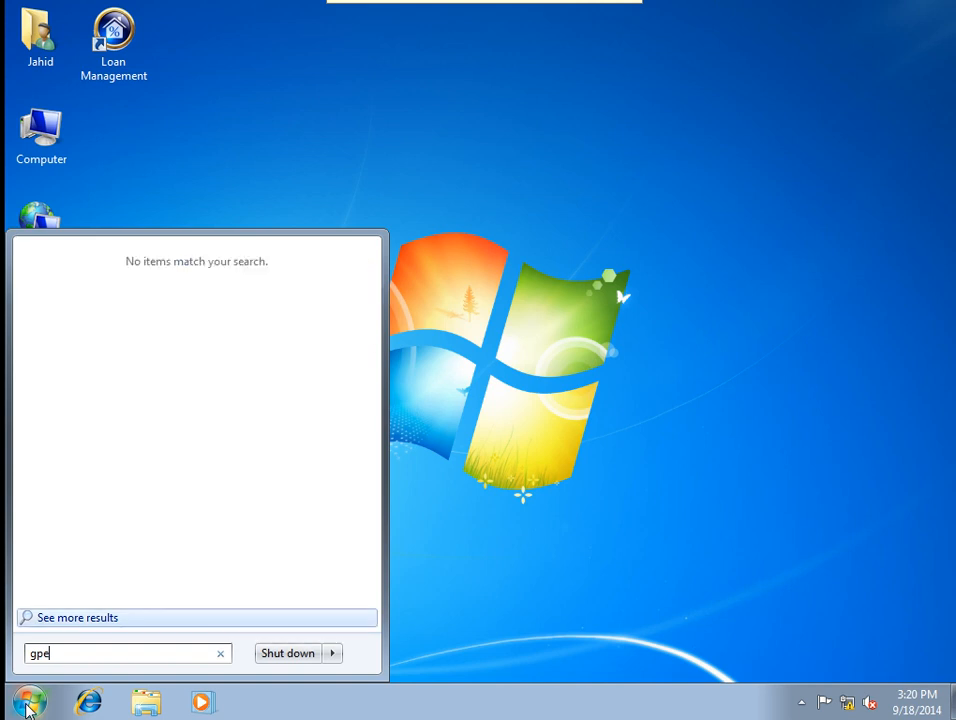
pyautogui.write('dit.msc')
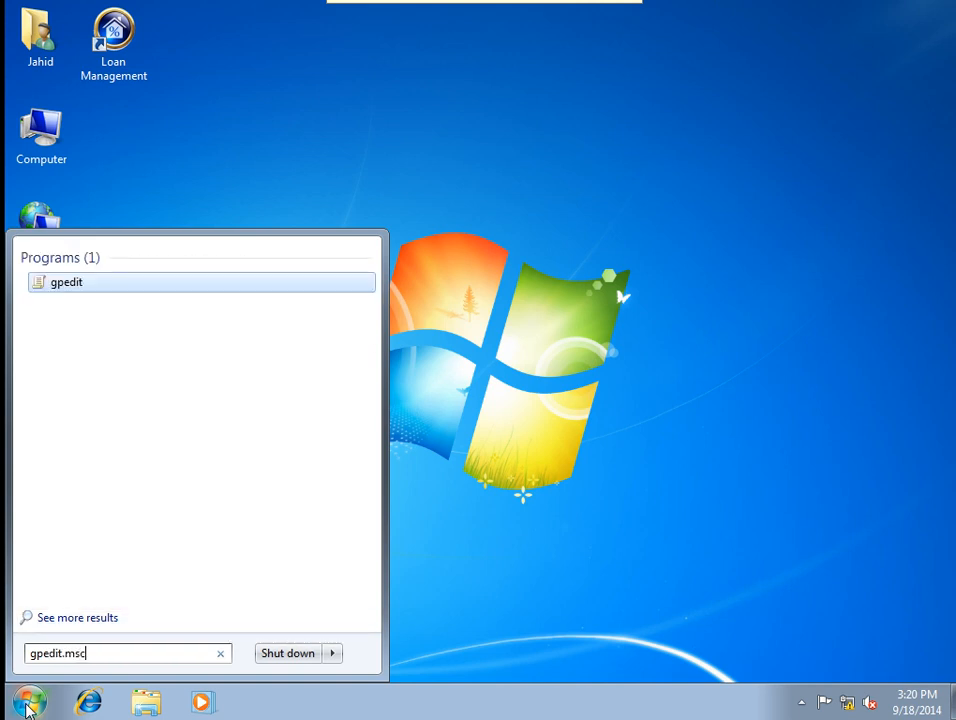
pyautogui.press('Return')
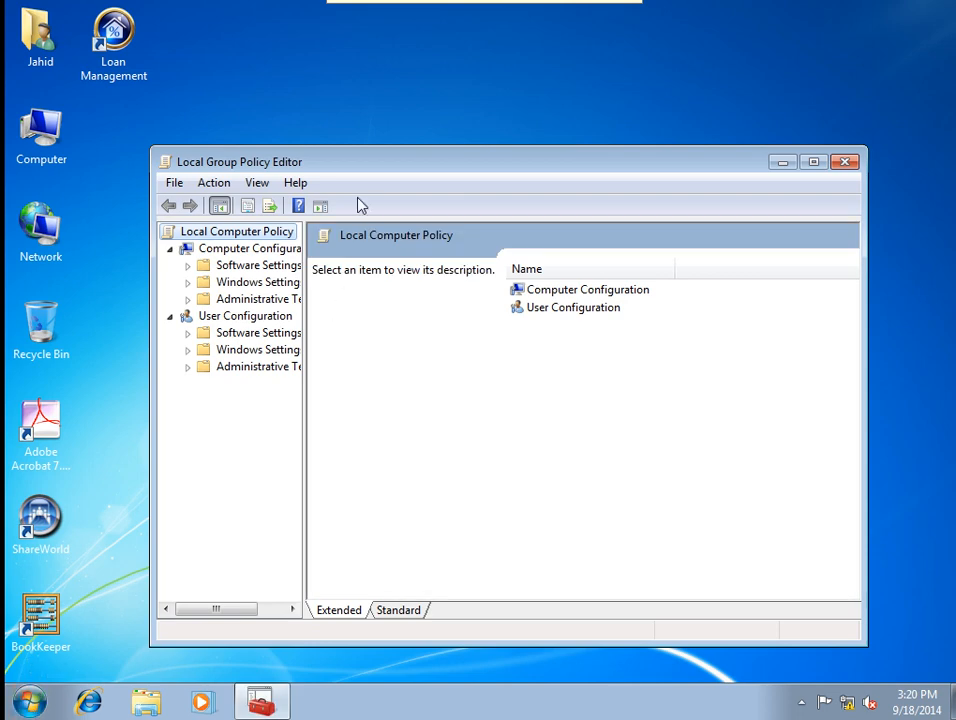
# Reposition the editor, widen the tree pane, and browse to Computer Configuration's AutoPlay Policies folder.
pyautogui.moveTo(357, 170); pyautogui.dragTo(346, 114)
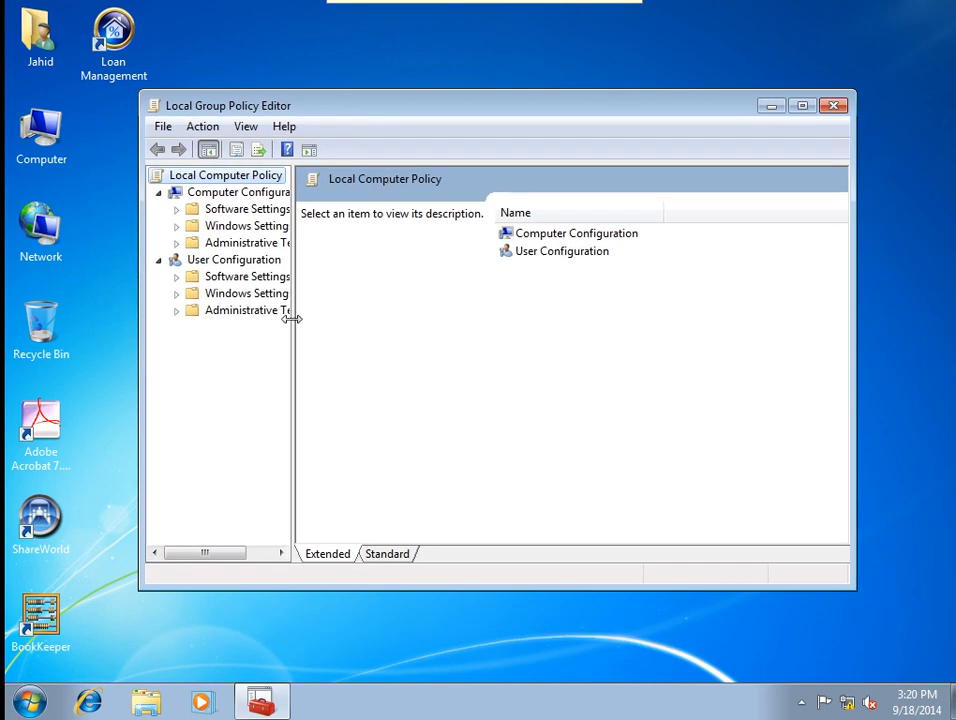
pyautogui.moveTo(293, 318); pyautogui.dragTo(338, 321)
pyautogui.click(271, 242)
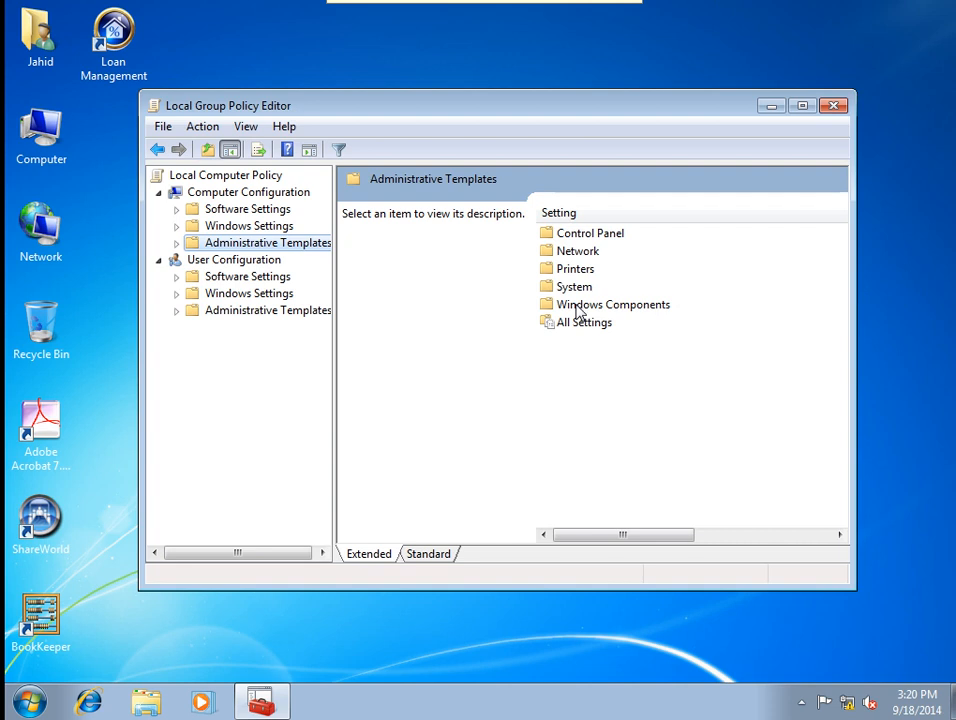
pyautogui.doubleClick(577, 306)
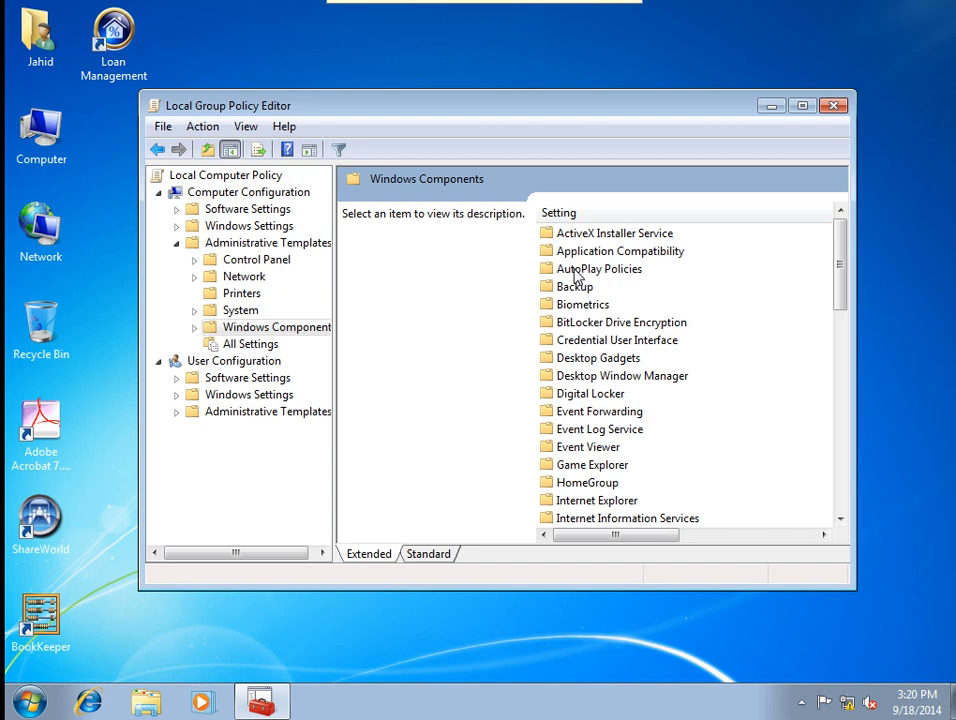
pyautogui.doubleClick(577, 272)
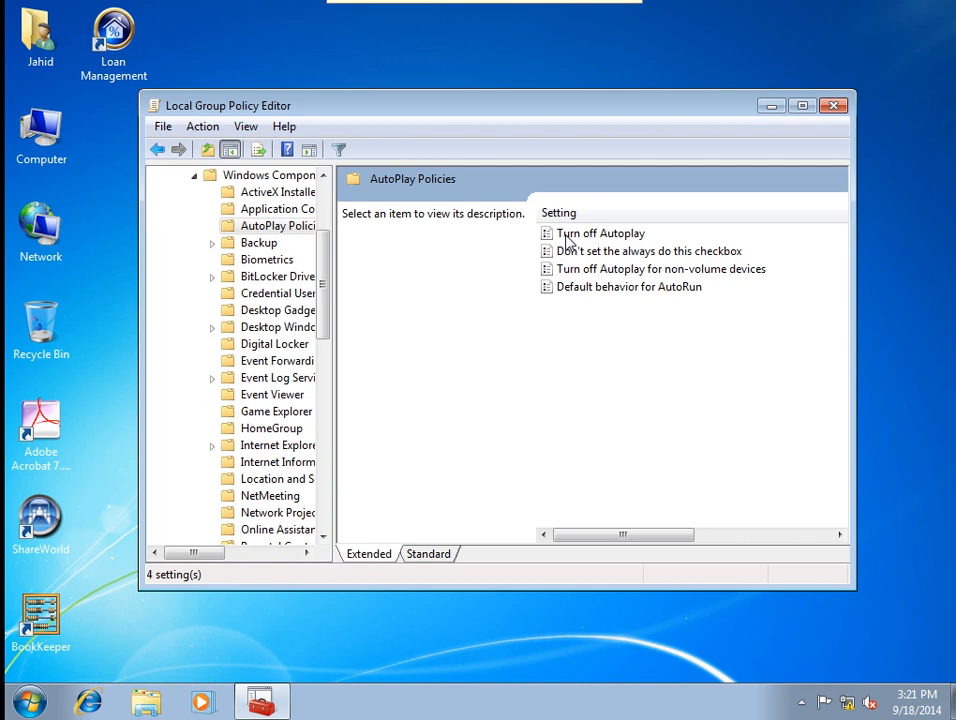
# Enable Turn off Autoplay and the non-volume devices Autoplay policy for the computer.
pyautogui.doubleClick(567, 235)
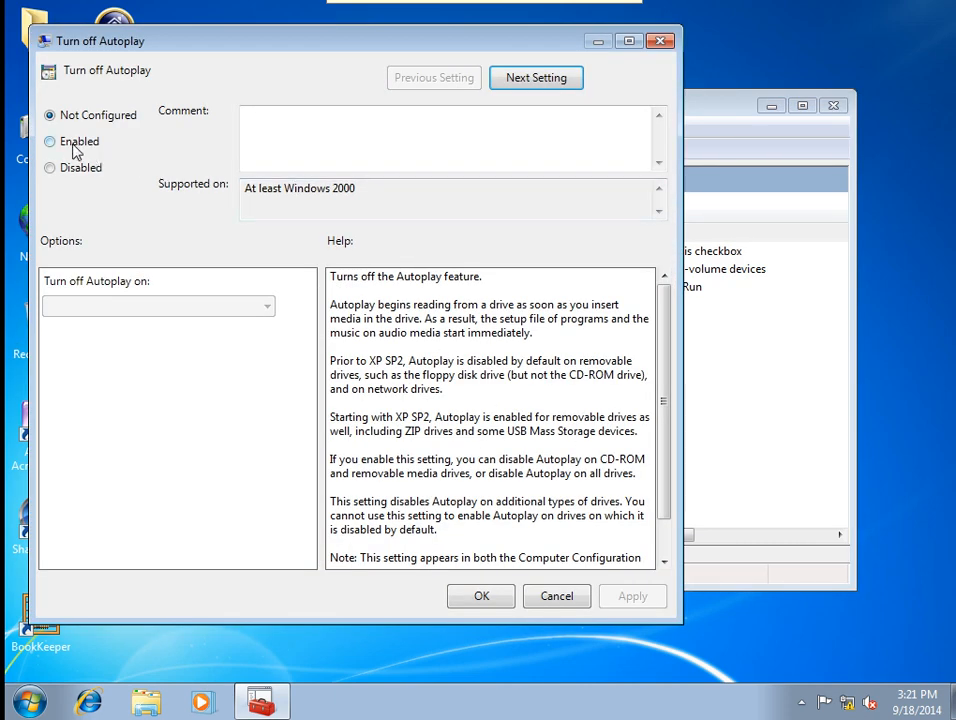
pyautogui.click(75, 146)
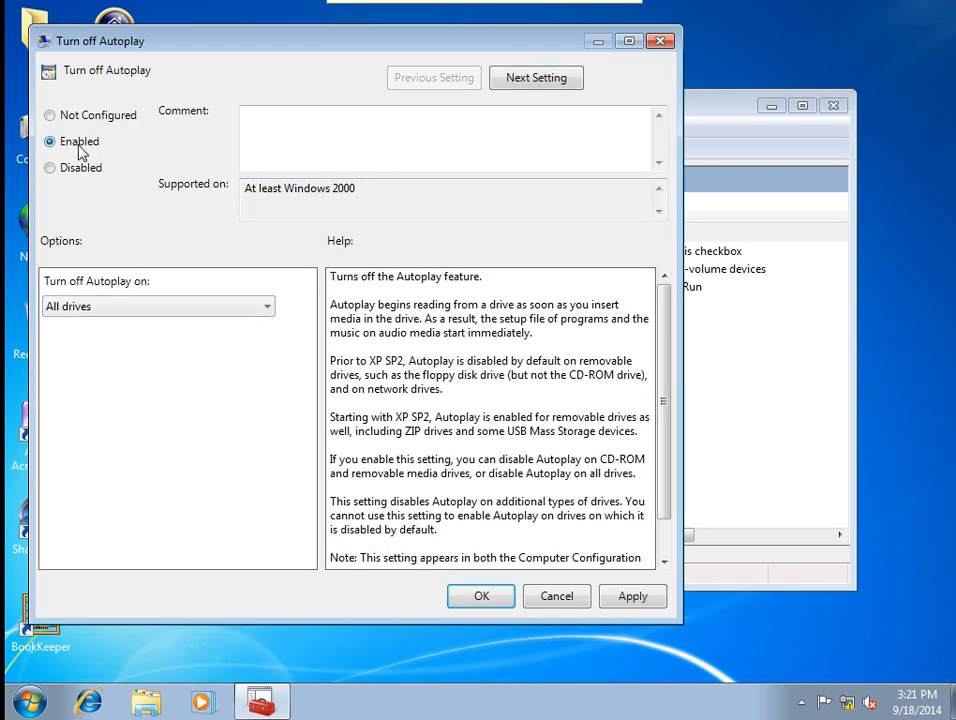
pyautogui.click(633, 596)
pyautogui.click(484, 597)
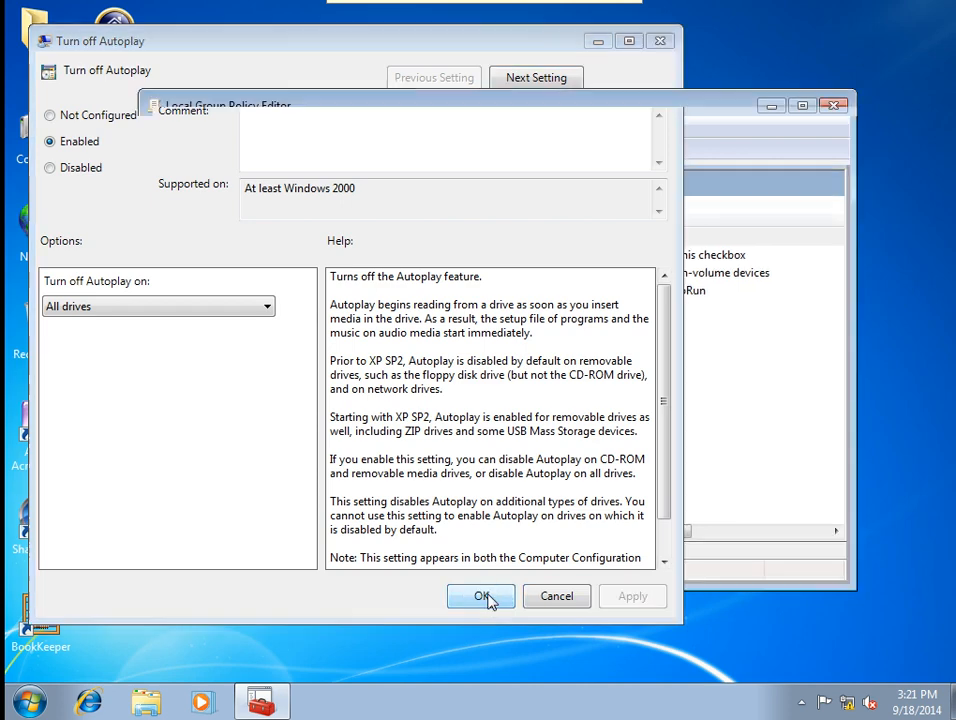
pyautogui.doubleClick(566, 273)
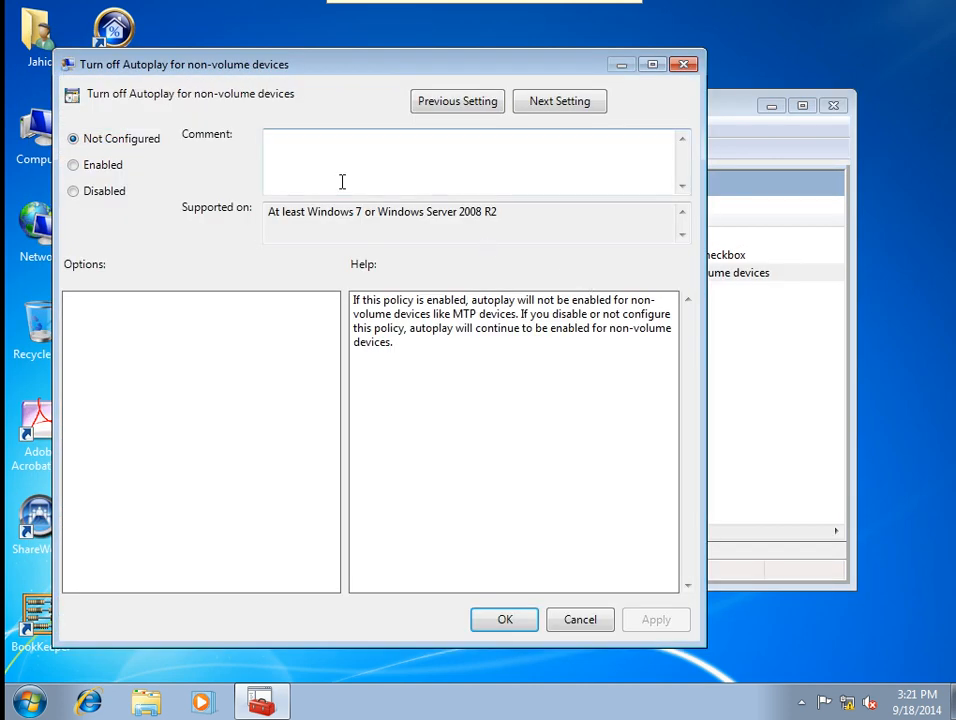
pyautogui.click(90, 166)
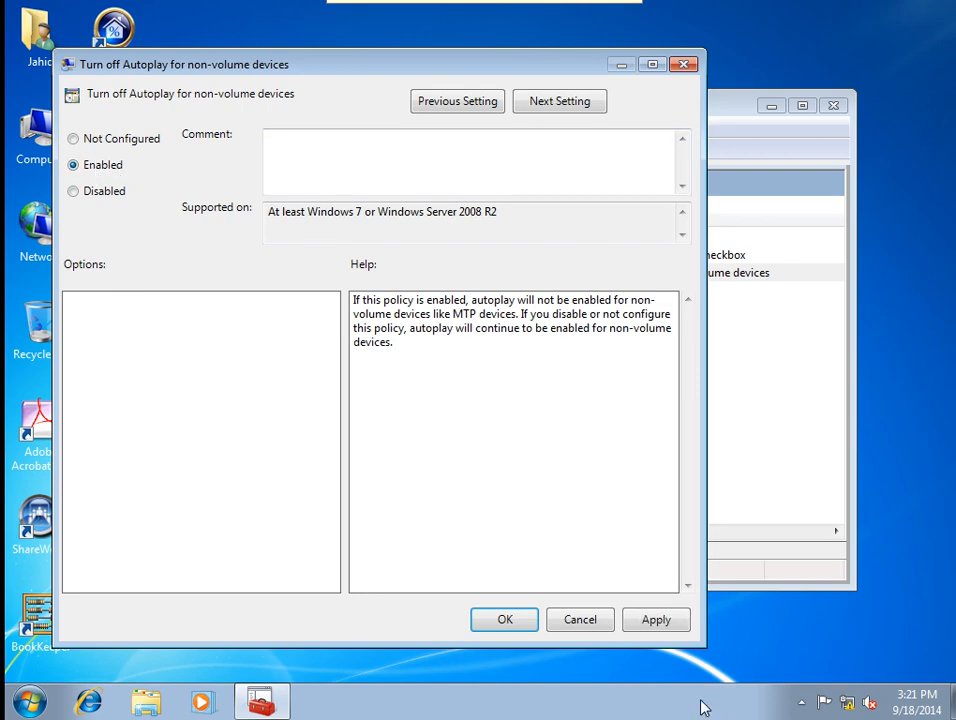
pyautogui.click(657, 621)
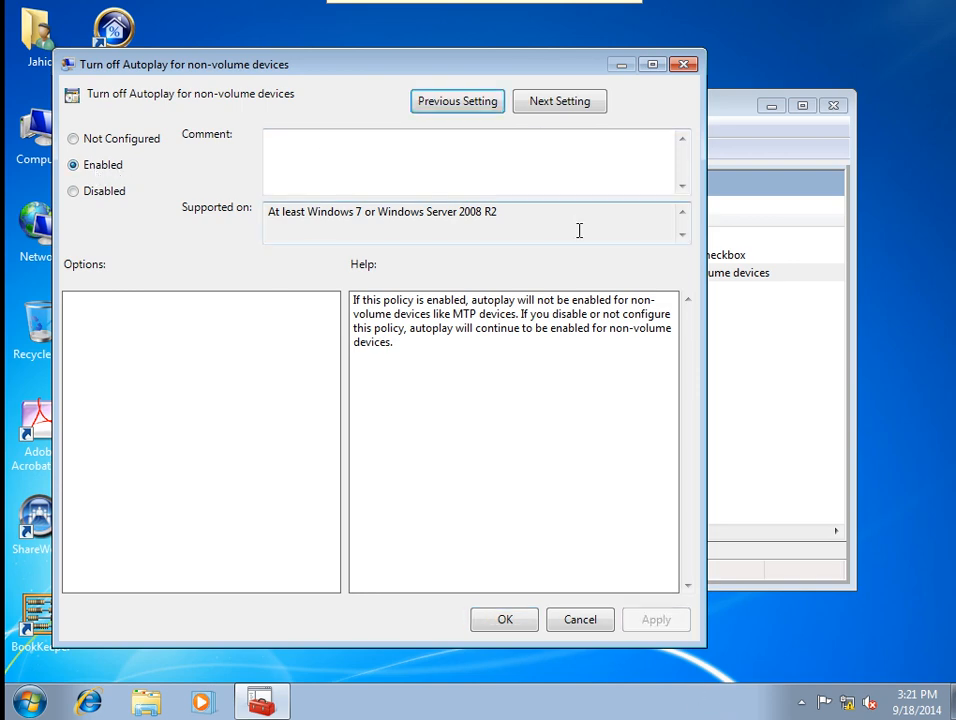
# Enable Default behavior for AutoRun with 'Do not execute any autorun commands'.
pyautogui.click(559, 111)
pyautogui.click(92, 172)
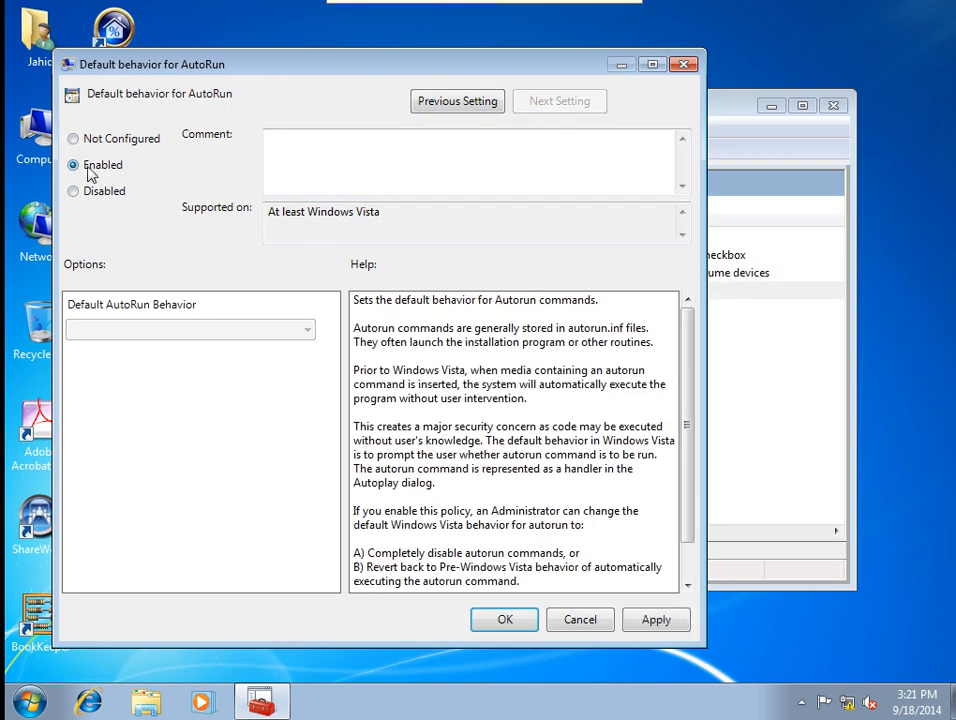
pyautogui.click(654, 621)
pyautogui.click(497, 622)
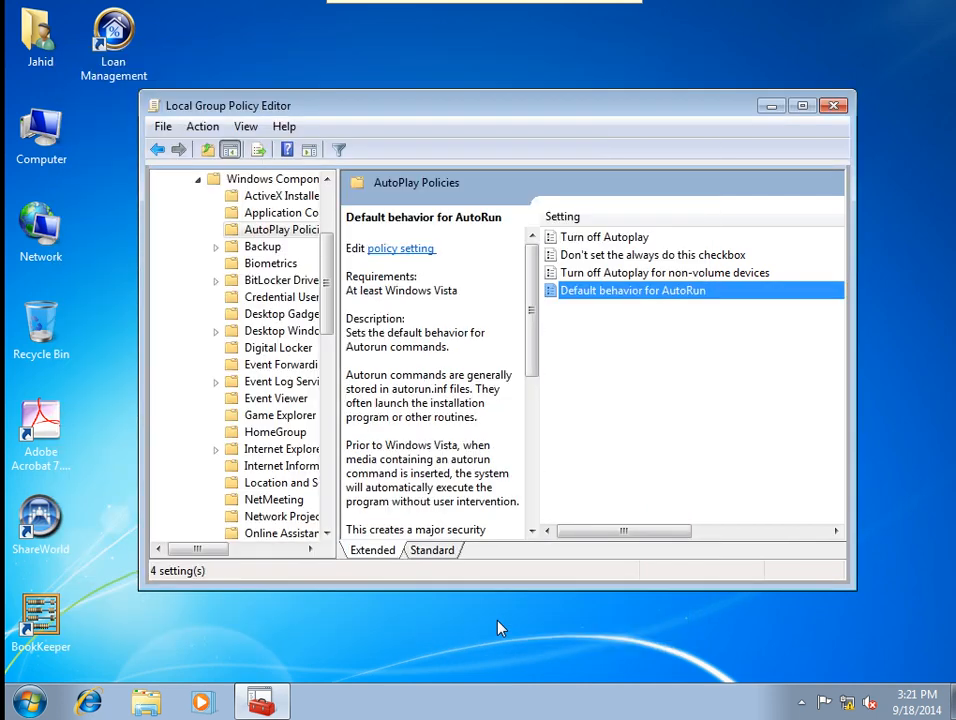
pyautogui.click(201, 182)
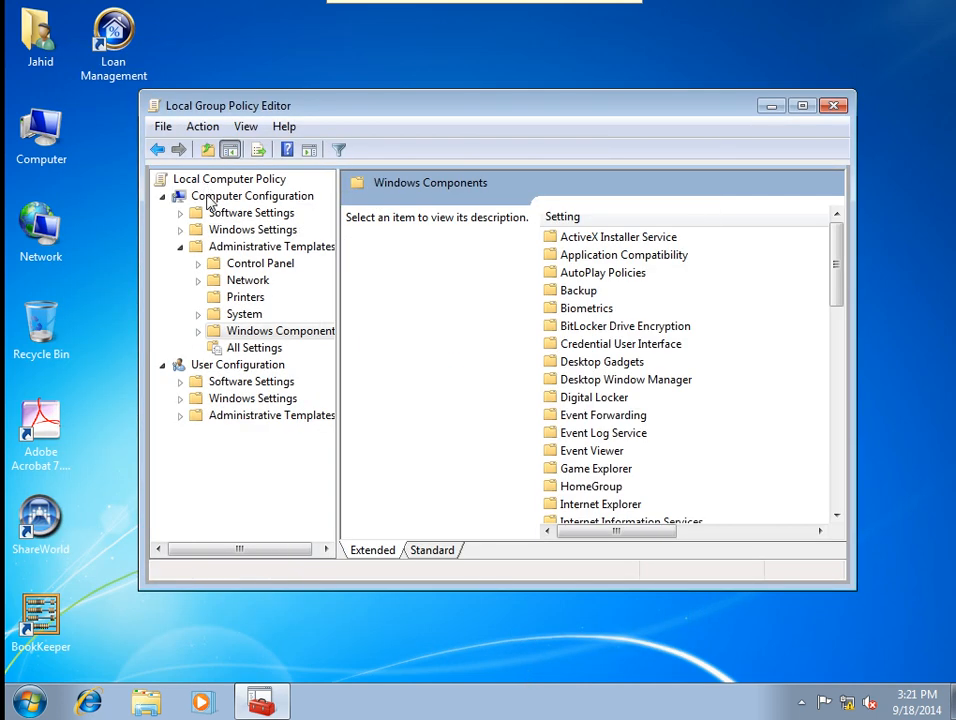
# Browse to User Configuration > Administrative Templates > Windows Components > AutoPlay Policies.
pyautogui.click(224, 367)
pyautogui.doubleClick(250, 416)
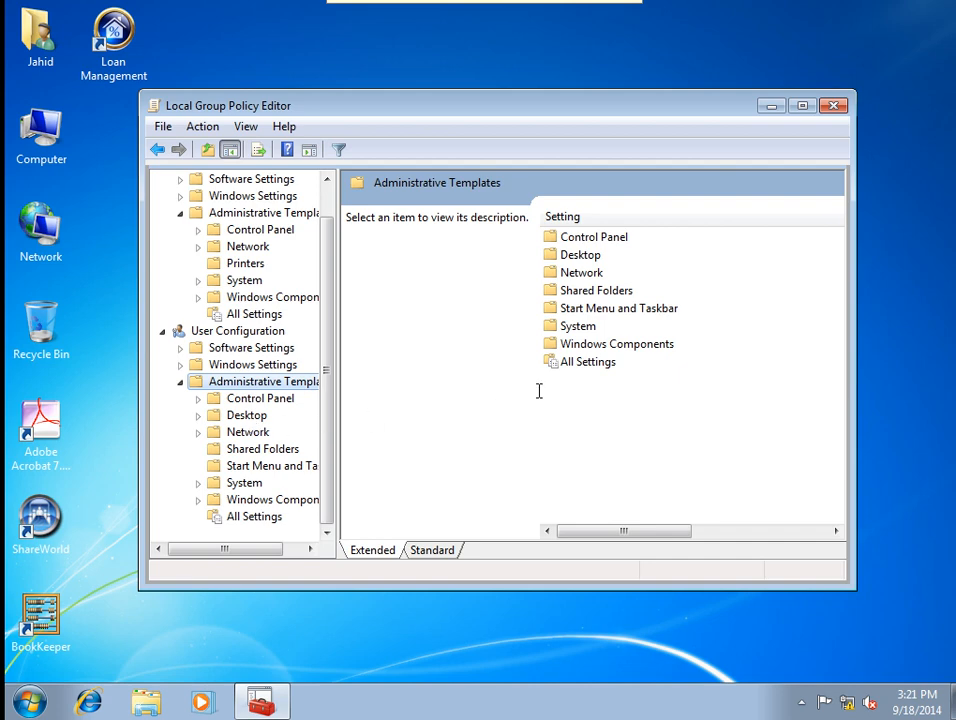
pyautogui.doubleClick(576, 345)
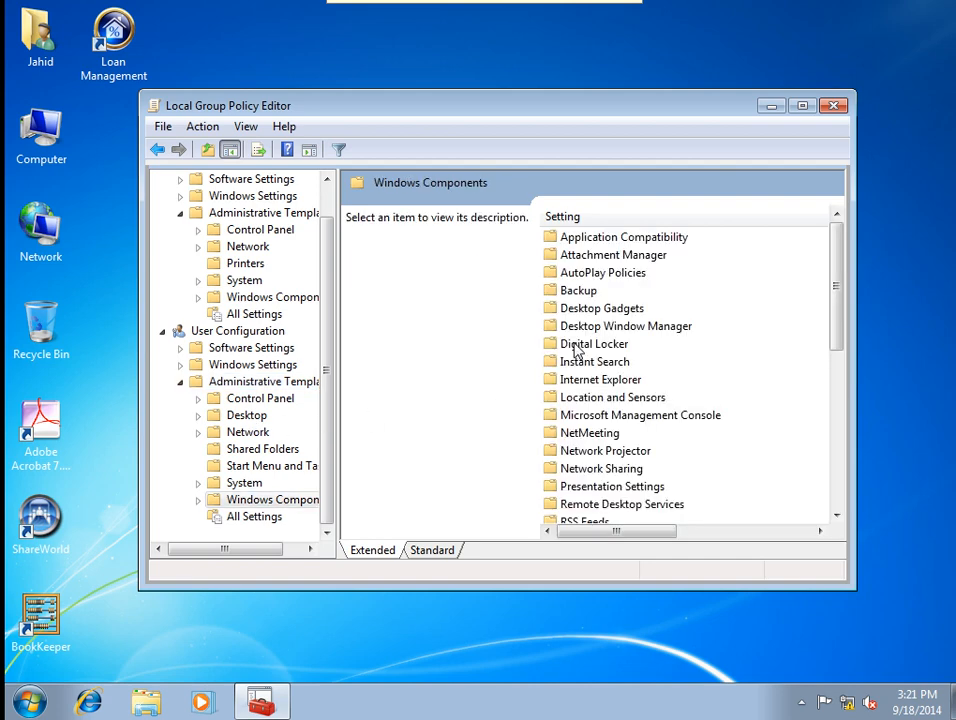
pyautogui.doubleClick(560, 273)
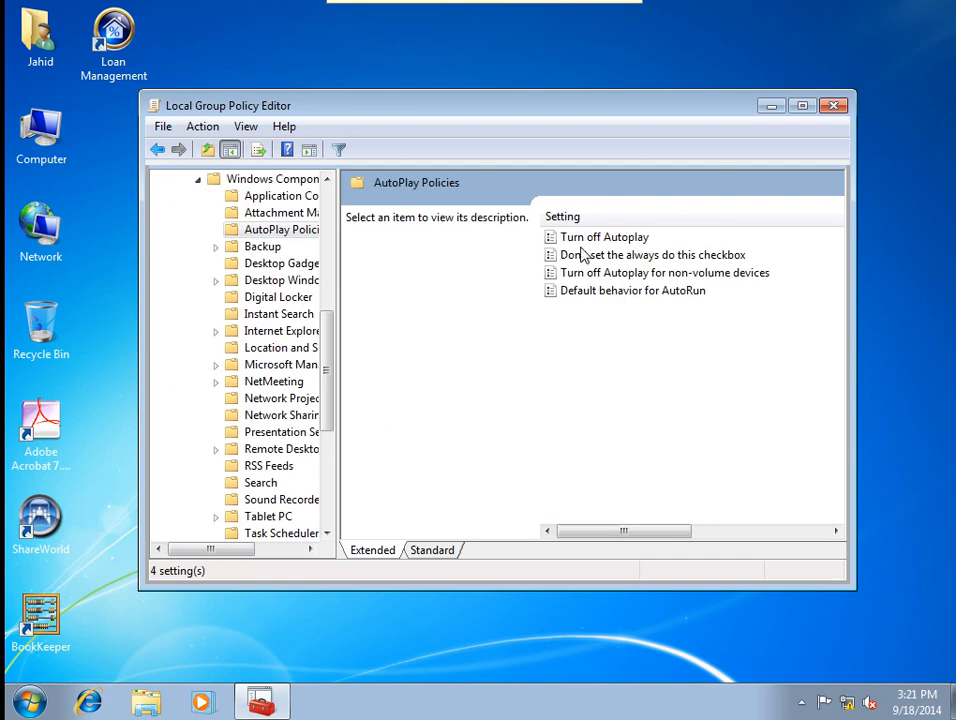
# Enable the user's Turn off Autoplay policy, keeping it applied to All drives.
pyautogui.doubleClick(570, 237)
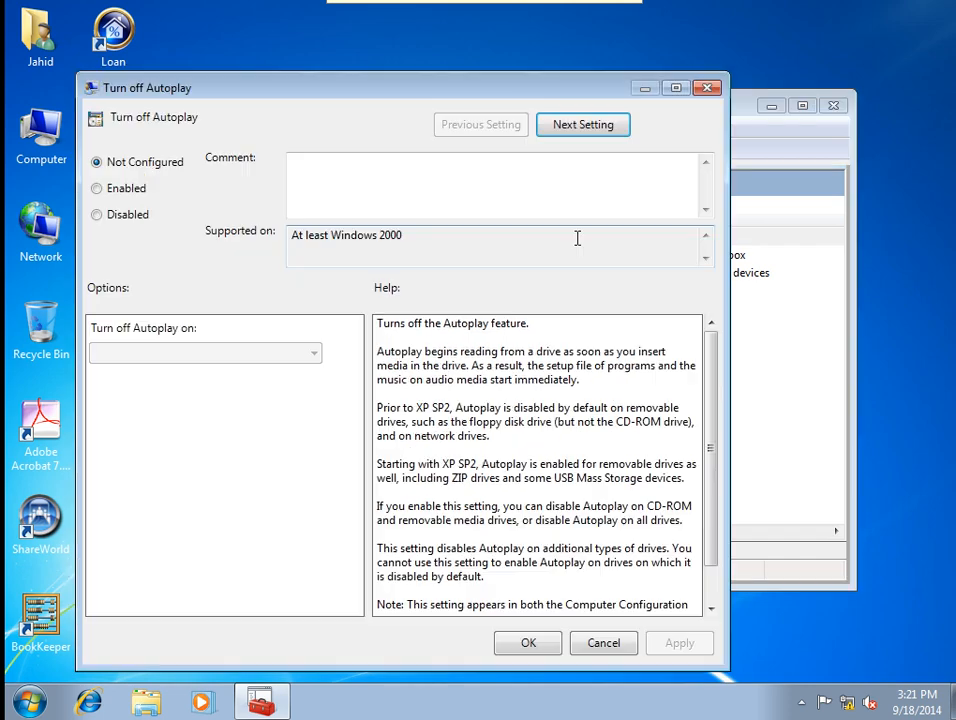
pyautogui.click(126, 190)
pyautogui.click(213, 358)
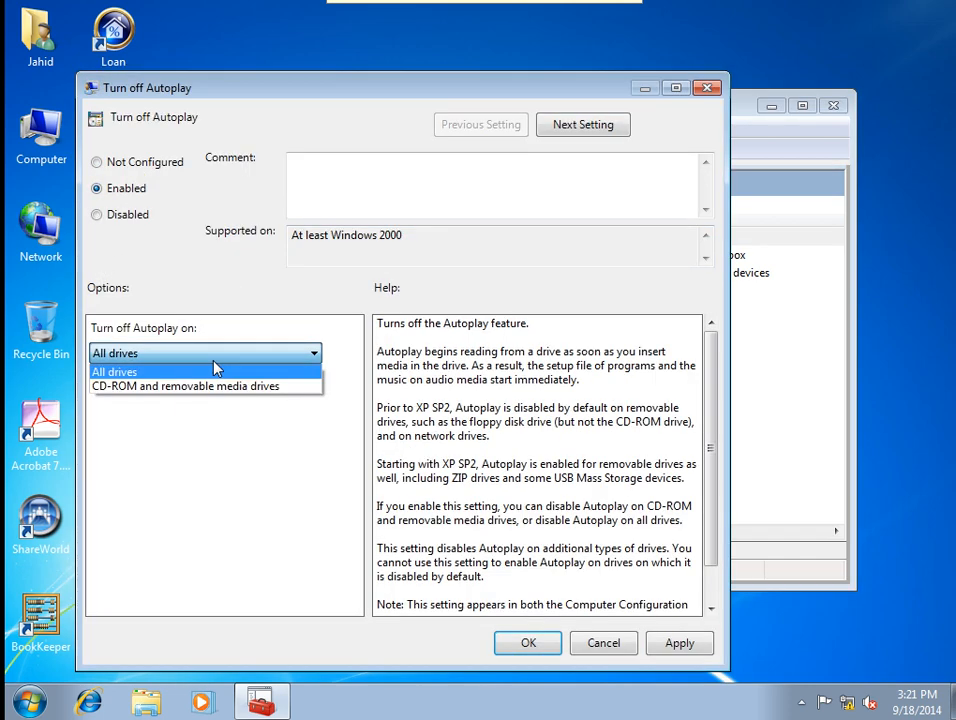
pyautogui.click(213, 368)
pyautogui.click(212, 358)
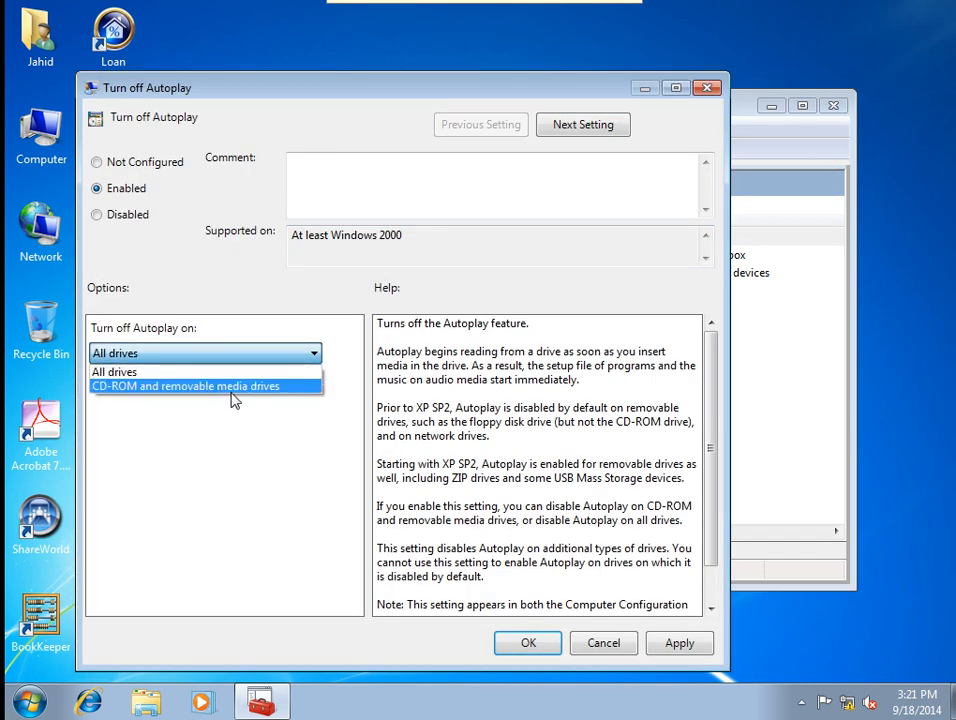
pyautogui.click(188, 371)
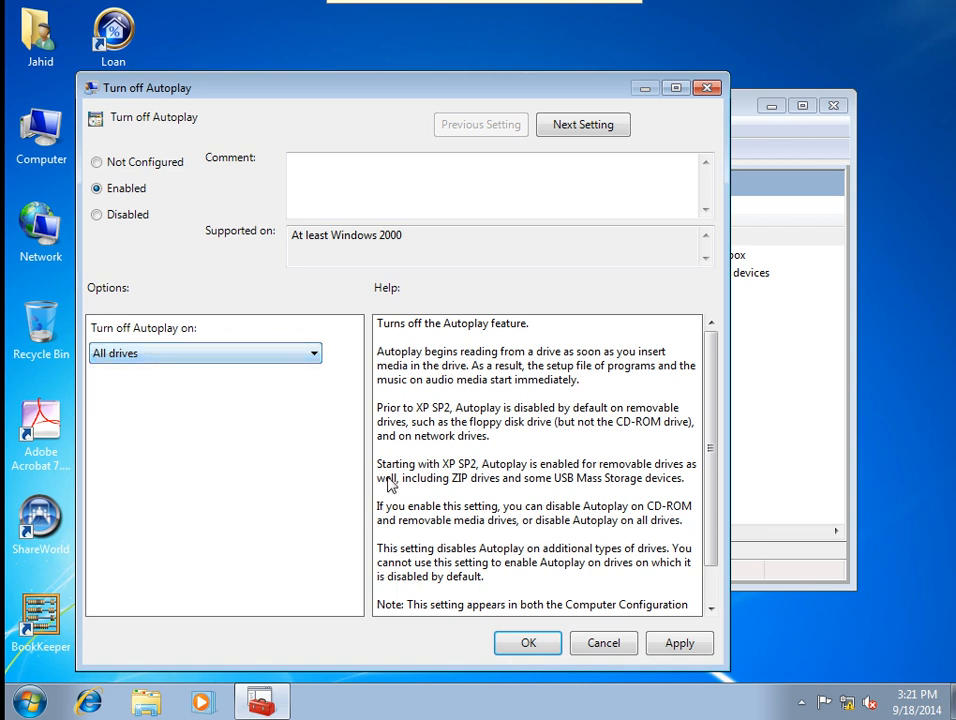
pyautogui.click(679, 643)
# Enable the user's non-volume devices Autoplay policy and Default behavior for AutoRun.
pyautogui.click(559, 123)
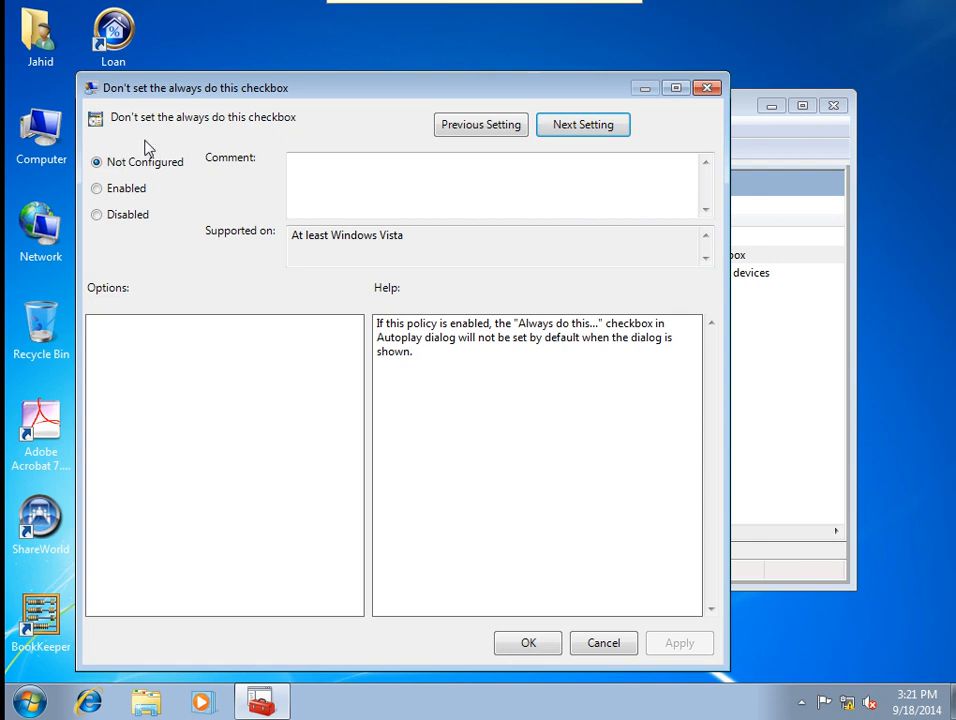
pyautogui.click(568, 126)
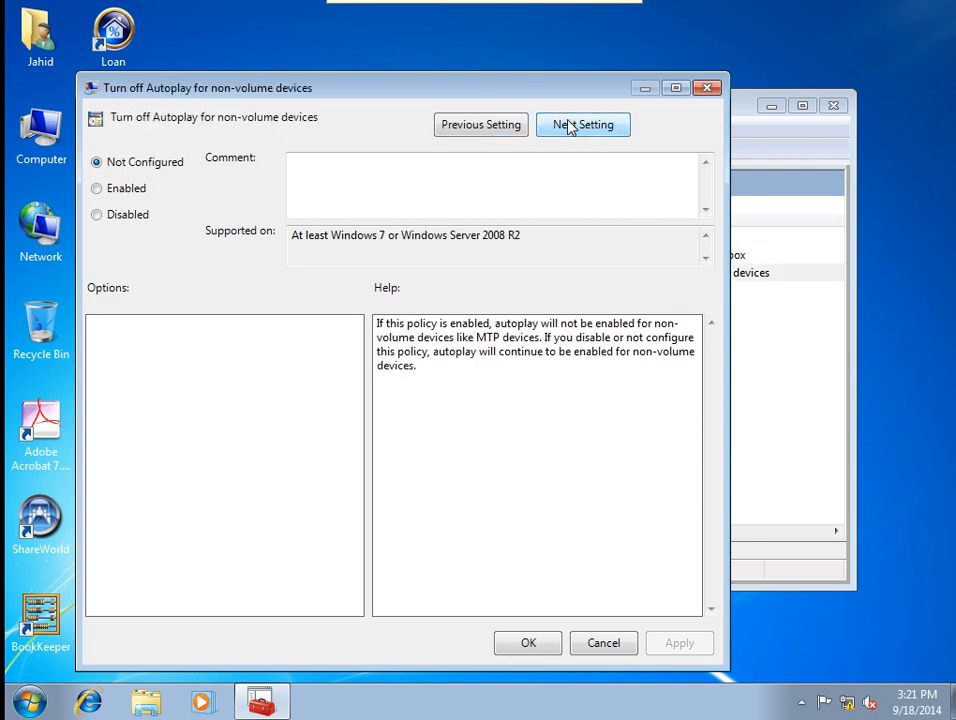
pyautogui.click(142, 191)
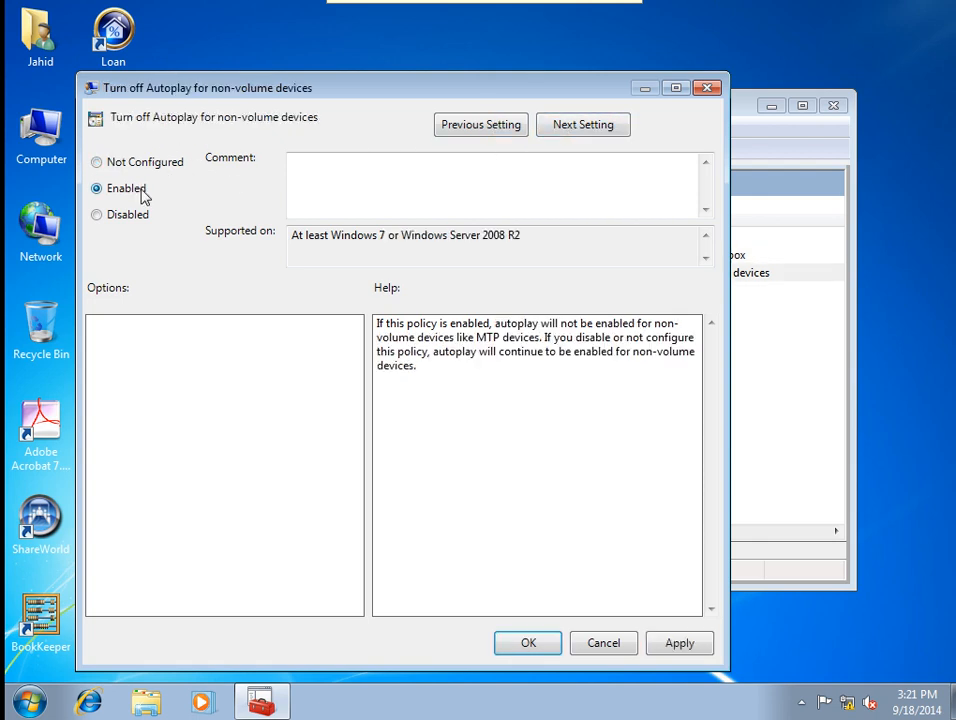
pyautogui.click(677, 643)
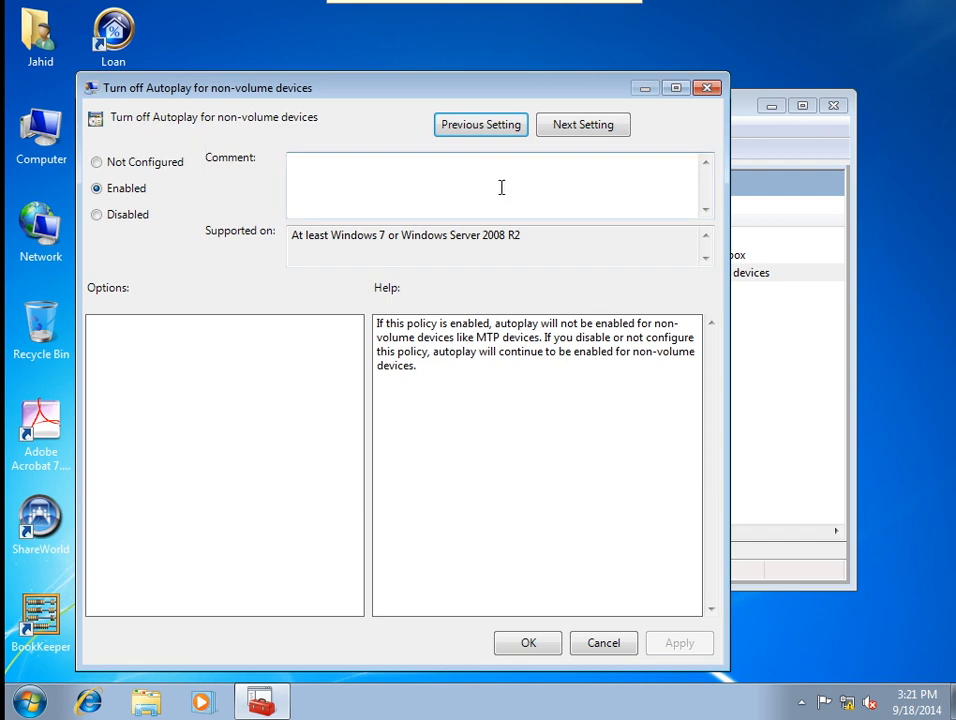
pyautogui.click(576, 130)
pyautogui.click(96, 188)
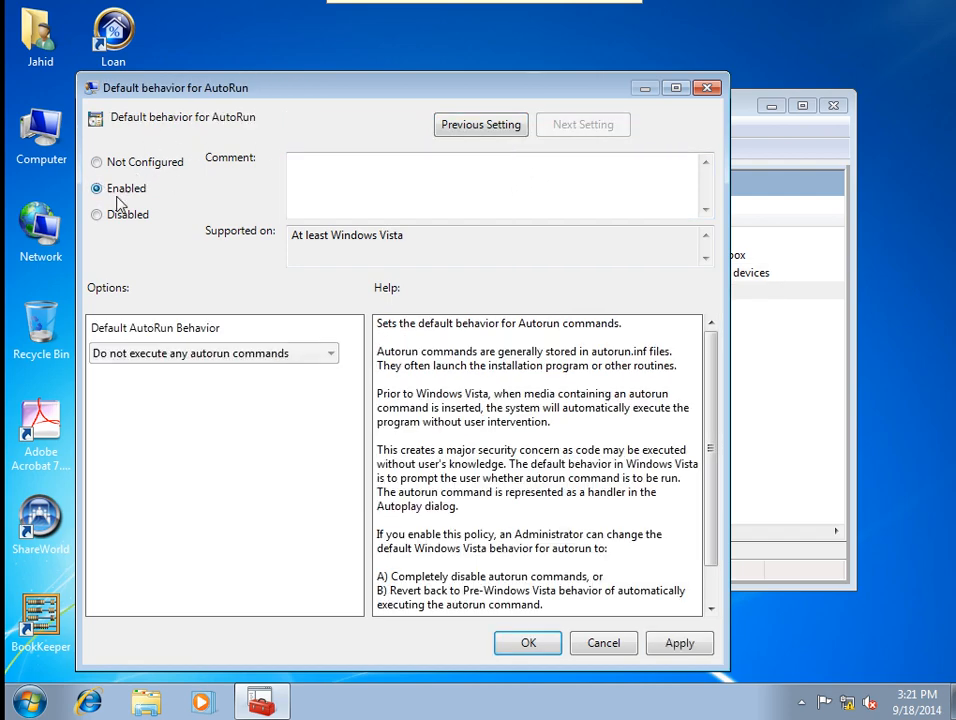
pyautogui.click(672, 640)
pyautogui.click(548, 642)
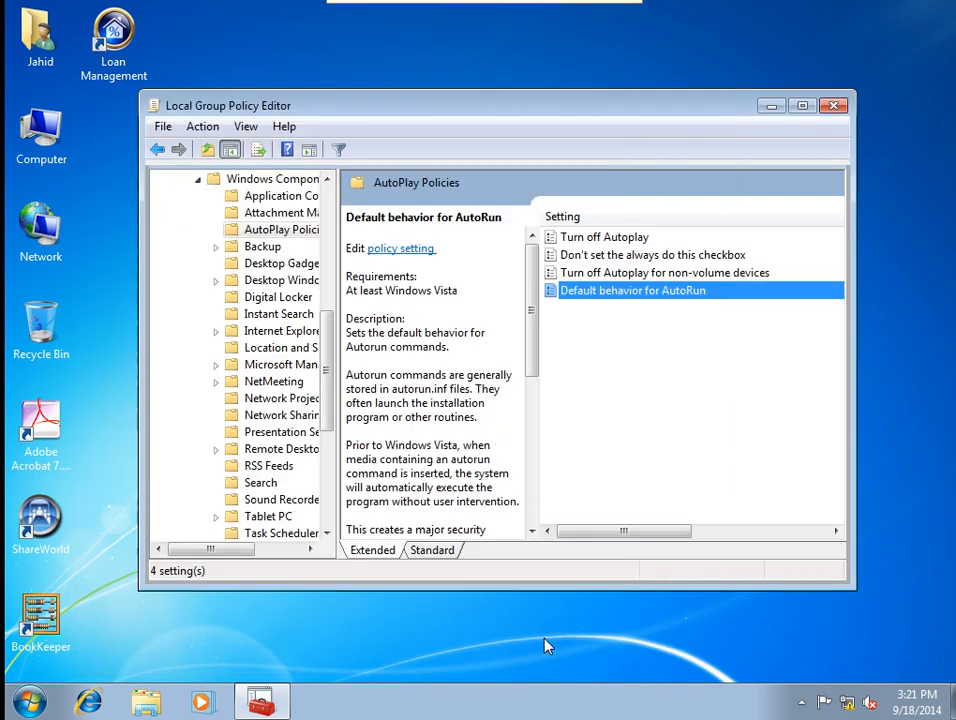
# Maximize the editor and resize its columns to review each AutoPlay policy's state.
pyautogui.click(802, 106)
pyautogui.moveTo(629, 632); pyautogui.dragTo(670, 632)
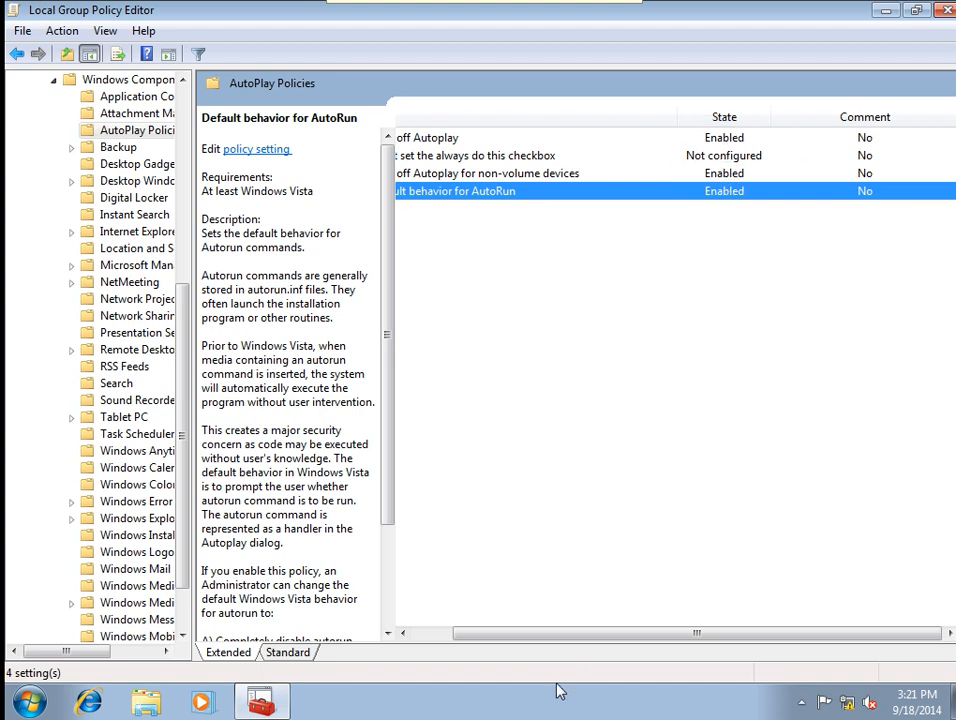
pyautogui.moveTo(548, 637); pyautogui.dragTo(524, 610)
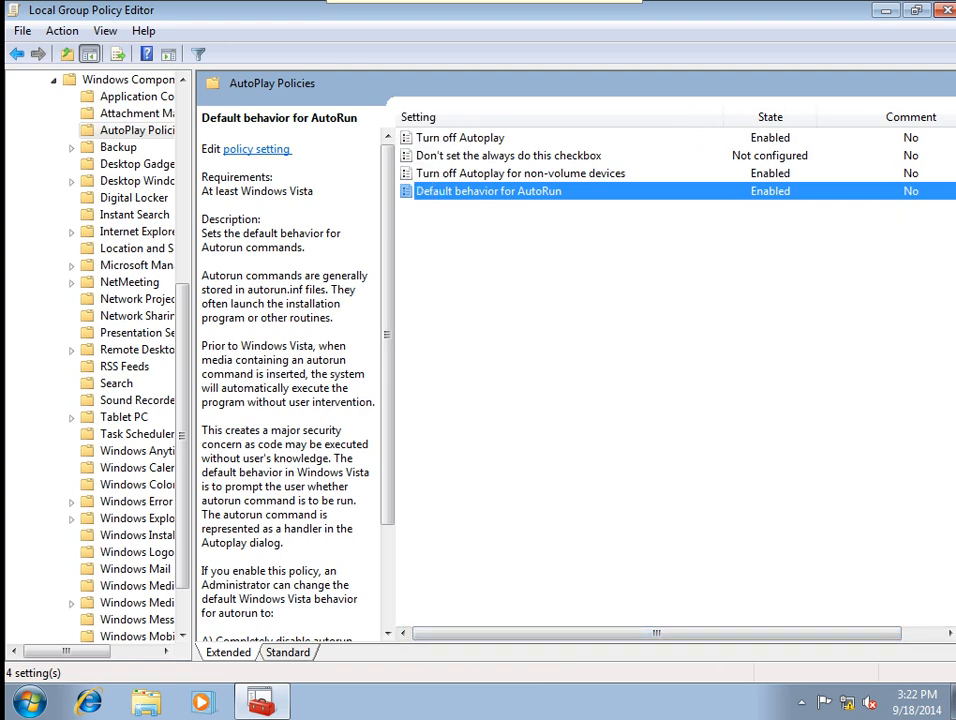
# Minimize the editor, refresh the desktop, then restore and close the Group Policy Editor.
pyautogui.click(885, 13)
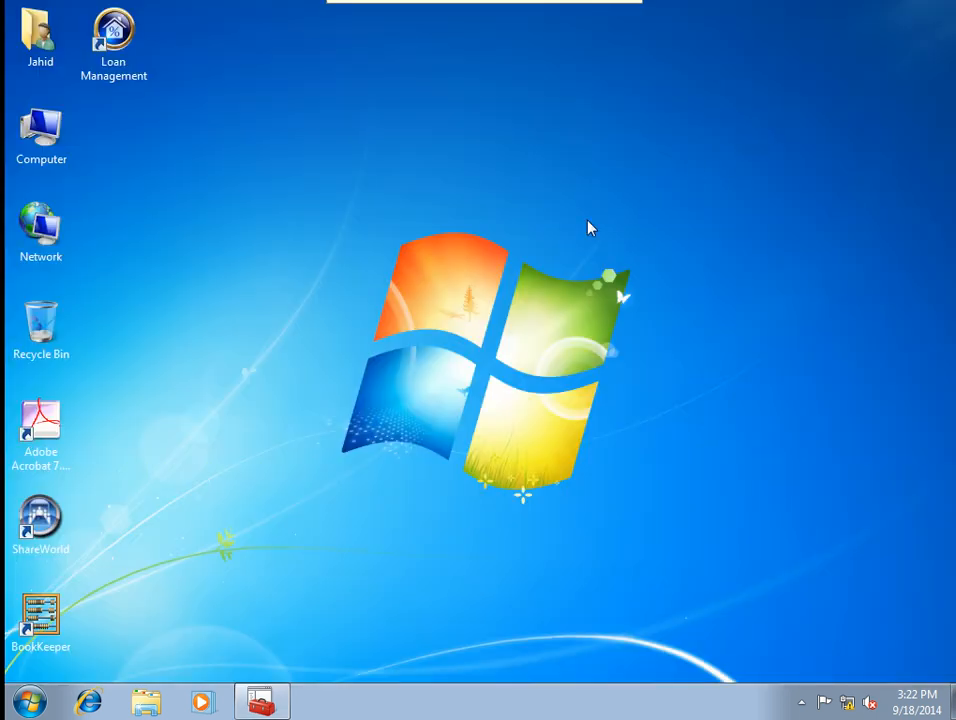
pyautogui.rightClick(588, 229)
pyautogui.click(600, 278)
pyautogui.click(261, 702)
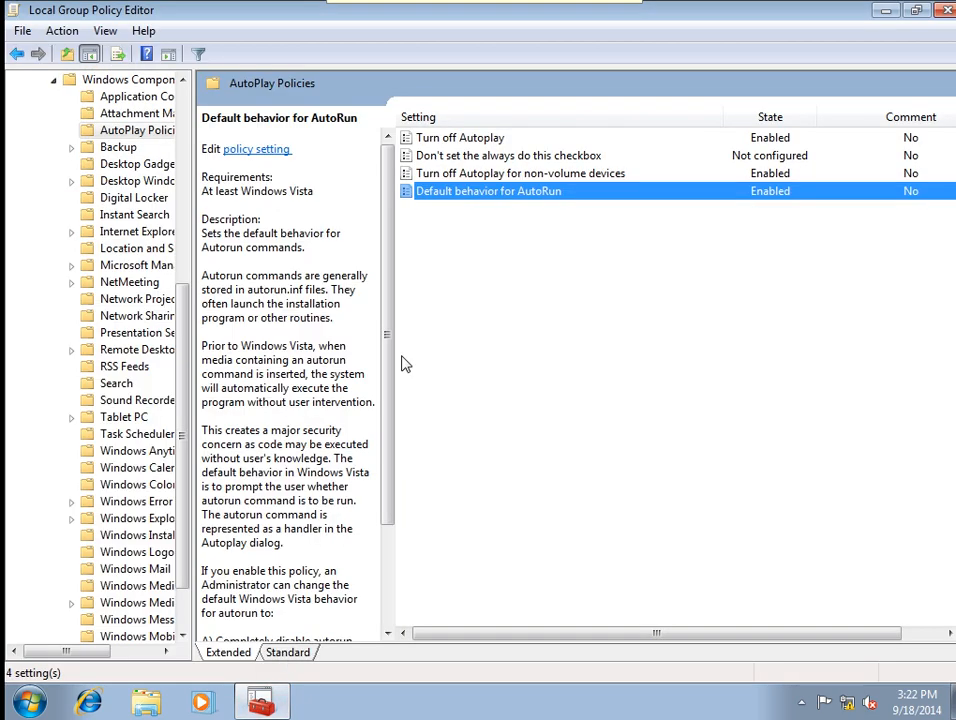
pyautogui.click(945, 11)
# Refresh the desktop, open Computer Management via Computer > Manage, and list Local Users and Groups > Users.
pyautogui.rightClick(524, 242)
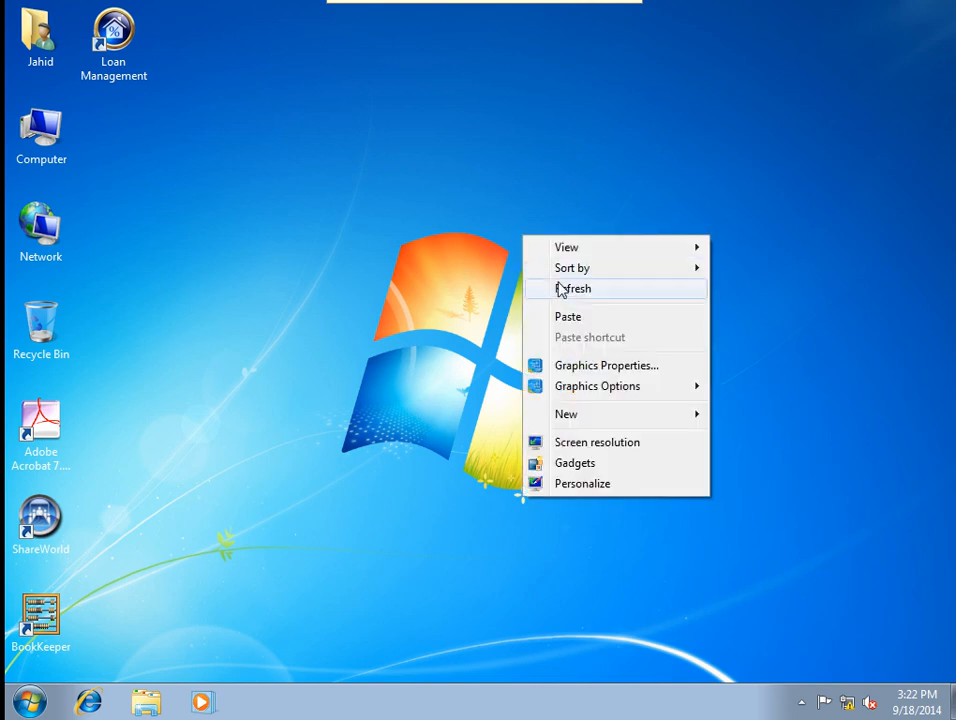
pyautogui.click(560, 286)
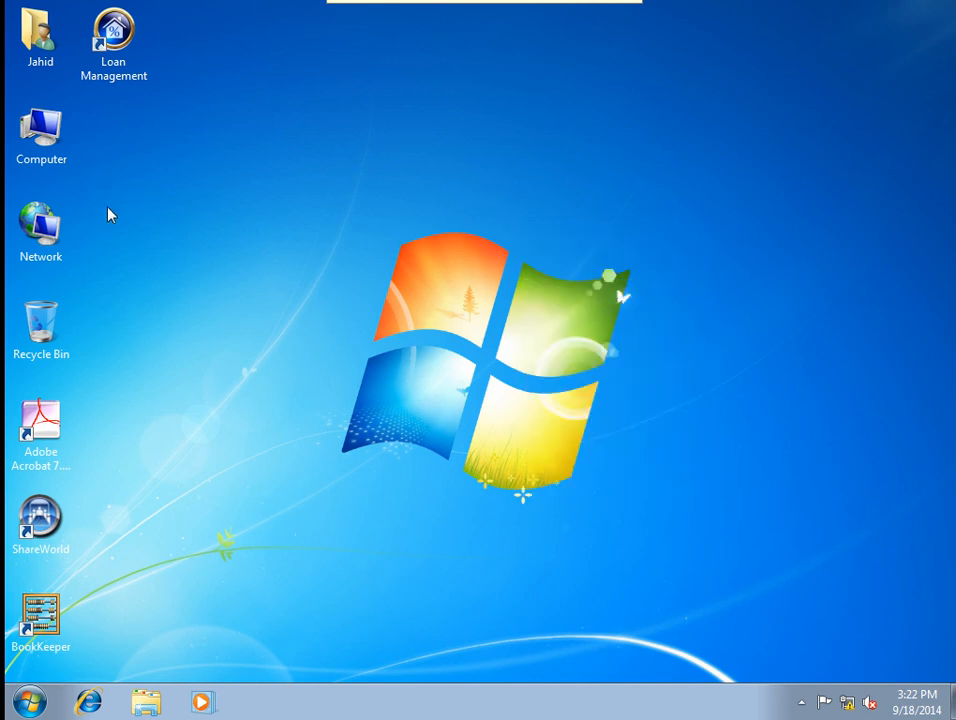
pyautogui.rightClick(48, 142)
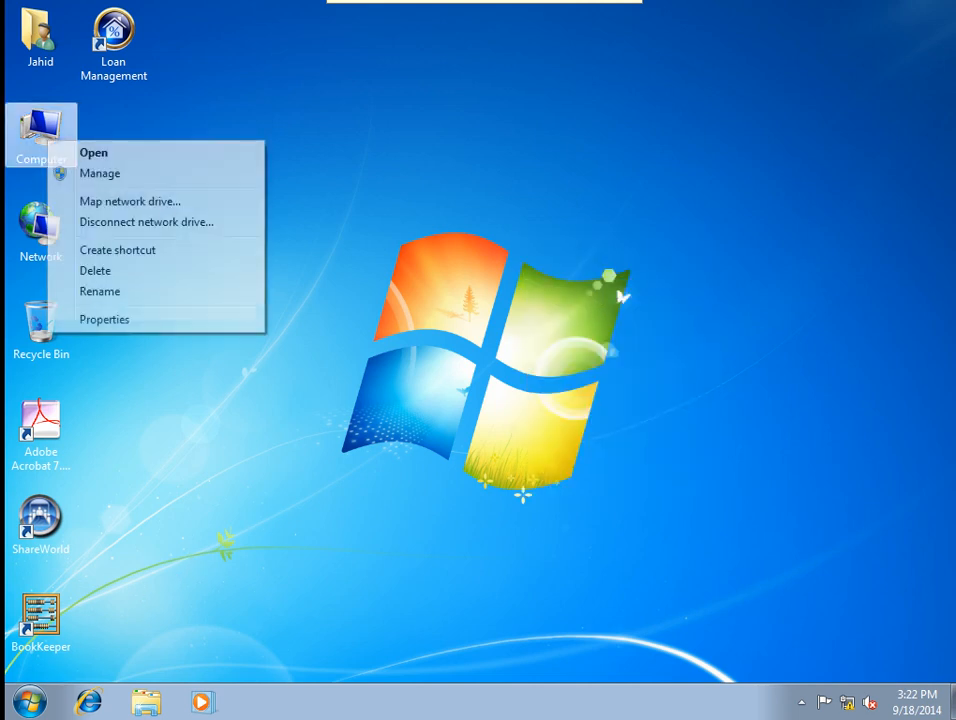
pyautogui.click(88, 177)
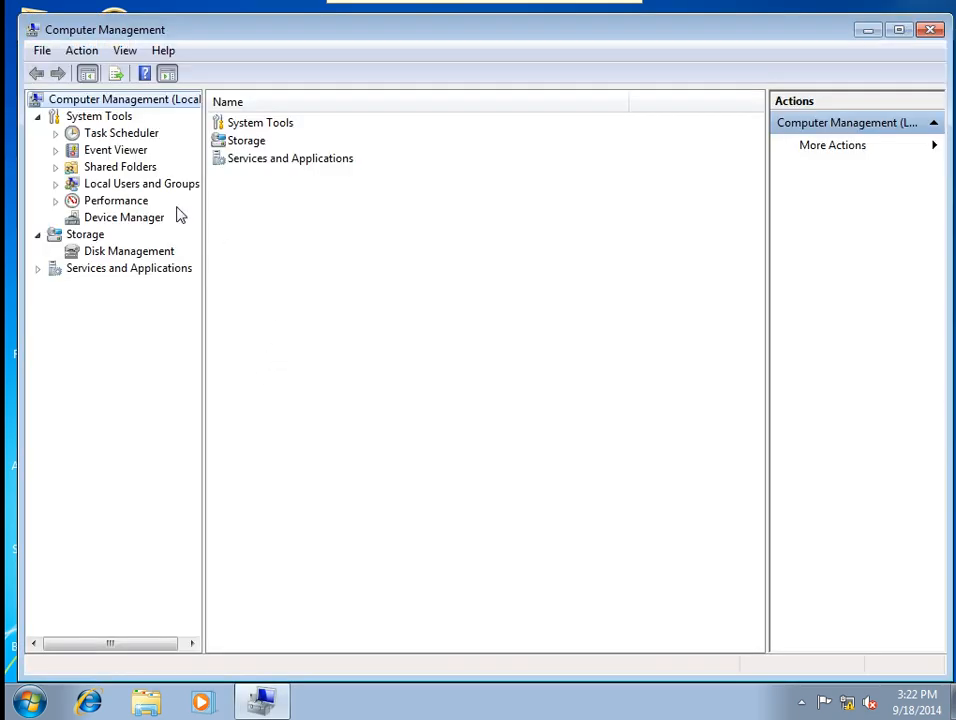
pyautogui.doubleClick(143, 186)
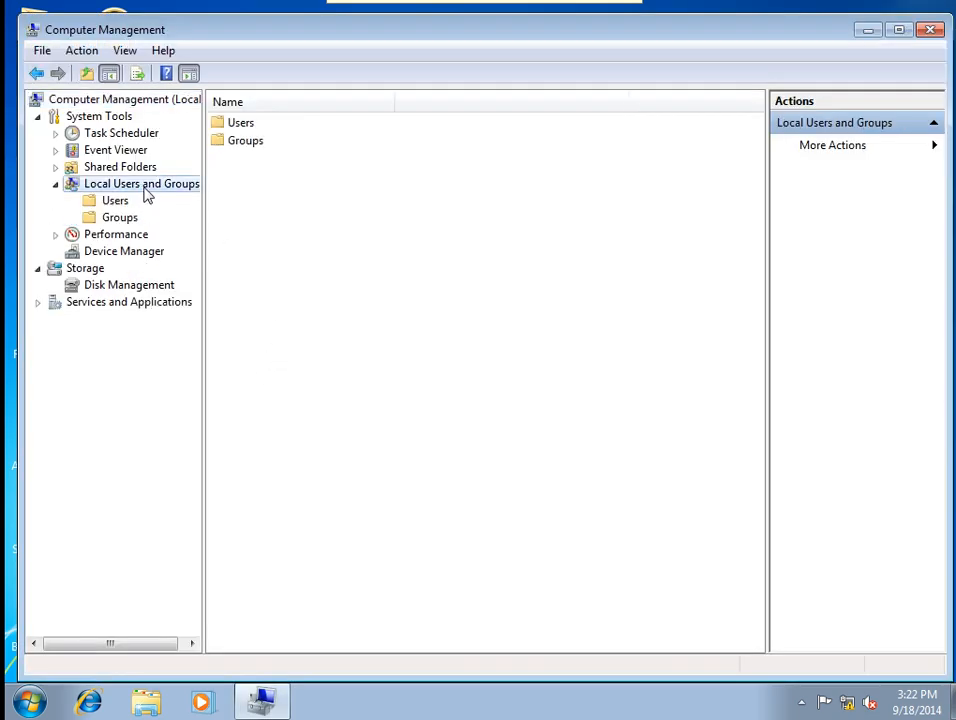
pyautogui.doubleClick(244, 129)
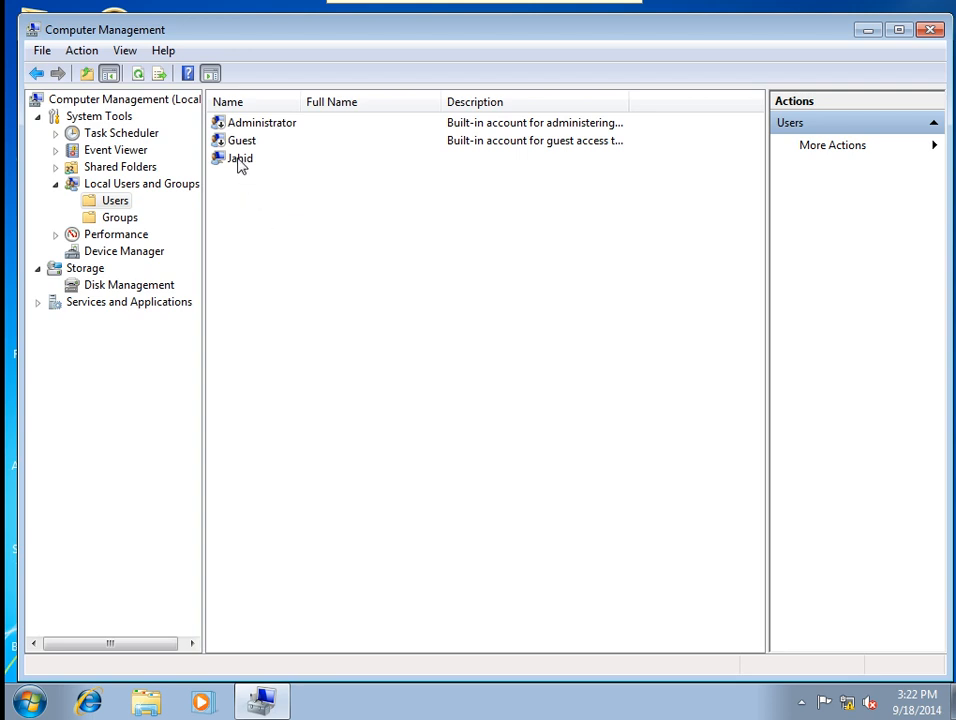
pyautogui.rightClick(240, 165)
# Replace the personal account's Administrators membership with the Users group and save.
pyautogui.click(280, 273)
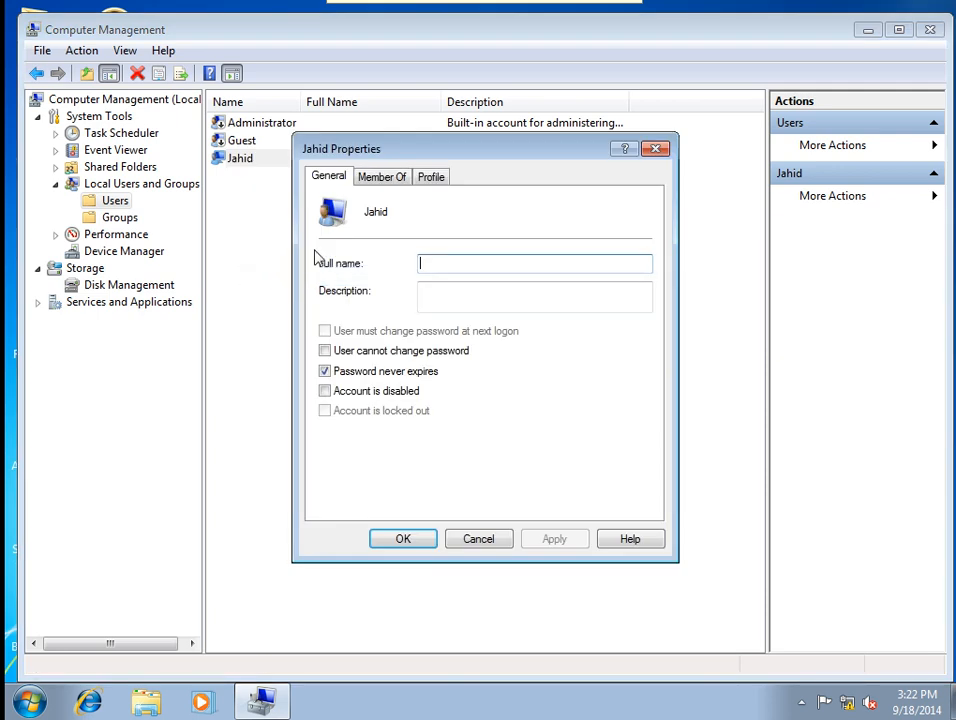
pyautogui.click(396, 178)
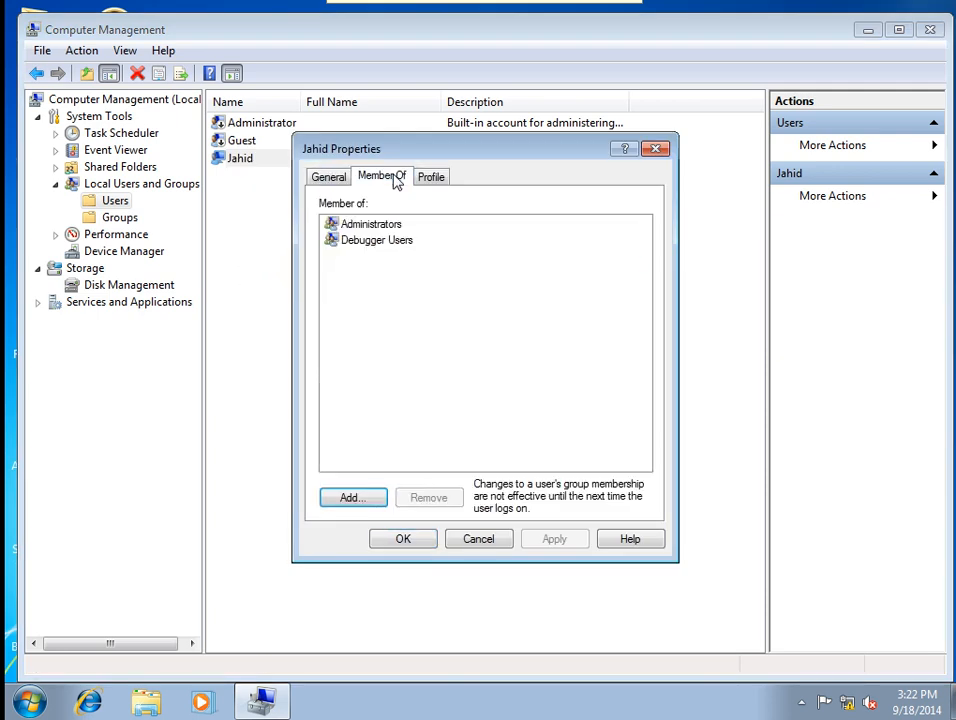
pyautogui.click(375, 226)
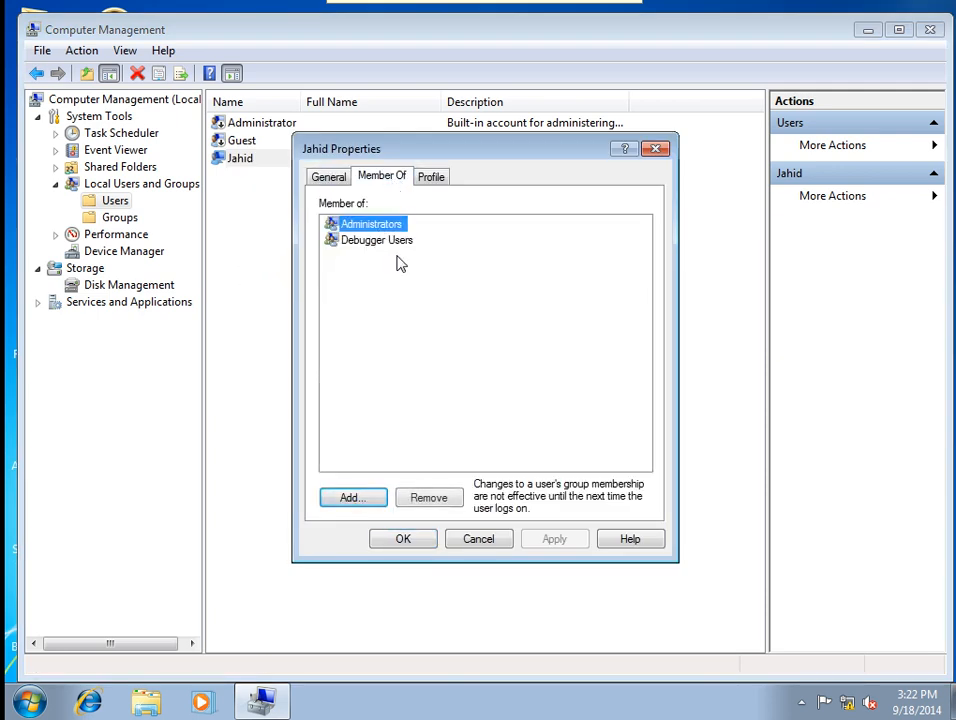
pyautogui.click(434, 502)
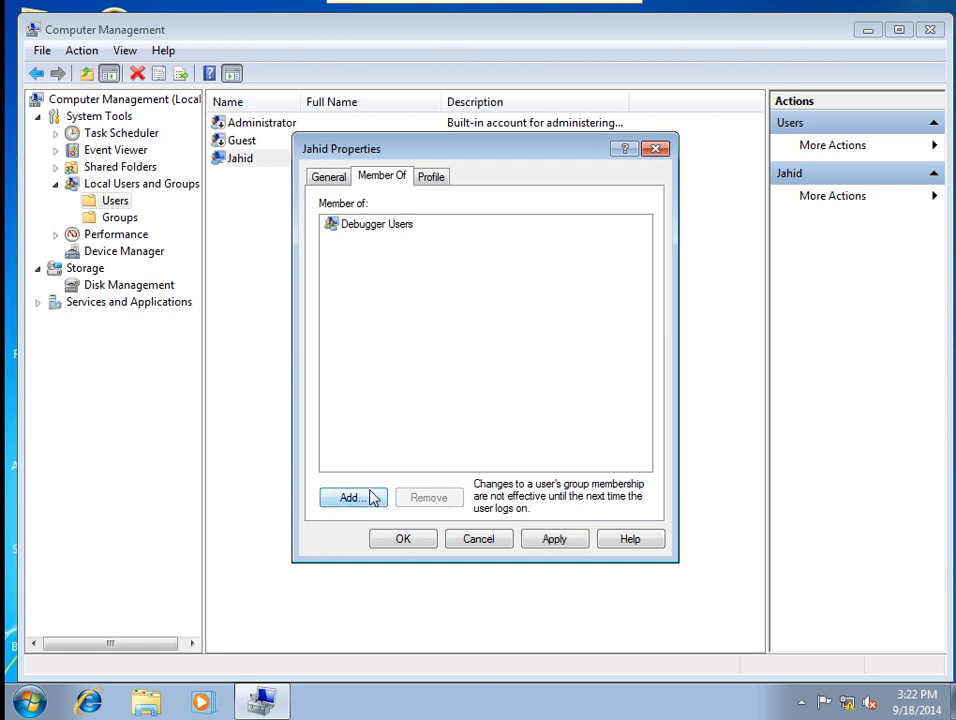
pyautogui.click(371, 499)
pyautogui.write('user')
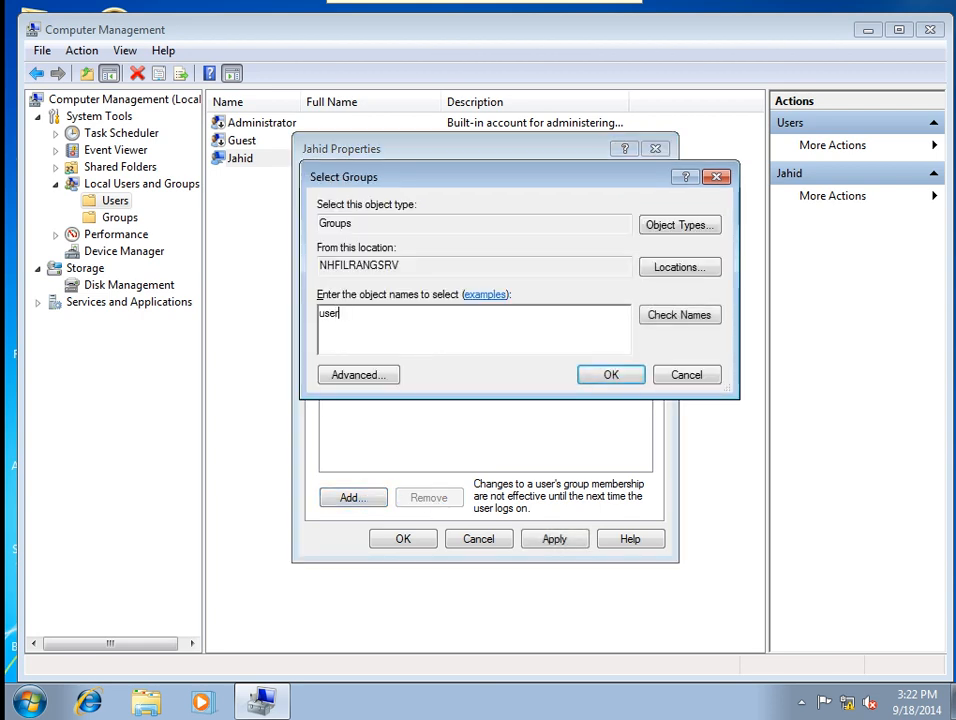
pyautogui.click(664, 317)
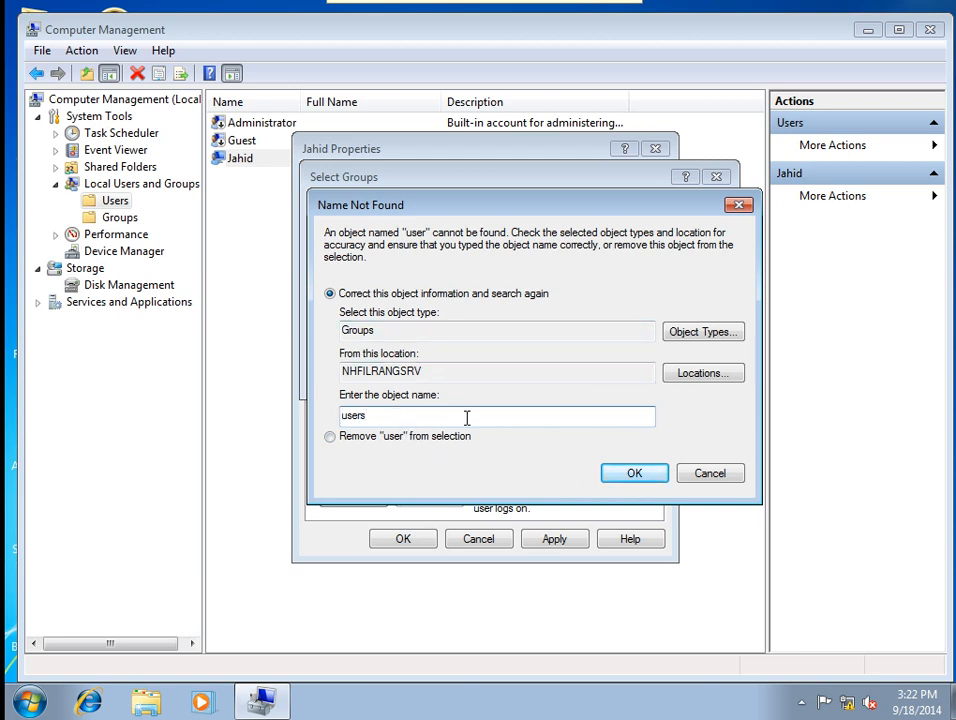
pyautogui.click(658, 481)
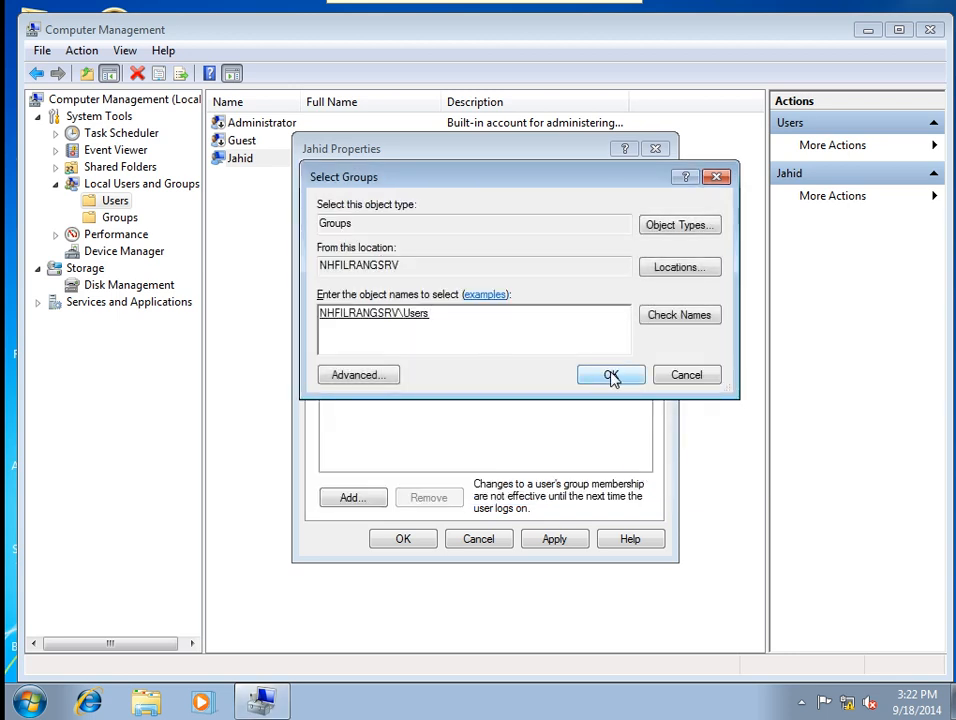
pyautogui.click(611, 376)
pyautogui.click(565, 540)
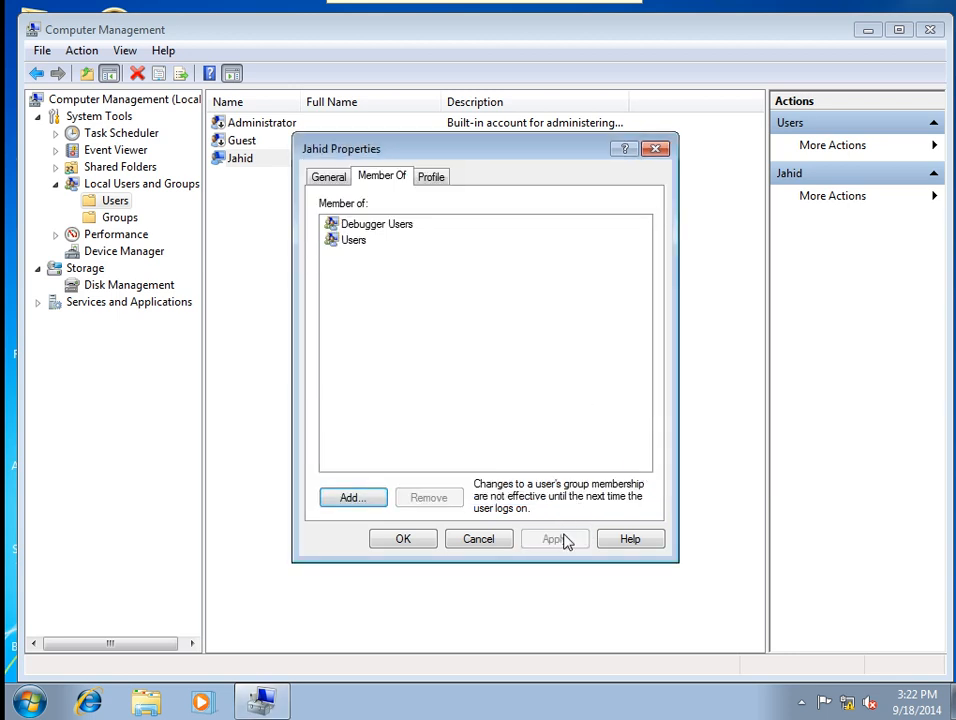
pyautogui.click(400, 541)
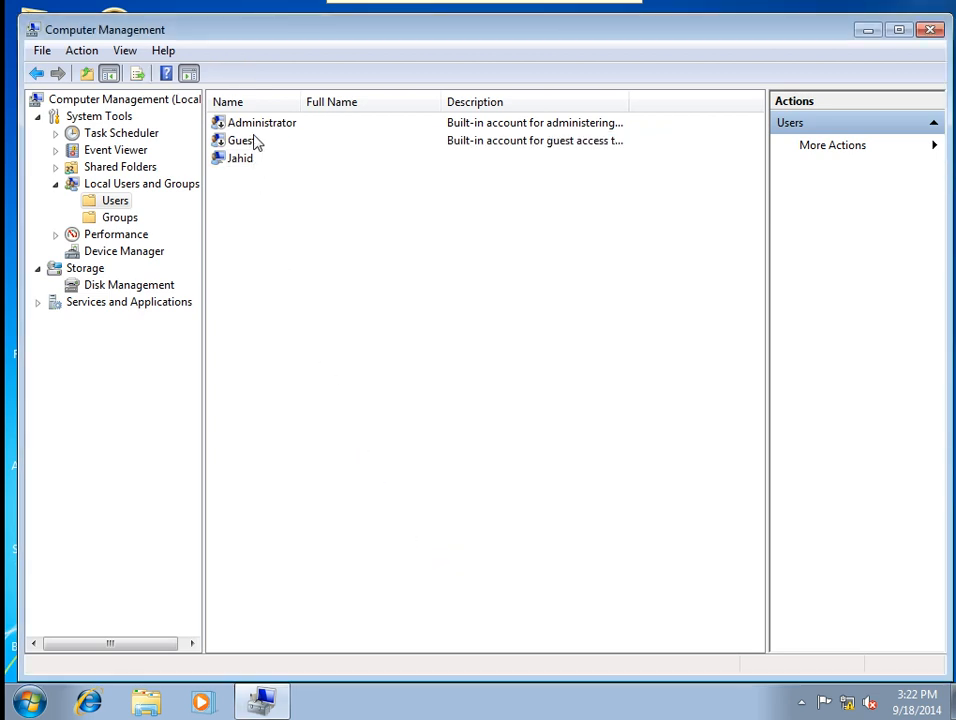
# Enable the built-in Administrator account in its properties and save the change.
pyautogui.click(254, 126)
pyautogui.rightClick(254, 126)
pyautogui.click(270, 240)
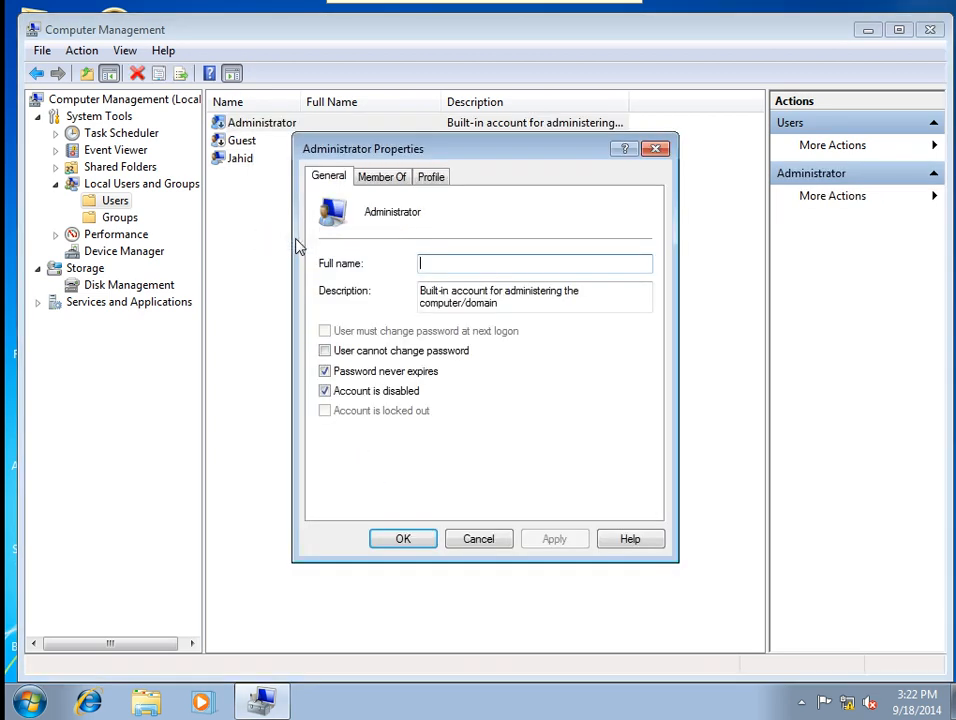
pyautogui.click(369, 393)
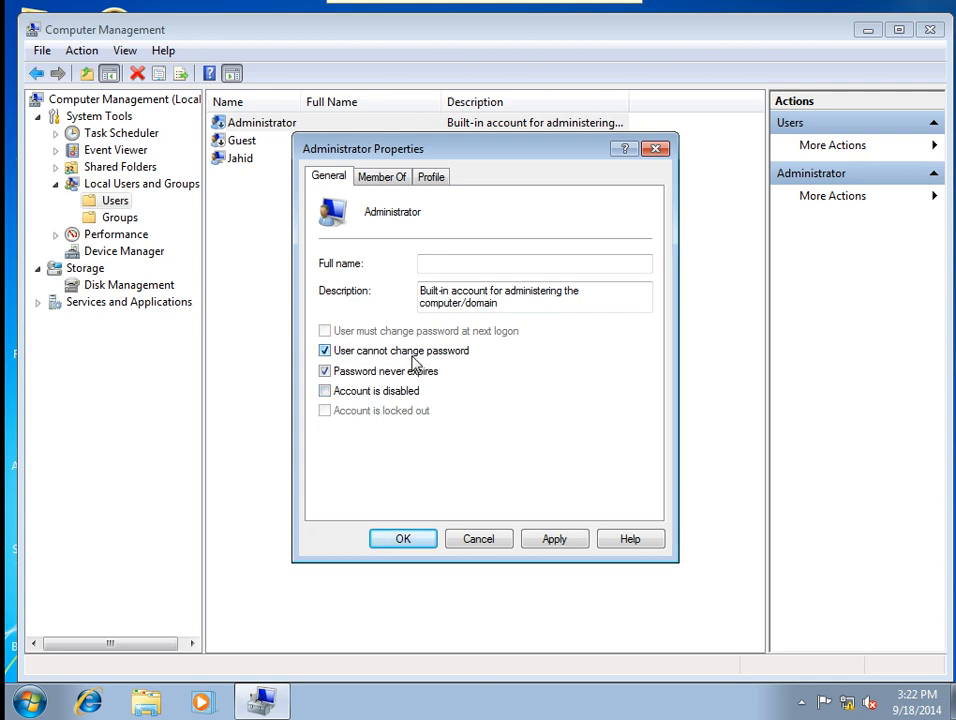
pyautogui.click(558, 540)
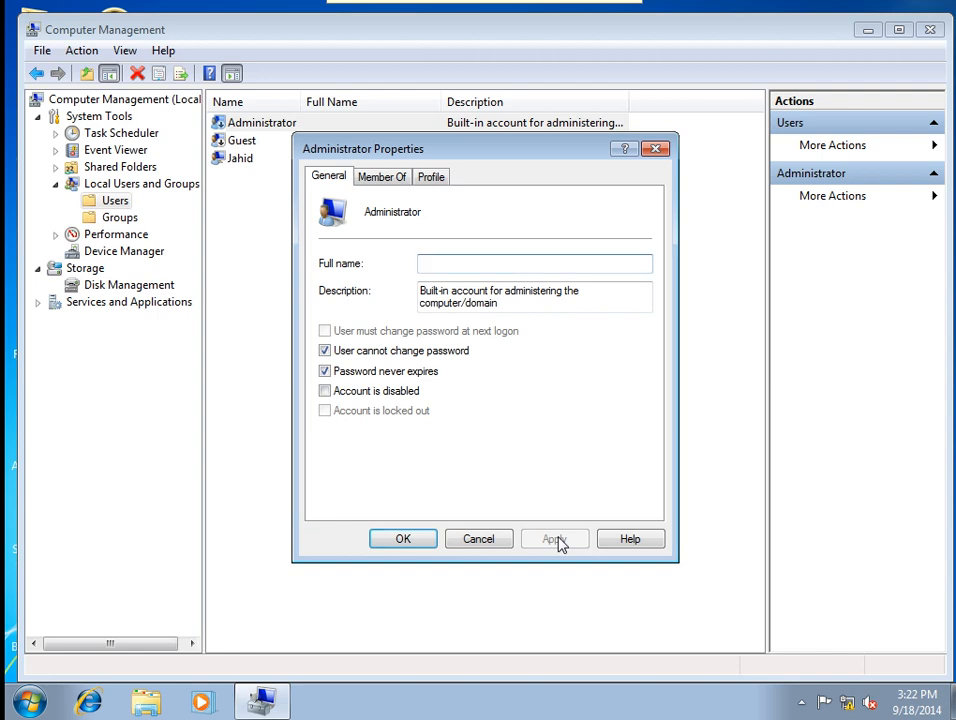
pyautogui.click(403, 540)
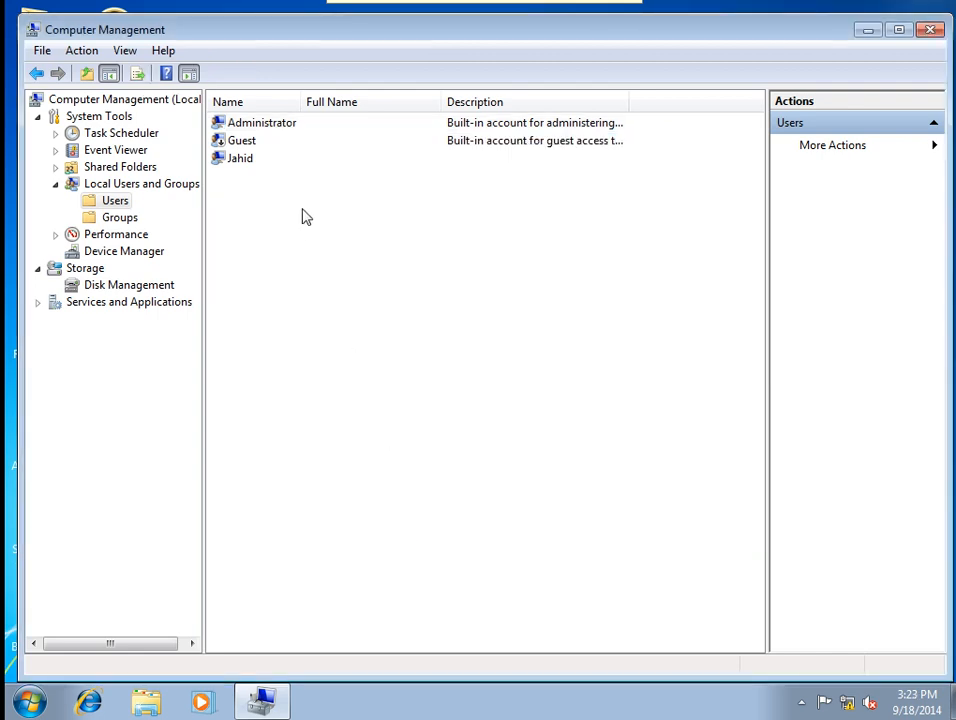
# Set a new password for Administrator, entering and confirming it.
pyautogui.rightClick(258, 125)
pyautogui.click(290, 133)
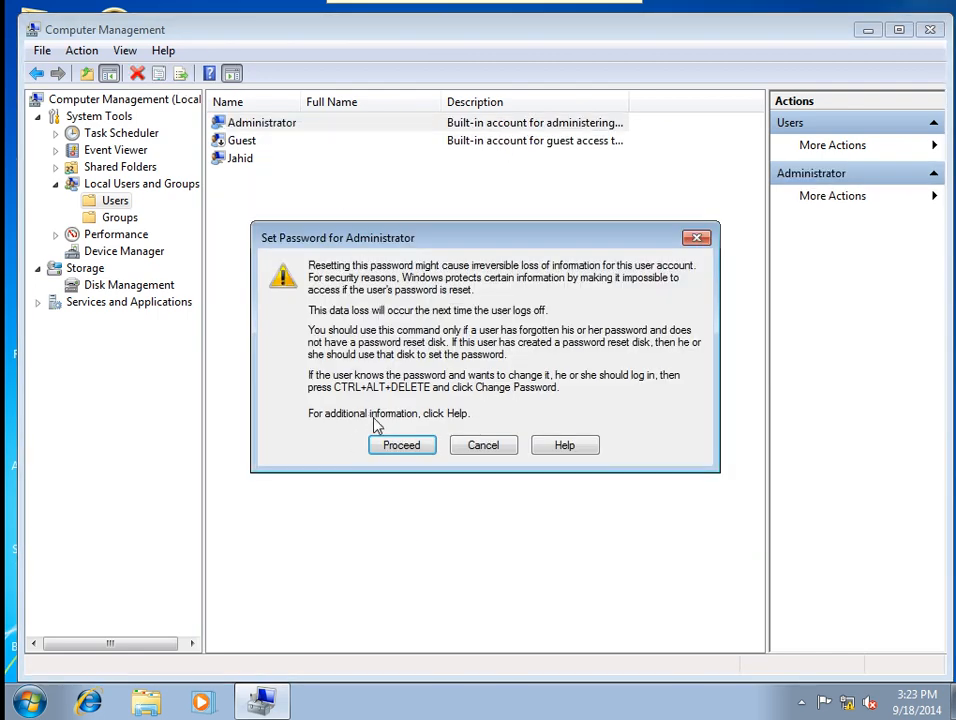
pyautogui.click(400, 445)
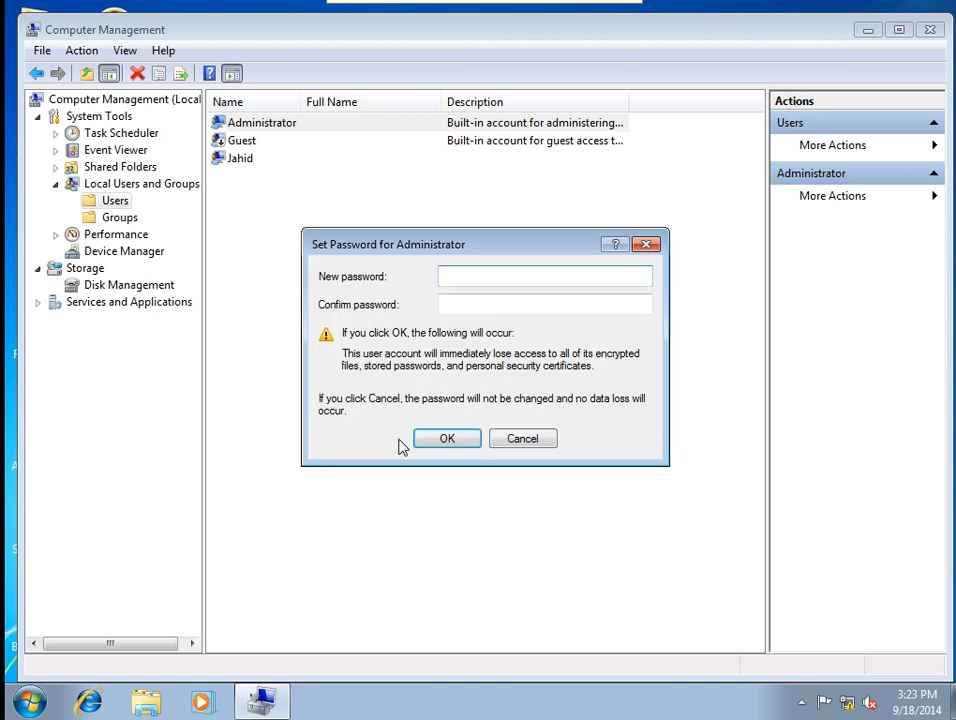
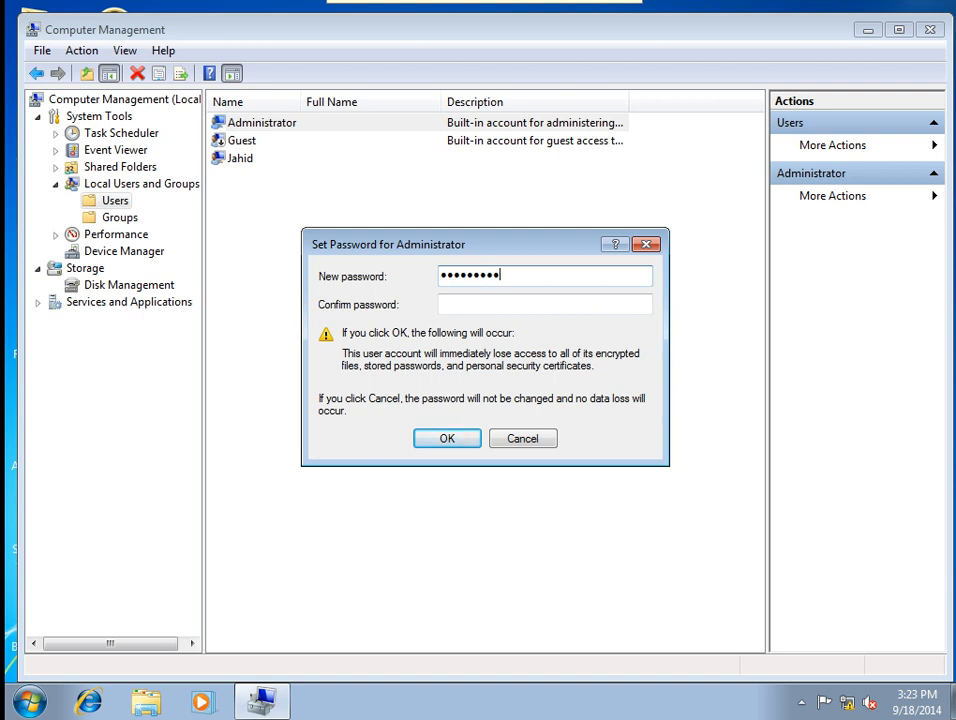
pyautogui.press('Tab')
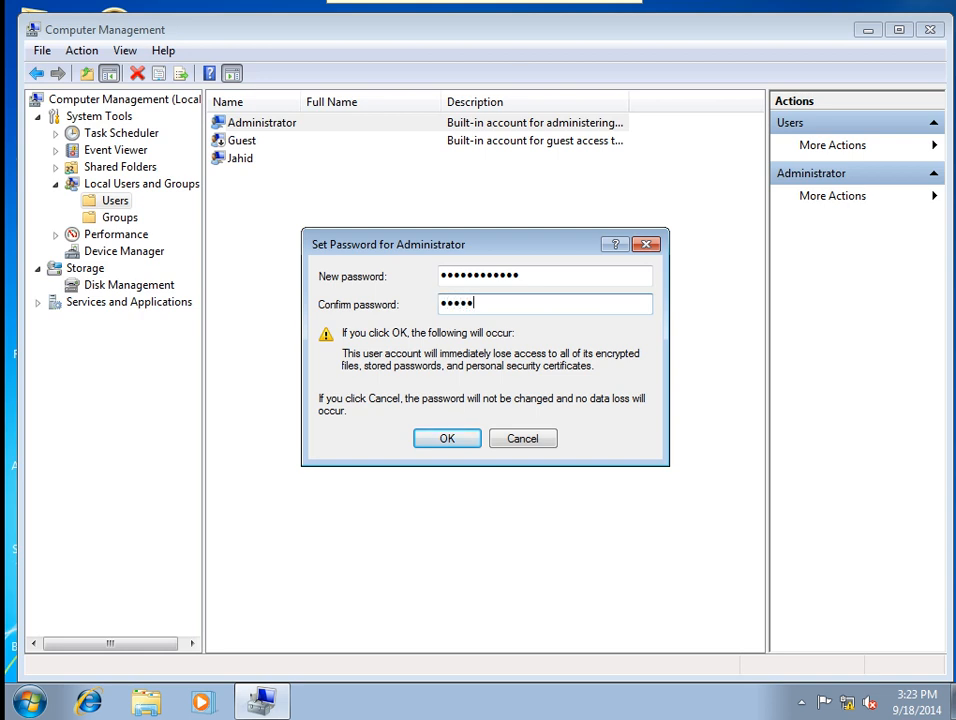
pyautogui.moveTo(532, 283); pyautogui.dragTo(418, 297)
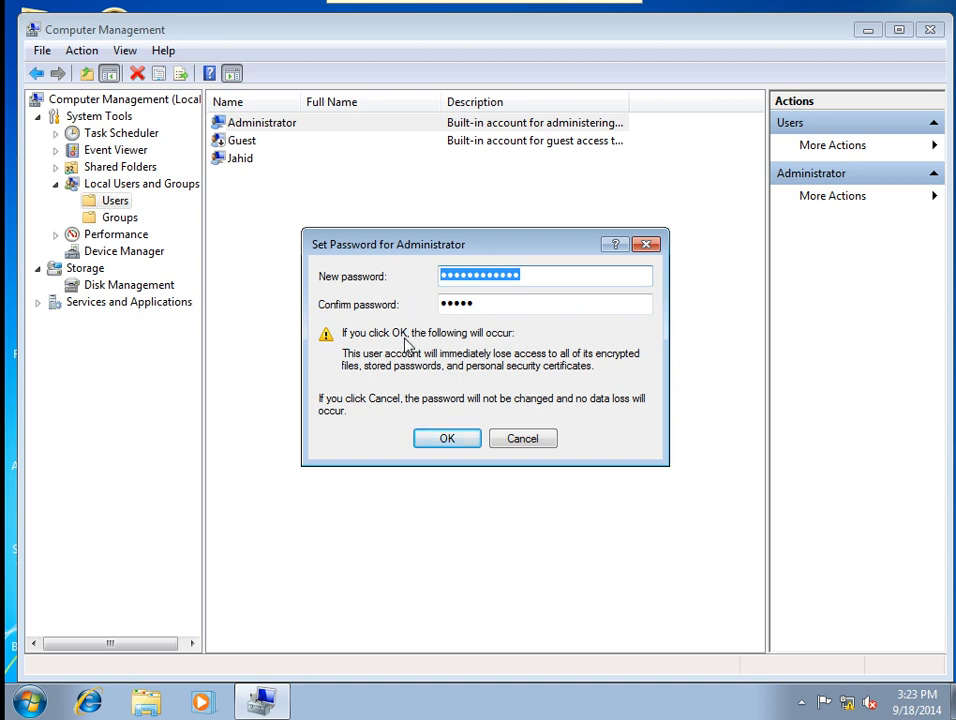
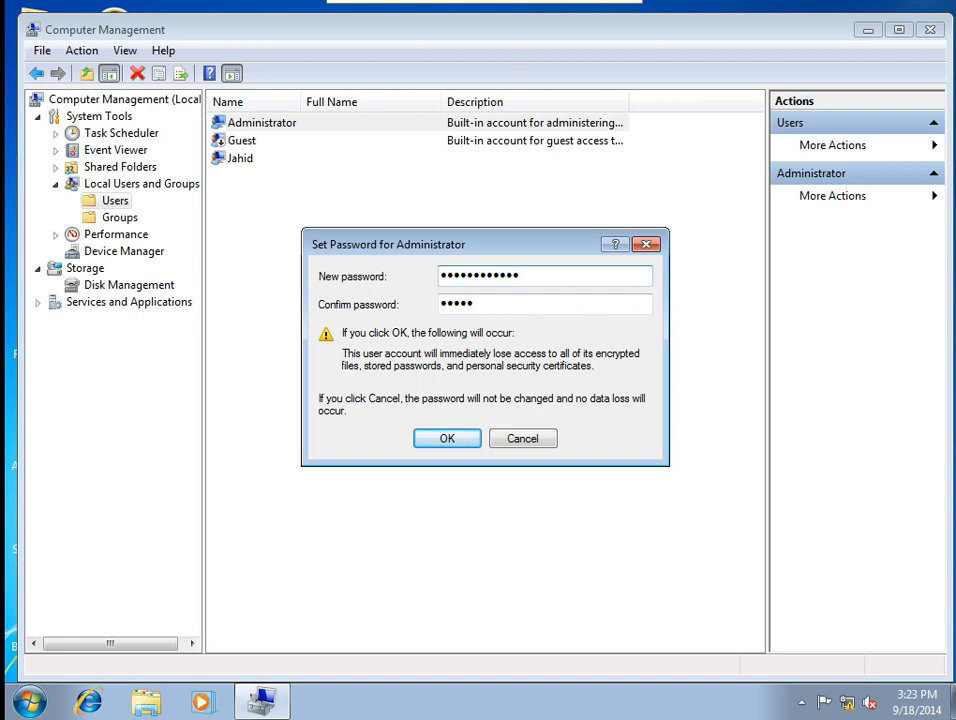
pyautogui.press('Tab')
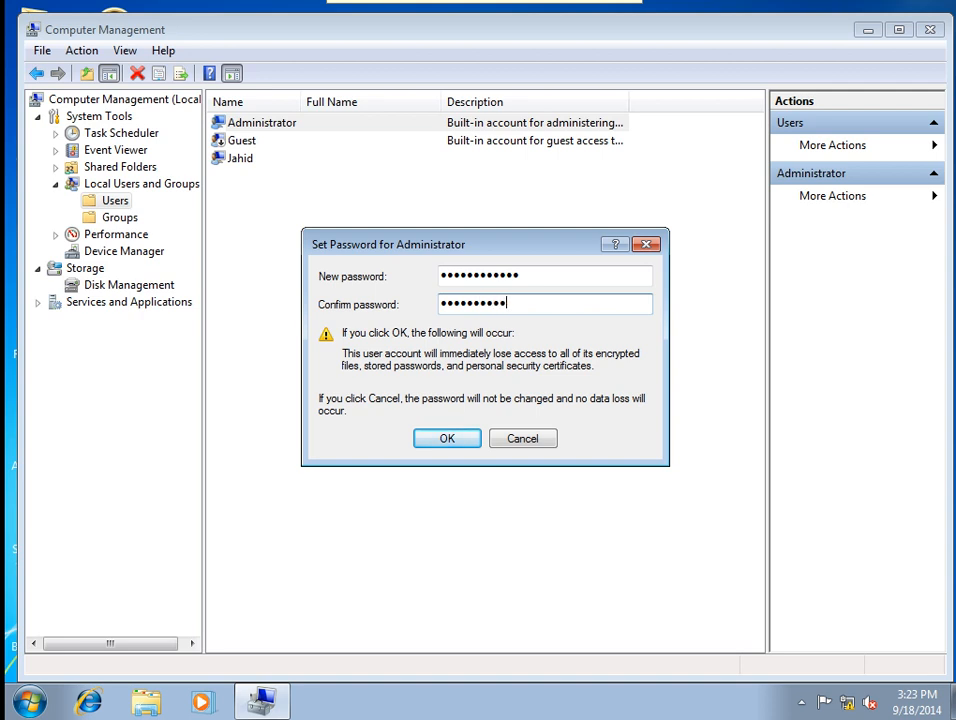
pyautogui.click(451, 442)
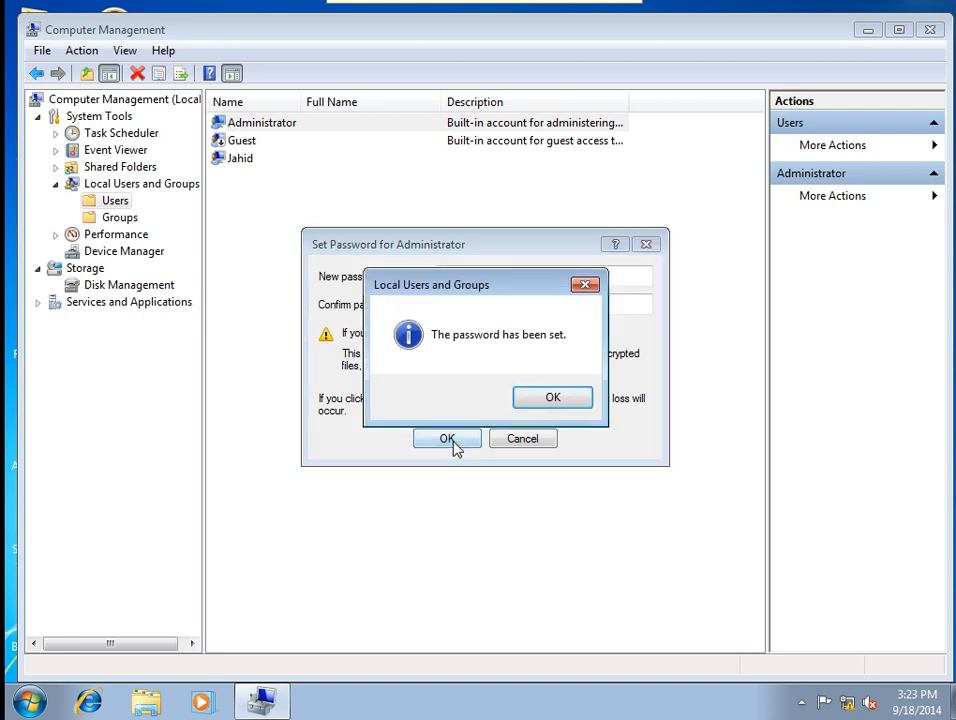
pyautogui.click(546, 403)
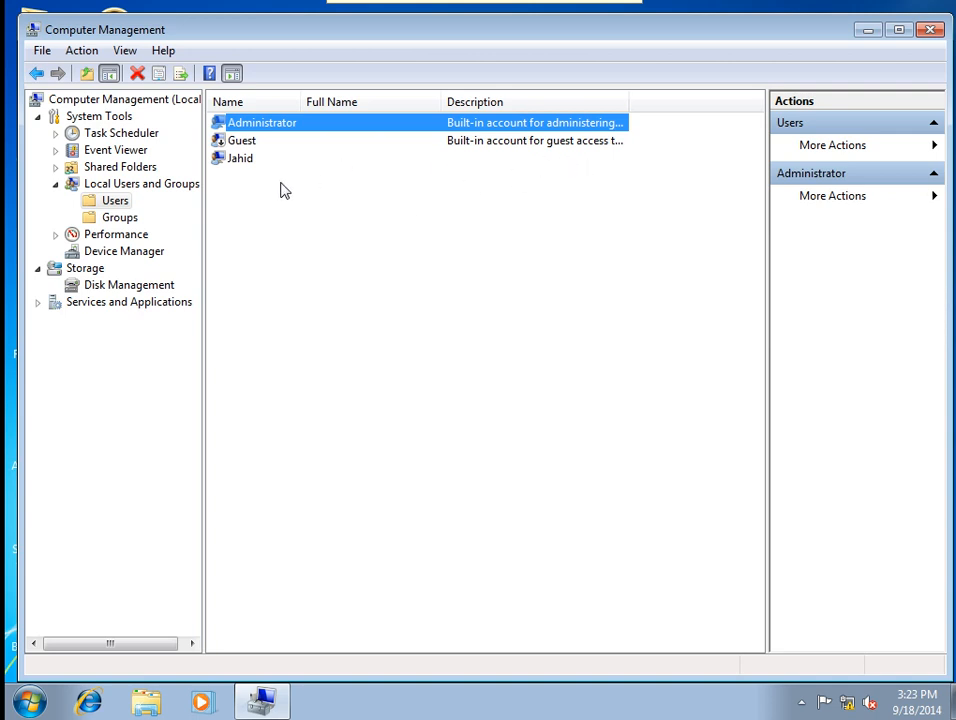
# Close Computer Management and refresh the desktop.
pyautogui.click(930, 30)
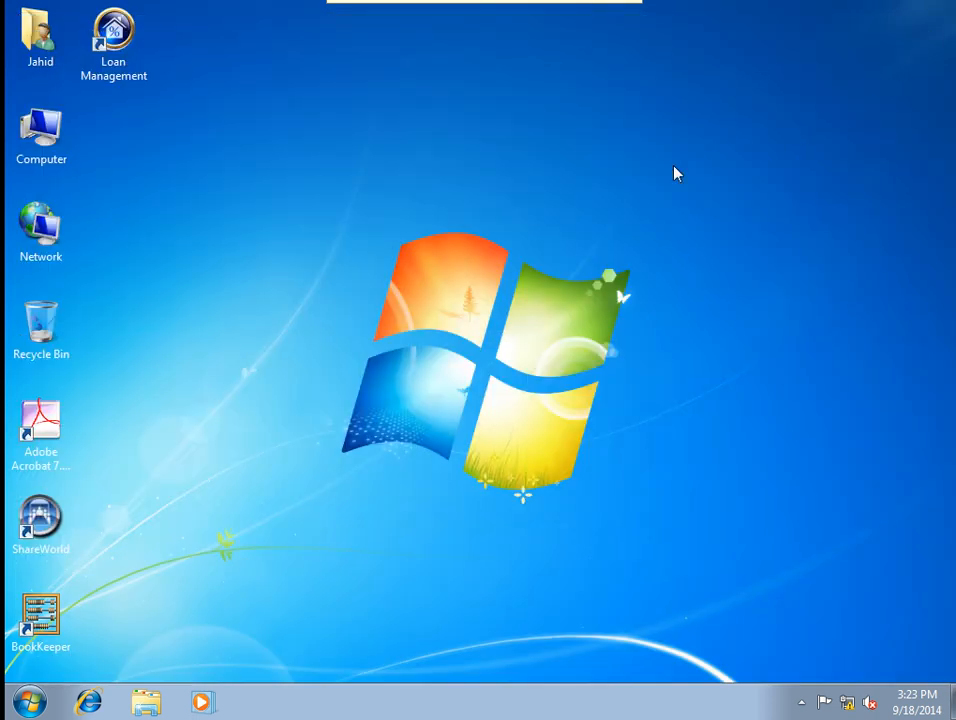
pyautogui.rightClick(405, 248)
pyautogui.click(440, 295)
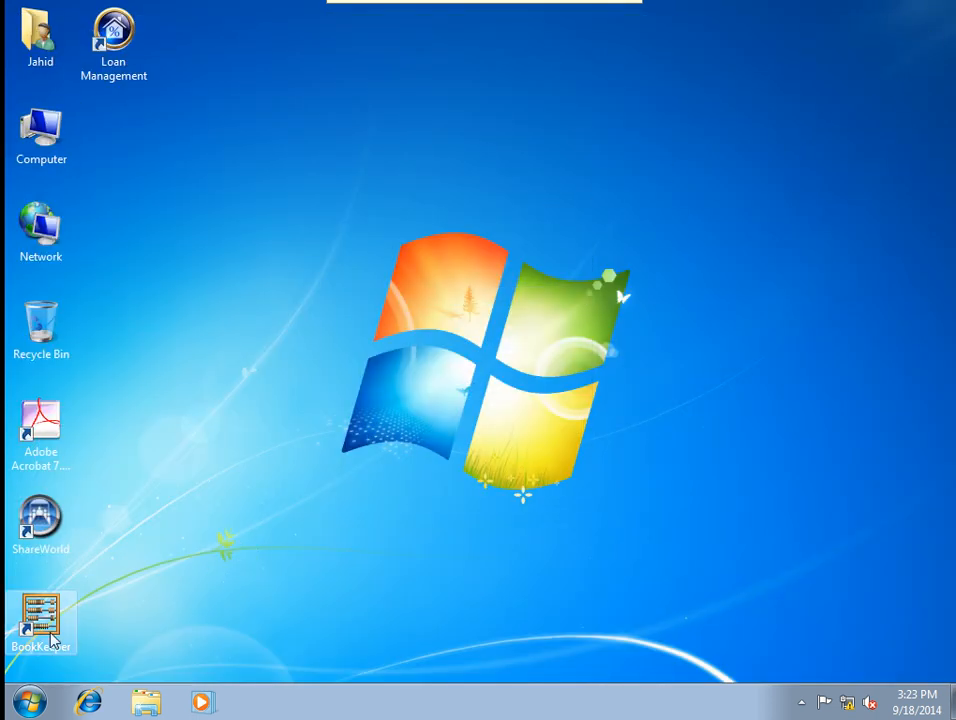
# Log off the current user and sign back in as Administrator with its password.
pyautogui.click(30, 704)
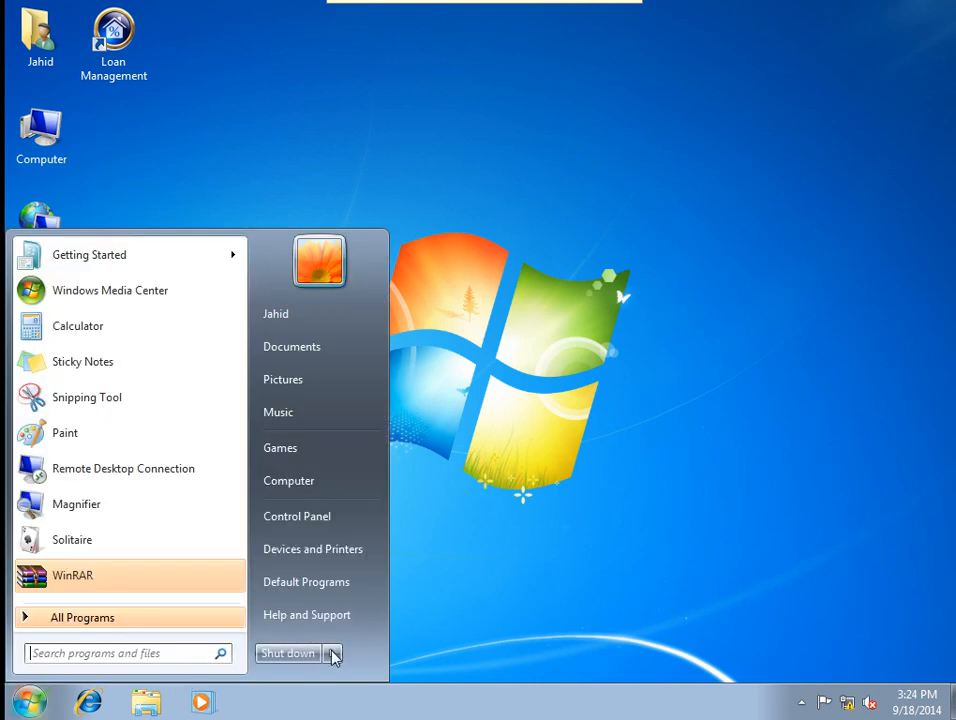
pyautogui.click(333, 654)
pyautogui.click(390, 584)
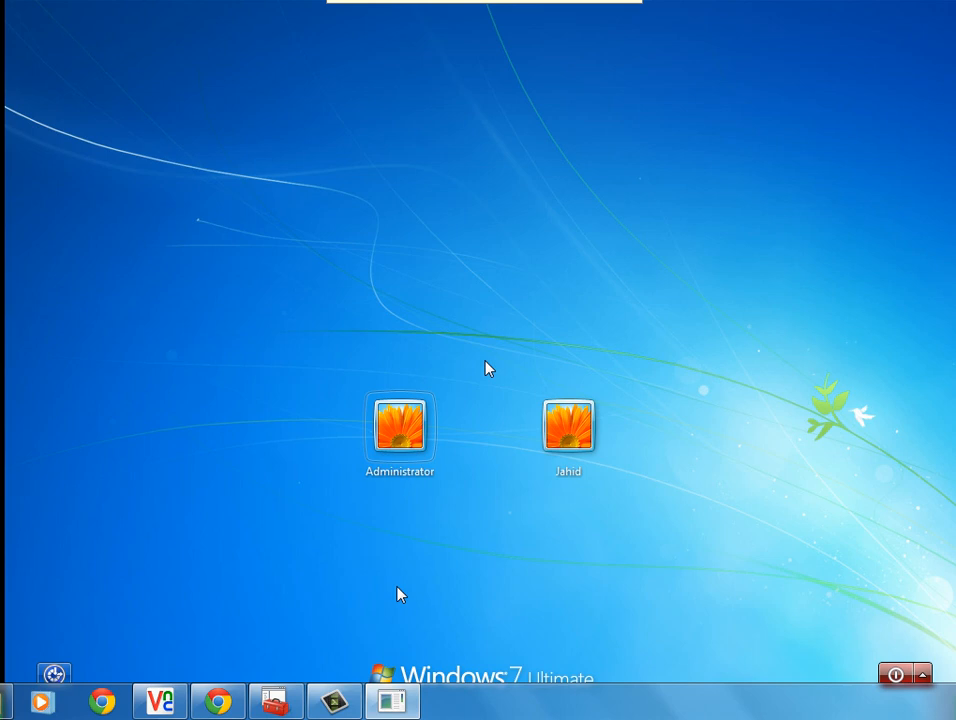
pyautogui.click(396, 432)
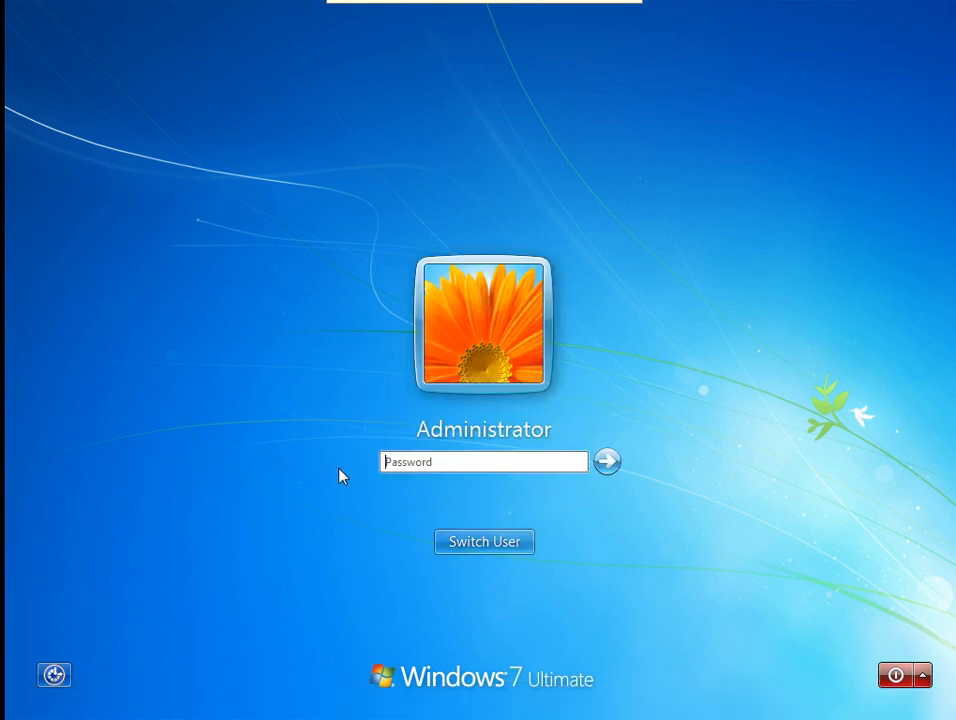
pyautogui.write('••••')
pyautogui.press('Return')
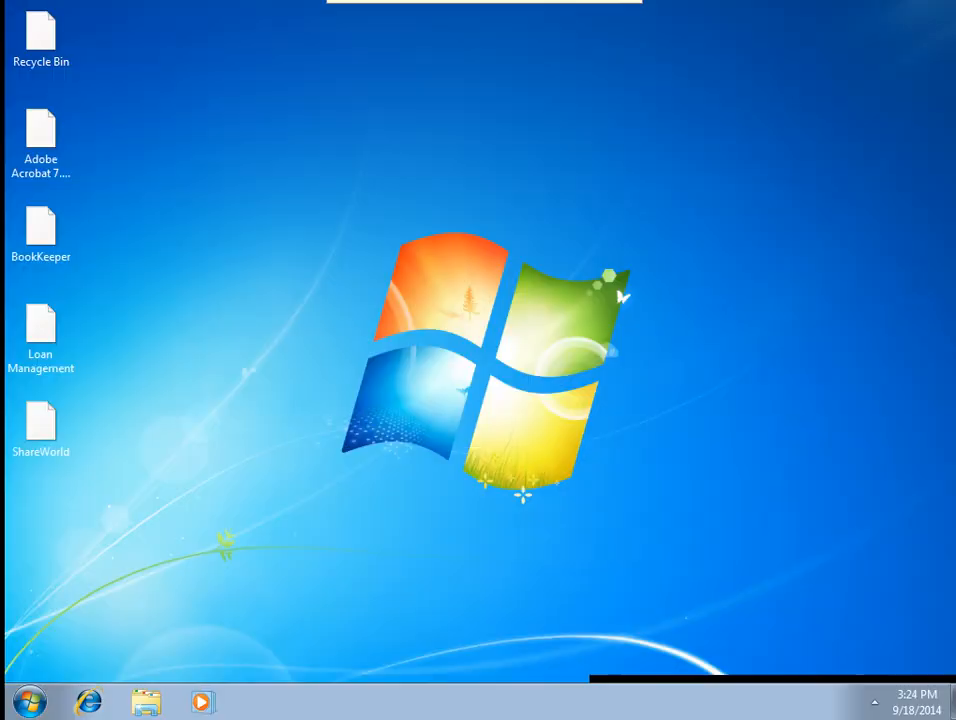
# Turn on the Computer, User's Files, Network and Control Panel desktop icons.
pyautogui.rightClick(369, 324)
pyautogui.click(409, 570)
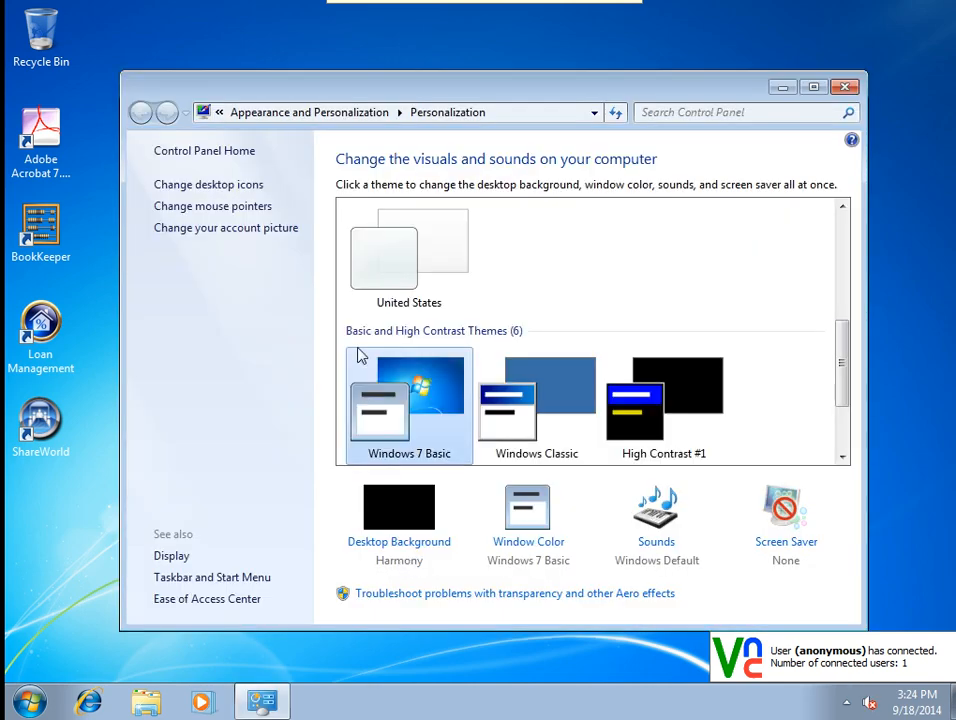
pyautogui.click(212, 185)
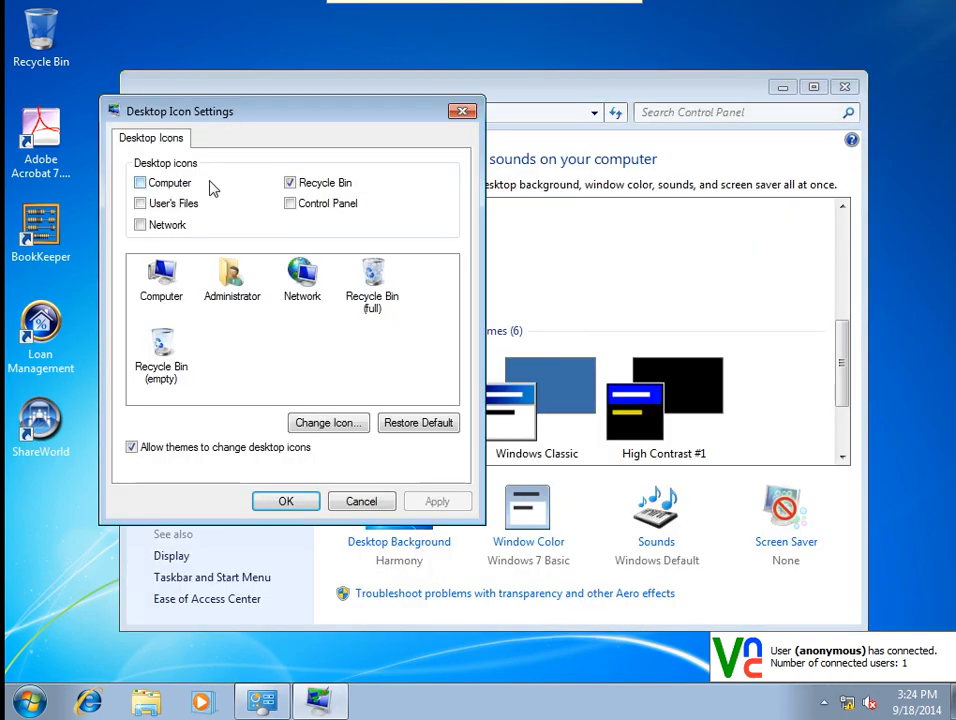
pyautogui.click(165, 183)
pyautogui.click(155, 203)
pyautogui.click(167, 228)
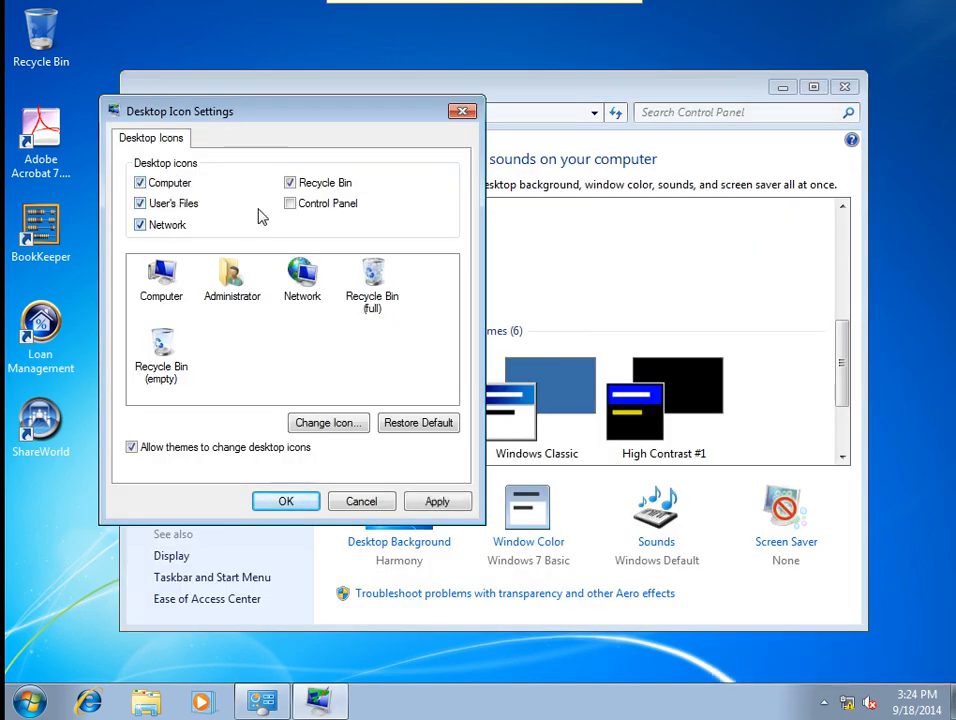
pyautogui.click(292, 205)
pyautogui.click(437, 502)
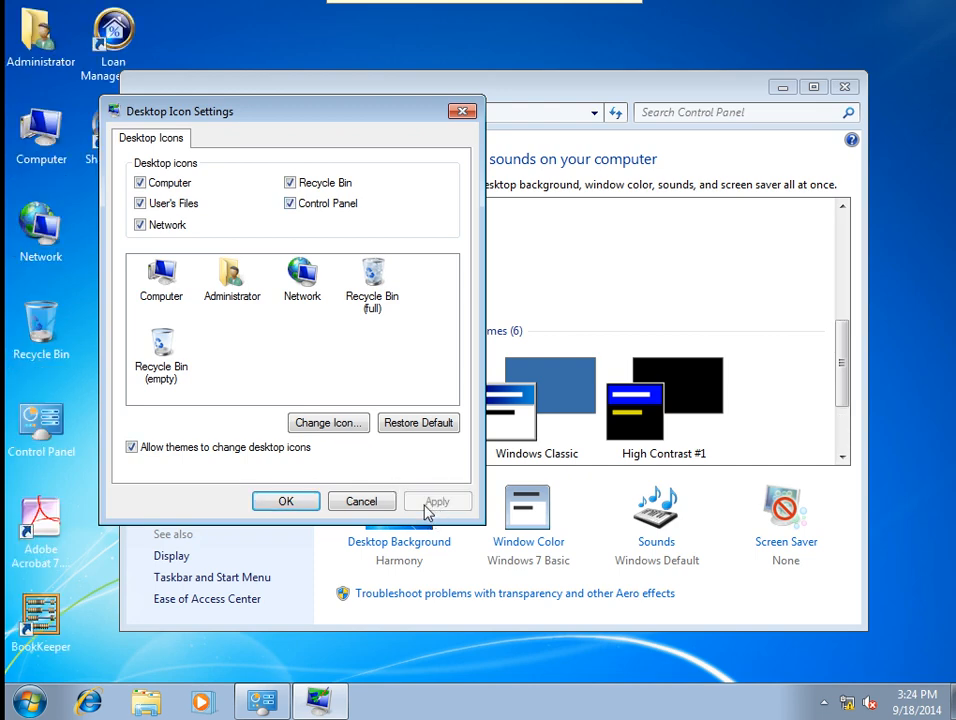
pyautogui.click(286, 502)
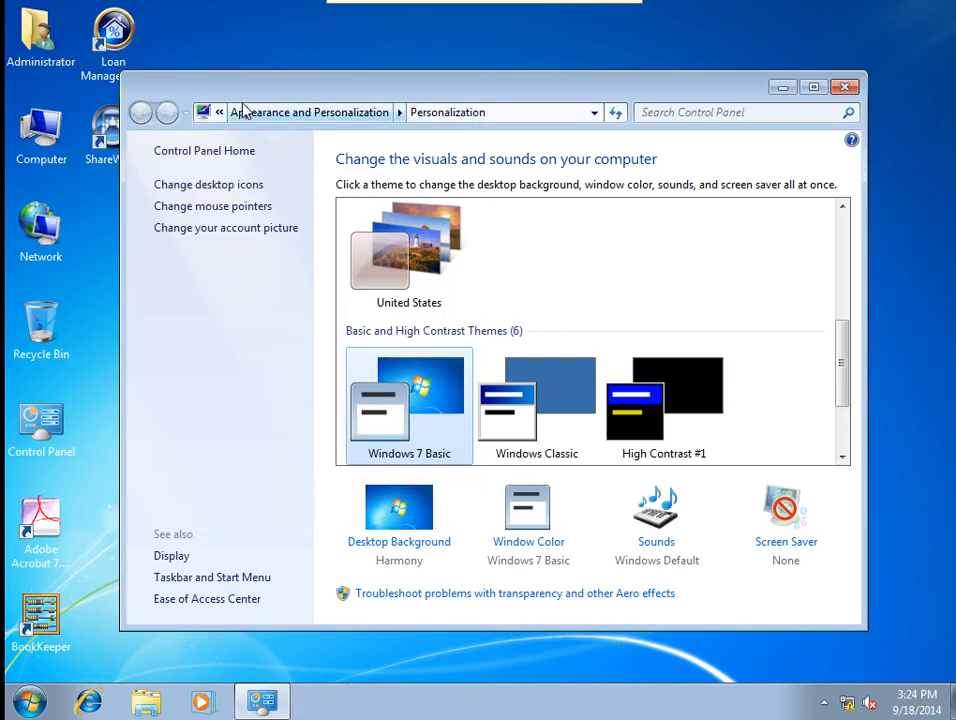
# Close the Personalization window and refresh the desktop.
pyautogui.moveTo(238, 97); pyautogui.dragTo(324, 103)
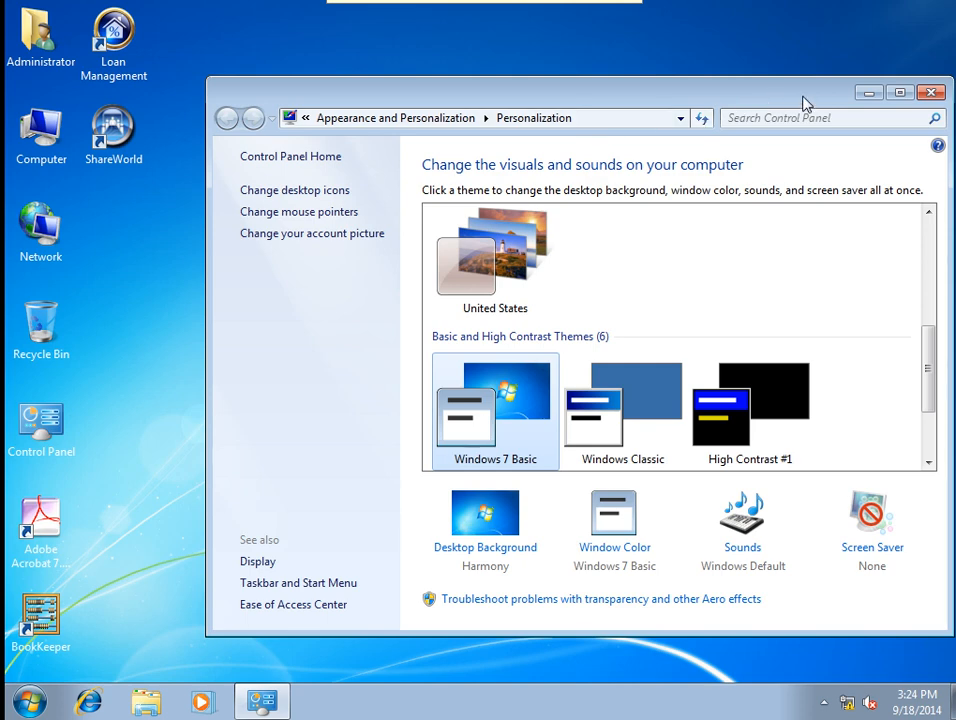
pyautogui.click(935, 93)
pyautogui.rightClick(525, 173)
pyautogui.click(561, 224)
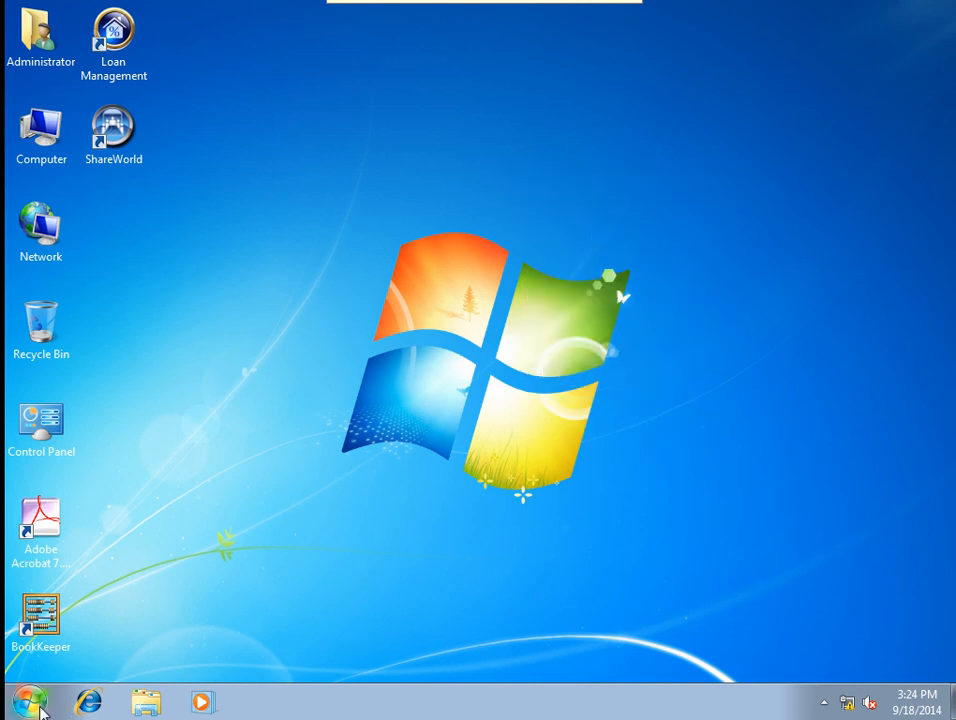
# Relaunch gpedit.msc from the Start search, maximize the editor, then minimize it.
pyautogui.click(30, 702)
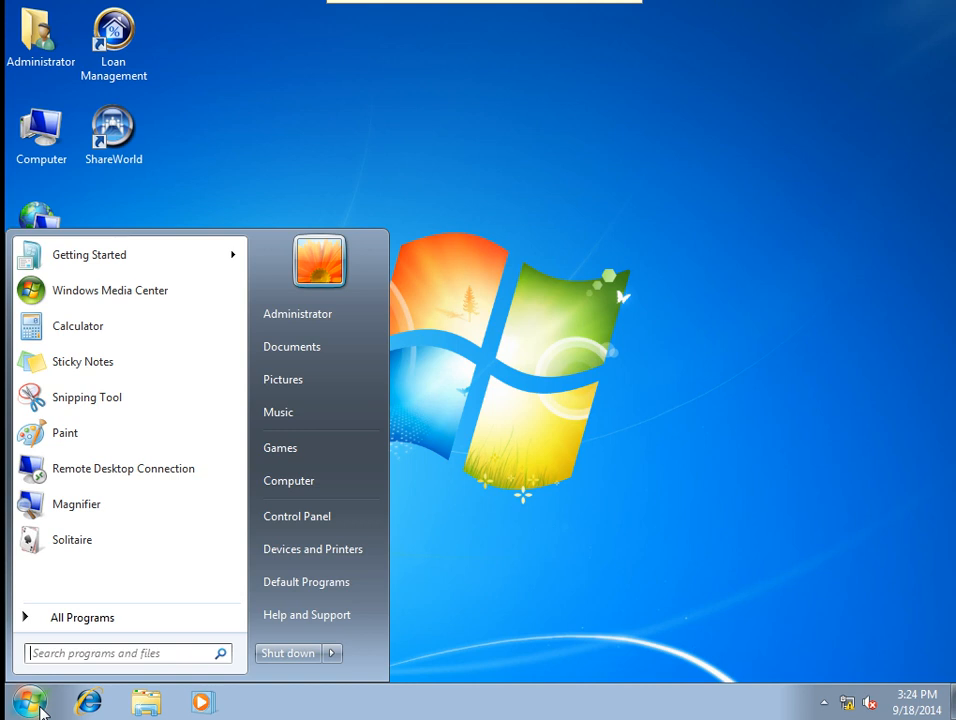
pyautogui.write('gr')
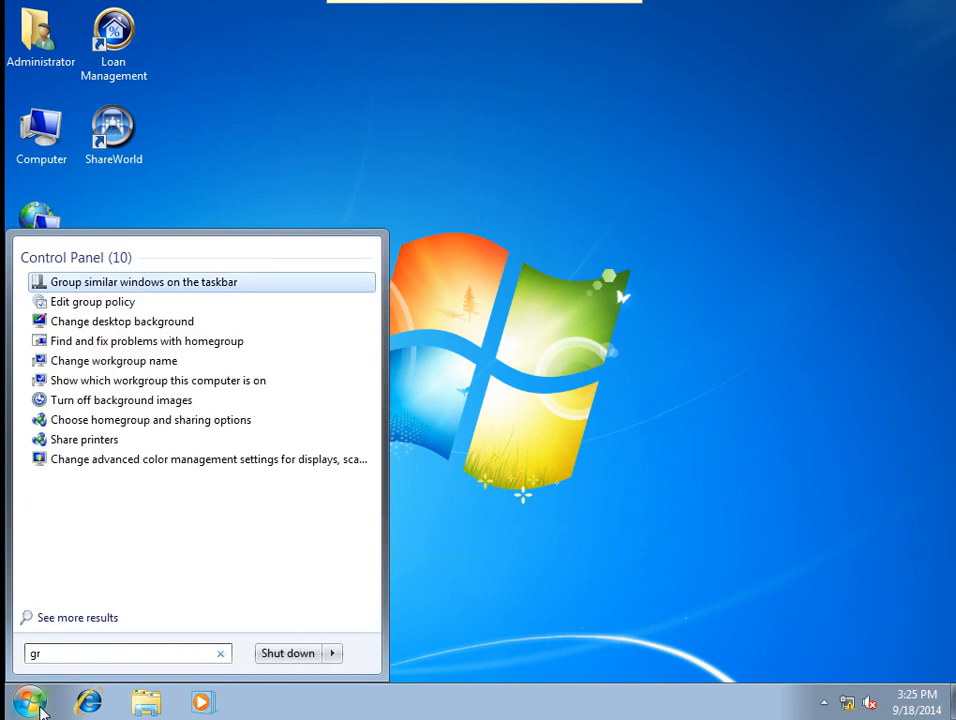
pyautogui.press('BackSpace')
pyautogui.write('pedit.')
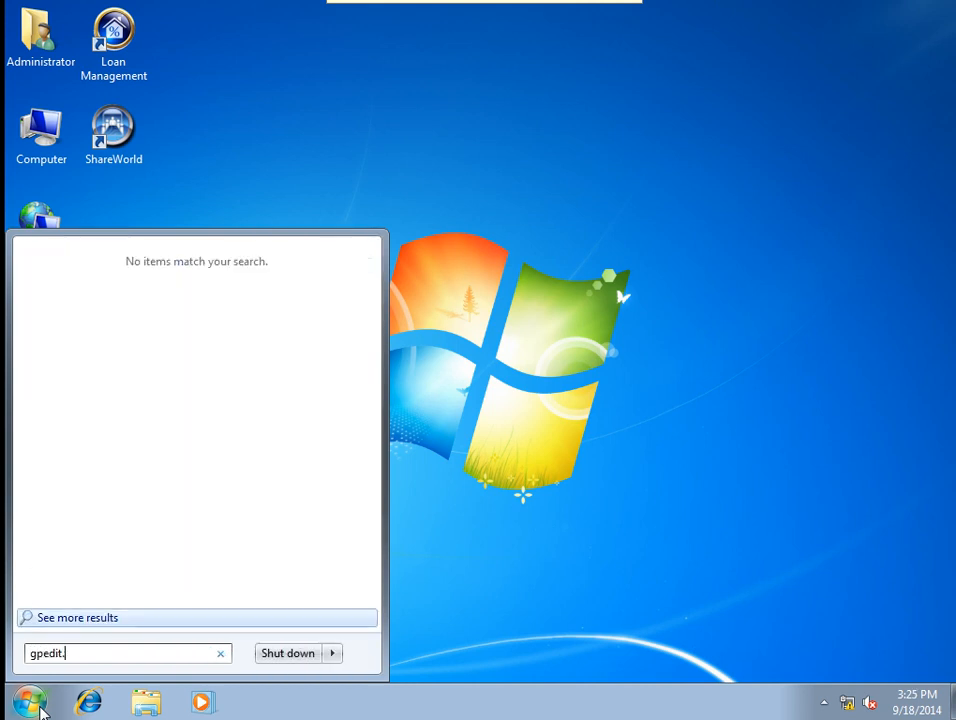
pyautogui.write('msc')
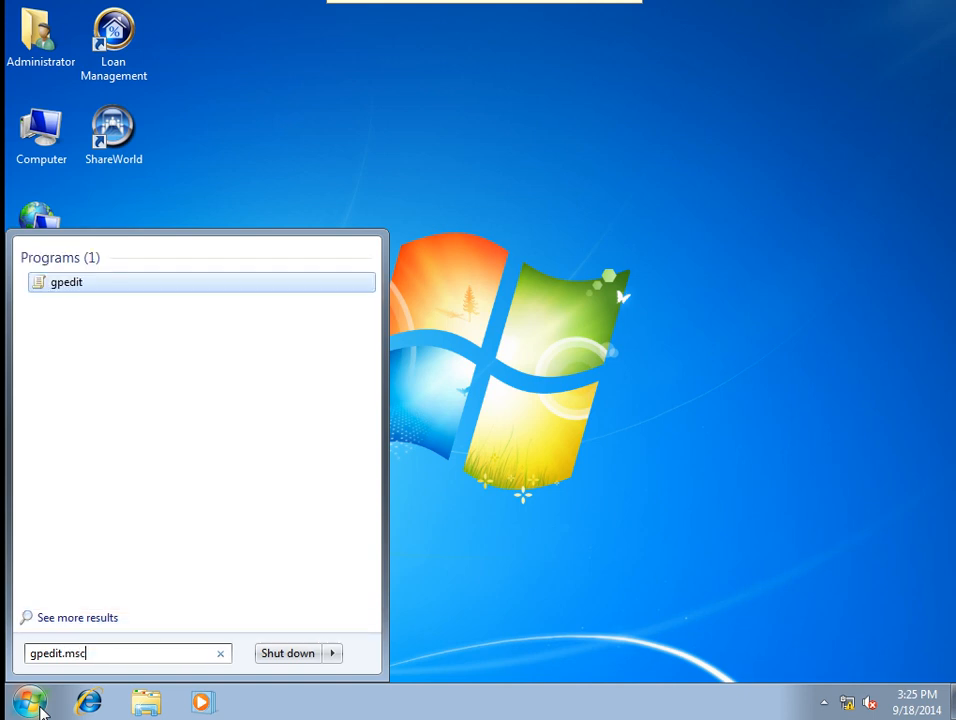
pyautogui.press('Return')
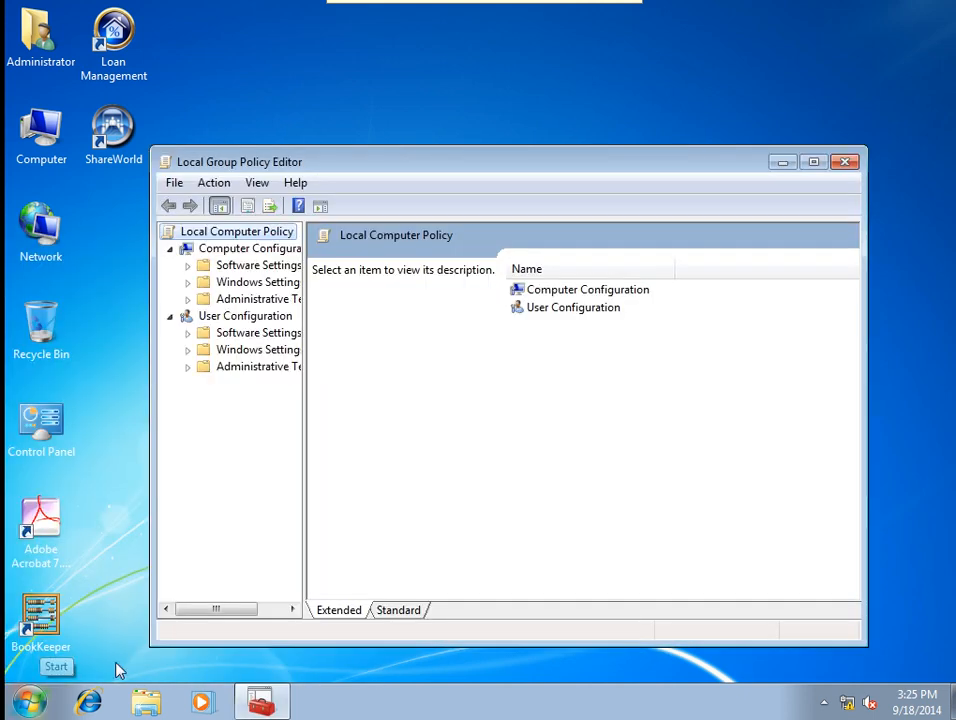
pyautogui.doubleClick(373, 167)
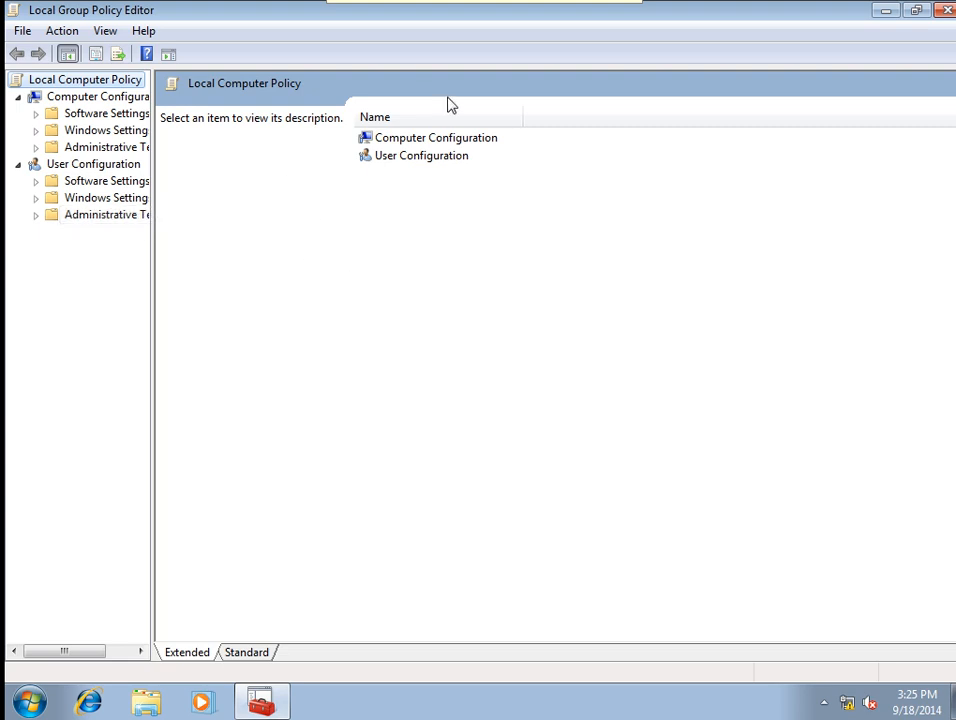
pyautogui.click(887, 10)
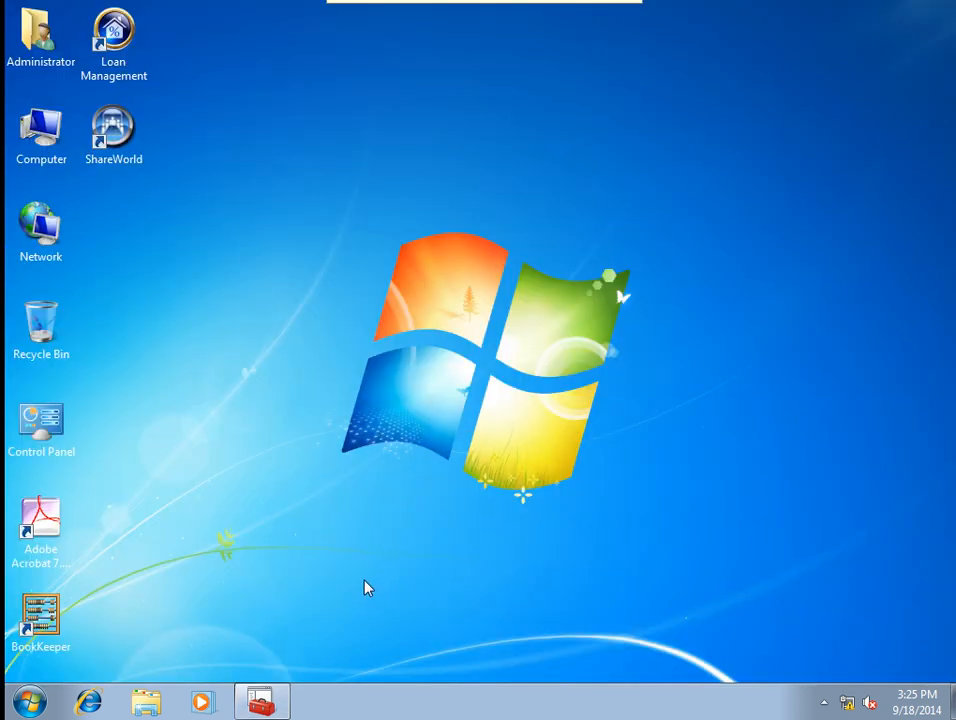
# Open Power Options from Control Panel in Small icons view and edit the Balanced plan's settings.
pyautogui.click(29, 702)
pyautogui.click(329, 521)
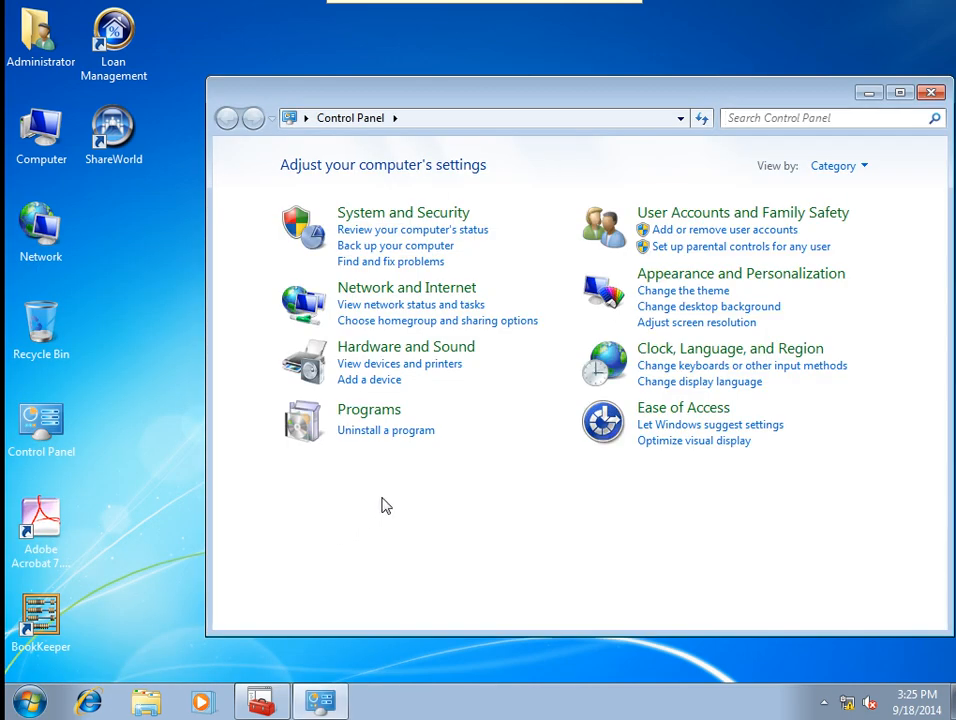
pyautogui.click(840, 166)
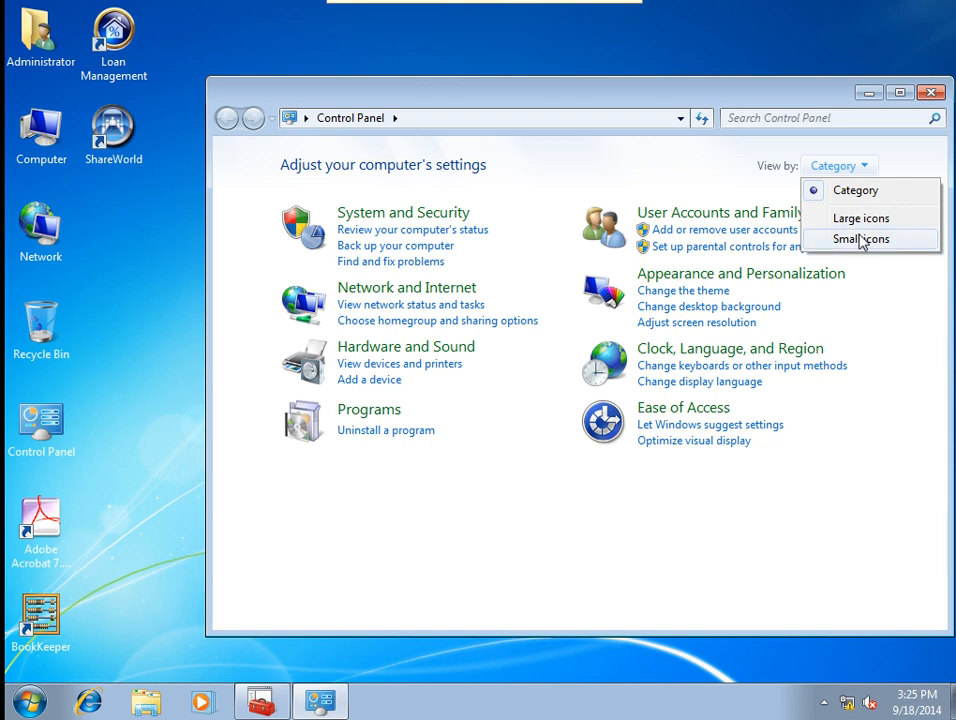
pyautogui.click(860, 238)
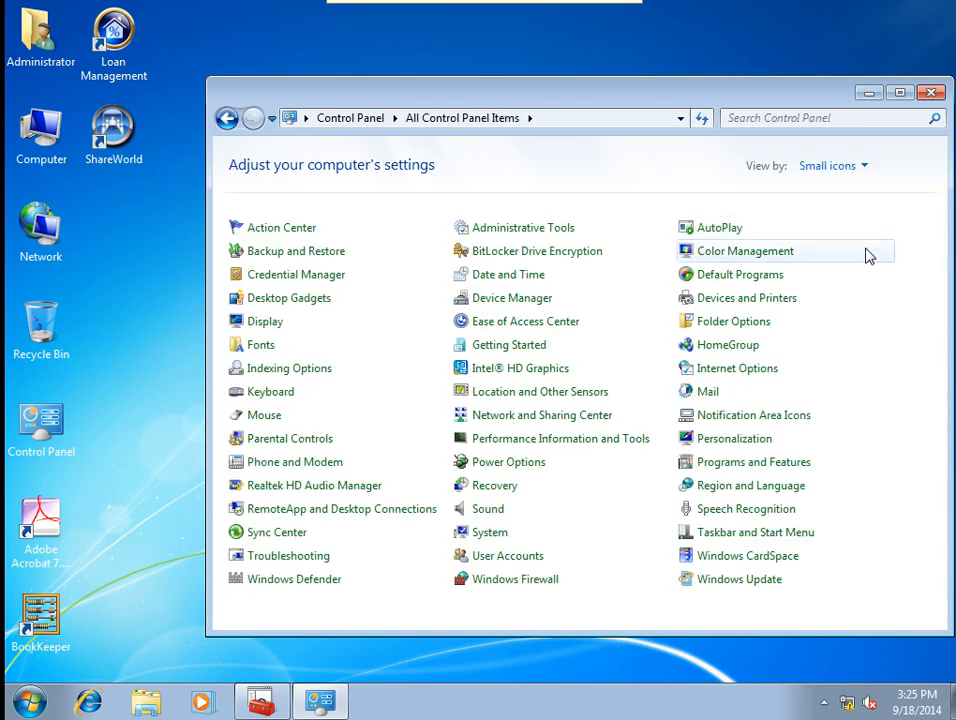
pyautogui.click(495, 465)
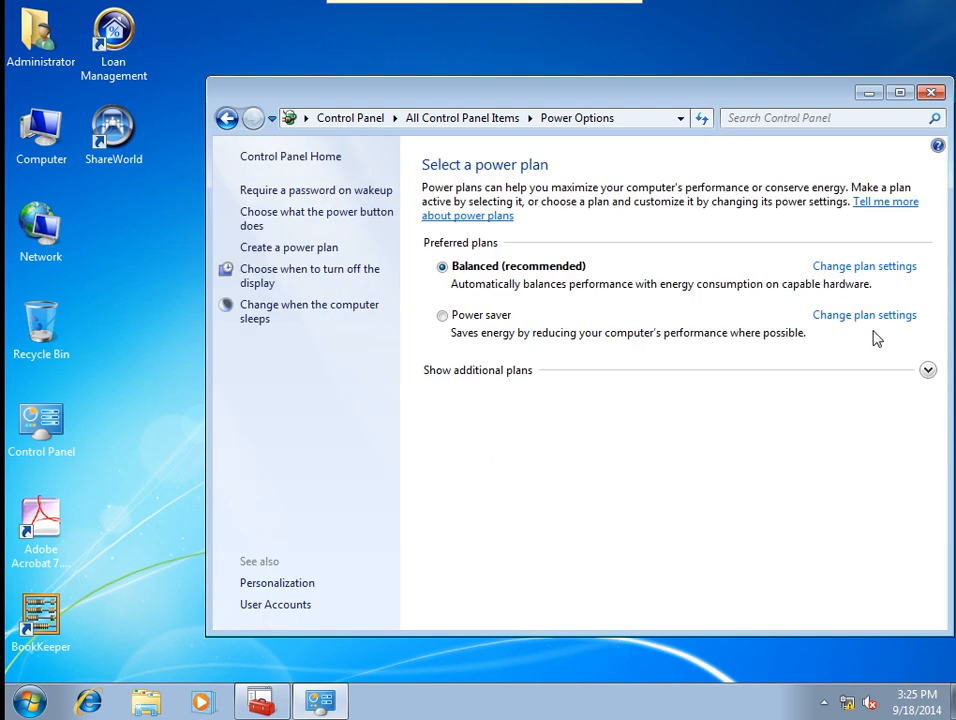
pyautogui.click(866, 268)
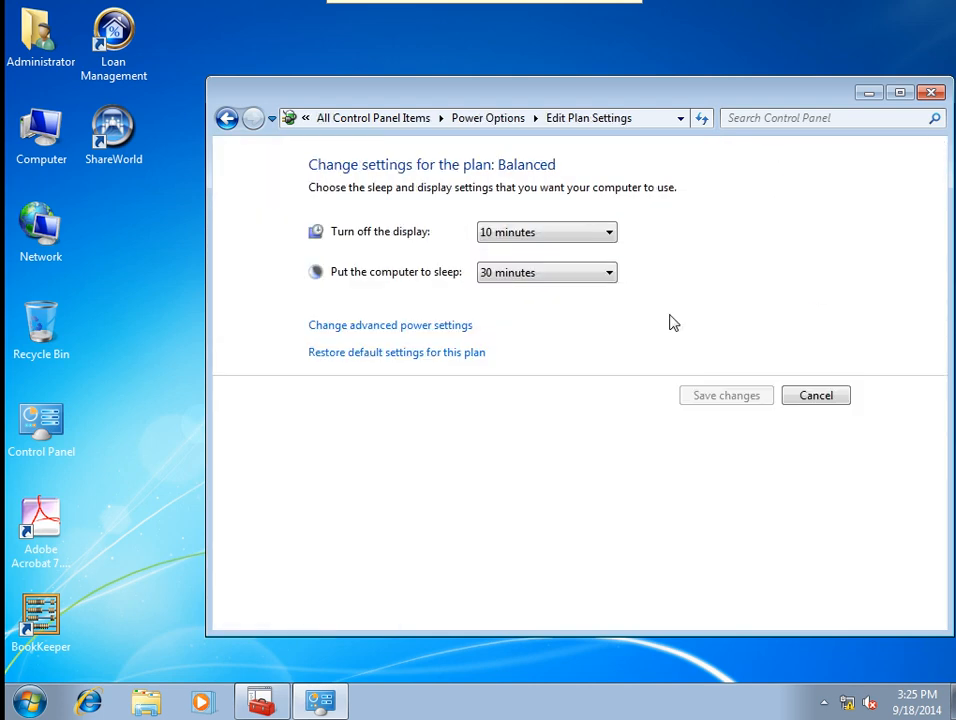
# Set turn off display and put computer to sleep to Never, save, and reopen the plan settings.
pyautogui.click(515, 233)
pyautogui.click(518, 462)
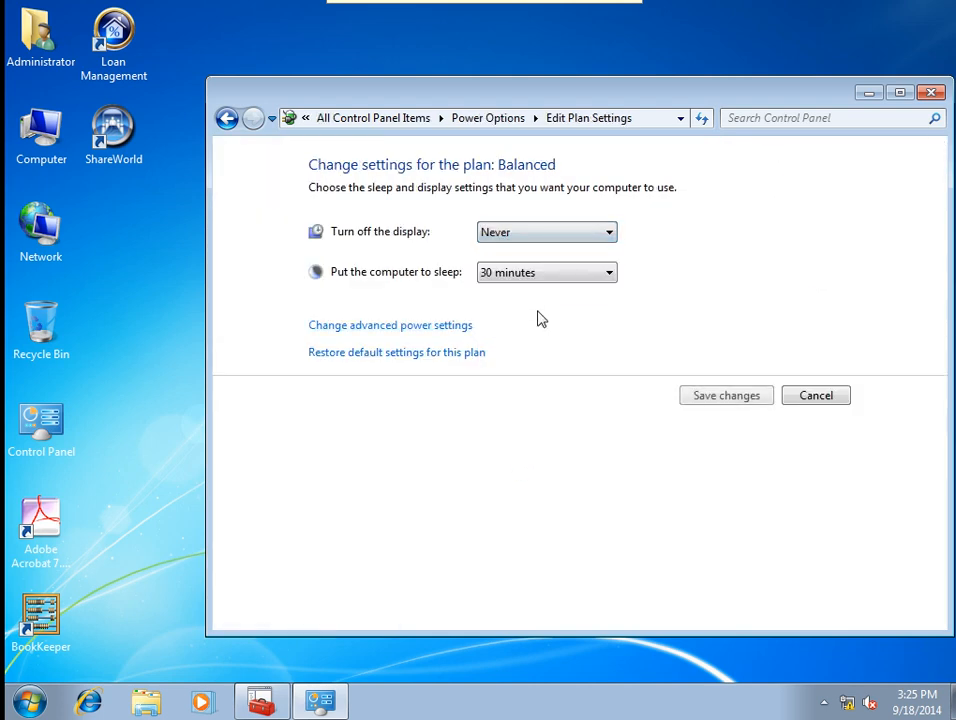
pyautogui.click(544, 273)
pyautogui.click(510, 503)
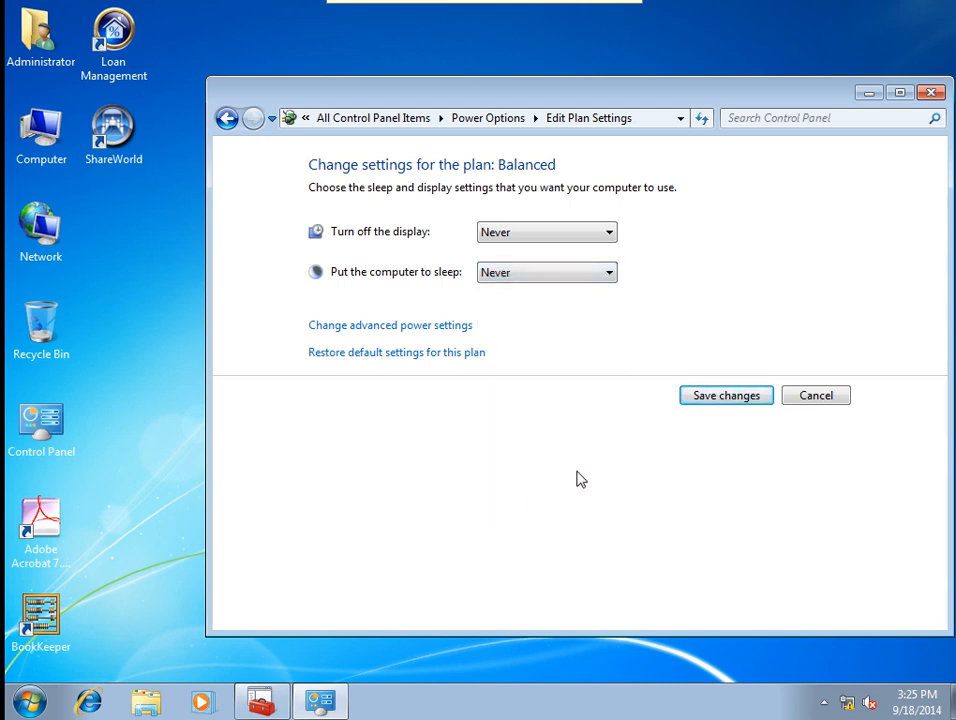
pyautogui.moveTo(395, 96); pyautogui.dragTo(352, 80)
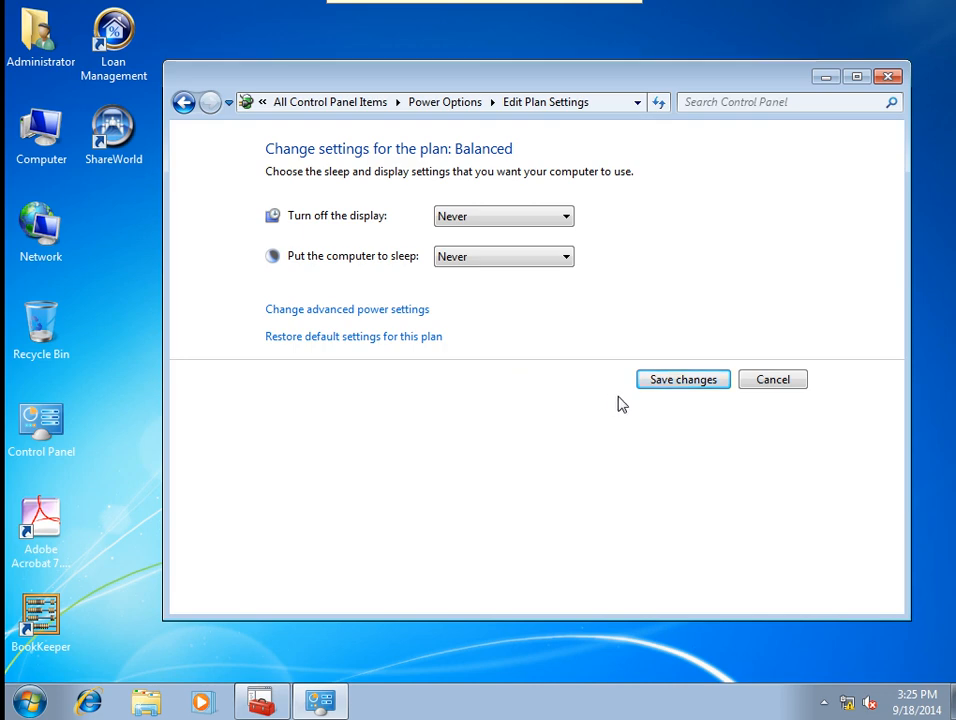
pyautogui.click(690, 381)
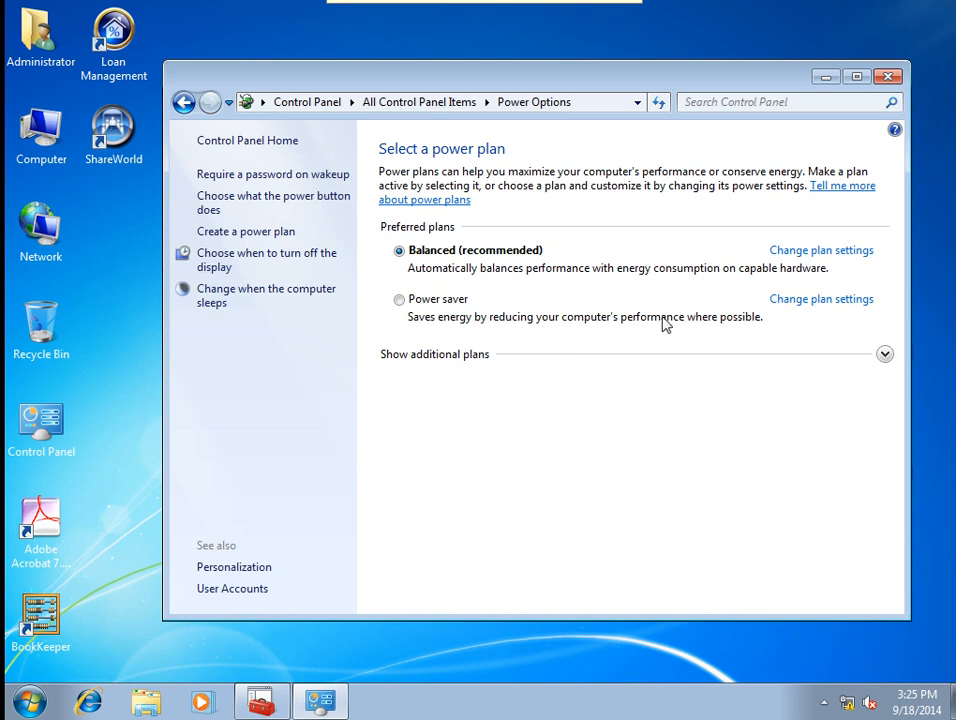
pyautogui.click(797, 255)
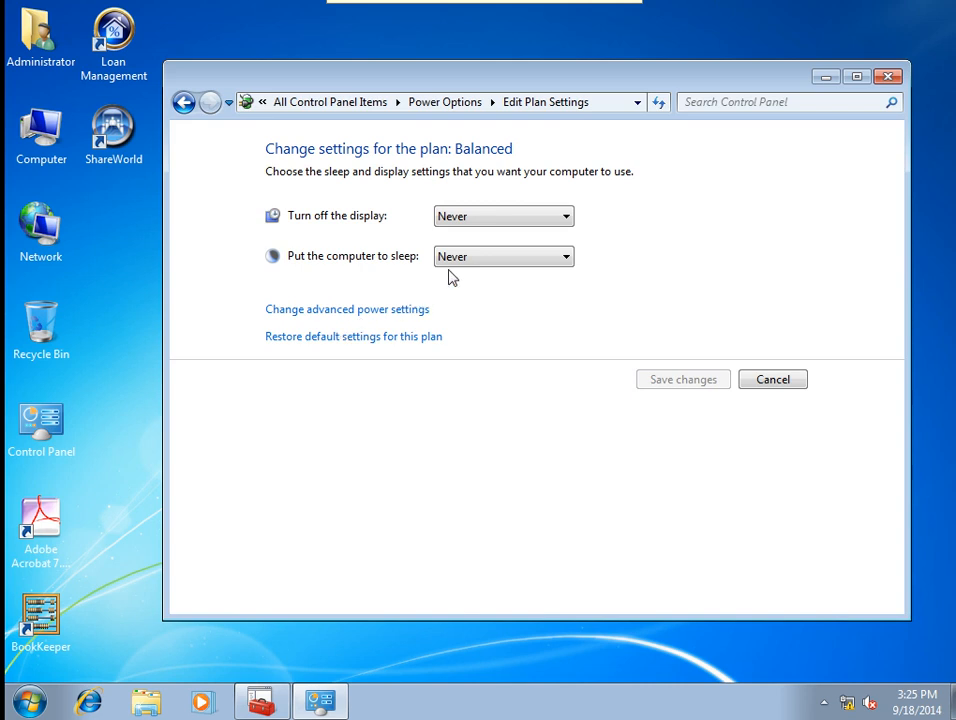
# In advanced power settings, lower Turn off hard disk after to Never and apply it.
pyautogui.click(346, 312)
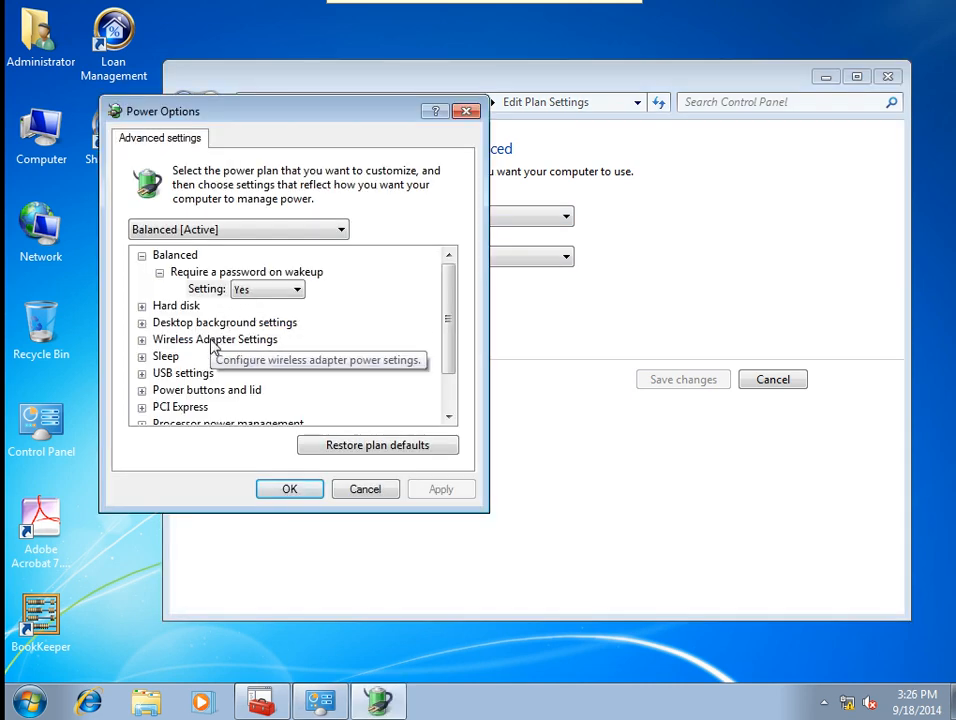
pyautogui.doubleClick(170, 308)
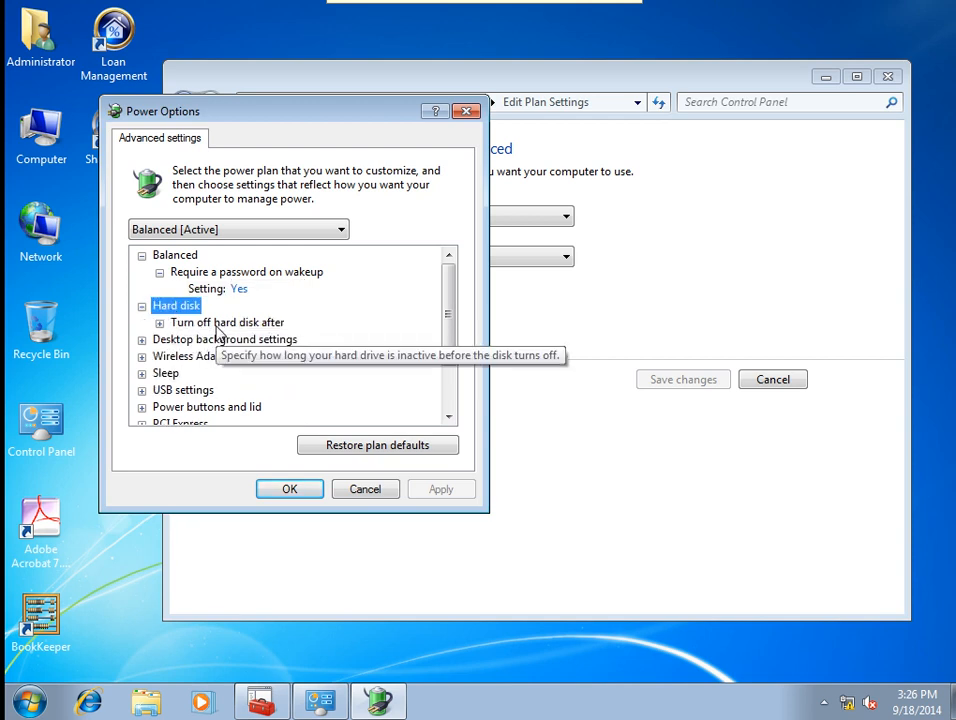
pyautogui.doubleClick(213, 323)
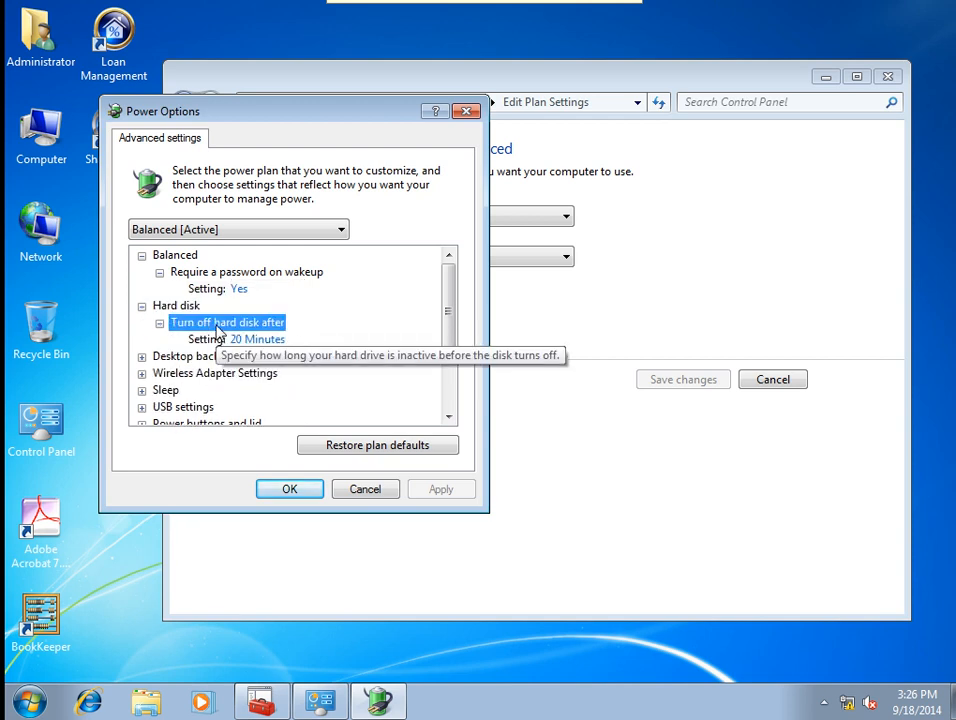
pyautogui.click(274, 341)
pyautogui.click(334, 344)
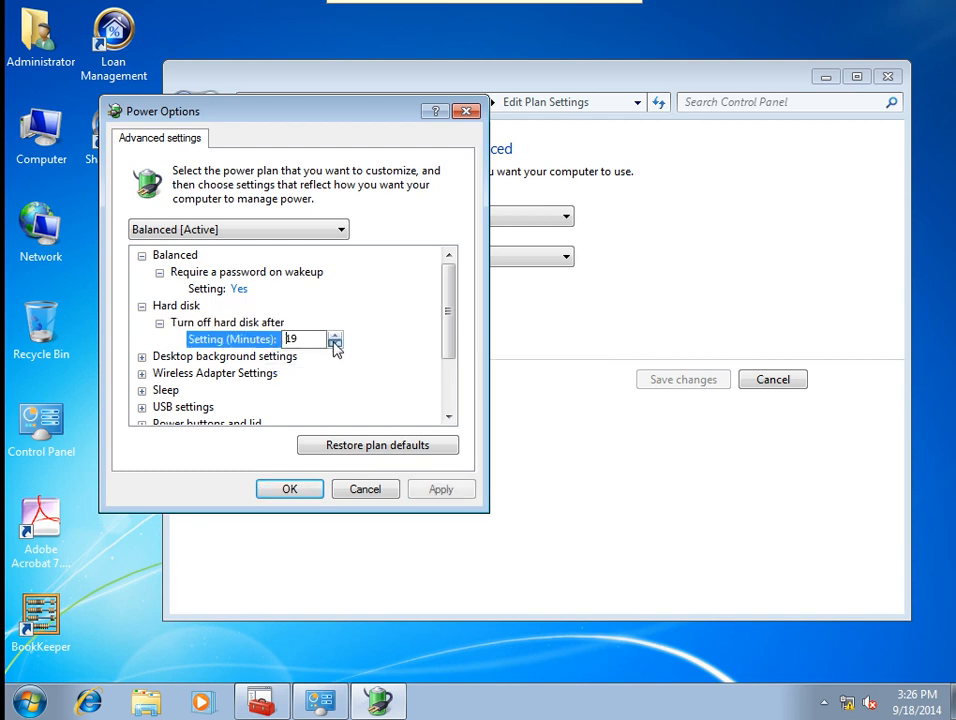
pyautogui.click(334, 344)
pyautogui.click(334, 344)
pyautogui.click(334, 344)
pyautogui.click(334, 344)
pyautogui.click(334, 344)
pyautogui.click(334, 344)
pyautogui.click(334, 344)
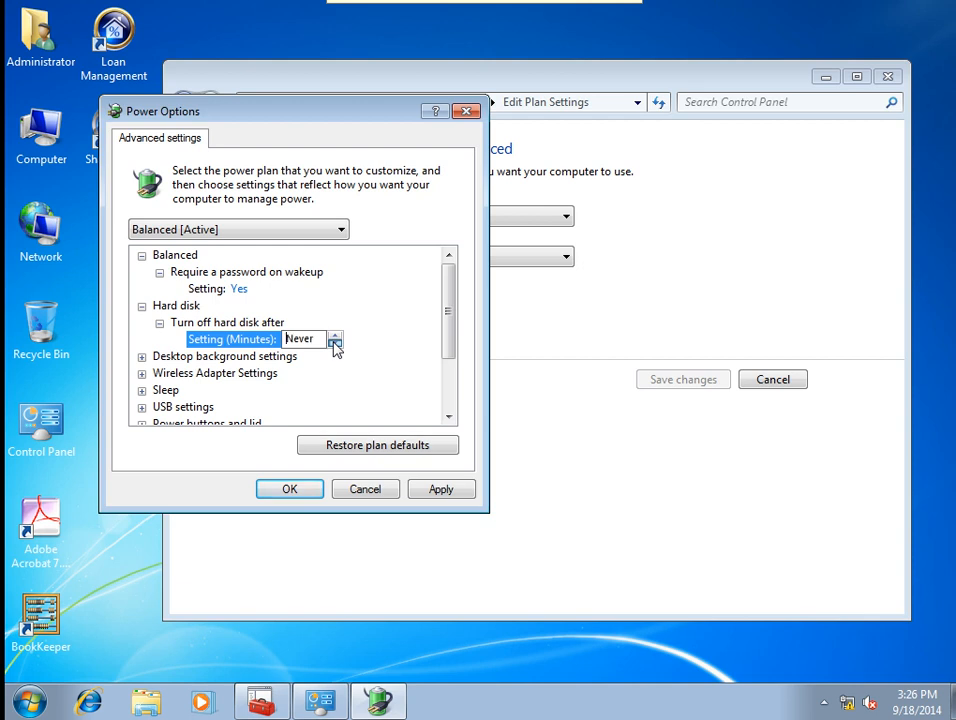
pyautogui.click(441, 490)
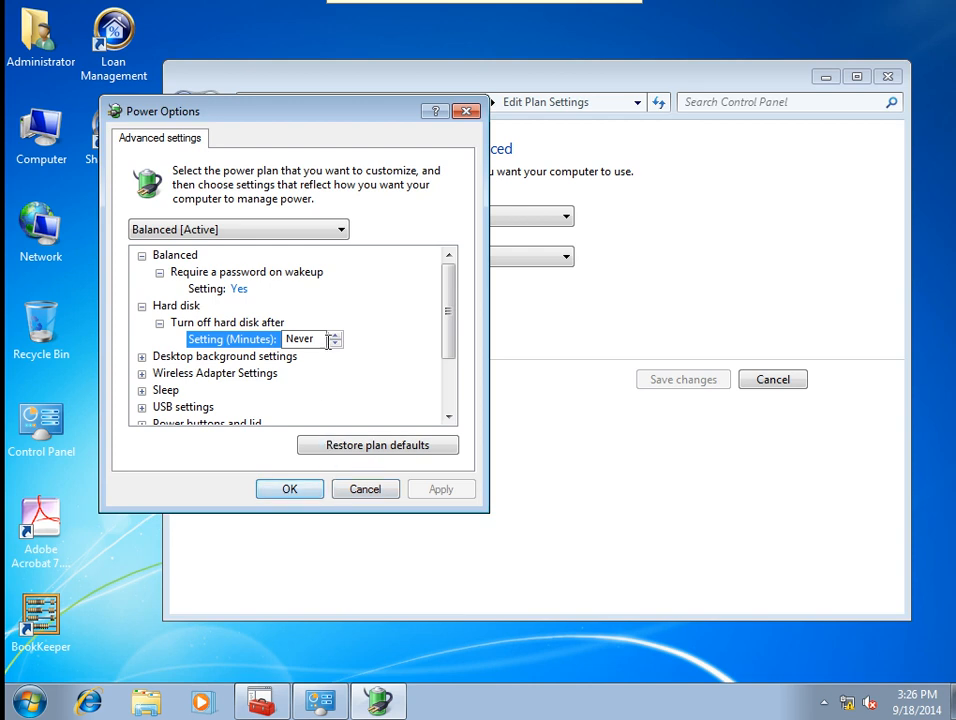
# Set Allow hybrid sleep to Off, check the Hibernate and display timers, then apply and confirm.
pyautogui.click(142, 390)
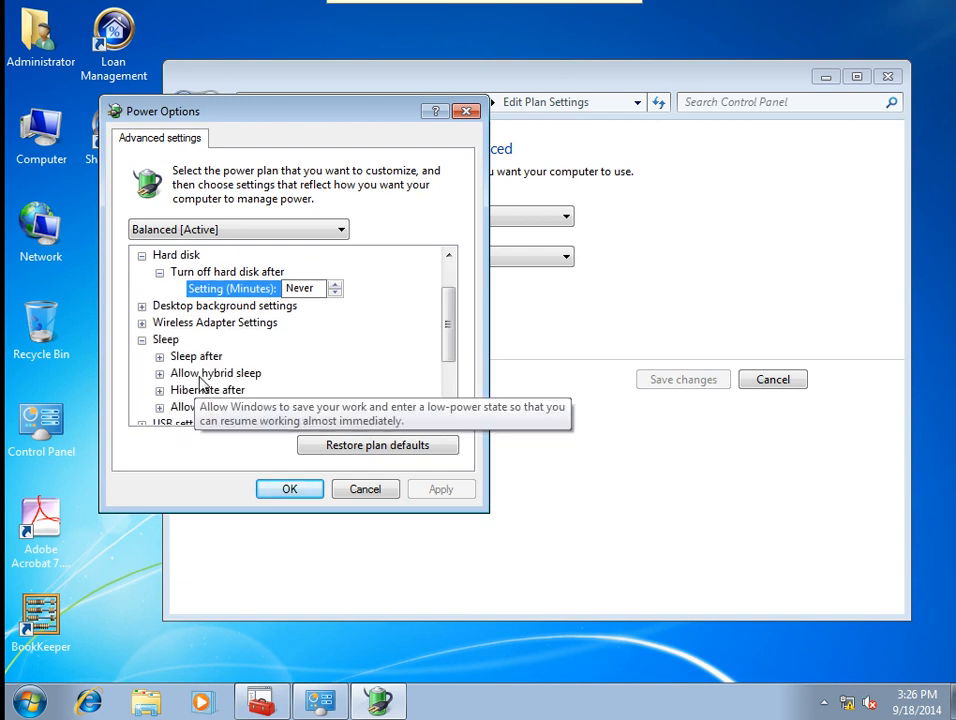
pyautogui.click(203, 374)
pyautogui.click(241, 390)
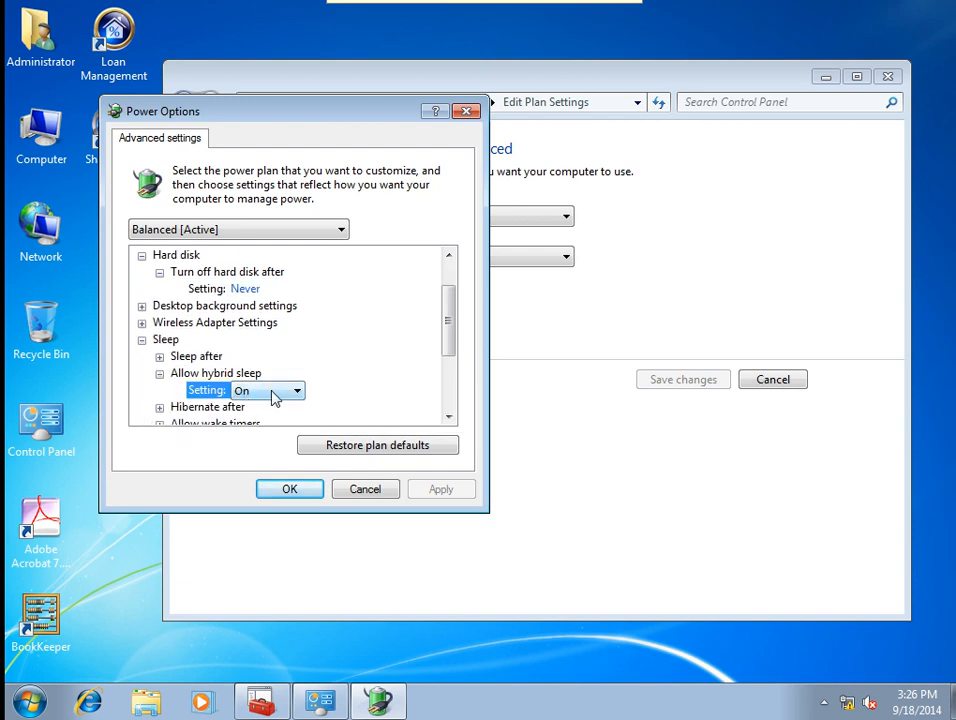
pyautogui.click(290, 391)
pyautogui.click(249, 412)
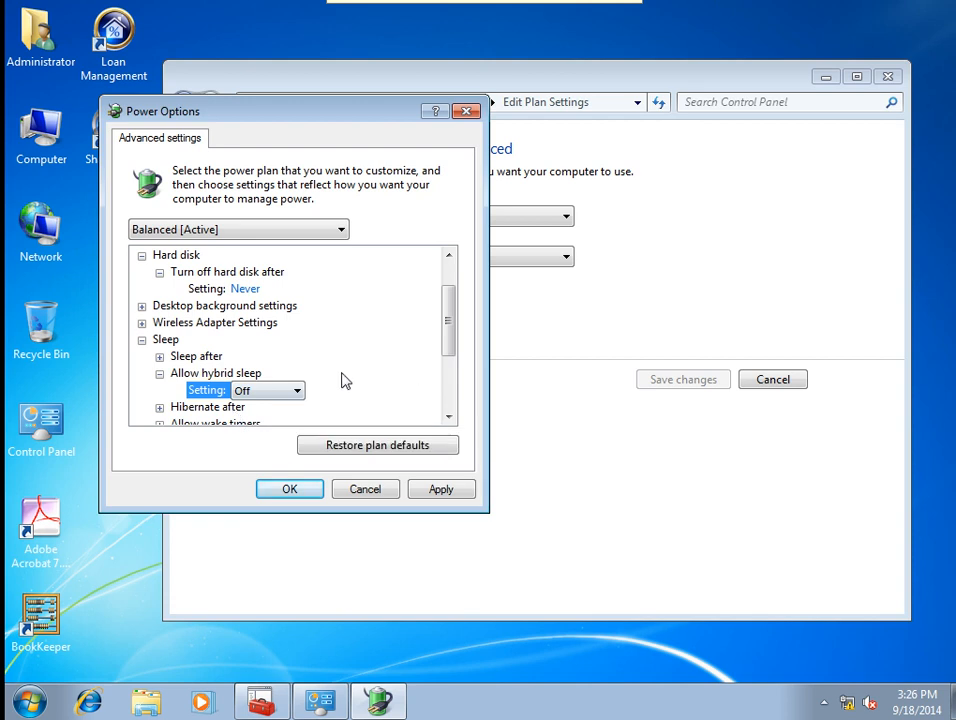
pyautogui.click(230, 410)
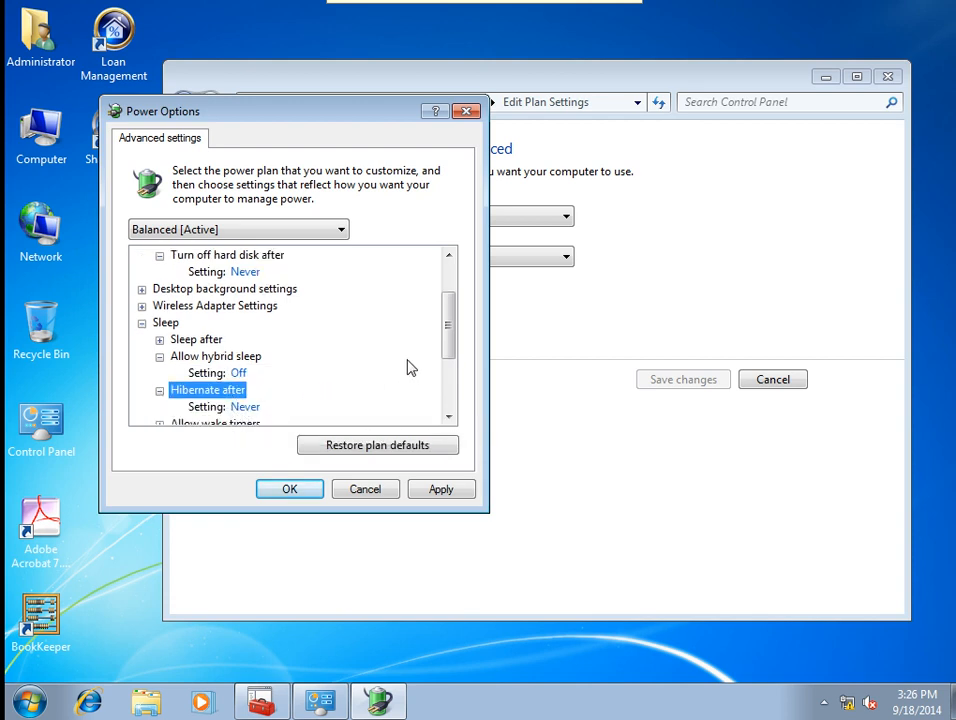
pyautogui.moveTo(448, 349); pyautogui.dragTo(448, 397)
pyautogui.click(170, 391)
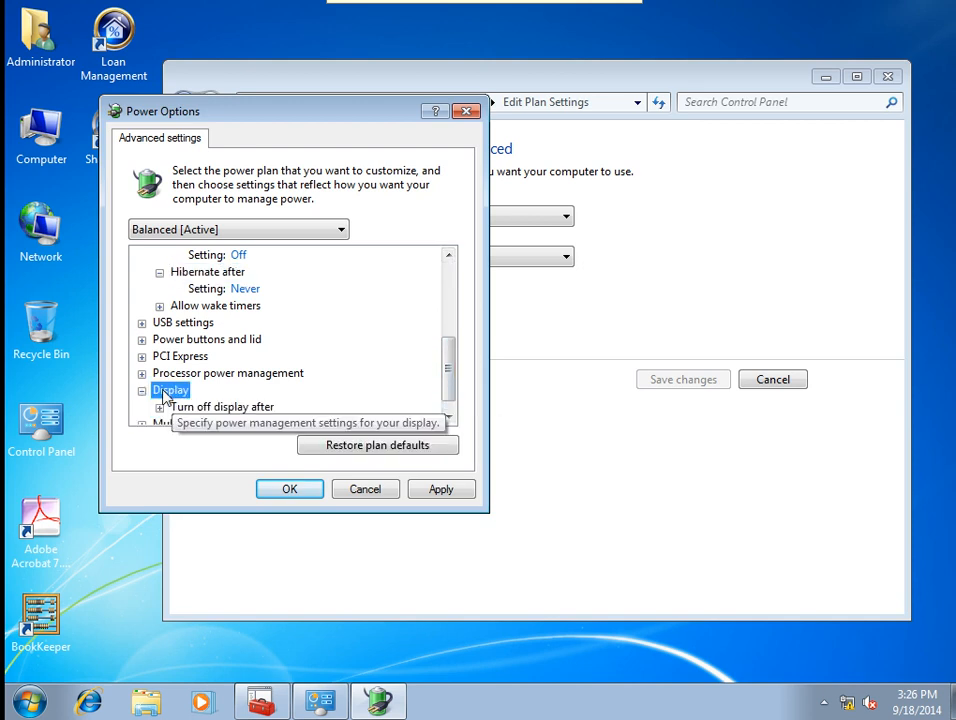
pyautogui.click(220, 410)
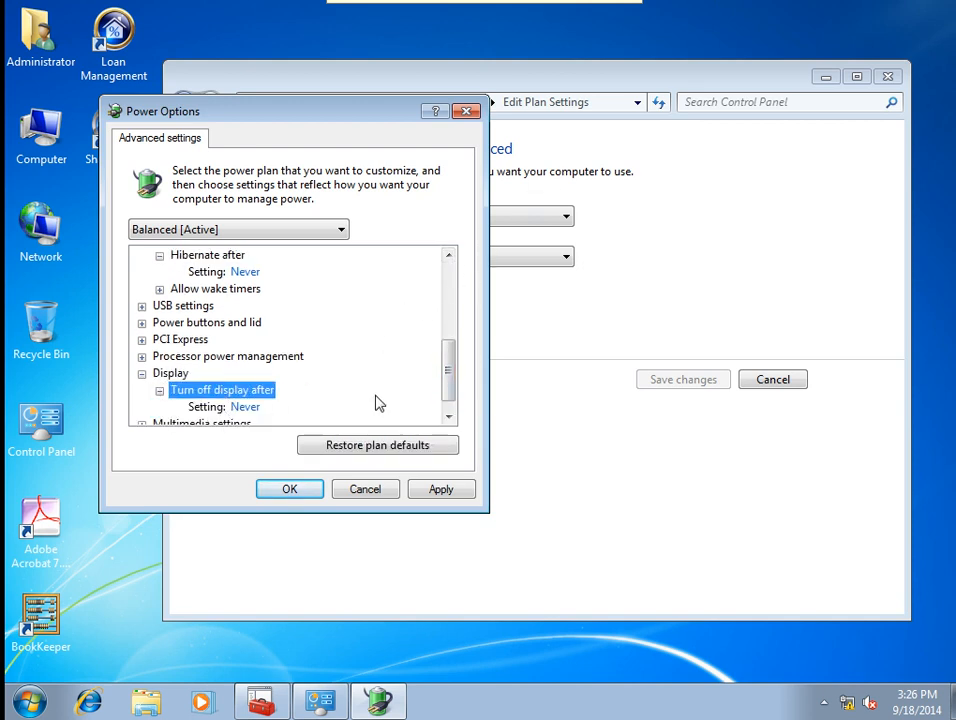
pyautogui.click(439, 489)
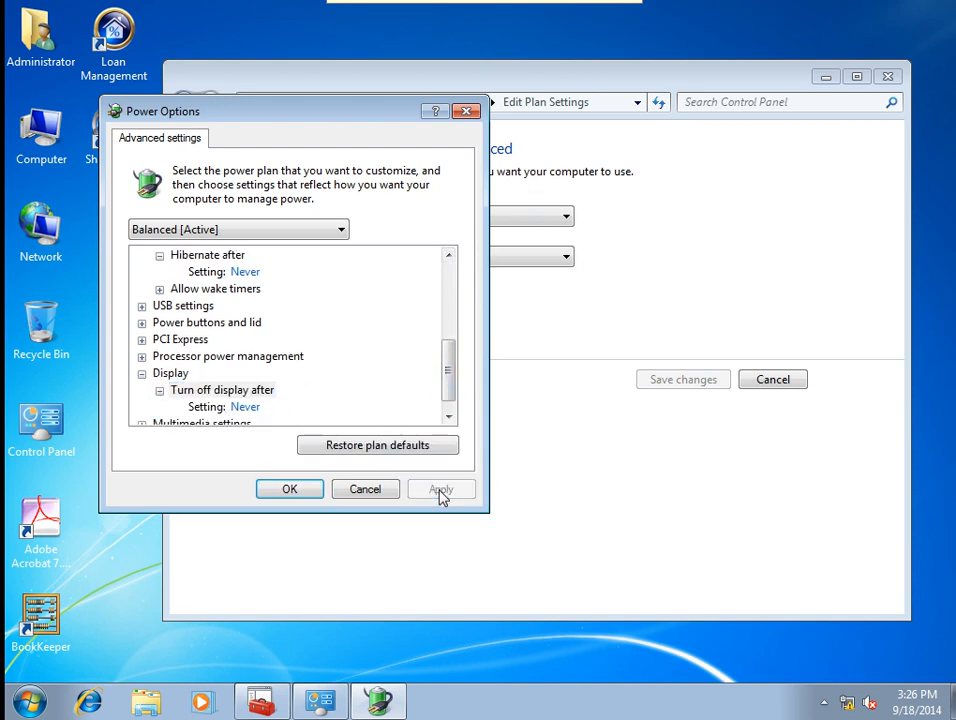
pyautogui.click(297, 491)
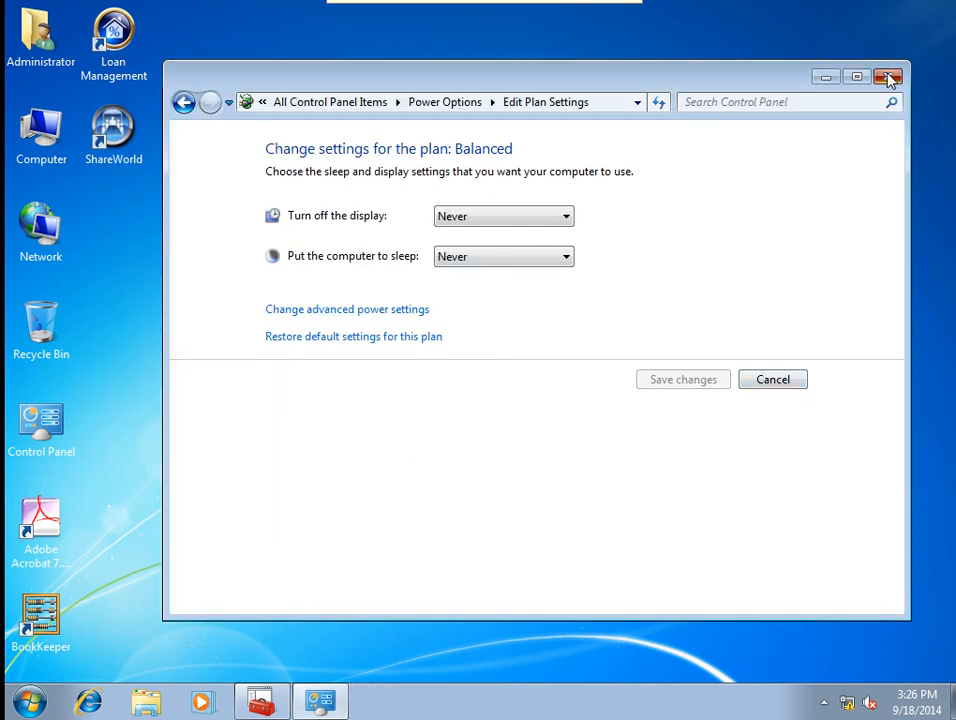
# Close the Edit Plan Settings window, refresh the desktop, and return to the Group Policy Editor.
pyautogui.click(889, 77)
pyautogui.rightClick(386, 284)
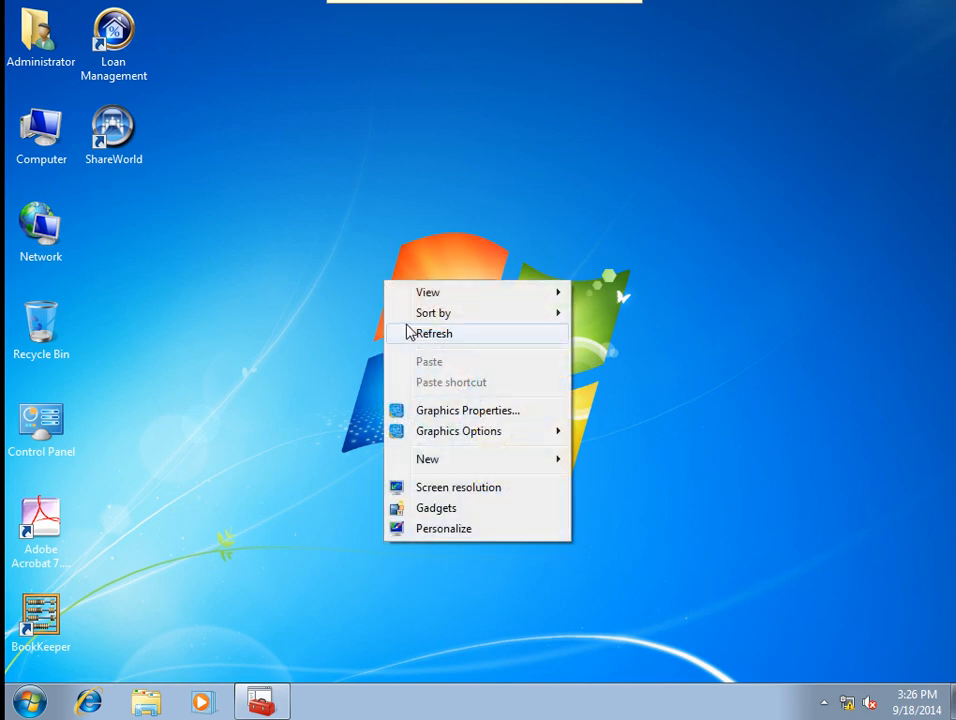
pyautogui.click(410, 331)
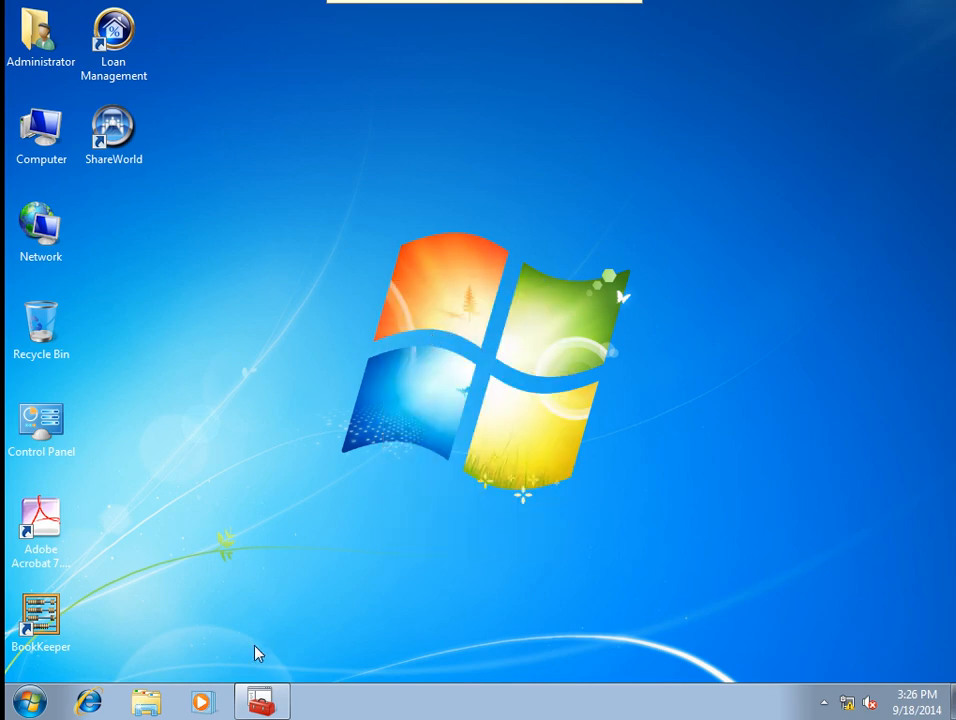
pyautogui.click(260, 699)
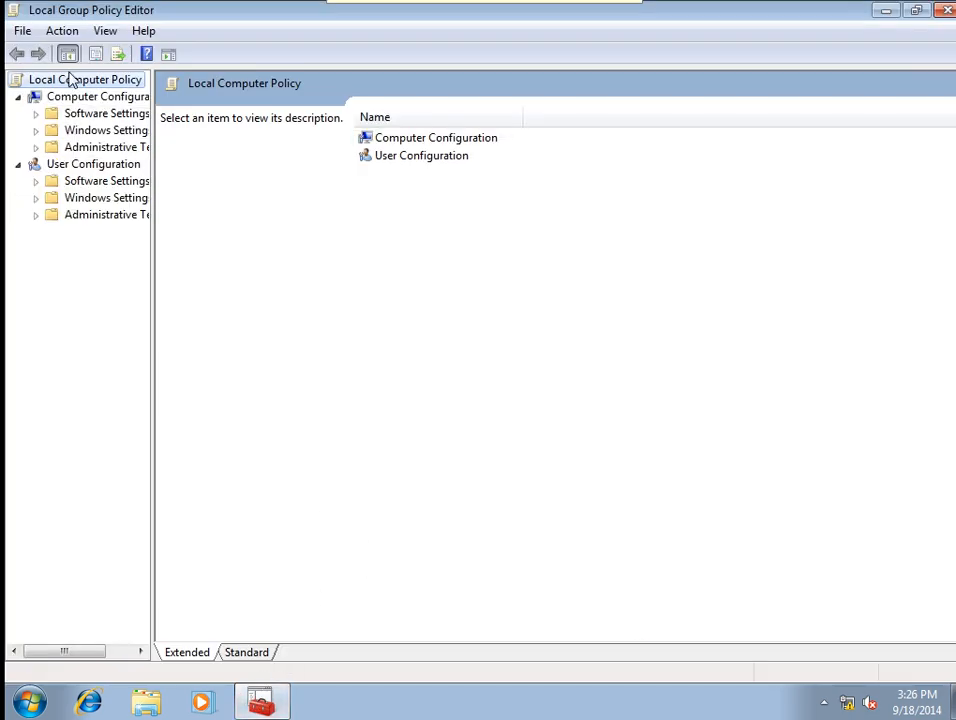
# Open the user Administrative Templates All Settings list and sort it A–Z by setting name.
pyautogui.doubleClick(93, 217)
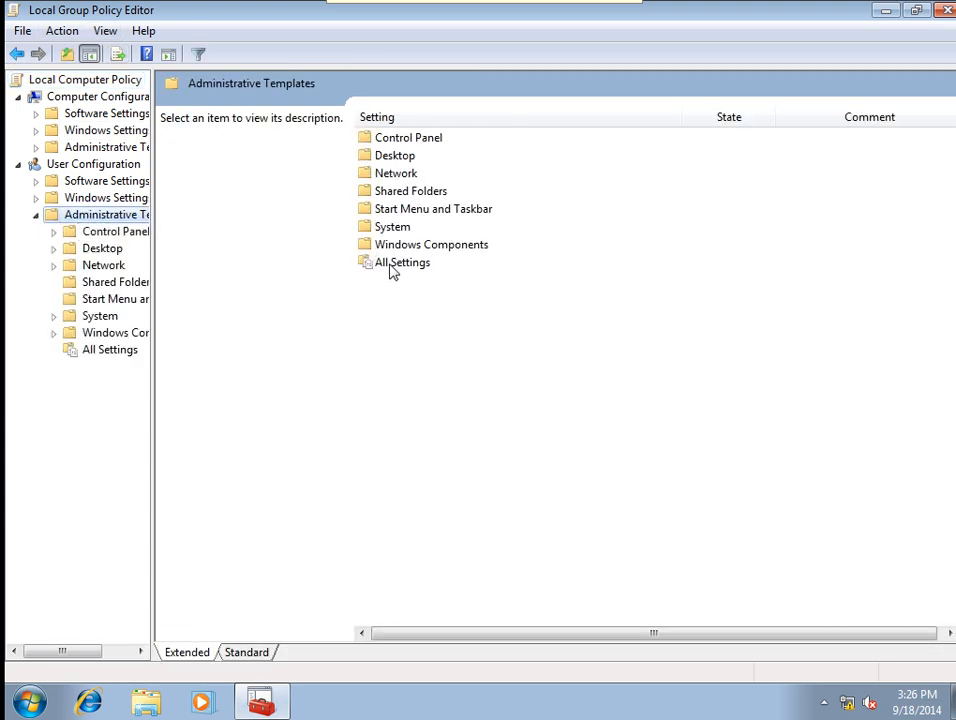
pyautogui.doubleClick(388, 265)
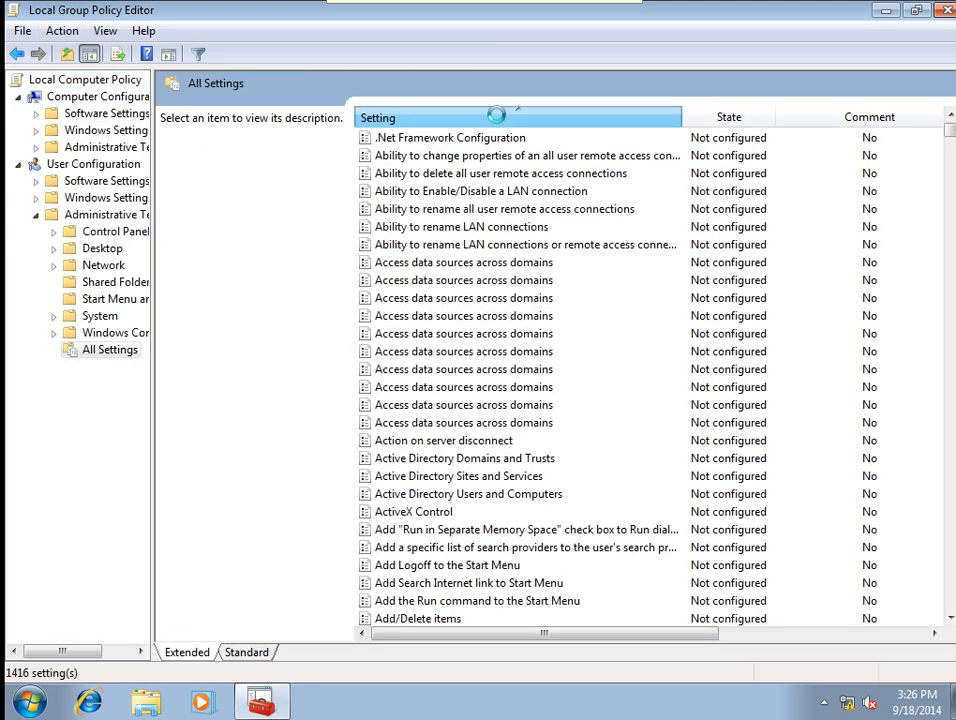
pyautogui.click(505, 119)
pyautogui.click(505, 119)
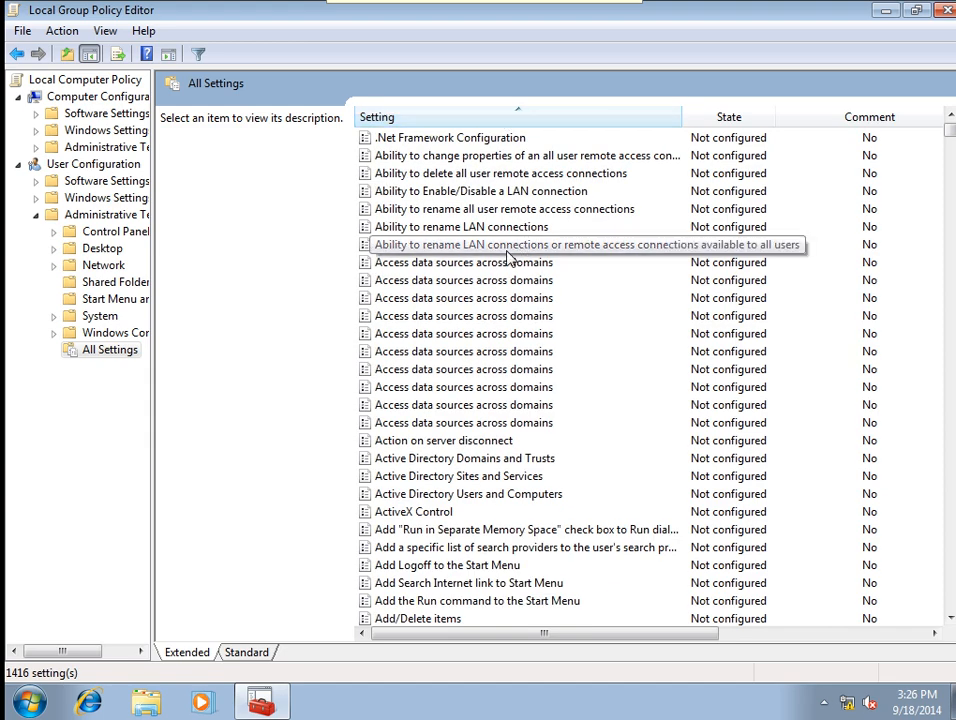
# Browse the list, reading the Prevent changing sounds and optical media backup descriptions.
pyautogui.scroll(-15, 516, 250)
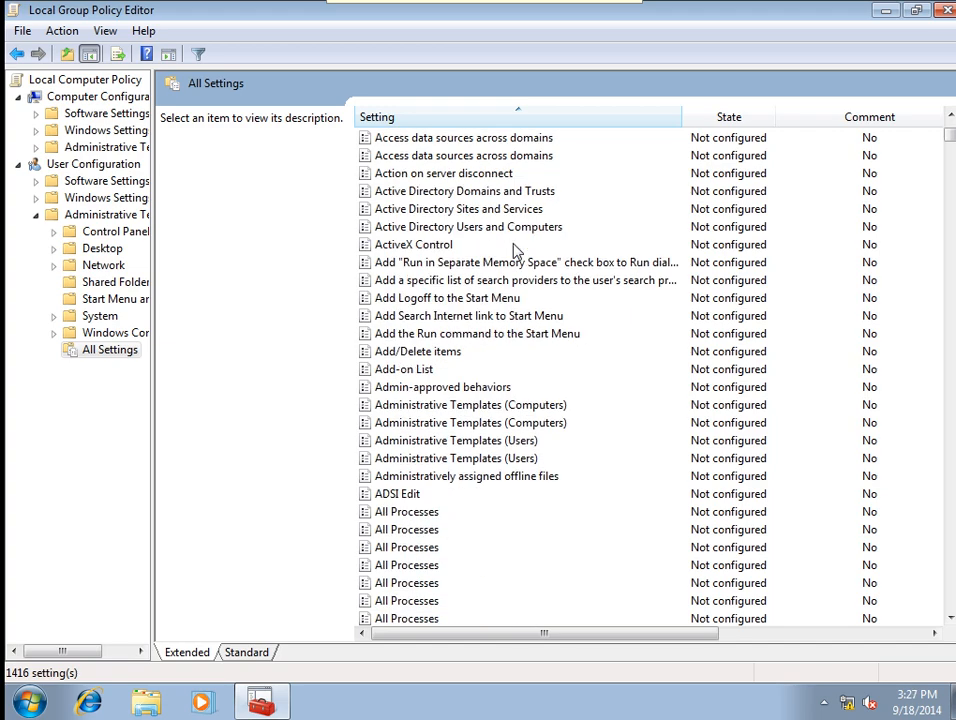
pyautogui.scroll(-15, 516, 250)
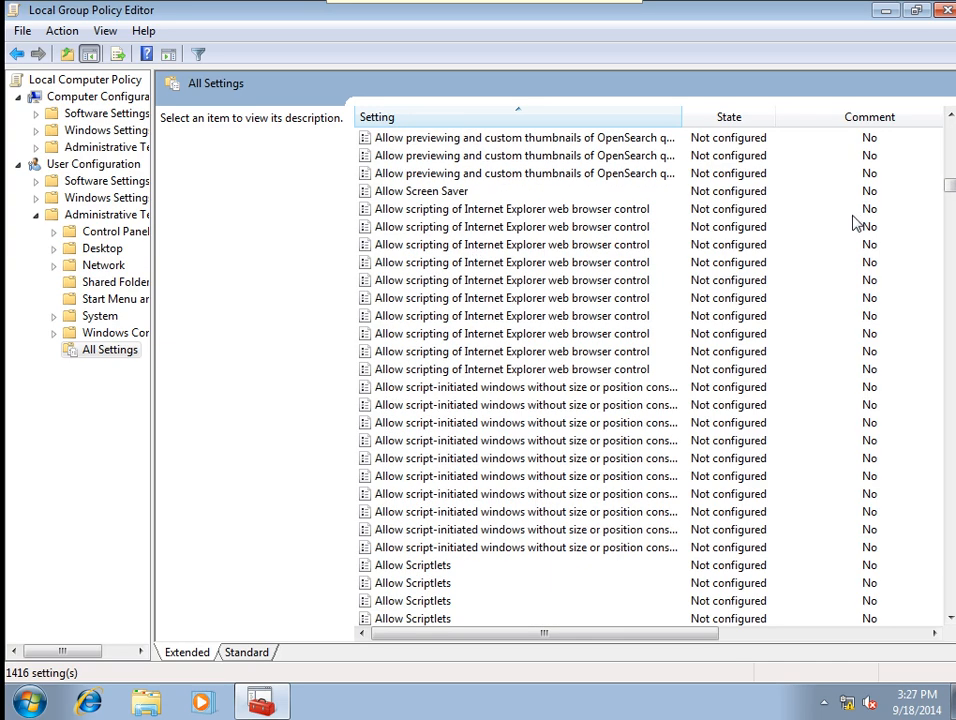
pyautogui.moveTo(950, 186); pyautogui.dragTo(895, 418)
pyautogui.click(442, 191)
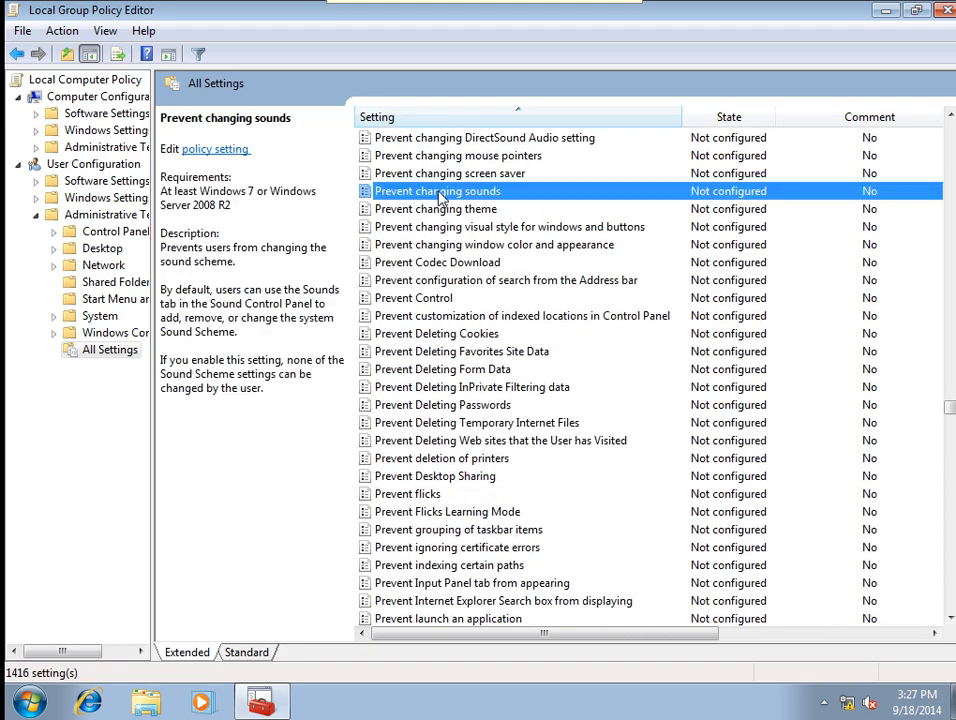
pyautogui.scroll(7, 440, 195)
pyautogui.scroll(4, 437, 197)
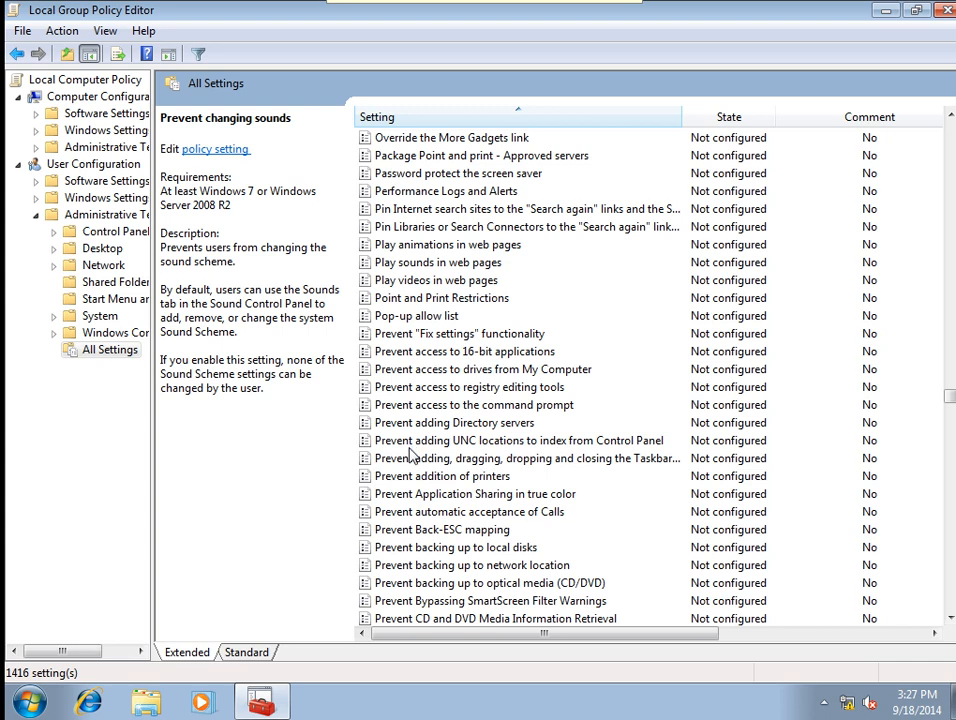
pyautogui.click(477, 585)
pyautogui.scroll(-1, 477, 585)
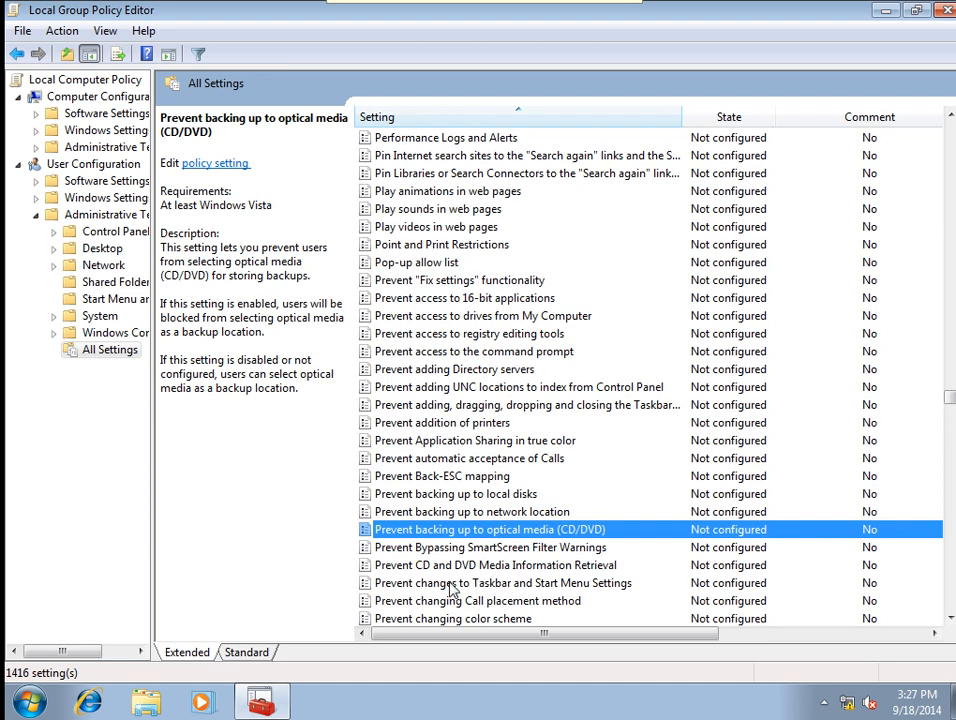
# Enable the Prevent changes to Taskbar and Start Menu Settings policy.
pyautogui.doubleClick(538, 585)
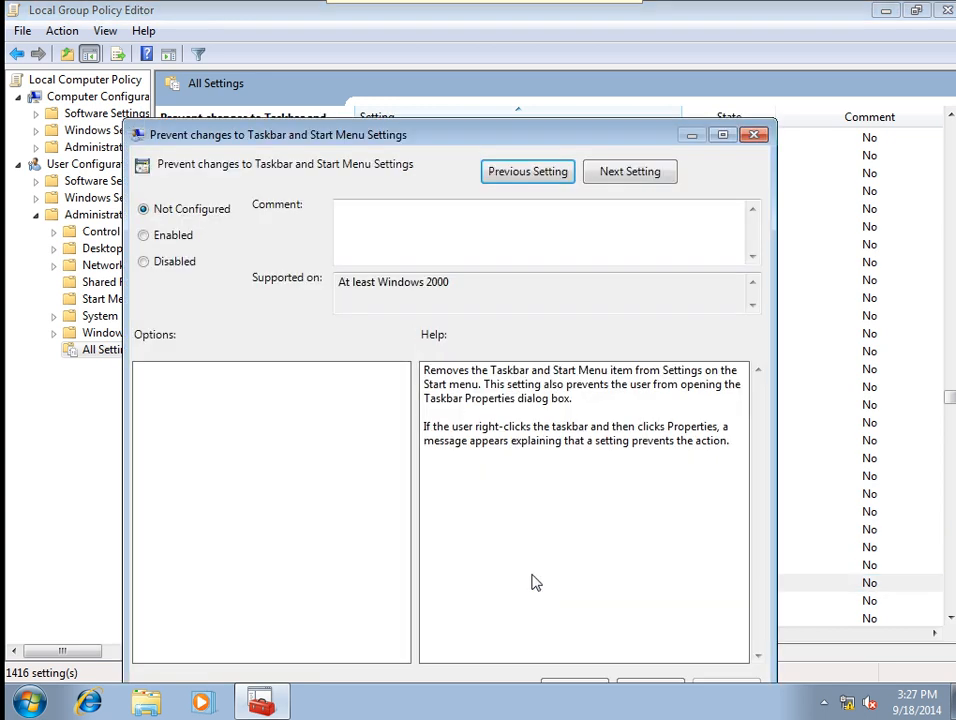
pyautogui.click(176, 245)
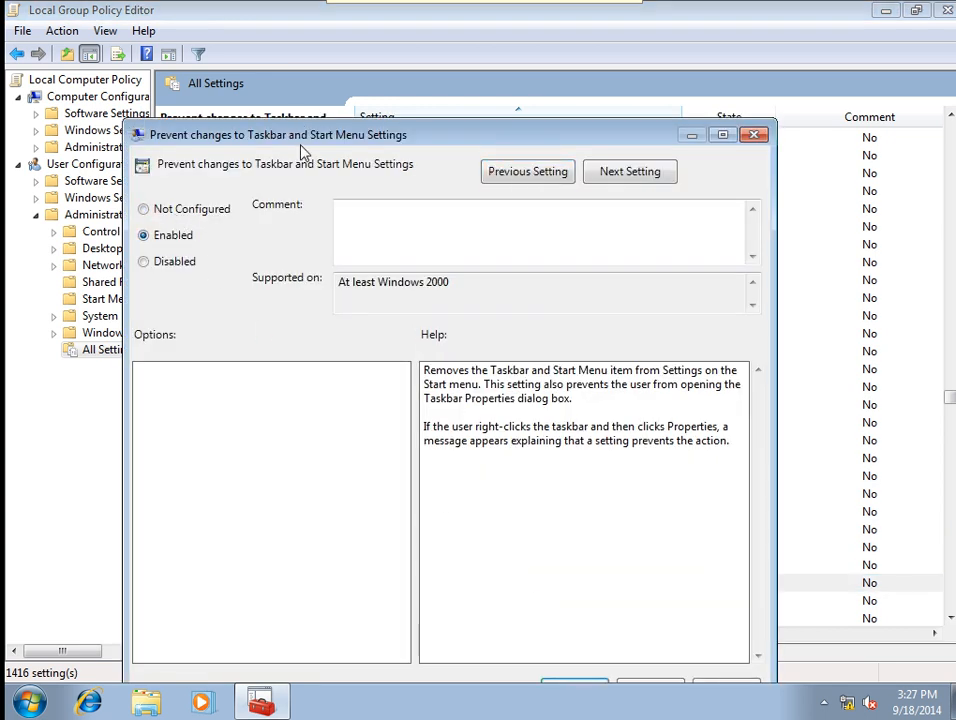
pyautogui.moveTo(303, 146); pyautogui.dragTo(268, 70)
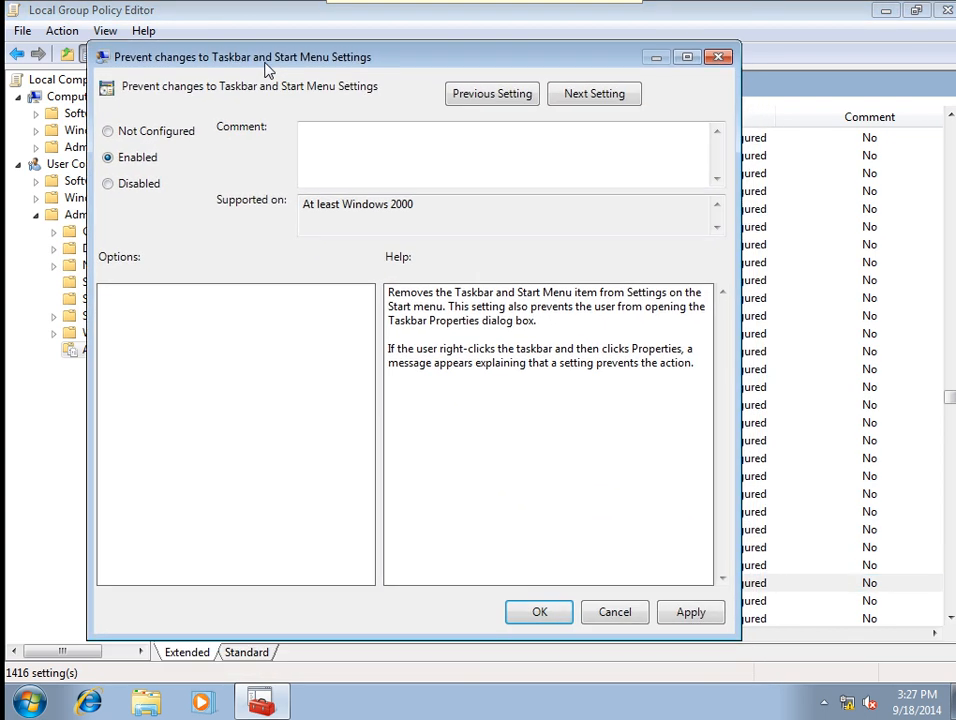
pyautogui.click(700, 622)
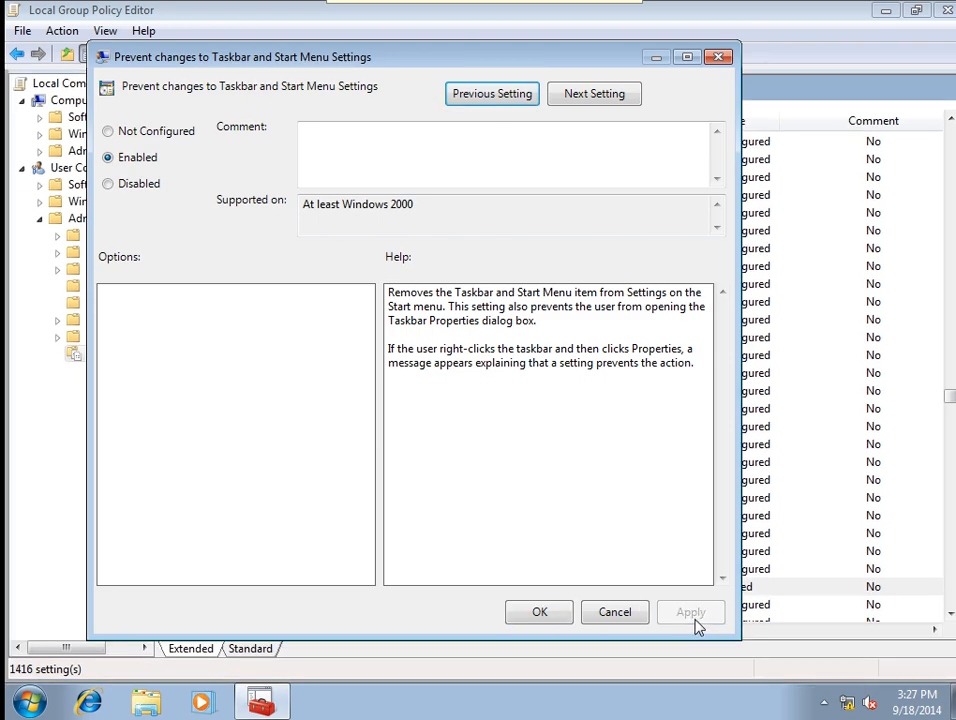
pyautogui.click(539, 612)
# Enable the Prevent changing color scheme policy.
pyautogui.scroll(-1, 577, 617)
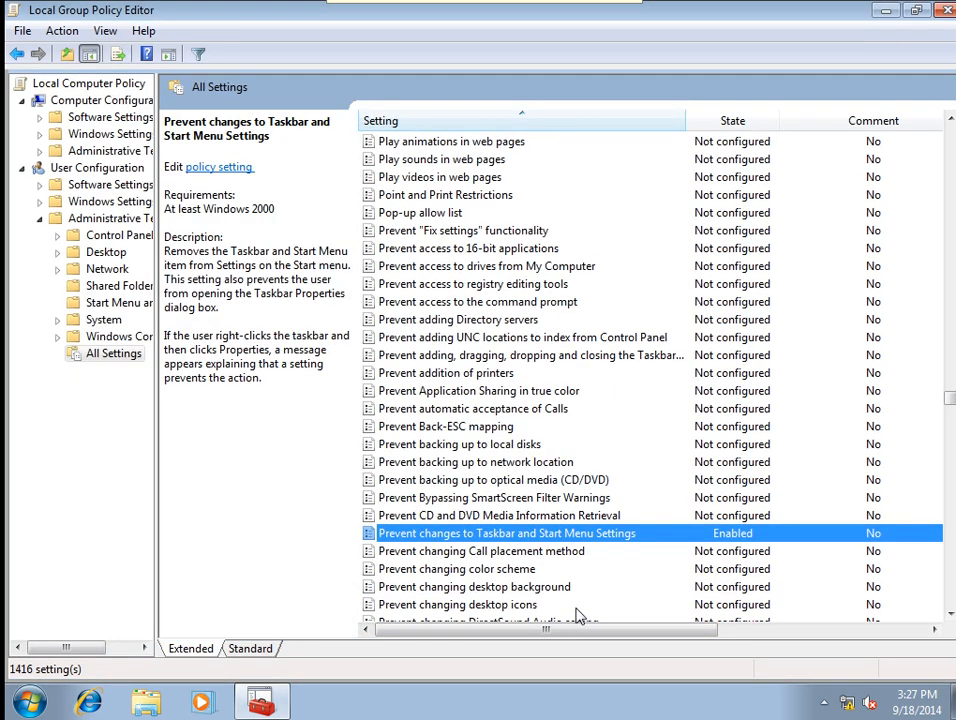
pyautogui.doubleClick(473, 574)
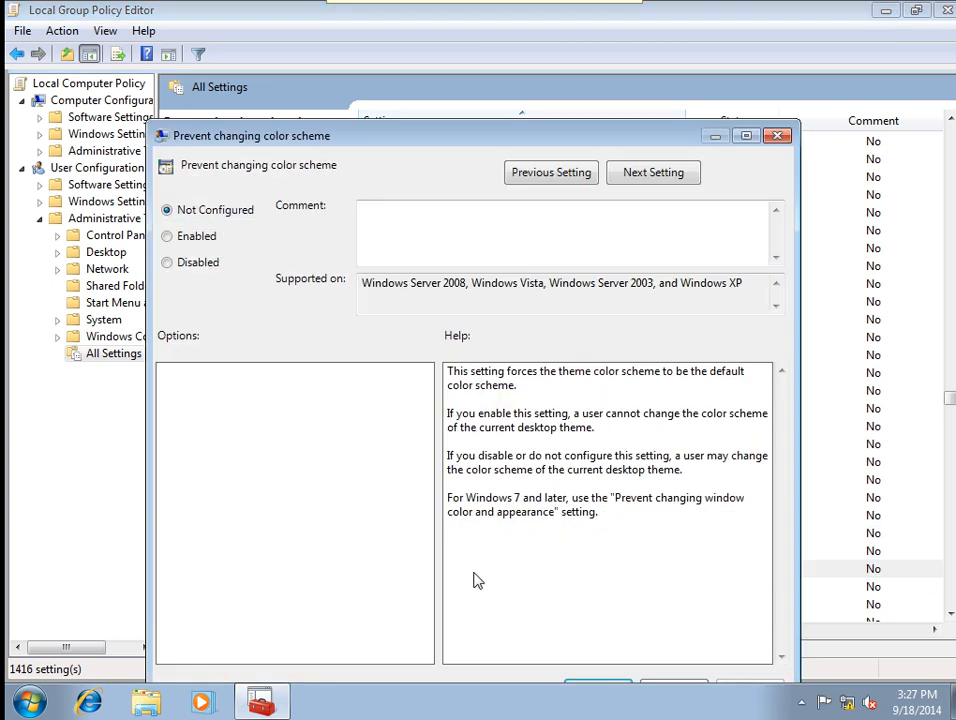
pyautogui.click(168, 236)
pyautogui.moveTo(272, 135); pyautogui.dragTo(210, 69)
pyautogui.moveTo(713, 651); pyautogui.dragTo(713, 582)
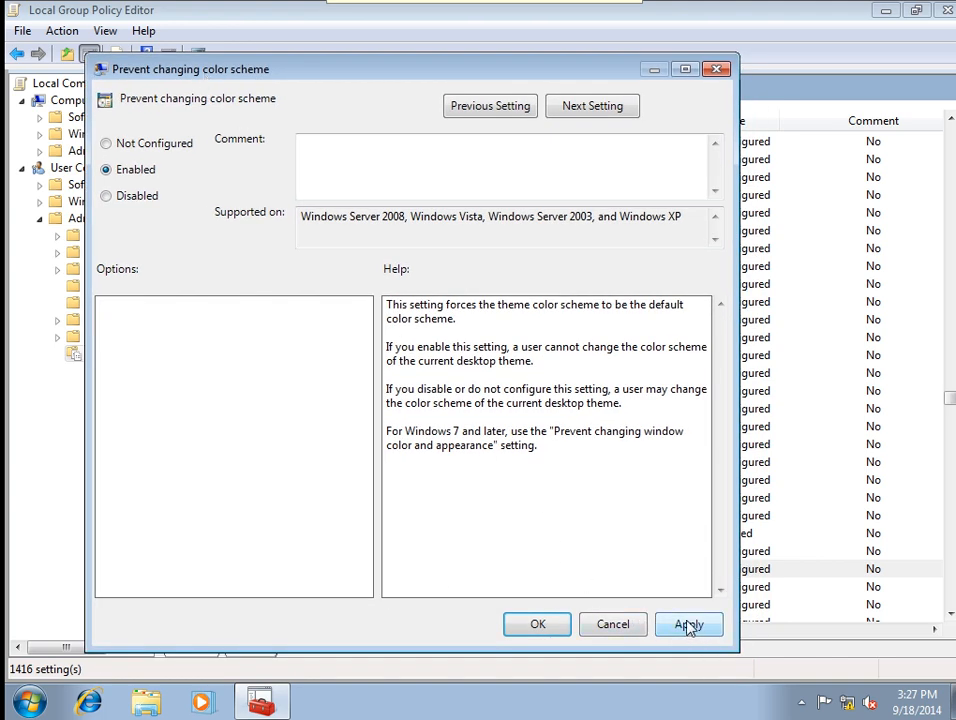
pyautogui.click(686, 562)
pyautogui.click(557, 566)
pyautogui.scroll(-2, 562, 628)
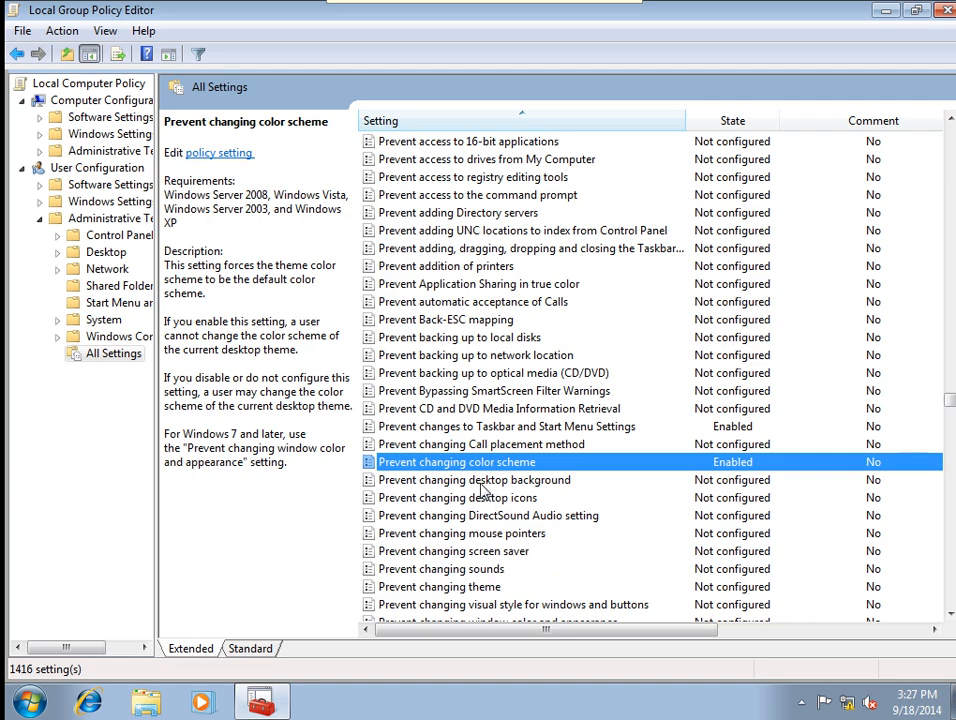
# Enable the Prevent changing desktop background policy.
pyautogui.doubleClick(480, 482)
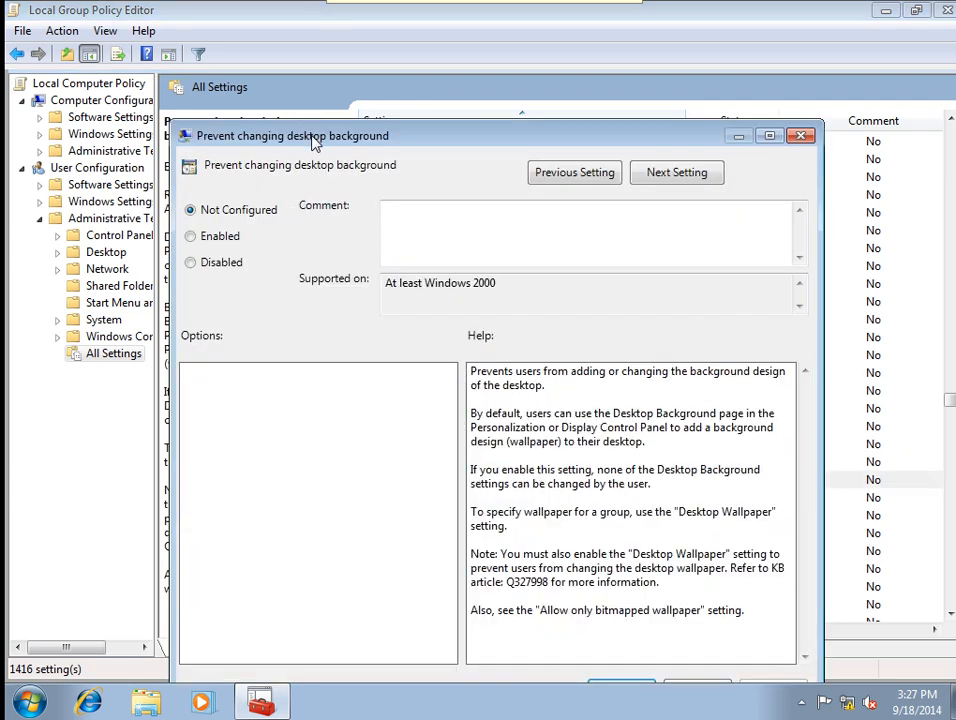
pyautogui.moveTo(313, 140); pyautogui.dragTo(290, 60)
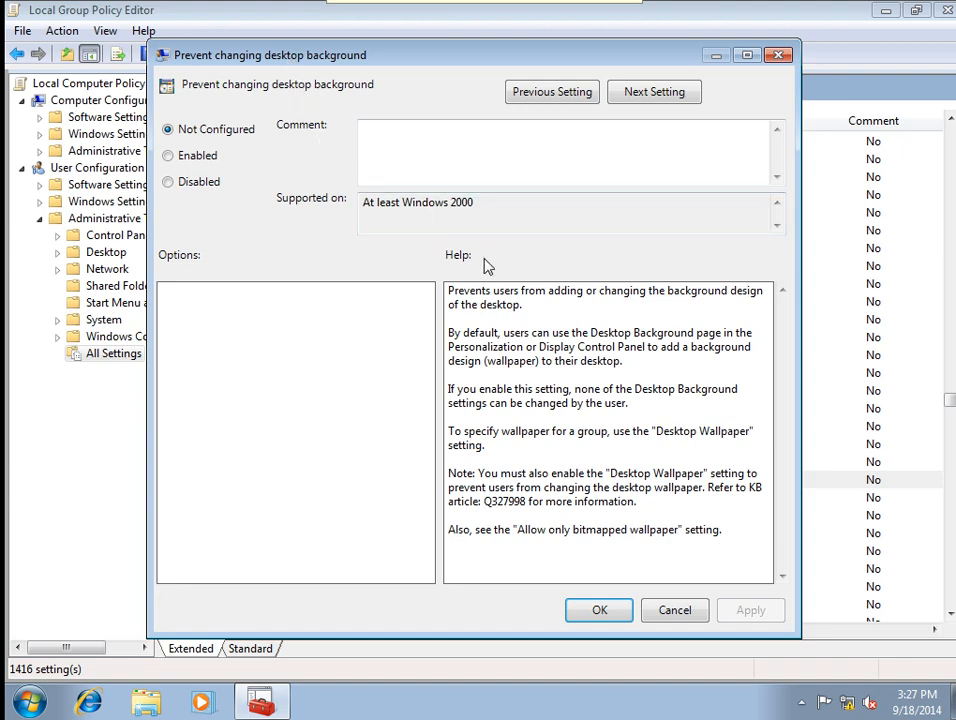
pyautogui.click(201, 163)
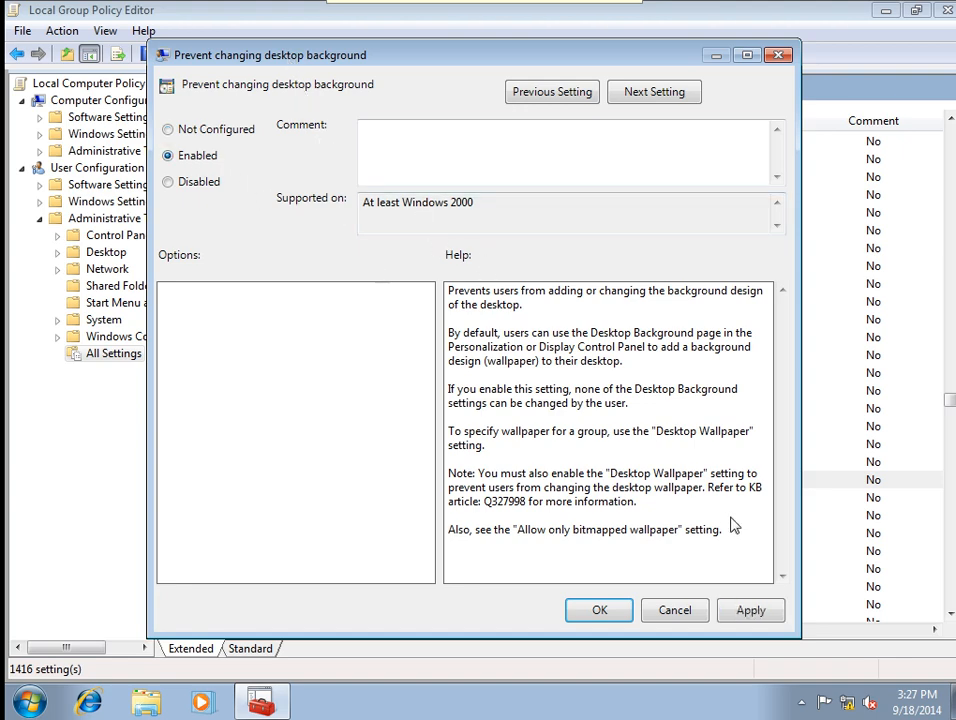
pyautogui.click(750, 610)
pyautogui.click(570, 610)
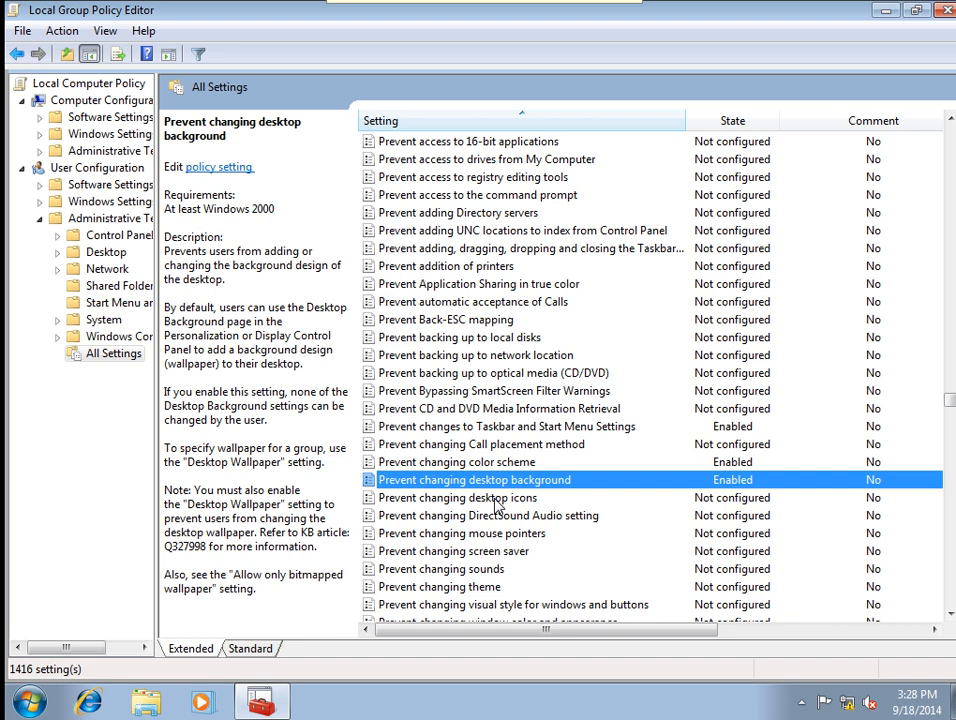
# Enable the Prevent changing desktop icons policy.
pyautogui.doubleClick(487, 500)
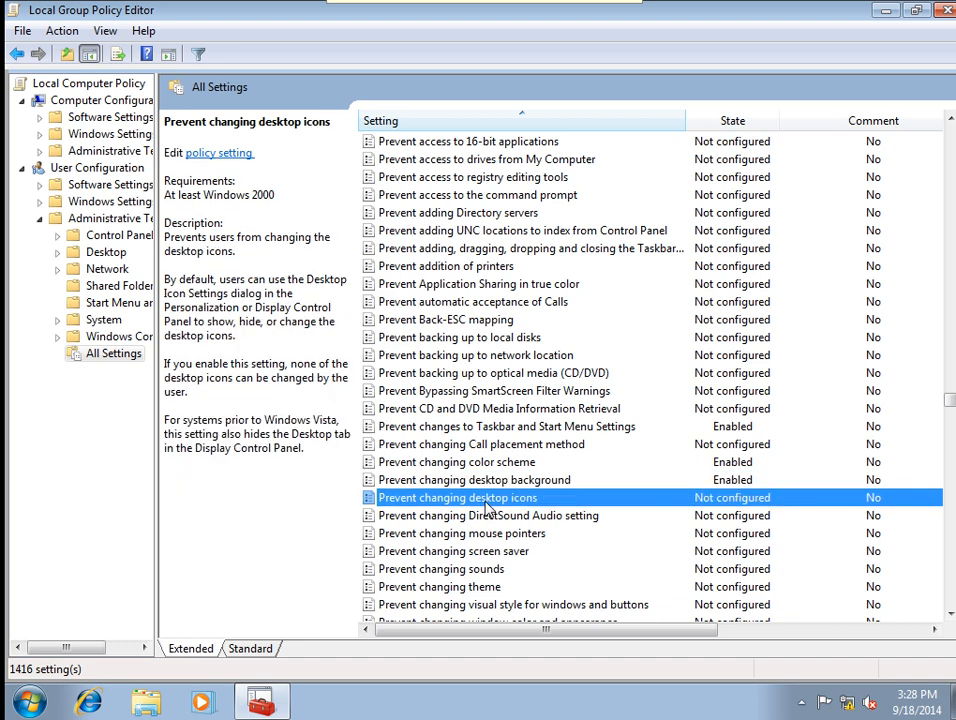
pyautogui.moveTo(225, 40); pyautogui.dragTo(281, 53)
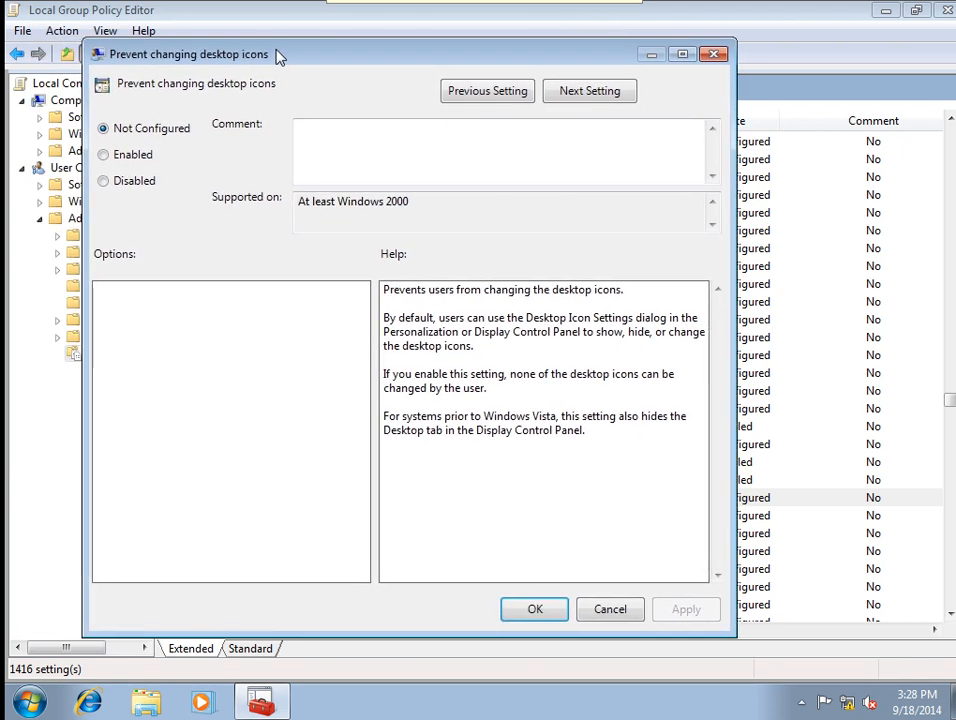
pyautogui.click(133, 157)
pyautogui.click(700, 608)
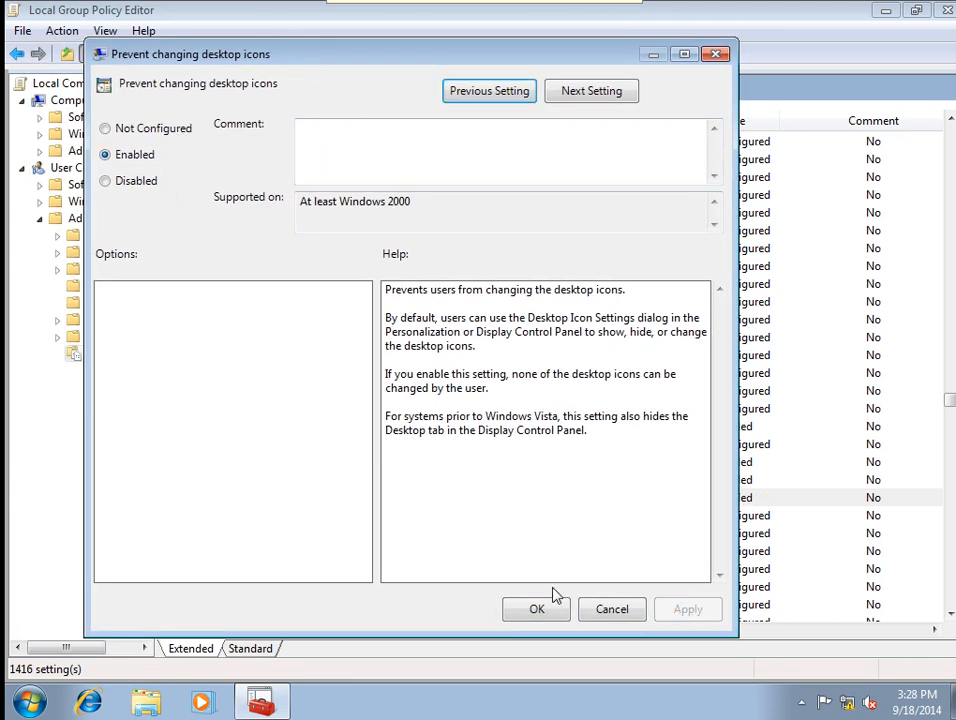
pyautogui.click(536, 609)
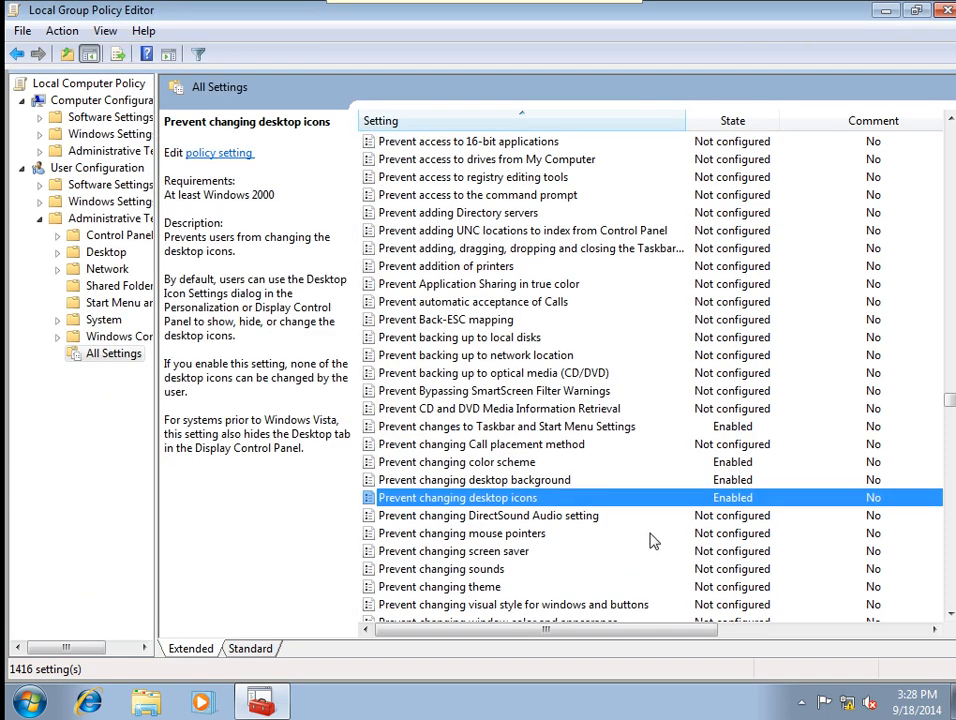
pyautogui.scroll(-1, 651, 540)
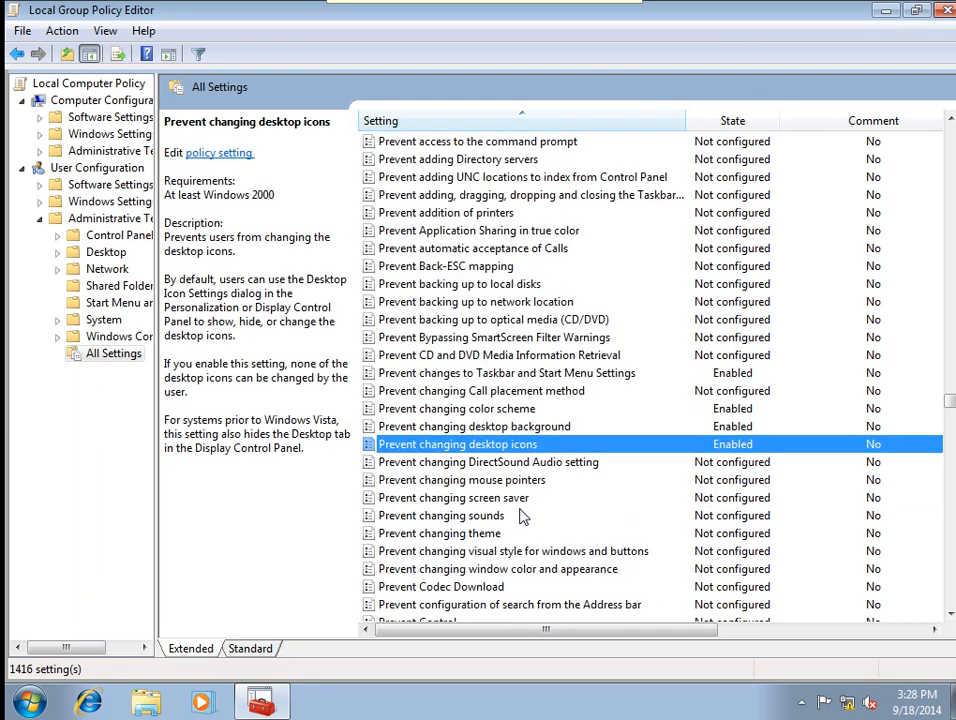
# Enable the Prevent changing mouse pointers and Prevent changing screen saver policies.
pyautogui.doubleClick(430, 481)
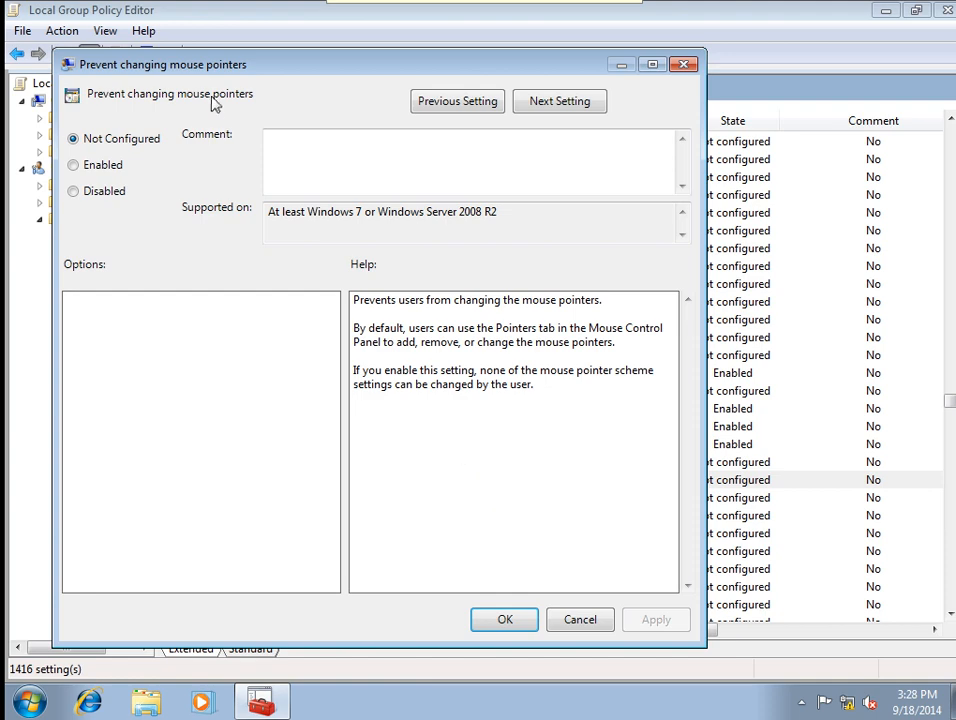
pyautogui.moveTo(268, 66); pyautogui.dragTo(333, 55)
pyautogui.click(155, 157)
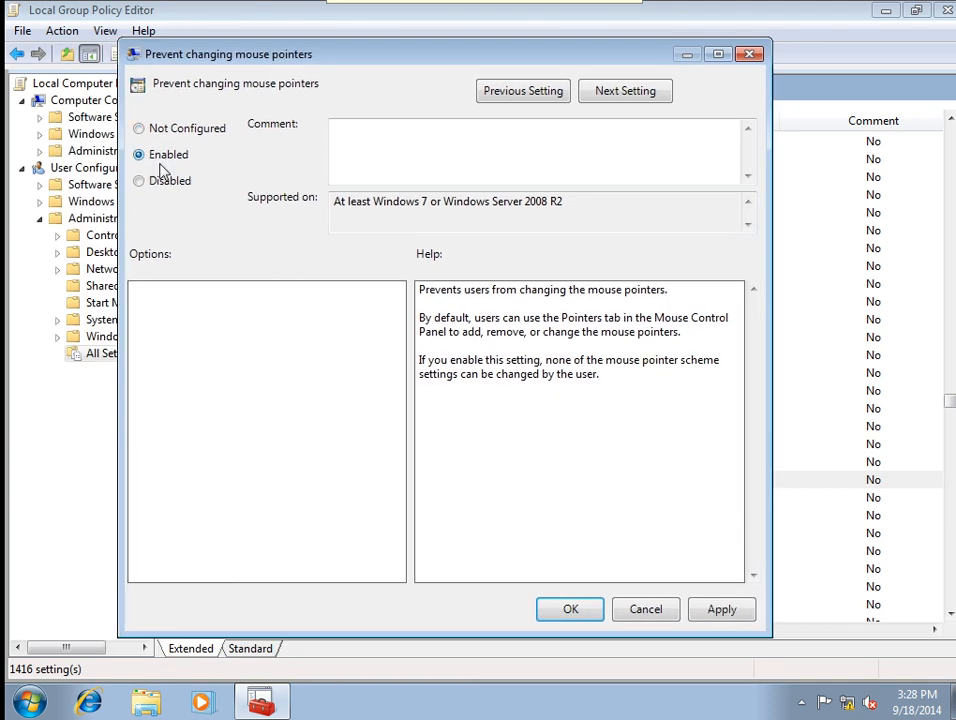
pyautogui.click(722, 609)
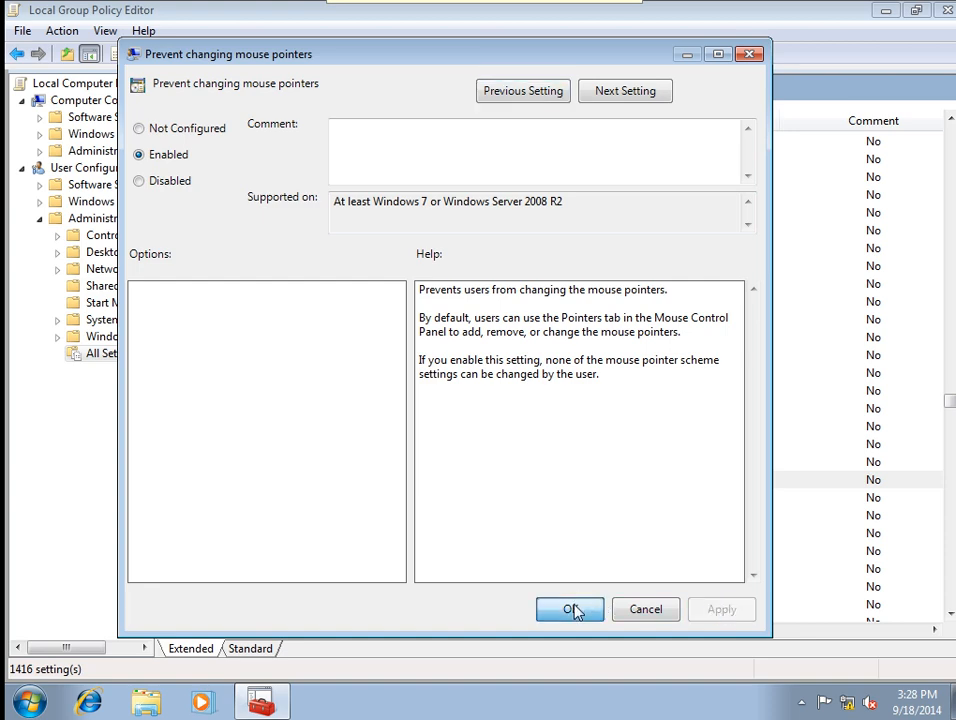
pyautogui.click(572, 609)
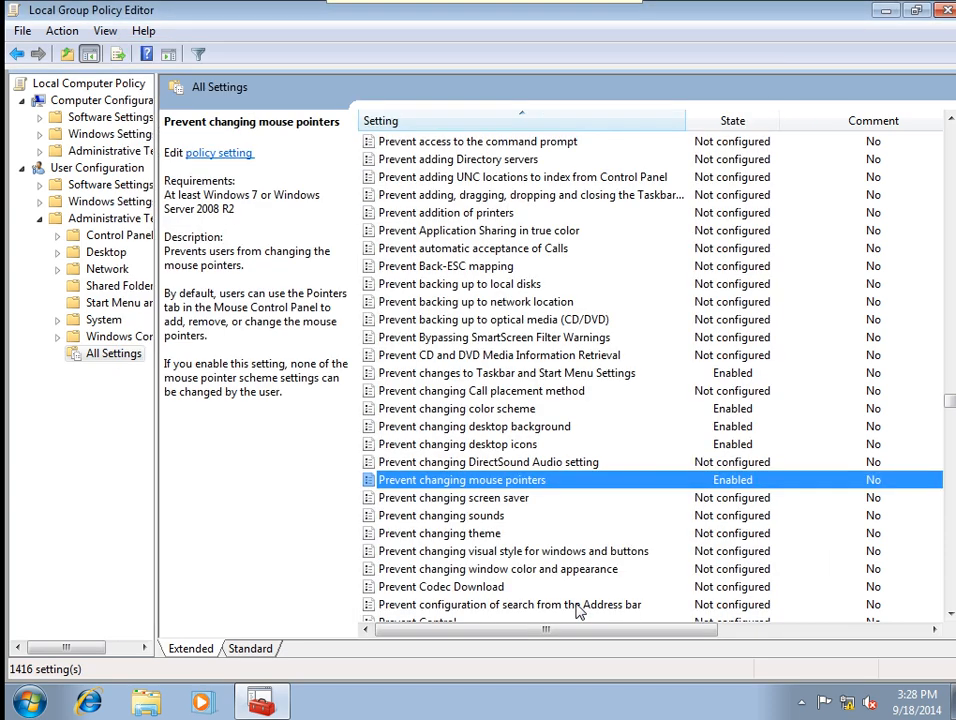
pyautogui.doubleClick(472, 499)
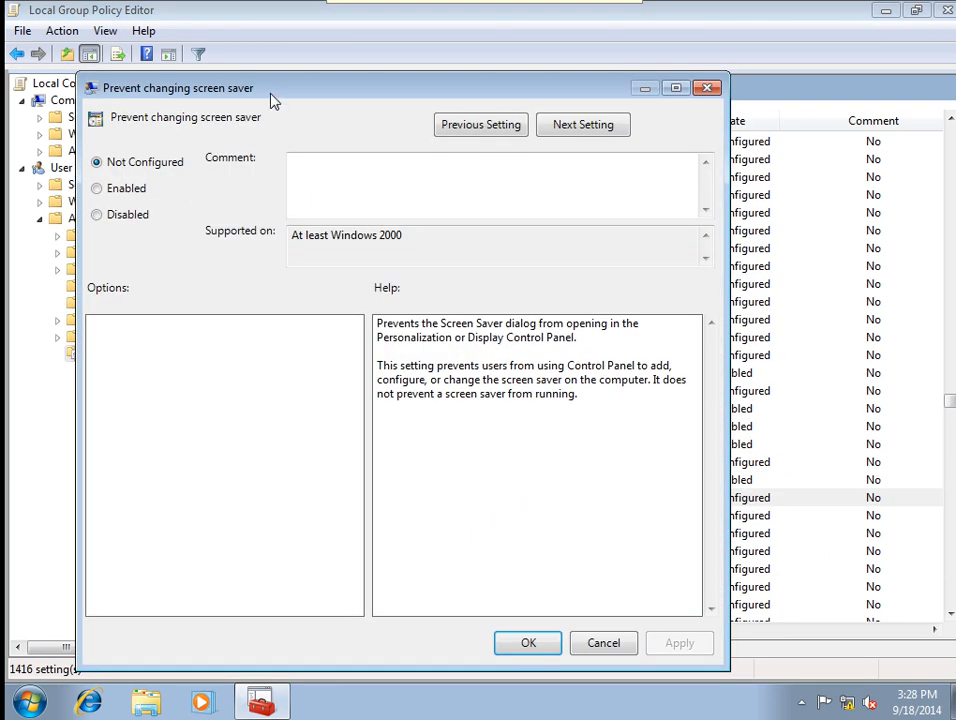
pyautogui.moveTo(273, 98); pyautogui.dragTo(350, 75)
pyautogui.click(205, 168)
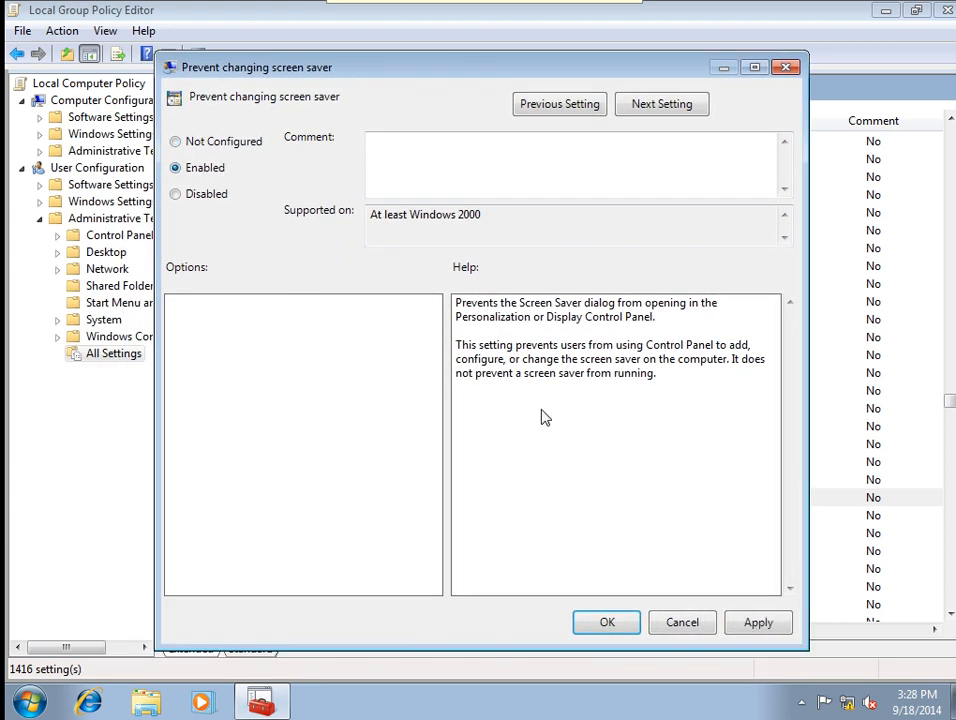
pyautogui.click(766, 623)
pyautogui.click(608, 620)
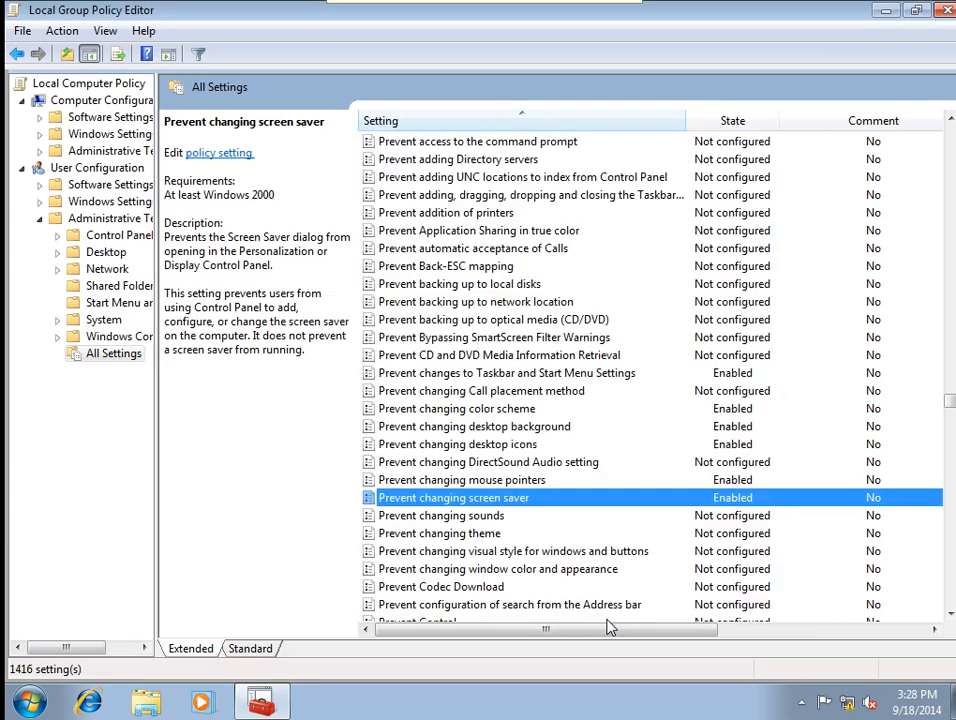
# Enable the Prevent changing theme and visual style for windows and buttons policies.
pyautogui.scroll(-2, 650, 600)
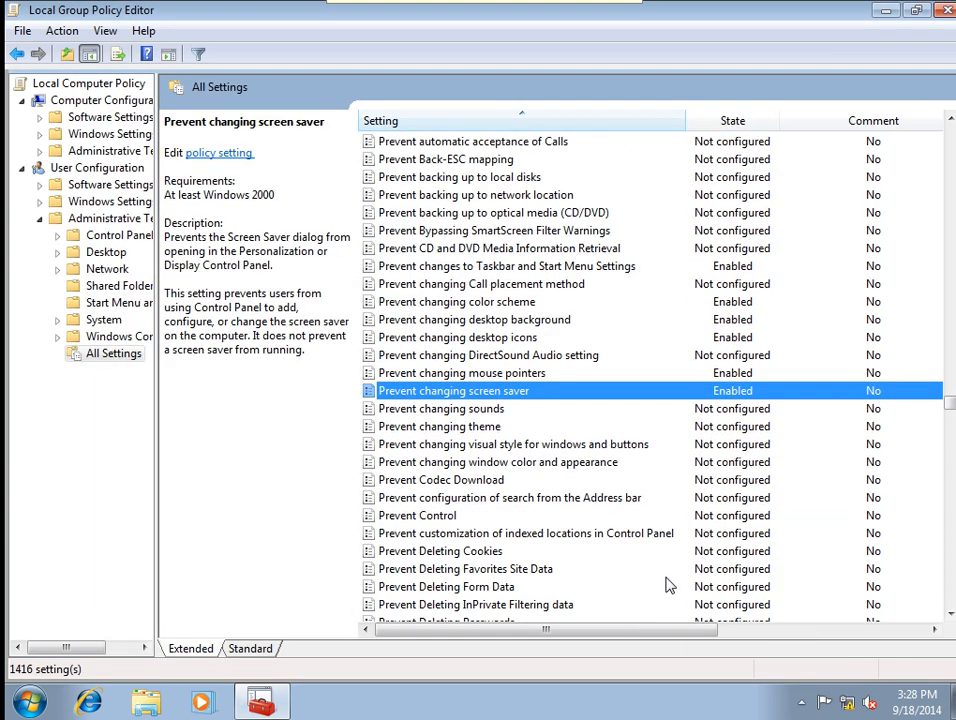
pyautogui.doubleClick(479, 427)
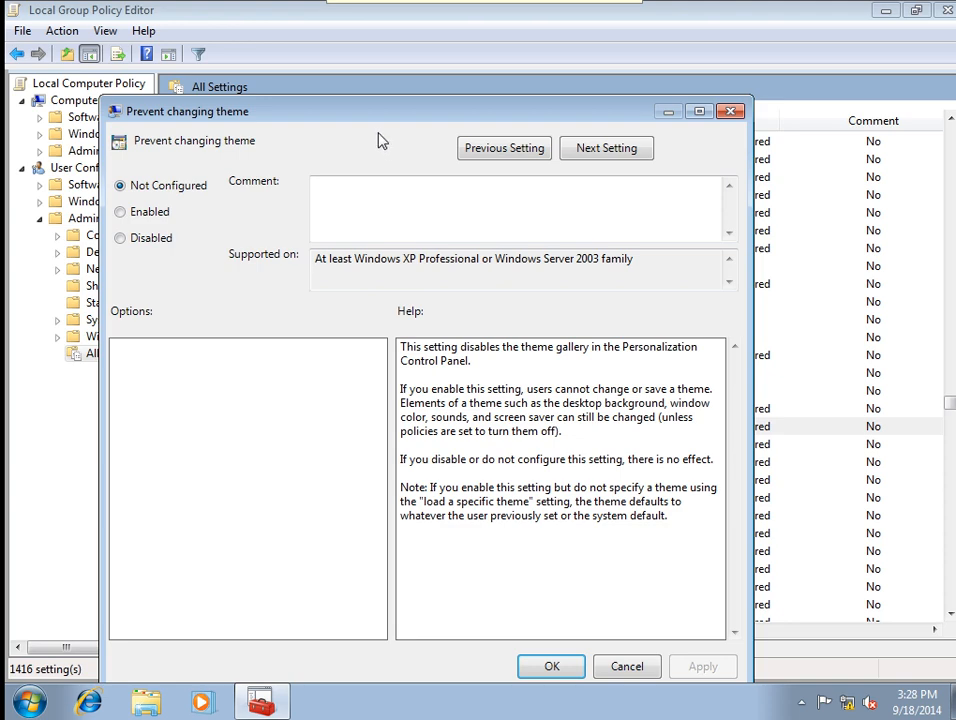
pyautogui.moveTo(367, 111); pyautogui.dragTo(388, 58)
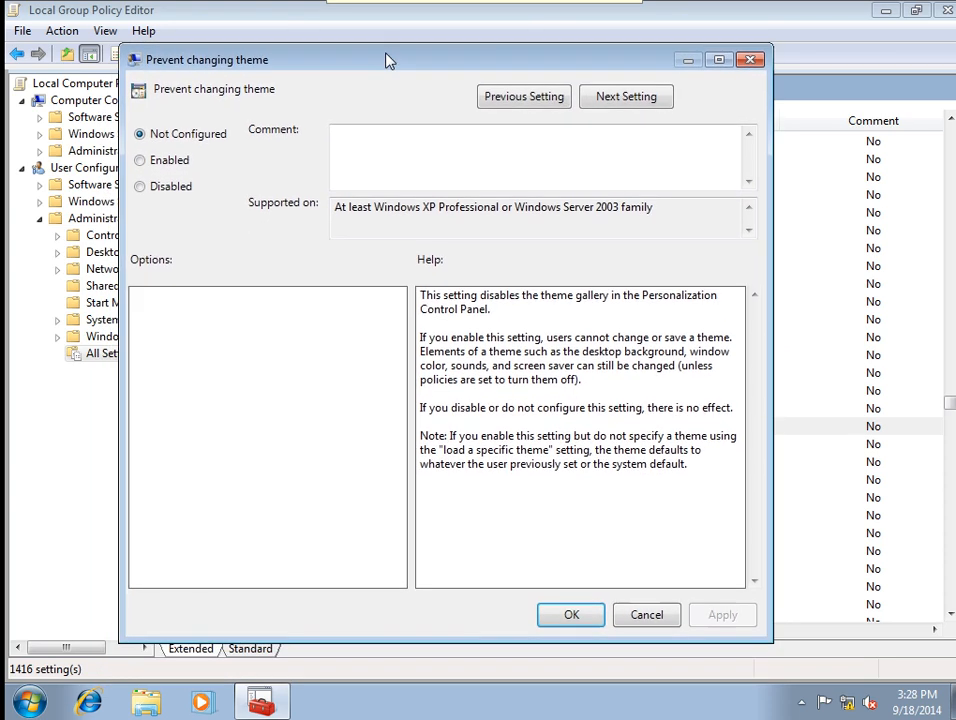
pyautogui.click(160, 166)
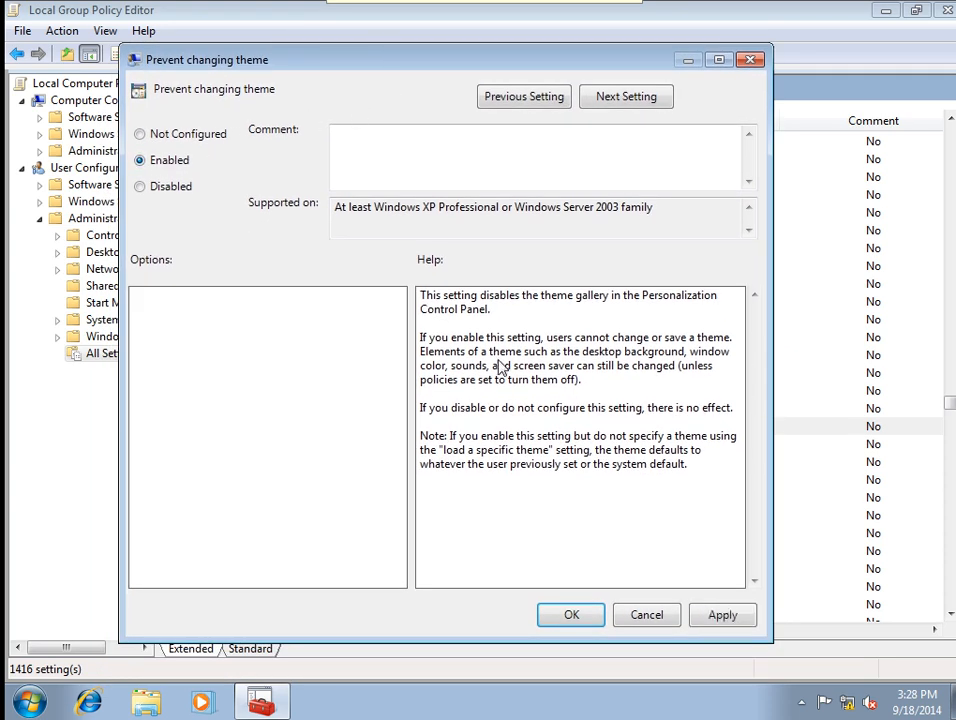
pyautogui.click(720, 616)
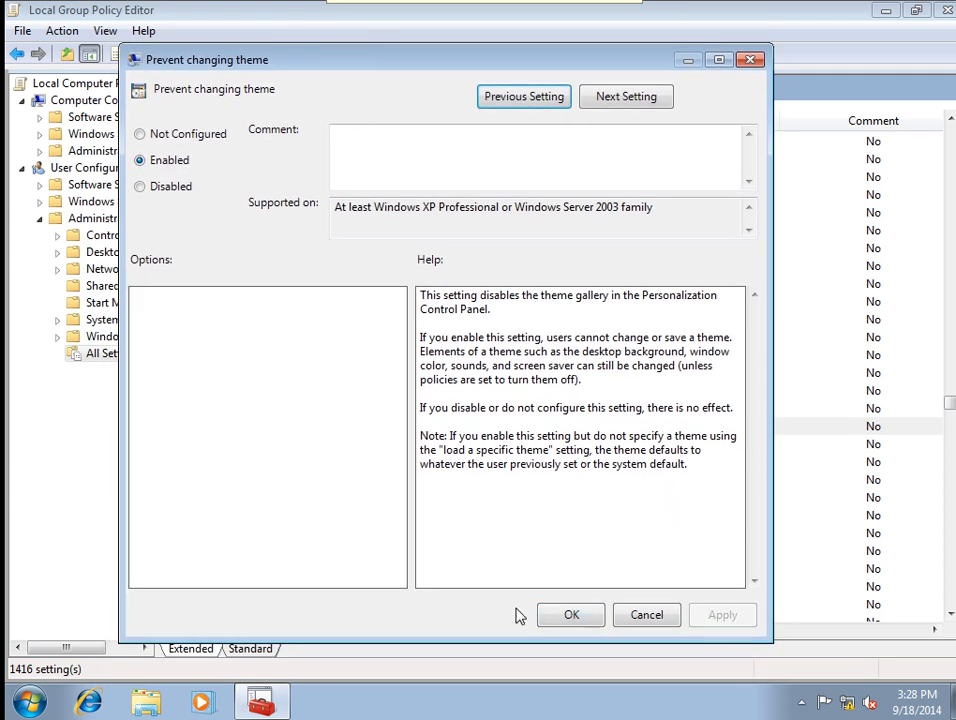
pyautogui.click(570, 615)
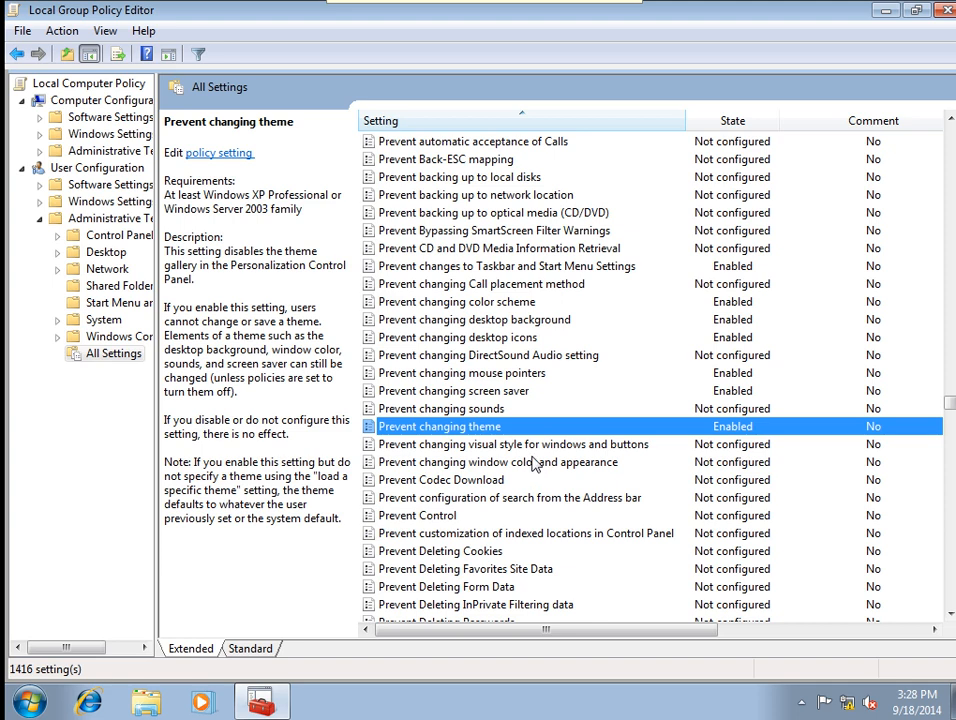
pyautogui.doubleClick(500, 444)
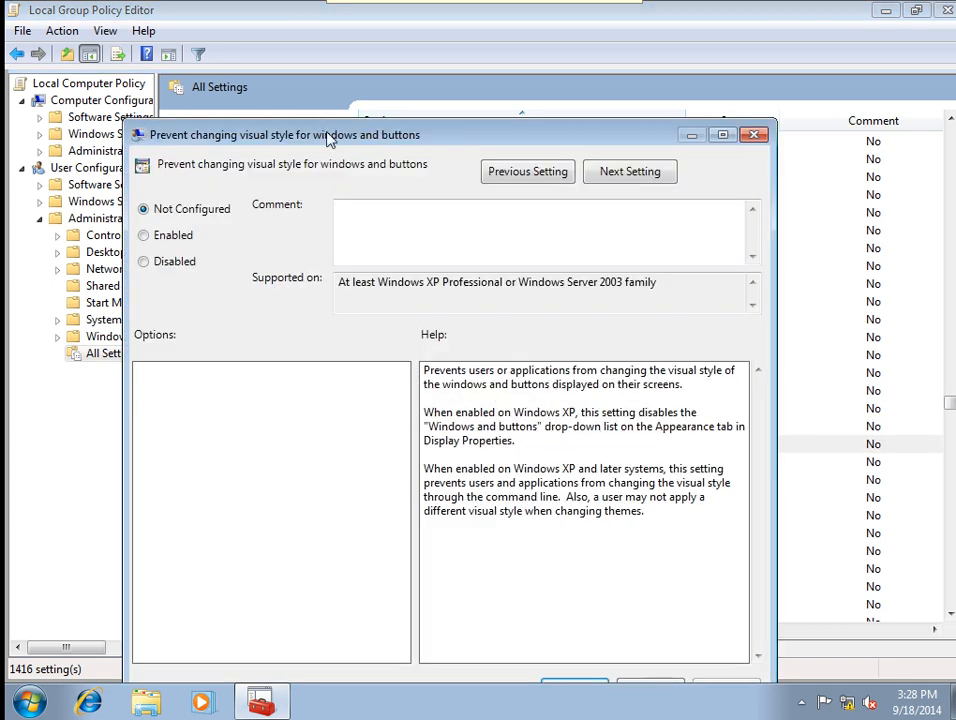
pyautogui.moveTo(328, 138); pyautogui.dragTo(373, 84)
pyautogui.click(235, 180)
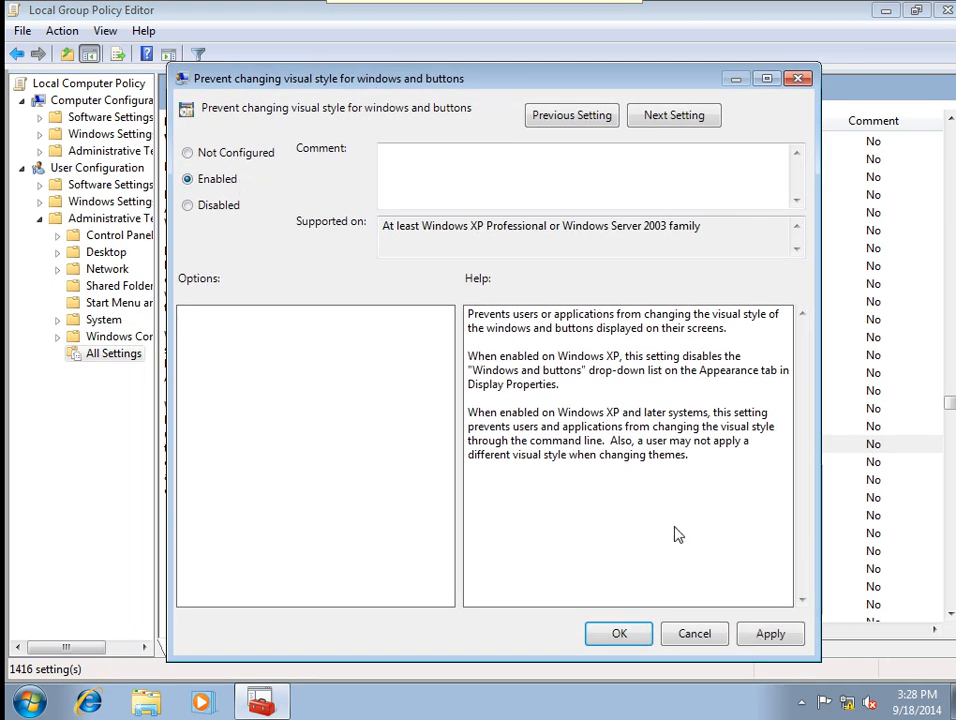
pyautogui.click(762, 640)
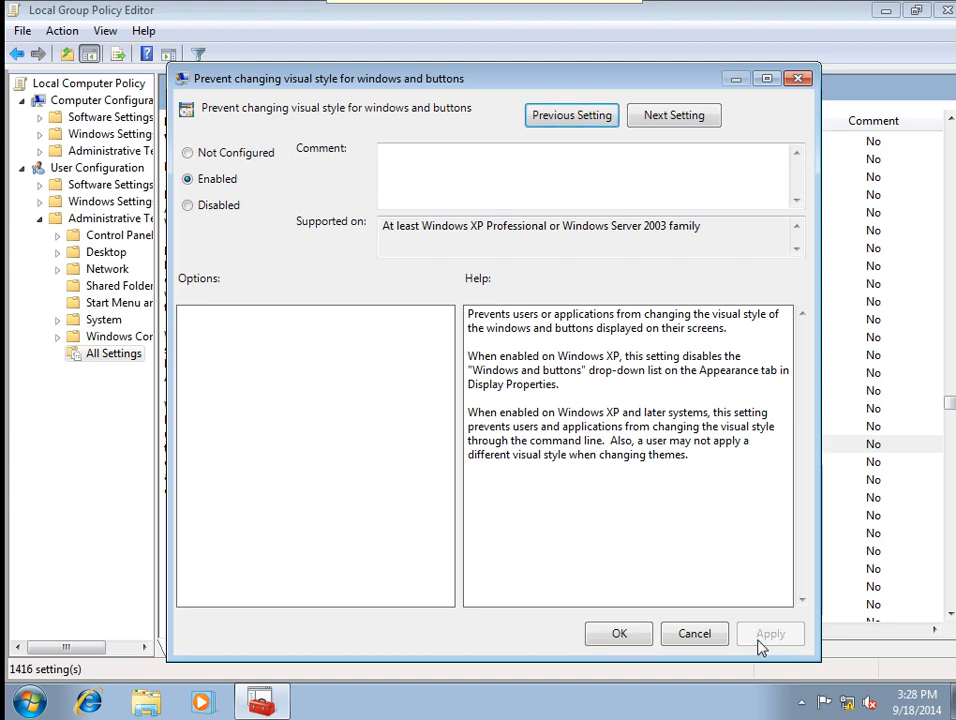
pyautogui.click(638, 636)
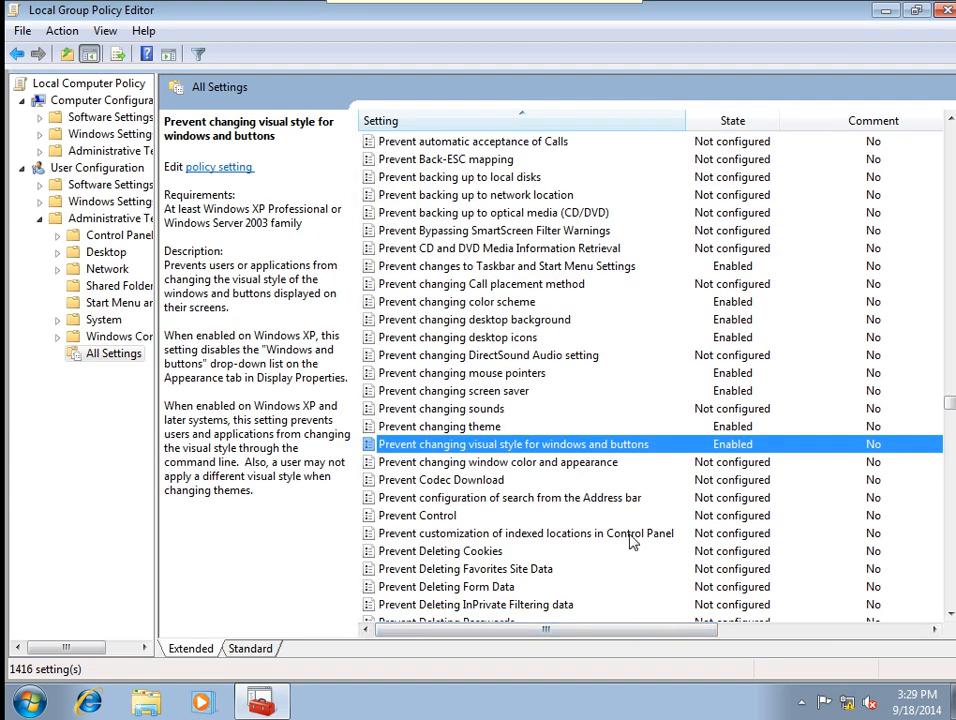
# Enable the Prevent changing window color and appearance policy.
pyautogui.doubleClick(565, 465)
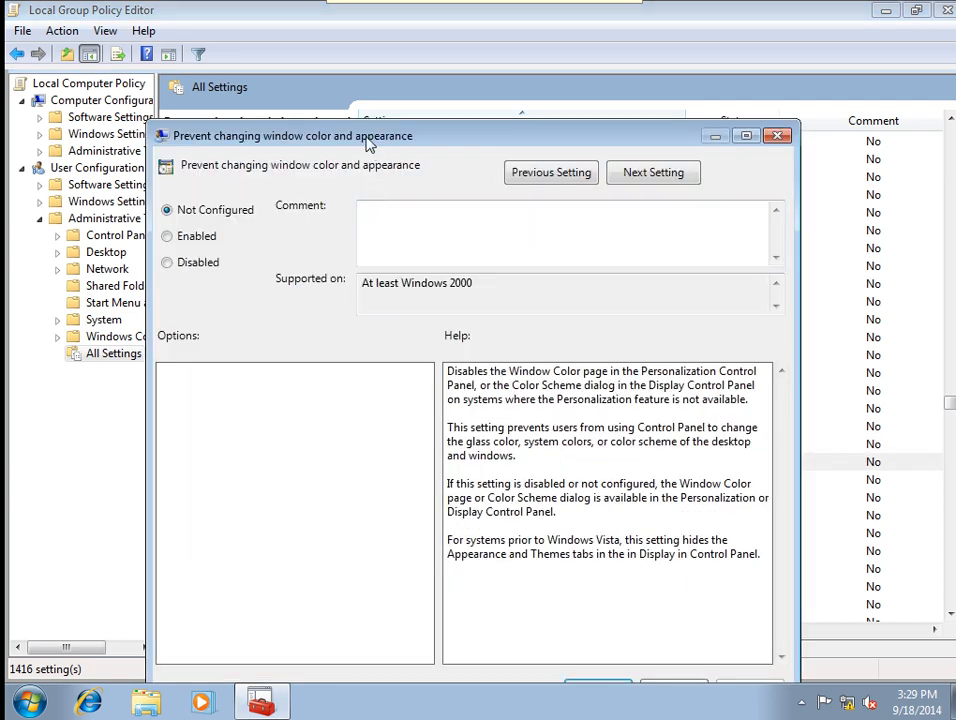
pyautogui.moveTo(367, 142); pyautogui.dragTo(390, 100)
pyautogui.click(228, 182)
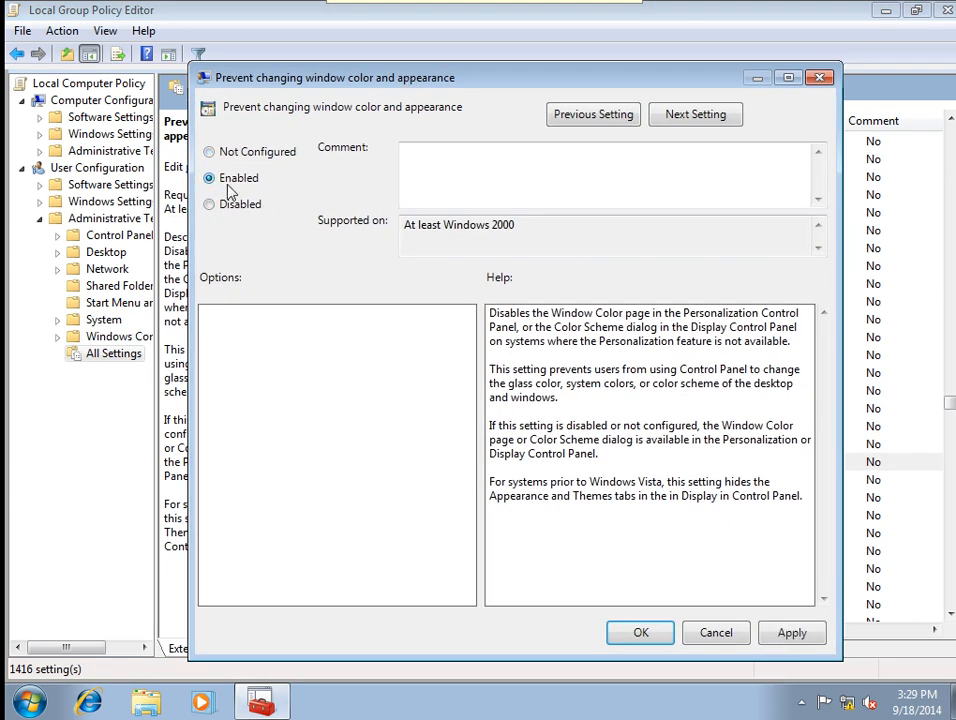
pyautogui.click(790, 635)
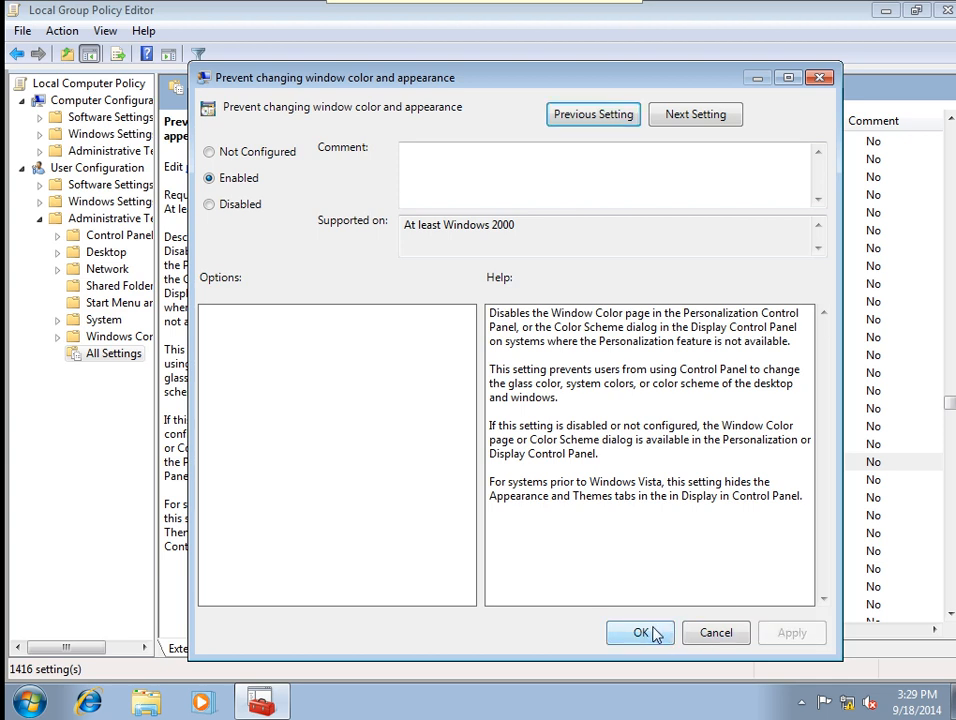
pyautogui.click(642, 633)
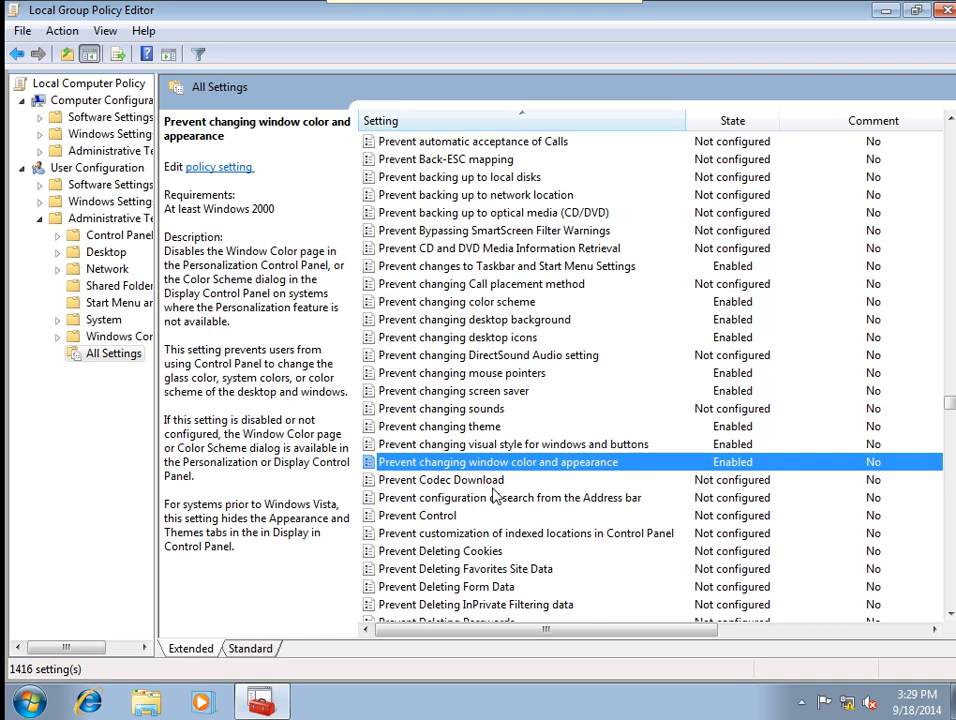
# Scroll past Prevent Desktop Sharing and select 'Prevent users from resizing the taskbar' in All Settings.
pyautogui.scroll(-1, 497, 497)
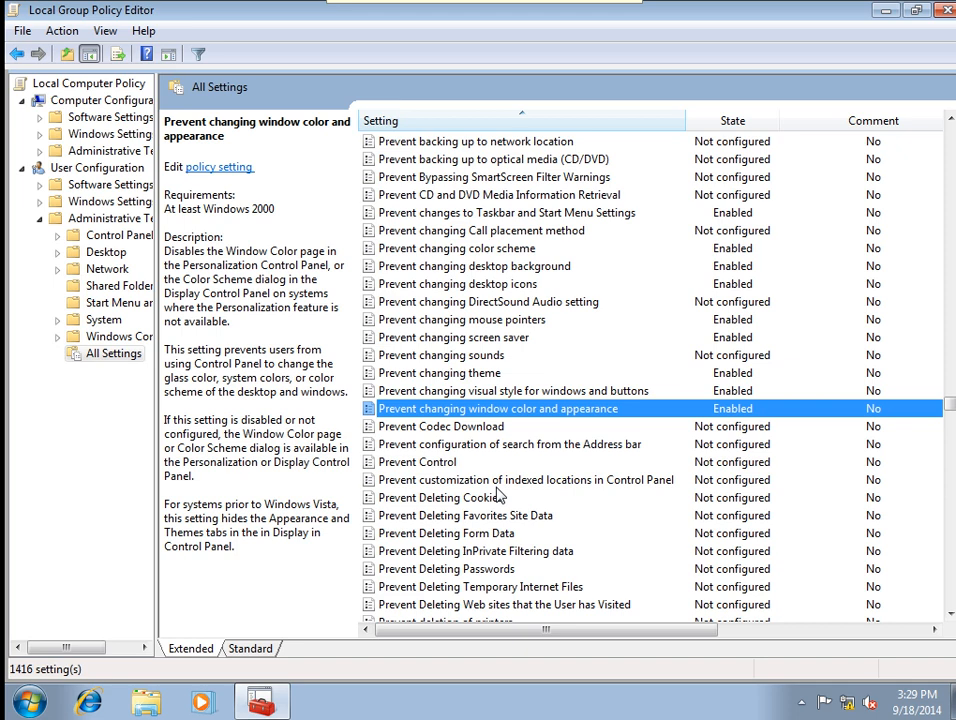
pyautogui.scroll(-1, 497, 497)
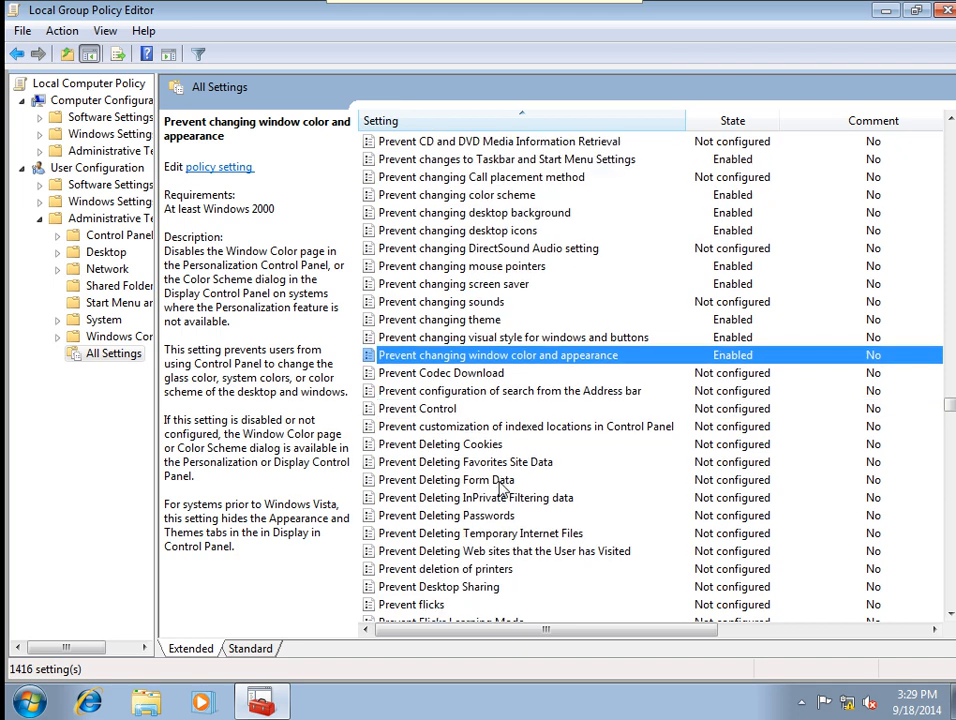
pyautogui.scroll(-1, 482, 484)
pyautogui.click(478, 535)
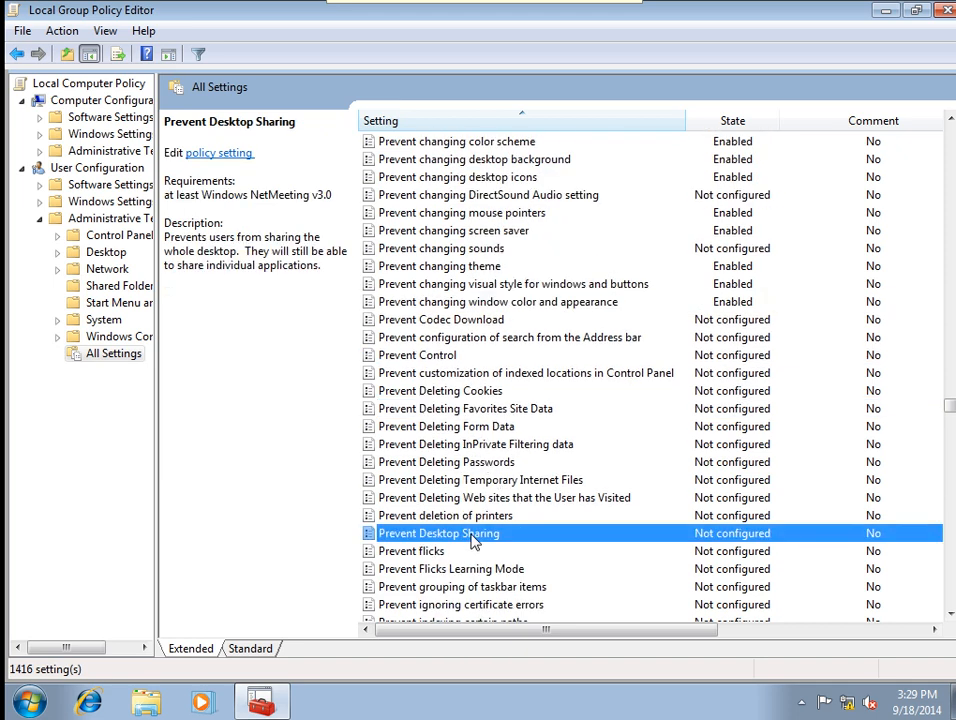
pyautogui.scroll(-1, 550, 566)
pyautogui.scroll(-2, 572, 520)
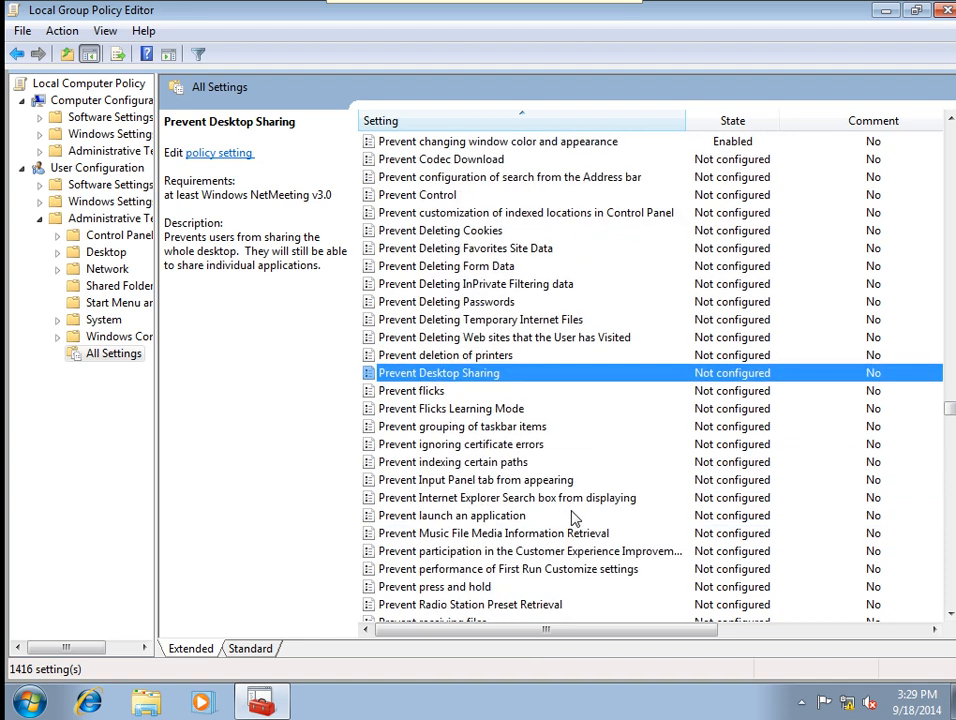
pyautogui.scroll(-1, 520, 360)
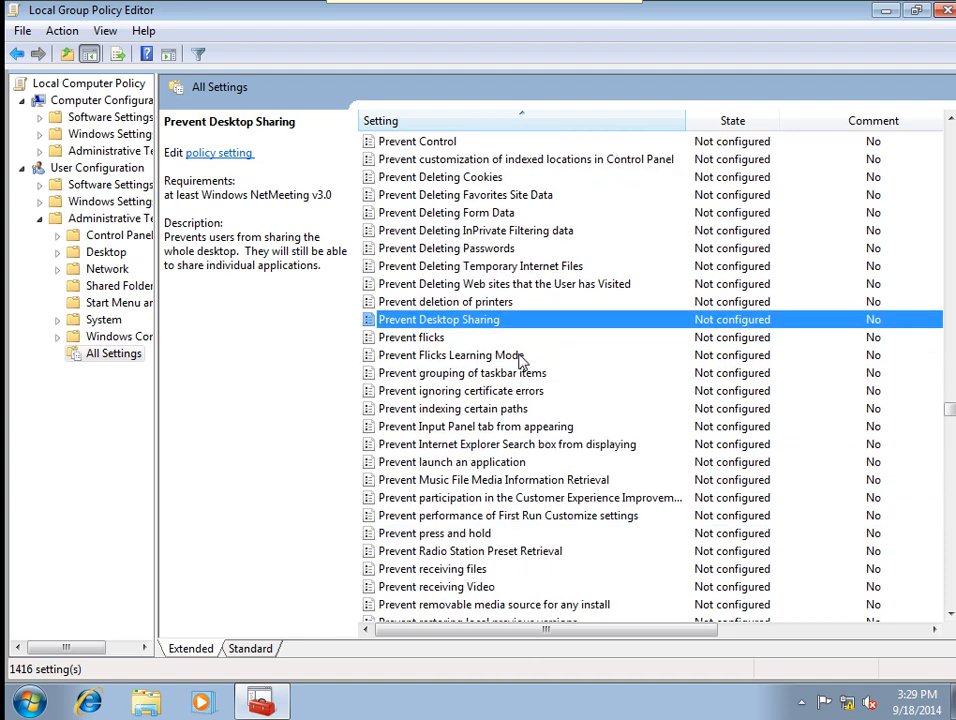
pyautogui.scroll(-2, 520, 360)
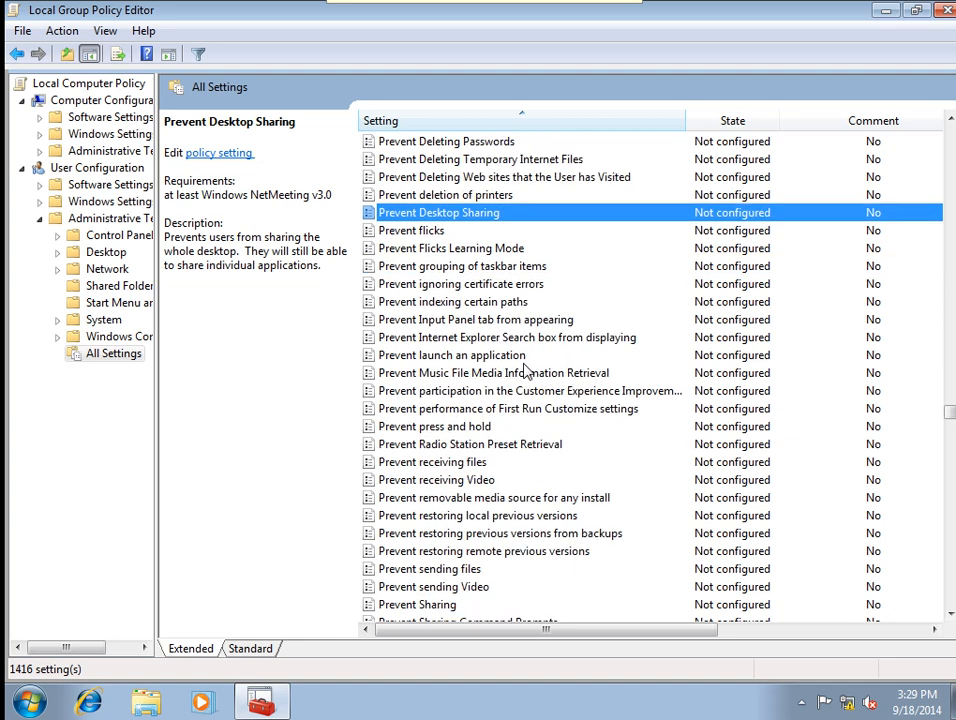
pyautogui.scroll(-3, 524, 370)
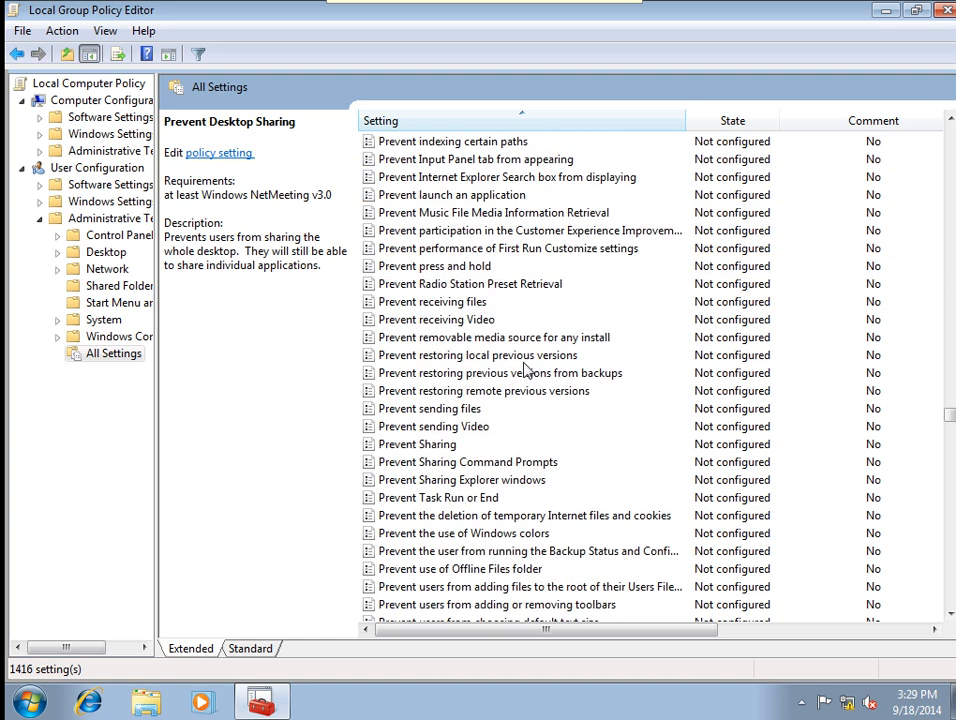
pyautogui.scroll(-1, 523, 368)
pyautogui.scroll(-1, 436, 445)
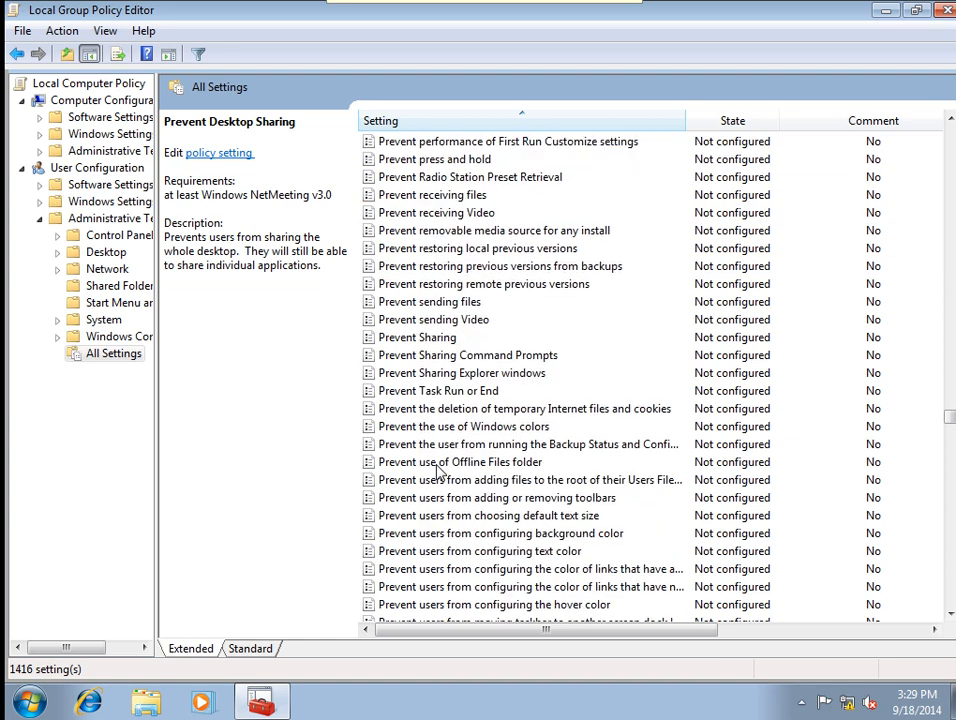
pyautogui.scroll(-5, 455, 466)
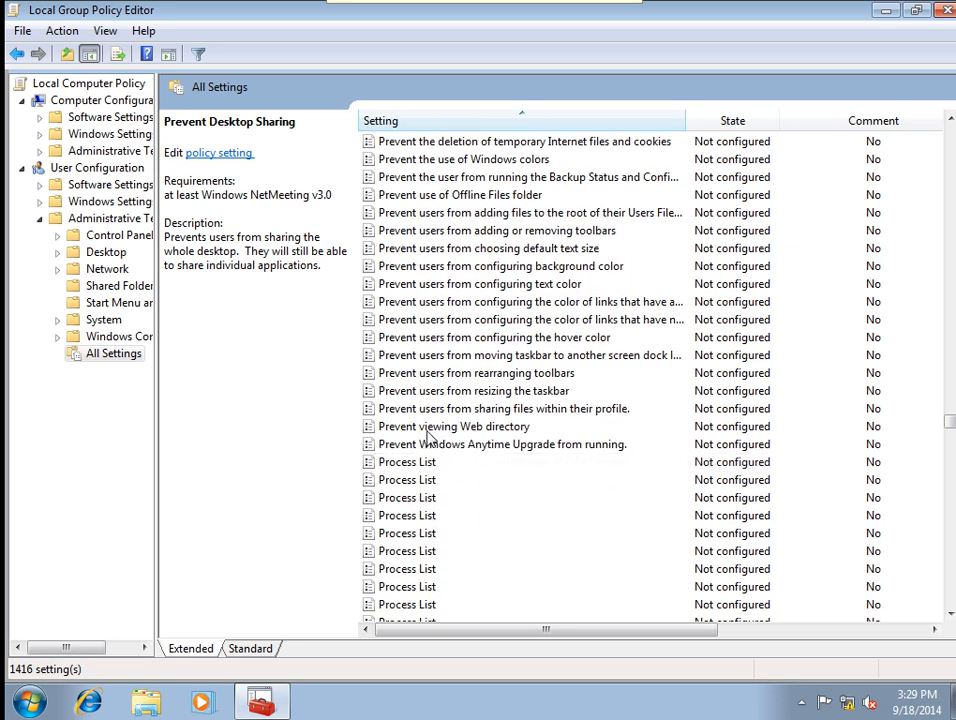
pyautogui.click(485, 390)
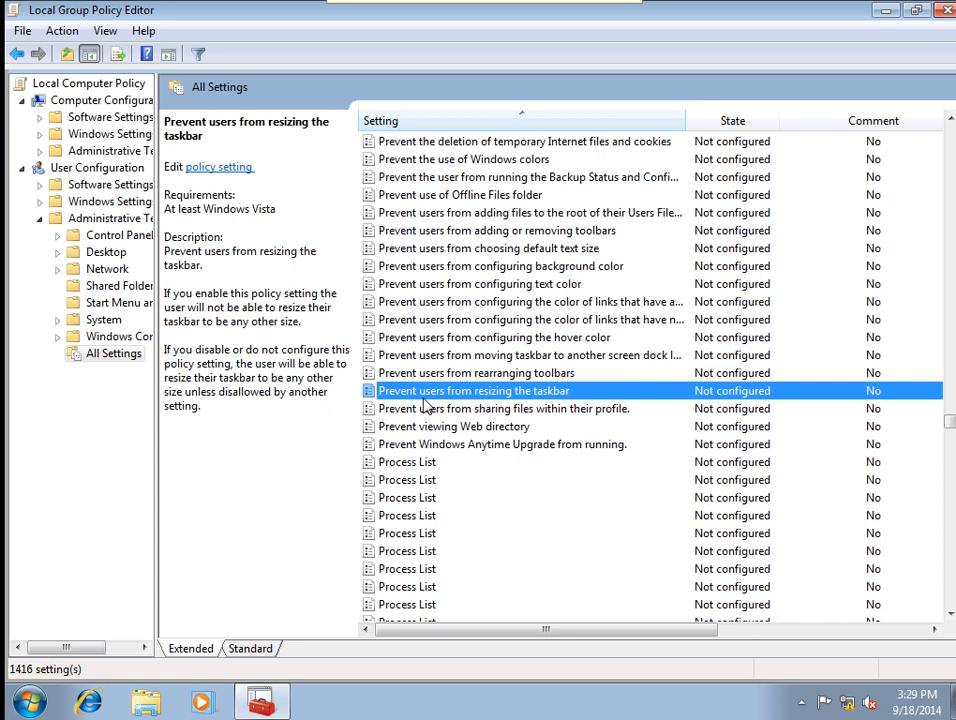
# Enable the Prevent users from resizing the taskbar policy.
pyautogui.doubleClick(494, 393)
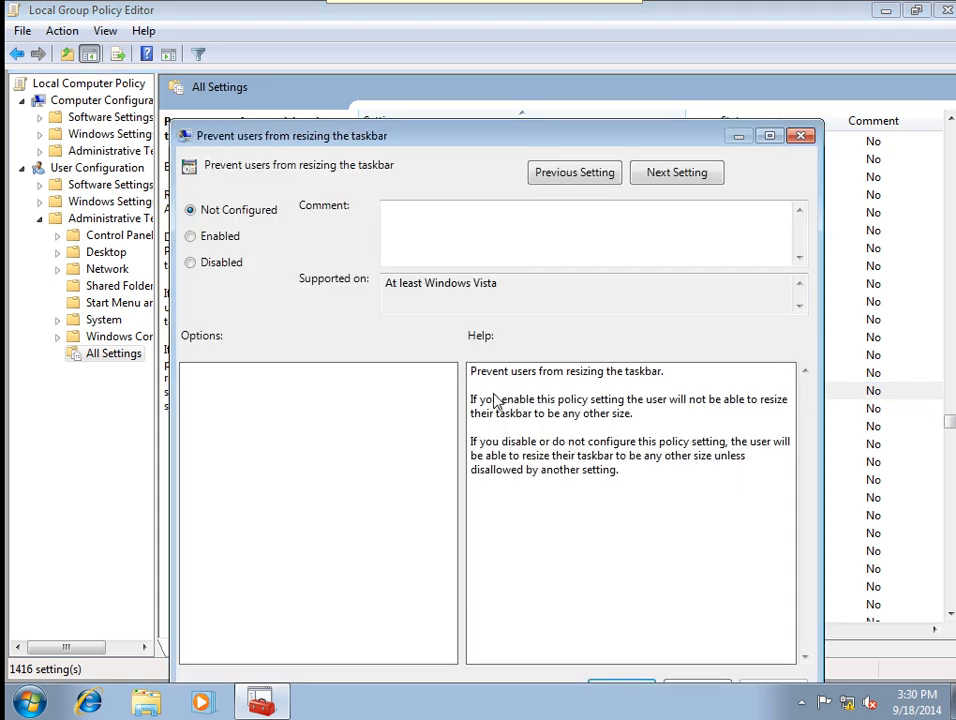
pyautogui.moveTo(256, 145); pyautogui.dragTo(268, 118)
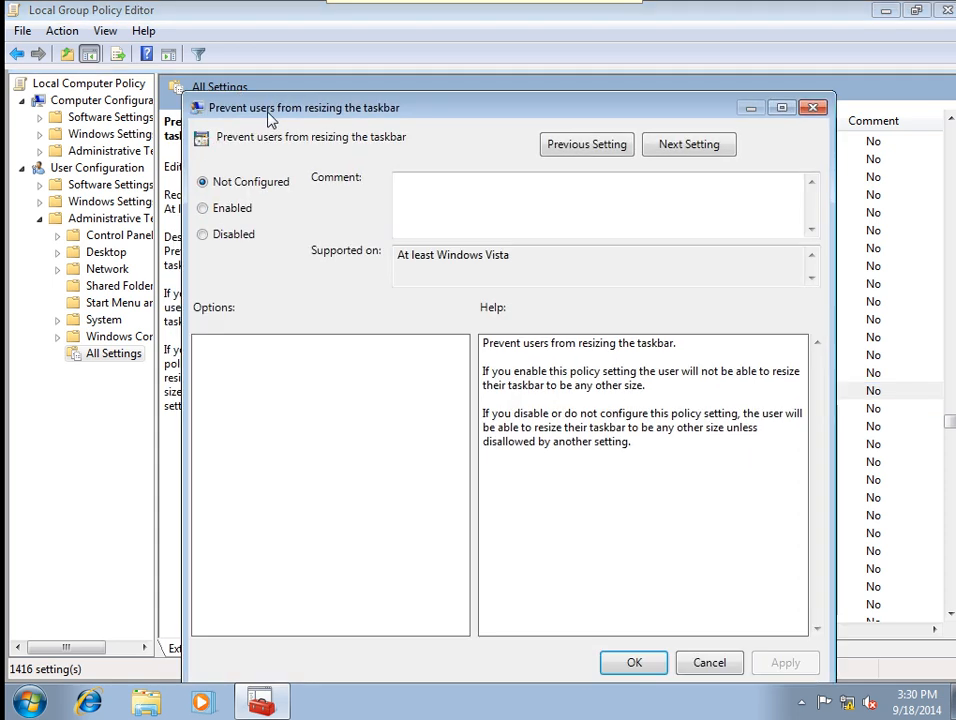
pyautogui.click(209, 212)
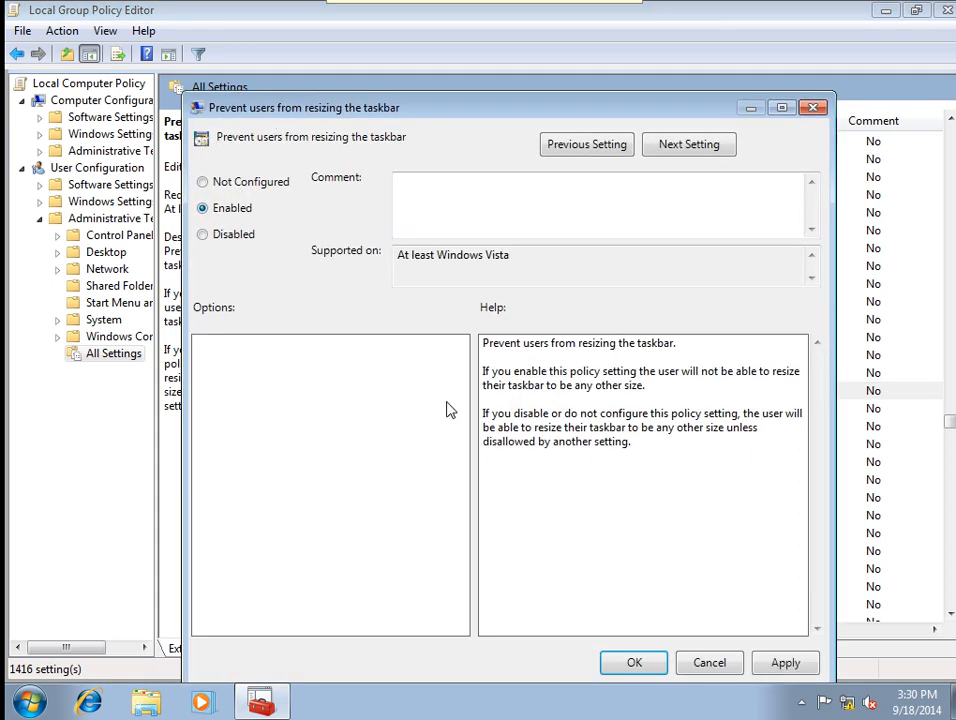
pyautogui.click(776, 664)
pyautogui.click(638, 666)
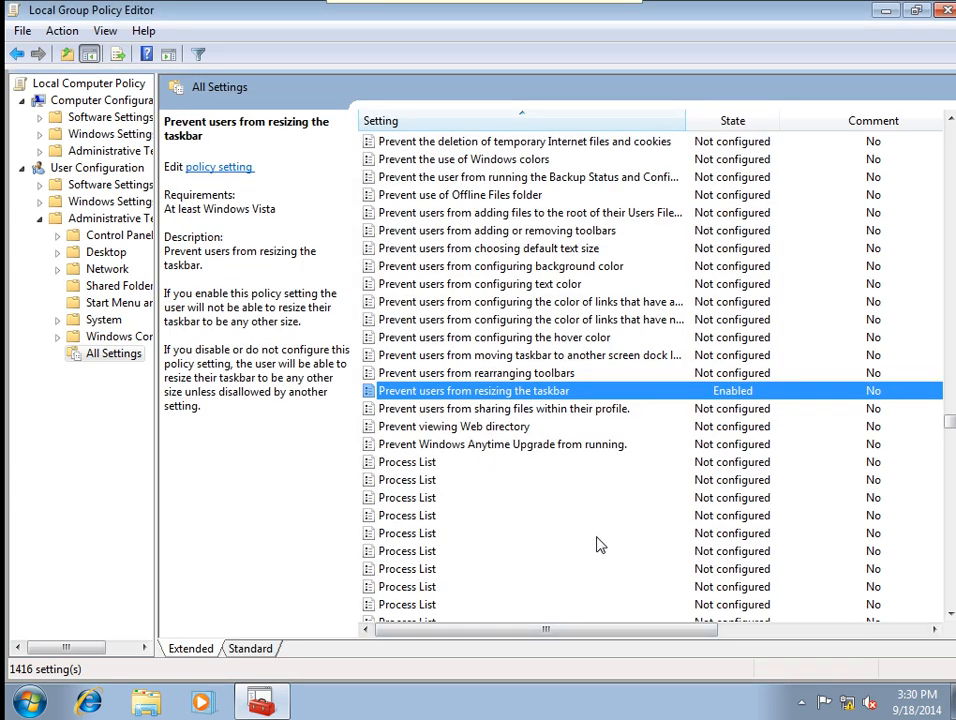
# Enable the Prevent users from rearranging toolbars policy.
pyautogui.click(471, 375)
pyautogui.doubleClick(475, 380)
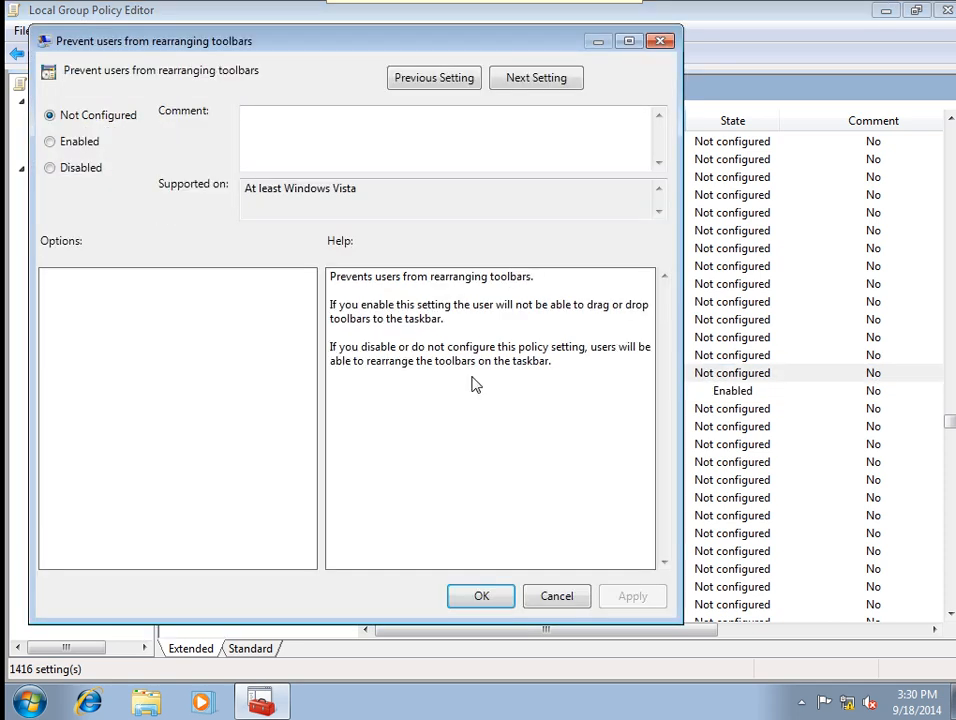
pyautogui.moveTo(247, 51); pyautogui.dragTo(272, 60)
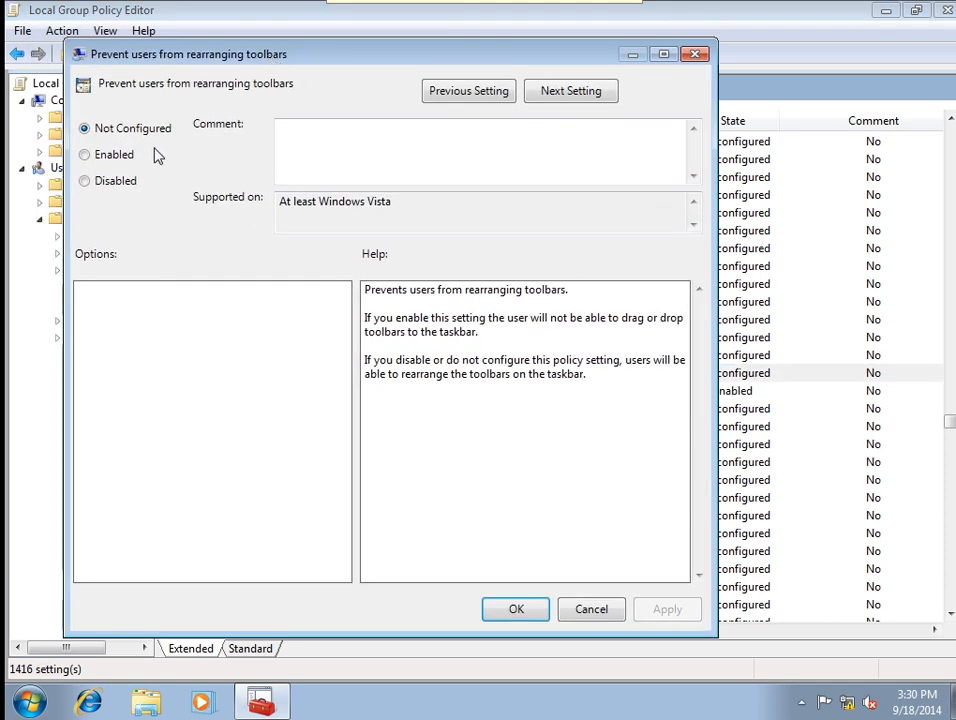
pyautogui.click(100, 160)
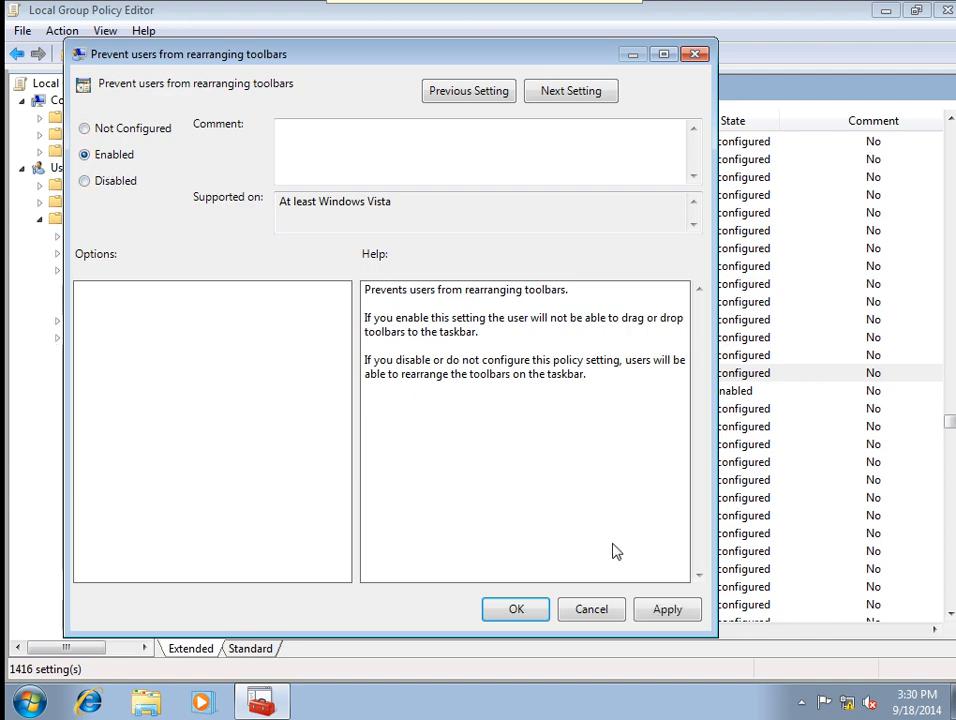
pyautogui.click(663, 612)
pyautogui.click(545, 607)
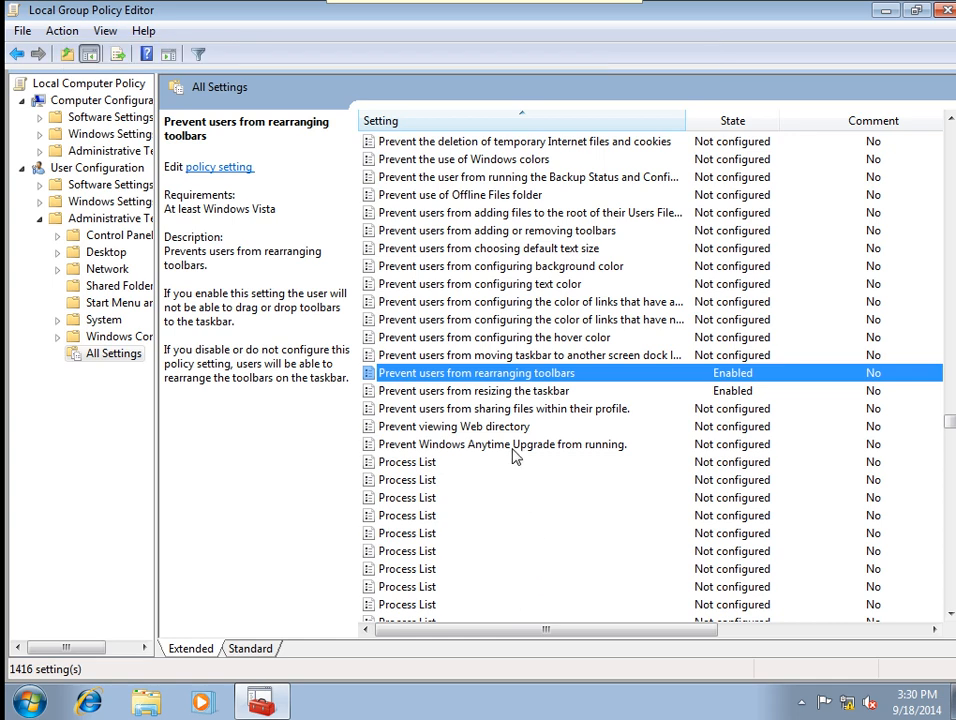
# Enable the policy preventing users from moving the taskbar to another dock location.
pyautogui.doubleClick(524, 362)
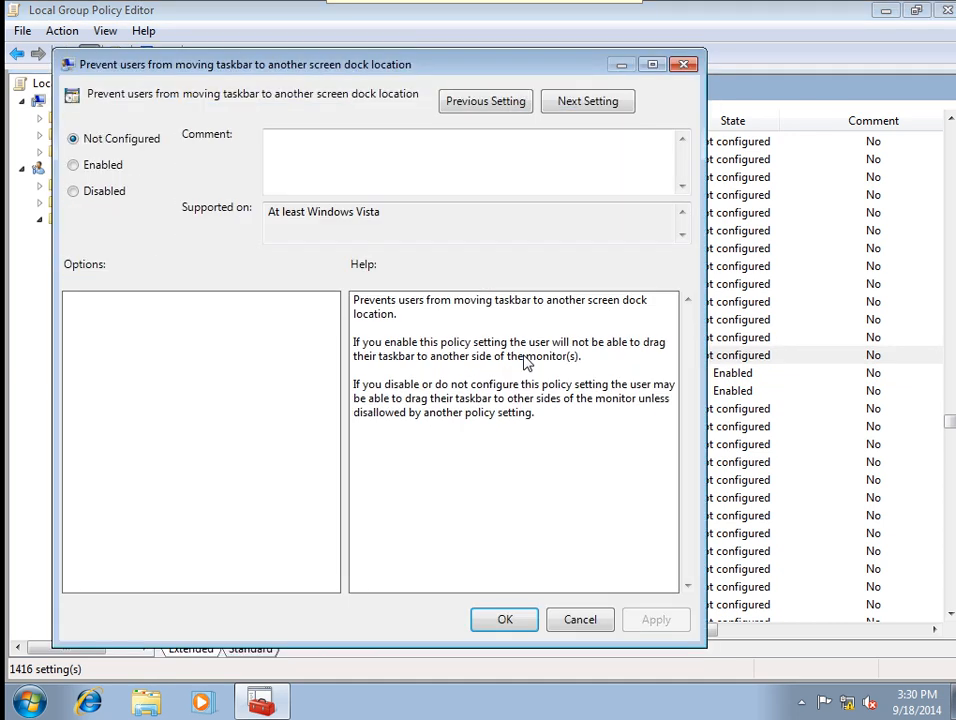
pyautogui.click(97, 168)
pyautogui.click(653, 621)
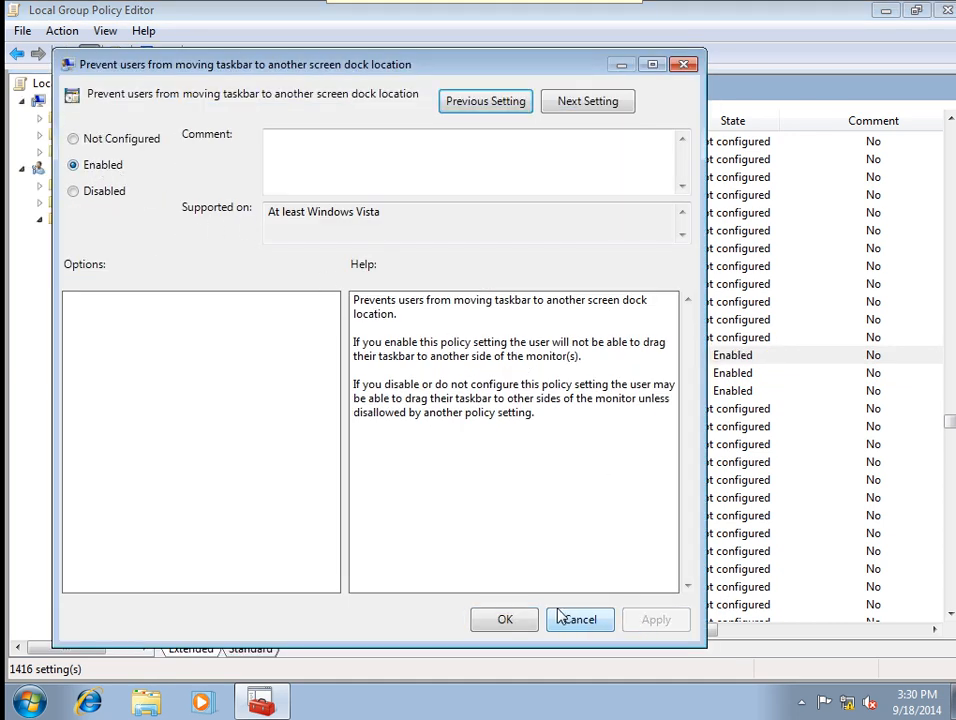
pyautogui.click(505, 620)
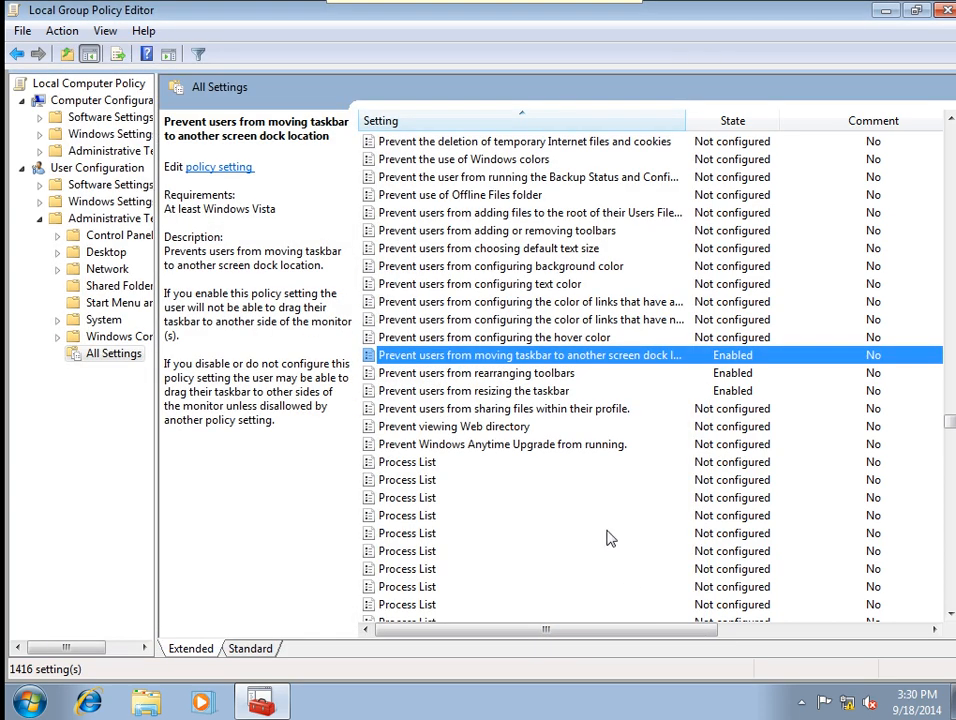
pyautogui.click(497, 287)
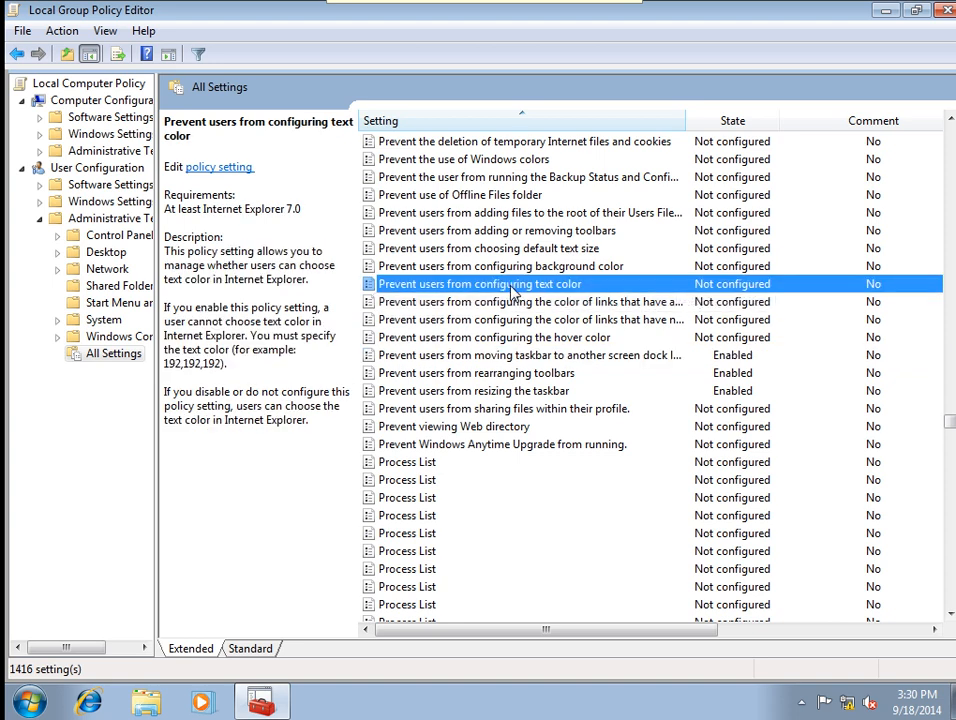
# Enable the text color and background color policies.
pyautogui.doubleClick(512, 288)
pyautogui.click(130, 190)
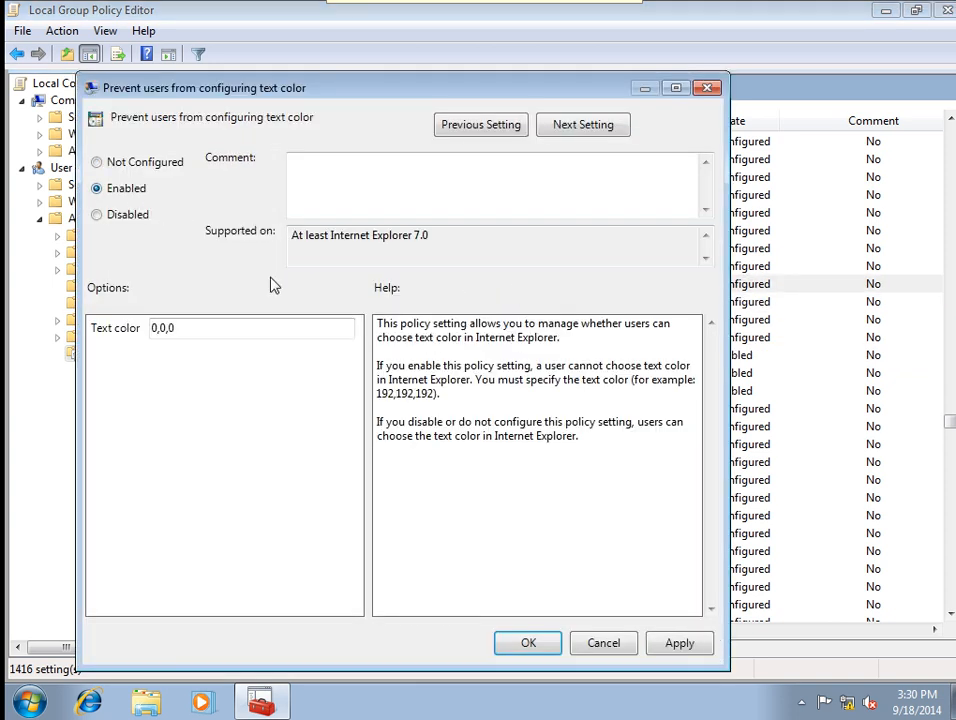
pyautogui.click(688, 648)
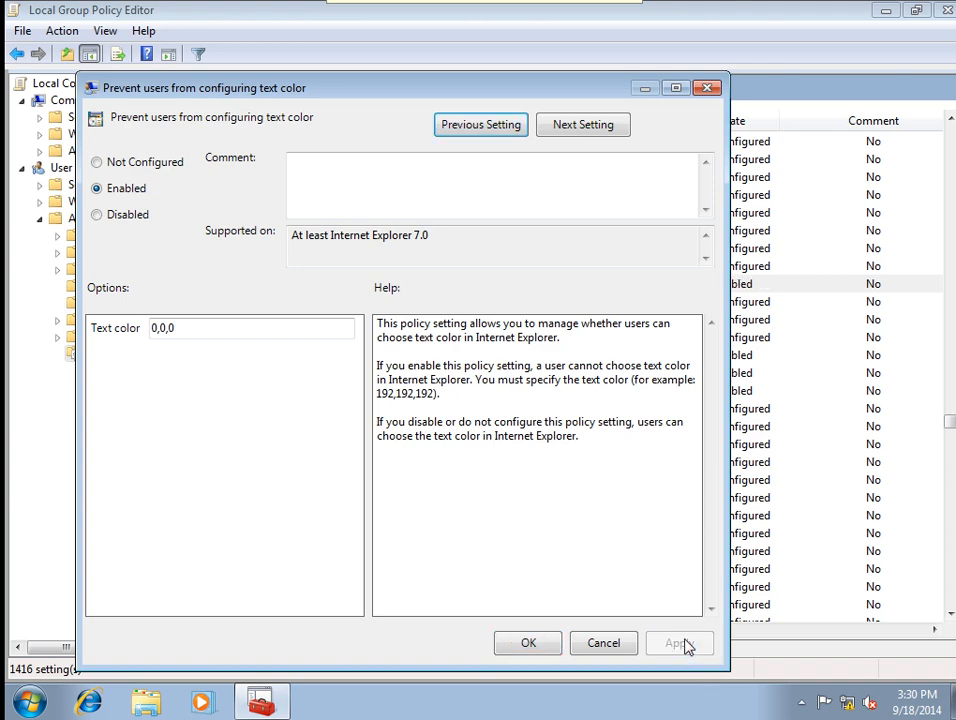
pyautogui.click(524, 643)
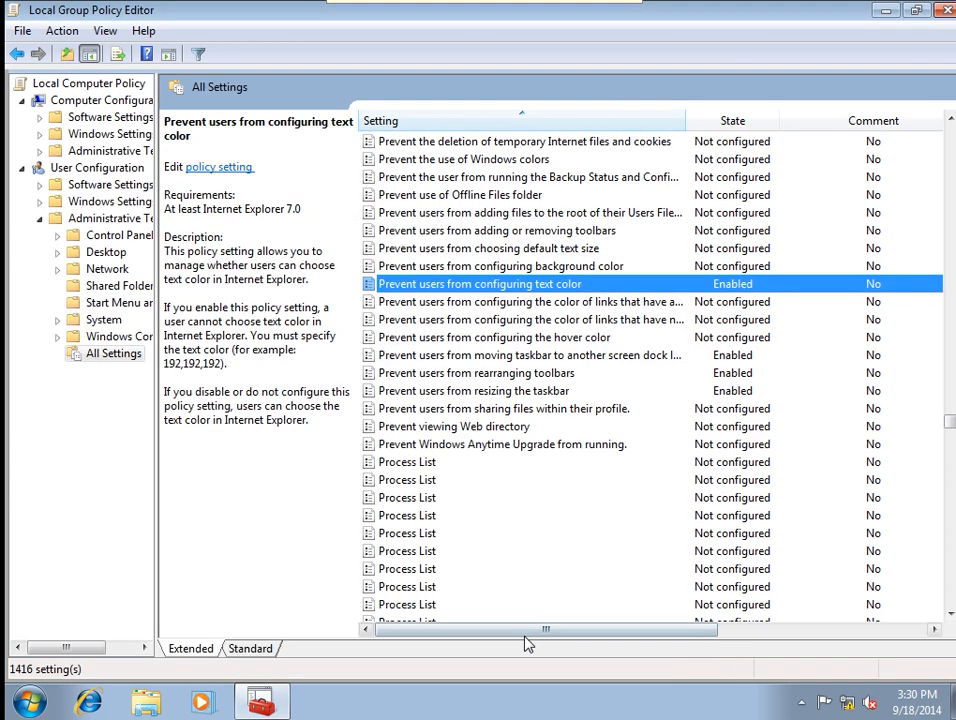
pyautogui.doubleClick(510, 268)
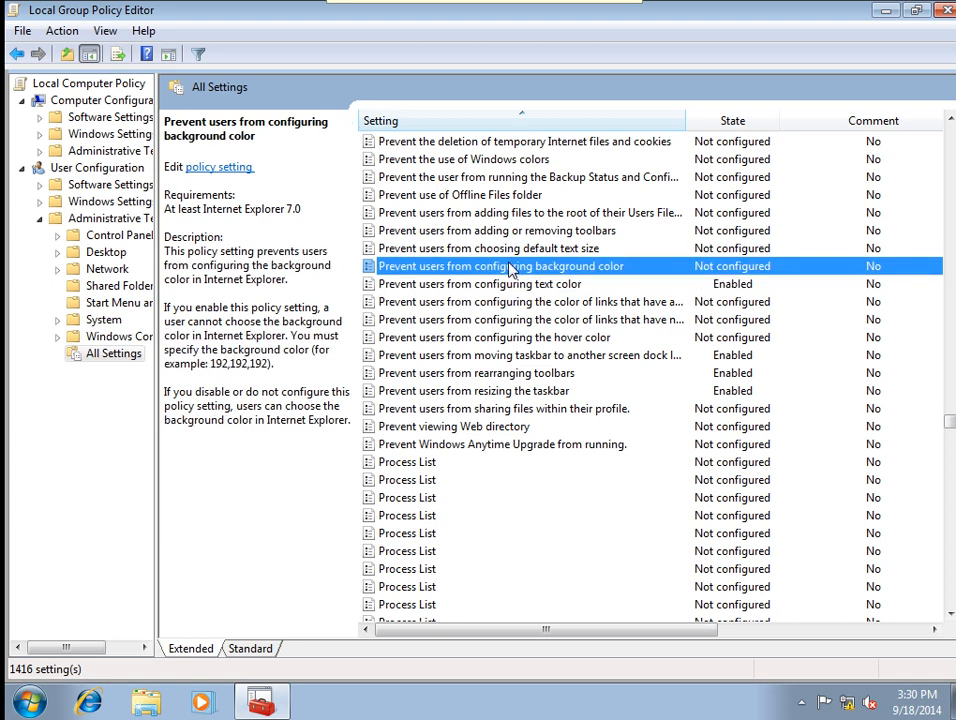
pyautogui.click(128, 220)
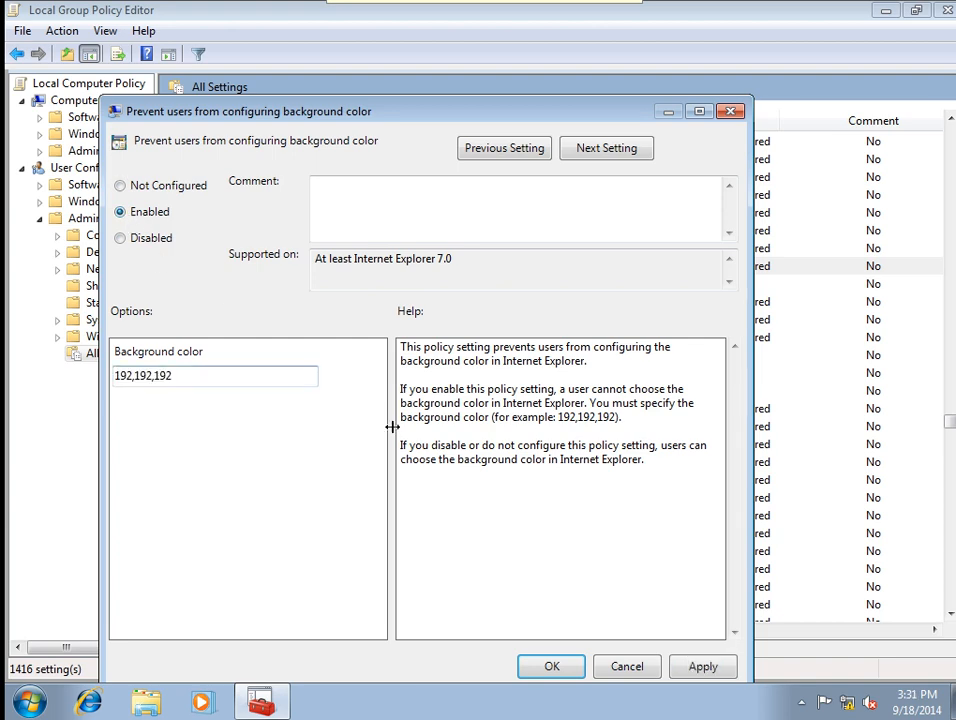
pyautogui.click(697, 668)
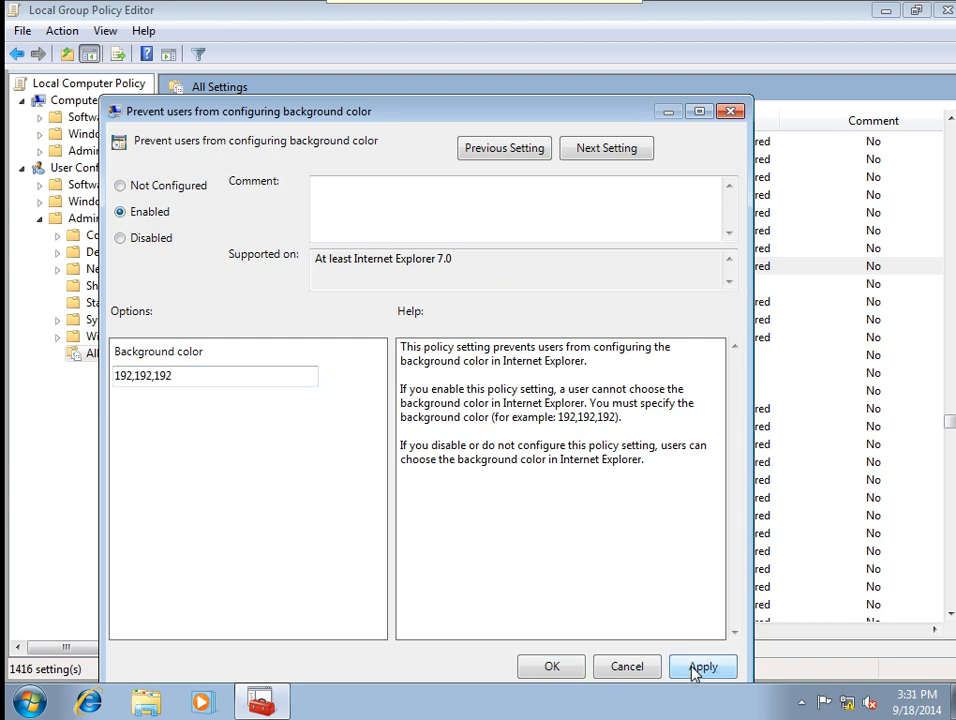
pyautogui.click(553, 670)
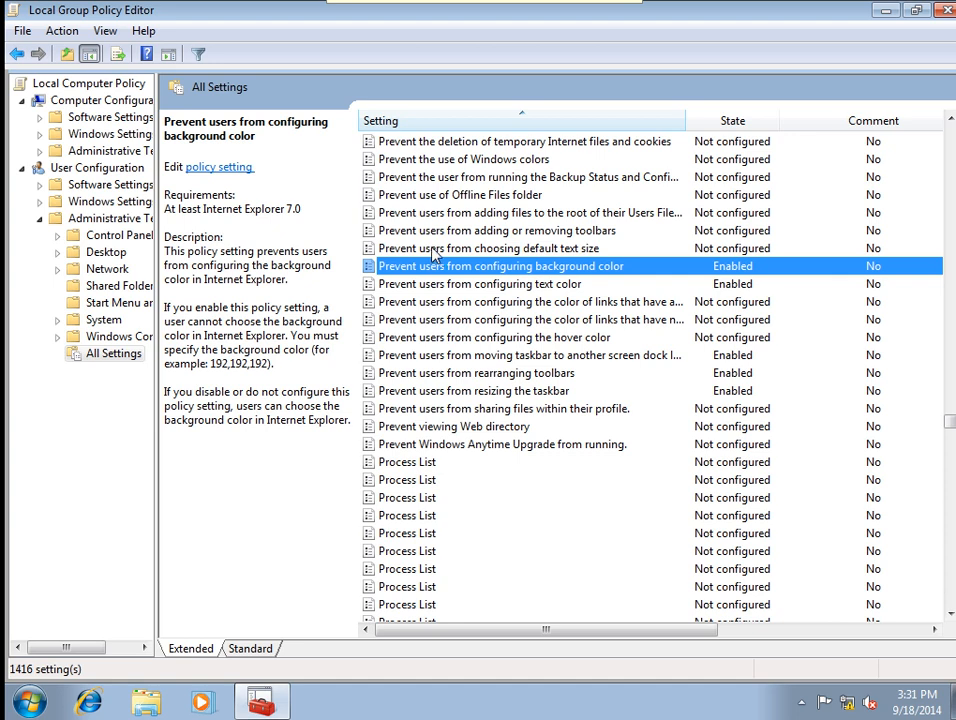
# Enable the default text size and adding/removing toolbars policies.
pyautogui.doubleClick(432, 250)
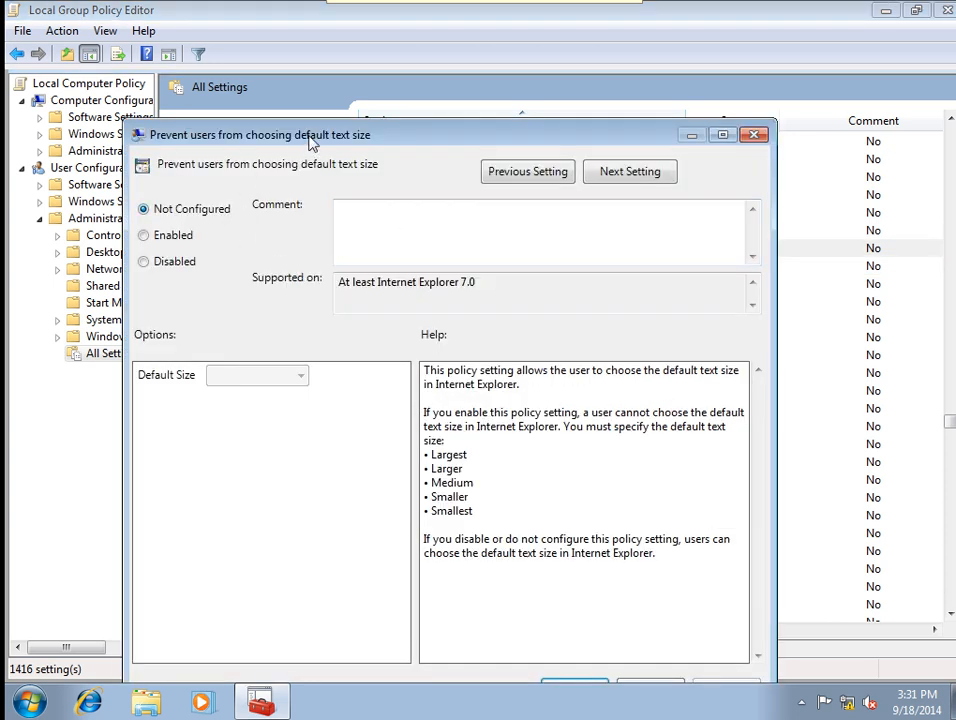
pyautogui.moveTo(312, 143); pyautogui.dragTo(346, 79)
pyautogui.click(193, 183)
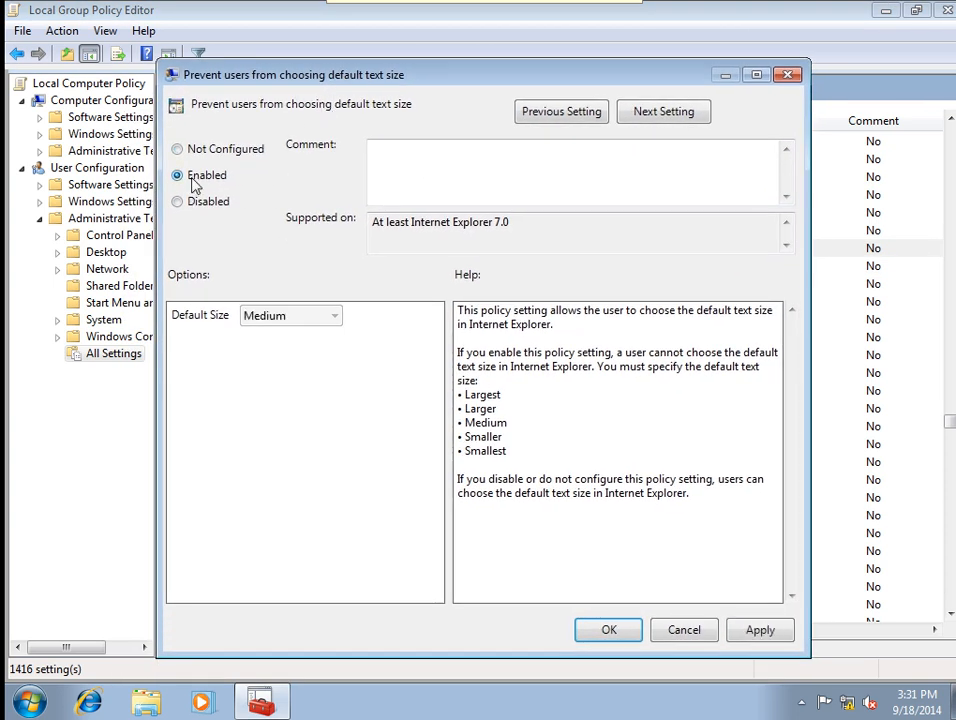
pyautogui.click(752, 632)
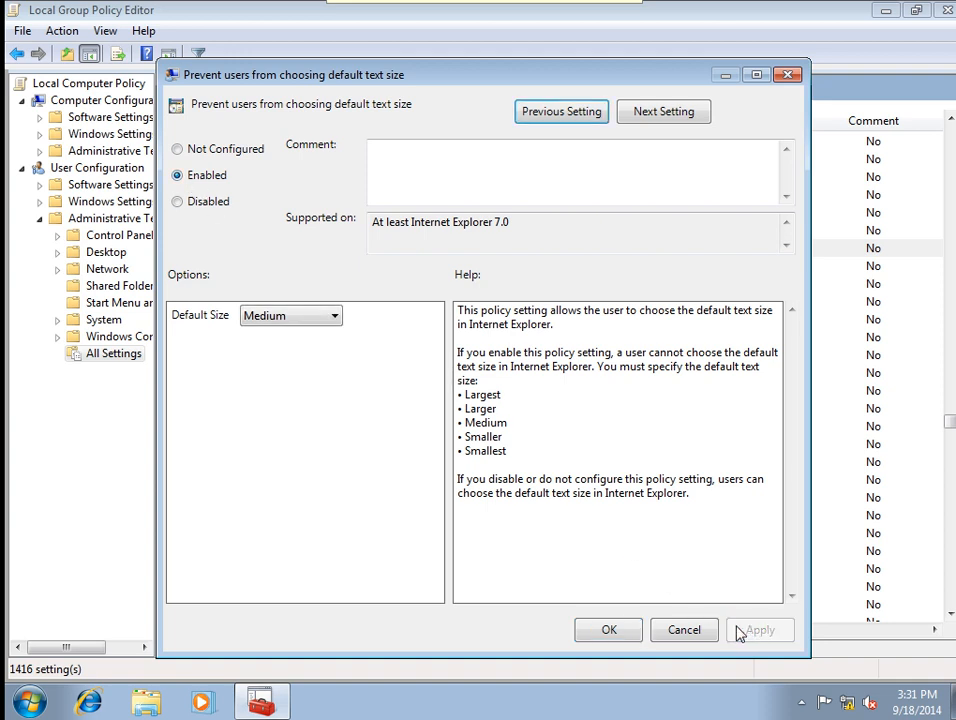
pyautogui.click(607, 630)
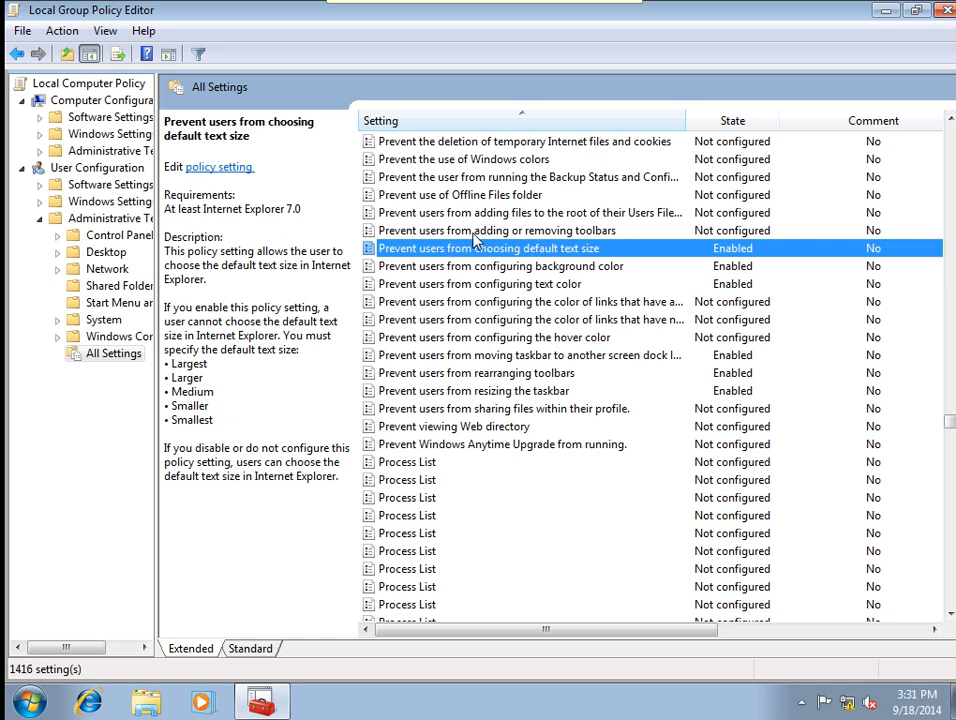
pyautogui.doubleClick(474, 236)
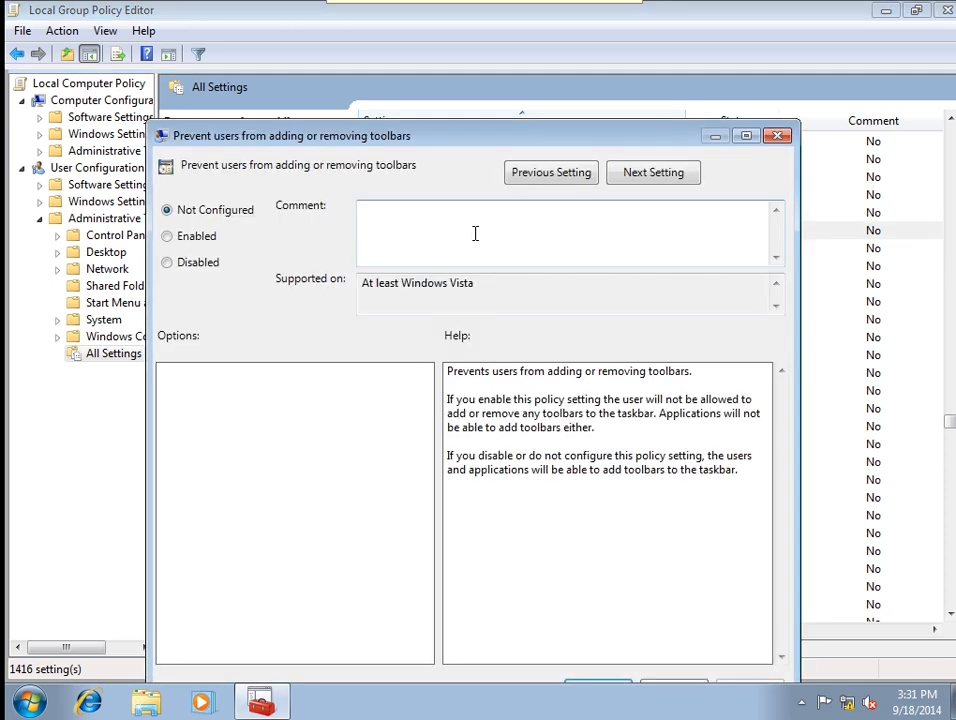
pyautogui.click(188, 238)
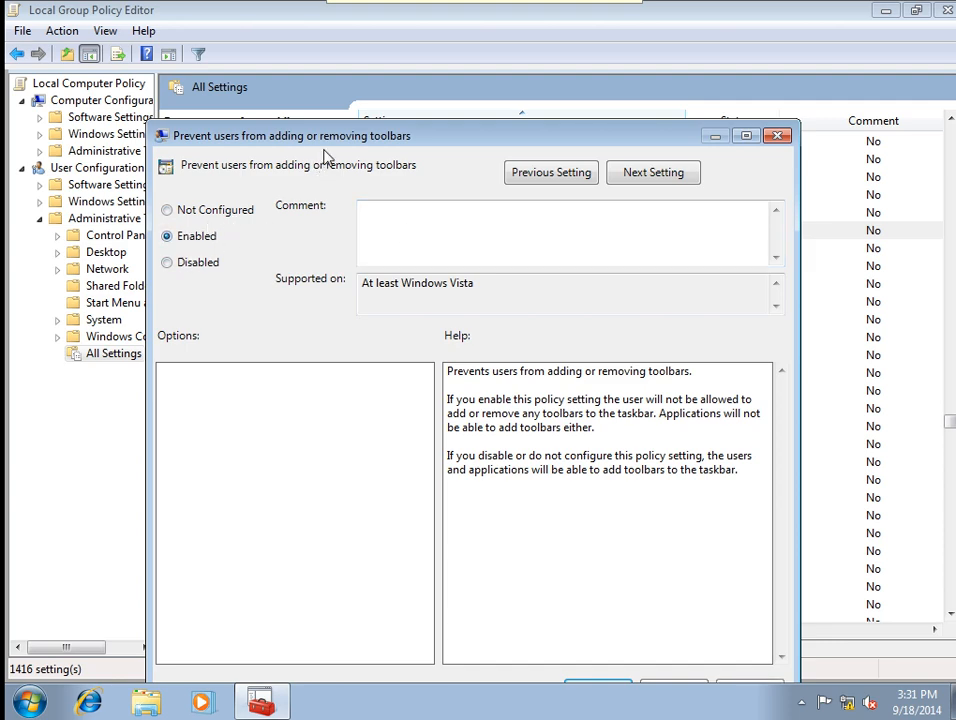
pyautogui.moveTo(325, 148); pyautogui.dragTo(325, 114)
pyautogui.click(747, 657)
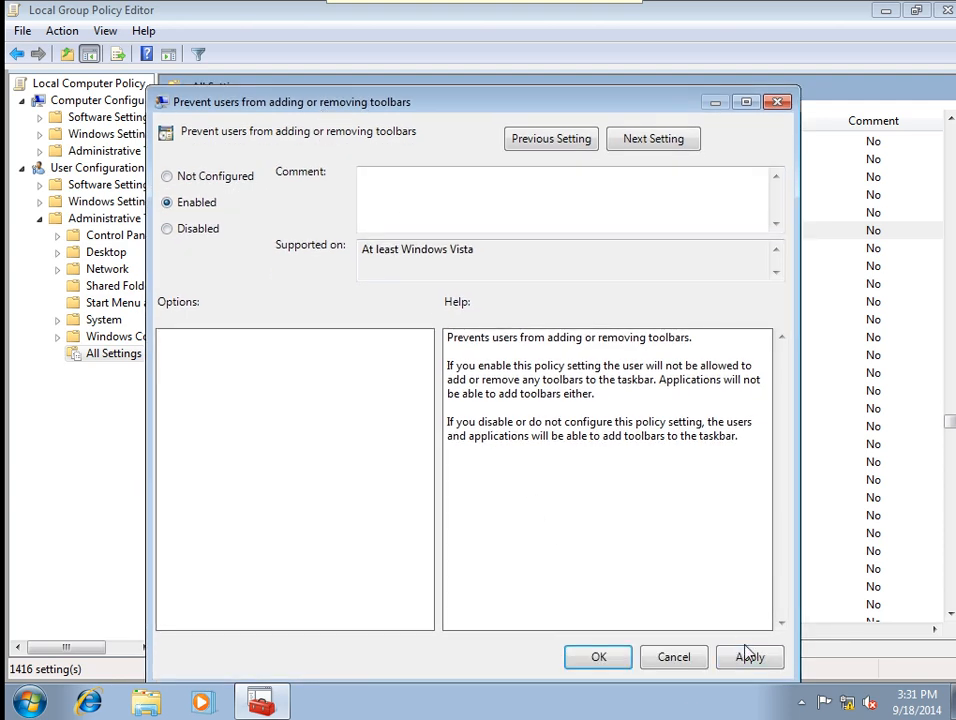
pyautogui.click(572, 660)
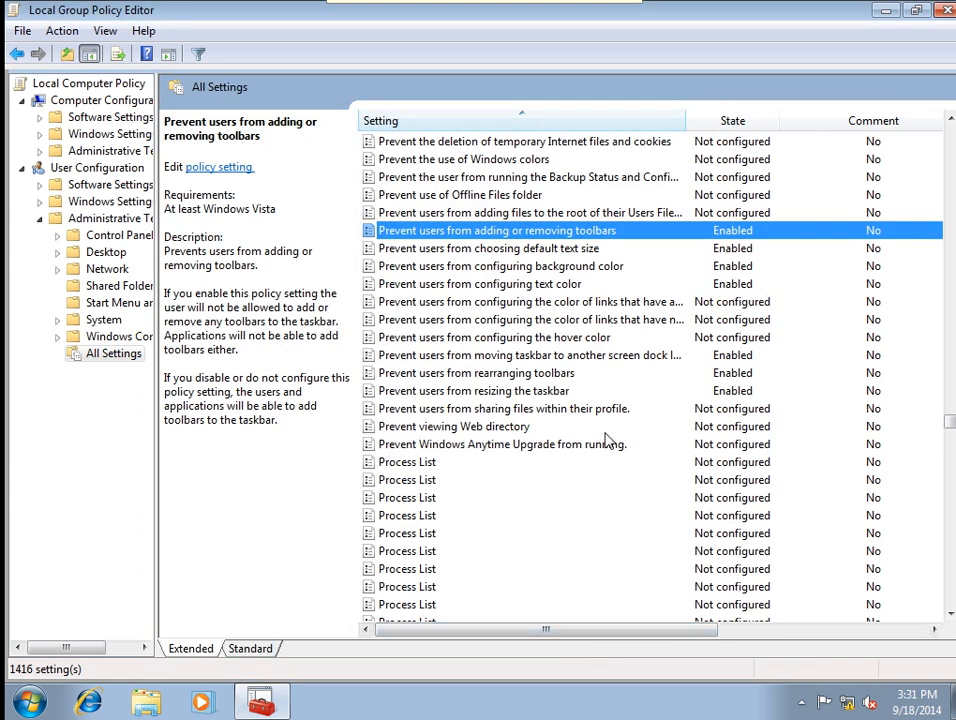
# Enable Prevent the use of Windows colors and check the list shows it Enabled.
pyautogui.click(465, 163)
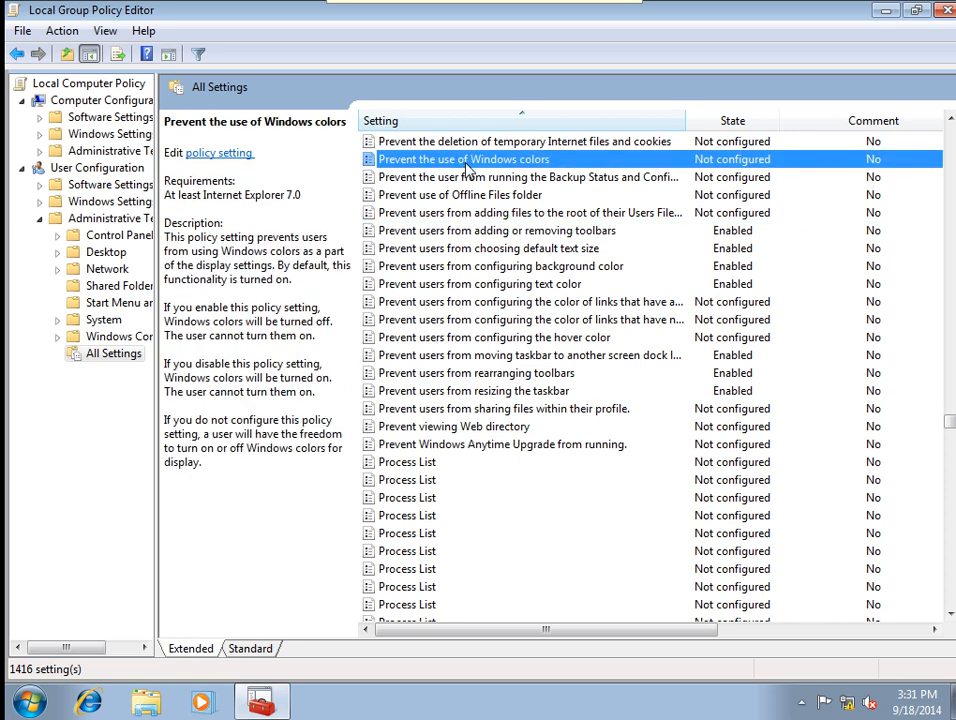
pyautogui.doubleClick(470, 163)
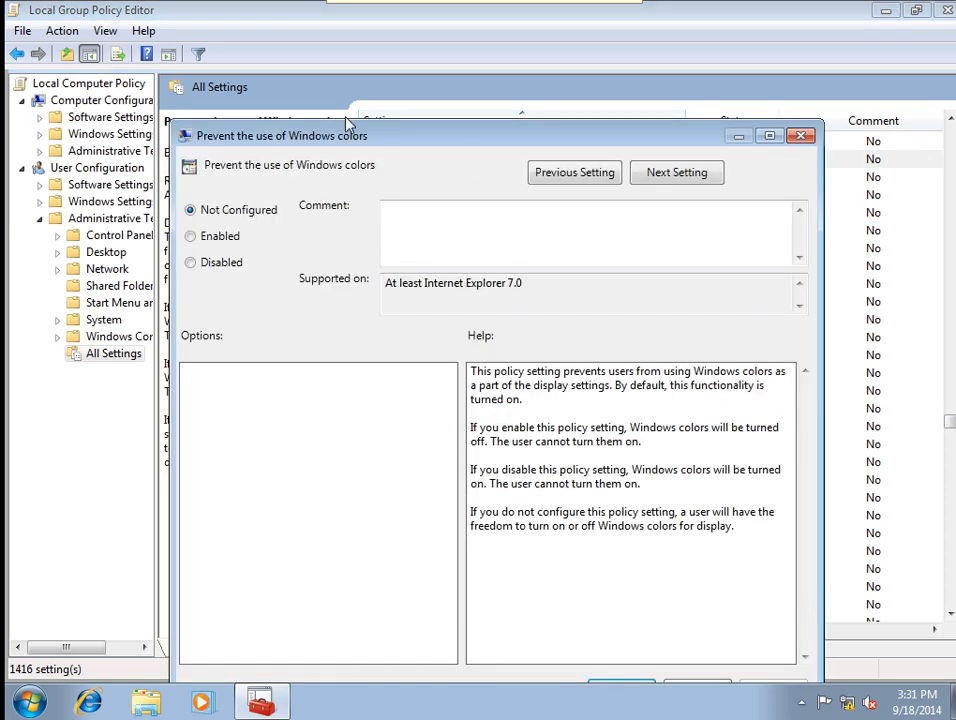
pyautogui.moveTo(361, 138); pyautogui.dragTo(344, 89)
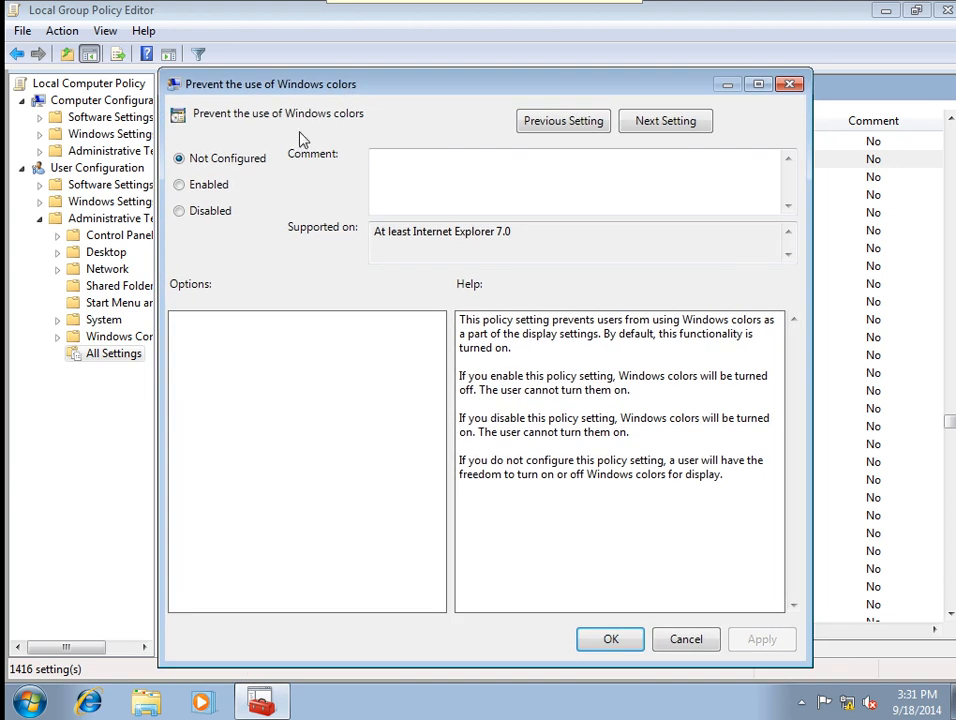
pyautogui.click(203, 186)
pyautogui.click(750, 645)
pyautogui.click(612, 642)
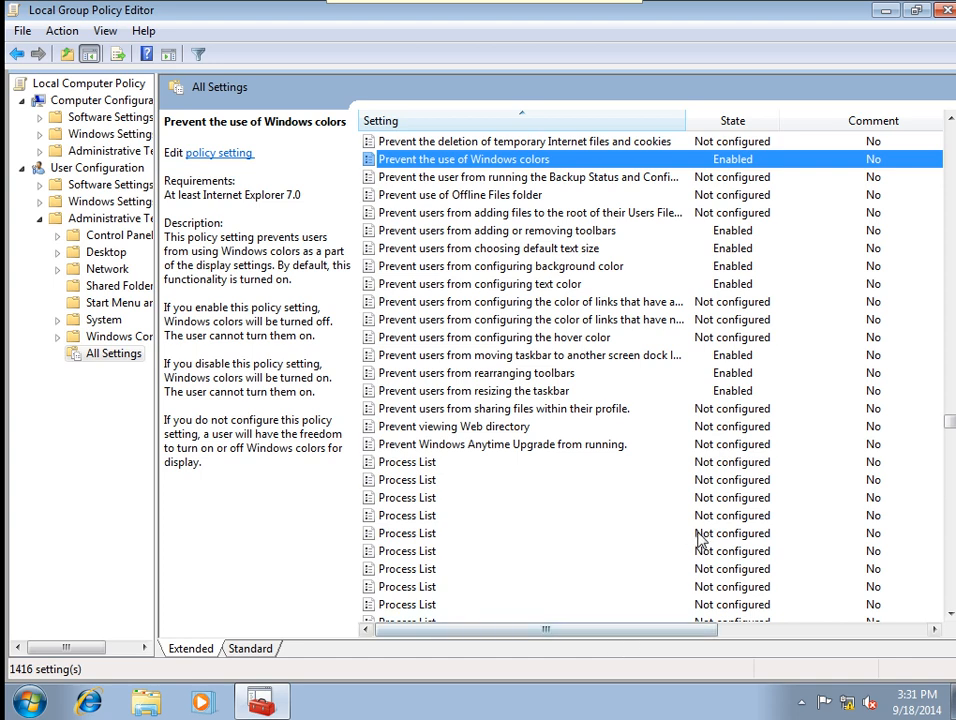
pyautogui.scroll(2, 638, 540)
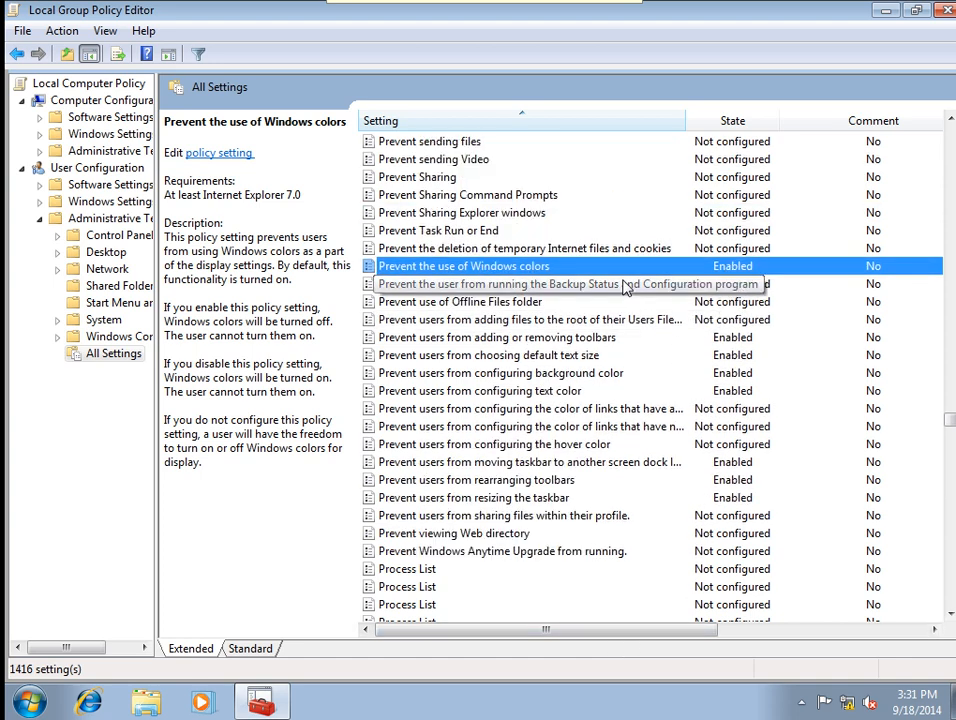
pyautogui.scroll(1, 622, 285)
pyautogui.scroll(-9, 622, 288)
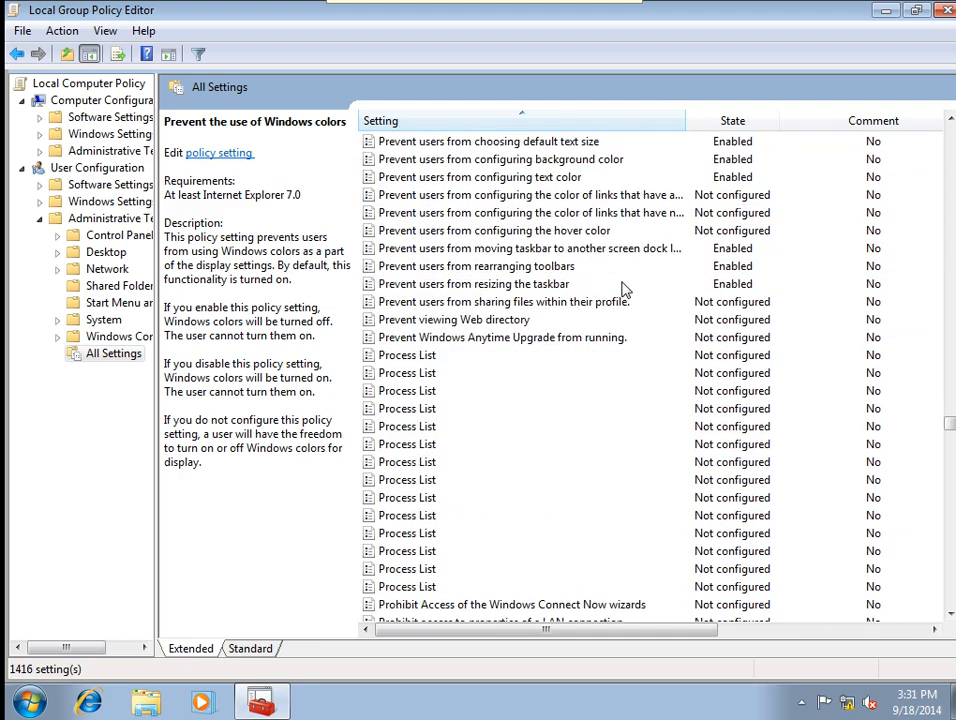
pyautogui.scroll(-20, 622, 291)
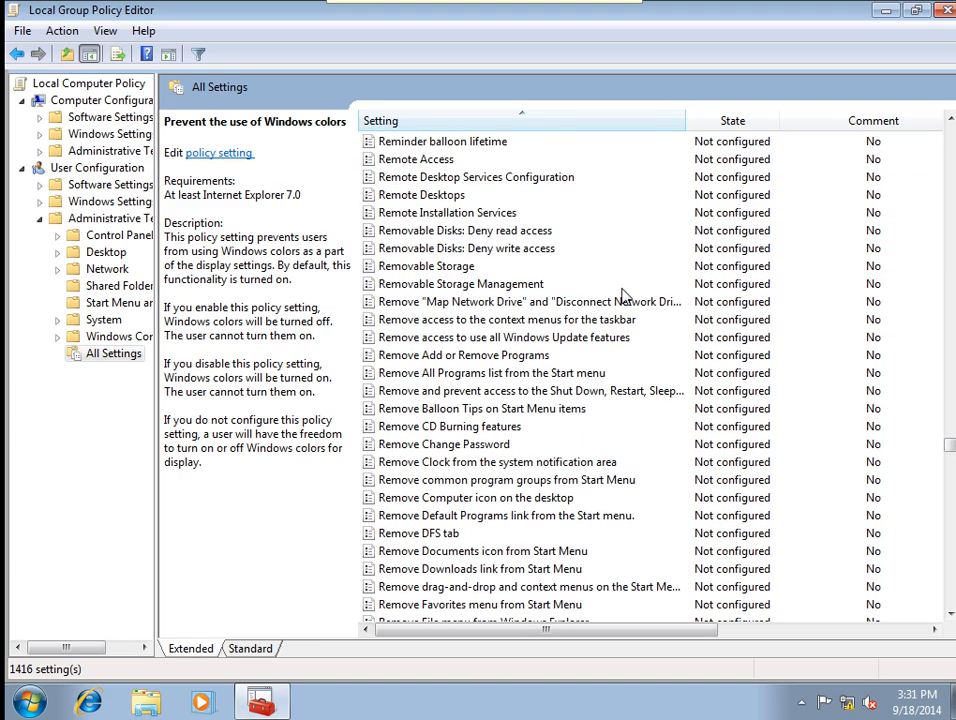
pyautogui.scroll(-20, 626, 295)
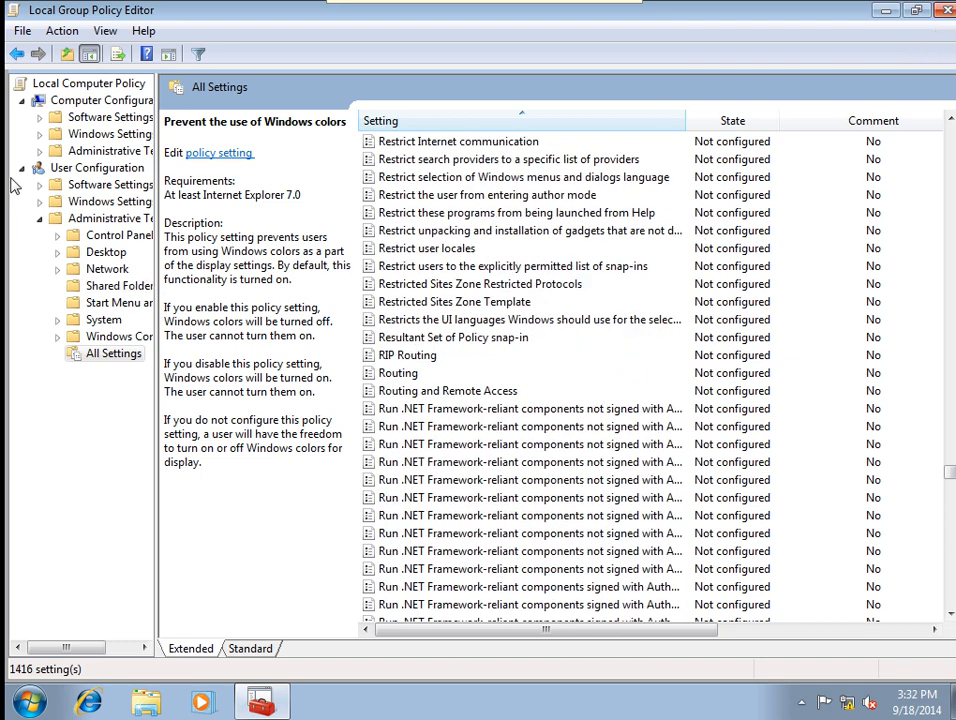
# Close the Group Policy Editor and refresh the desktop.
pyautogui.click(945, 12)
pyautogui.rightClick(401, 361)
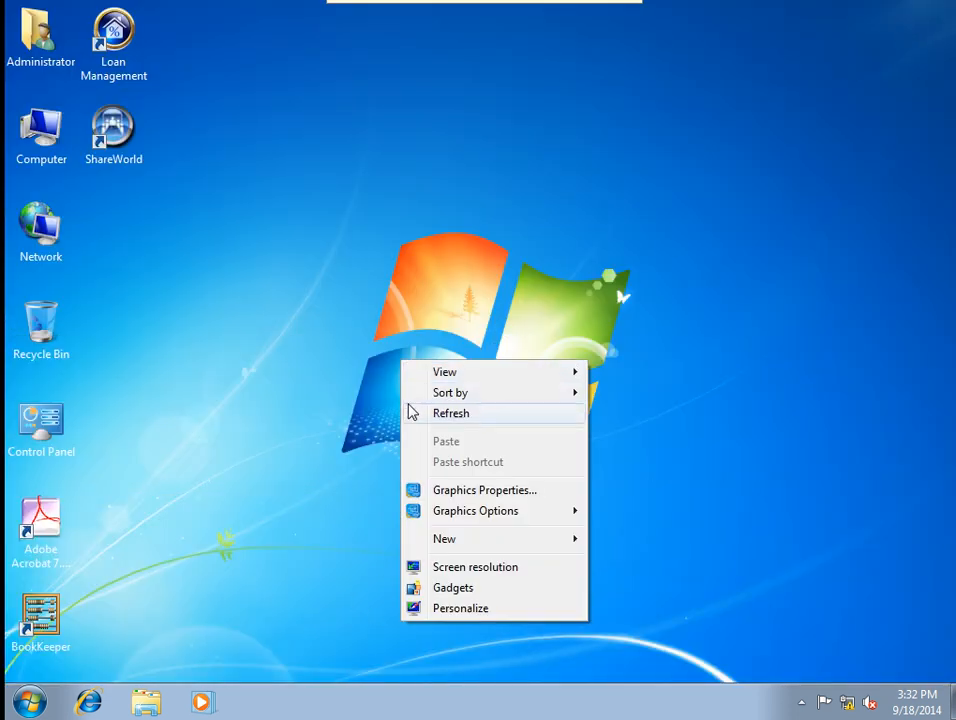
pyautogui.click(410, 413)
# Run gpupdate /force in an administrator Command Prompt, then close it.
pyautogui.click(29, 702)
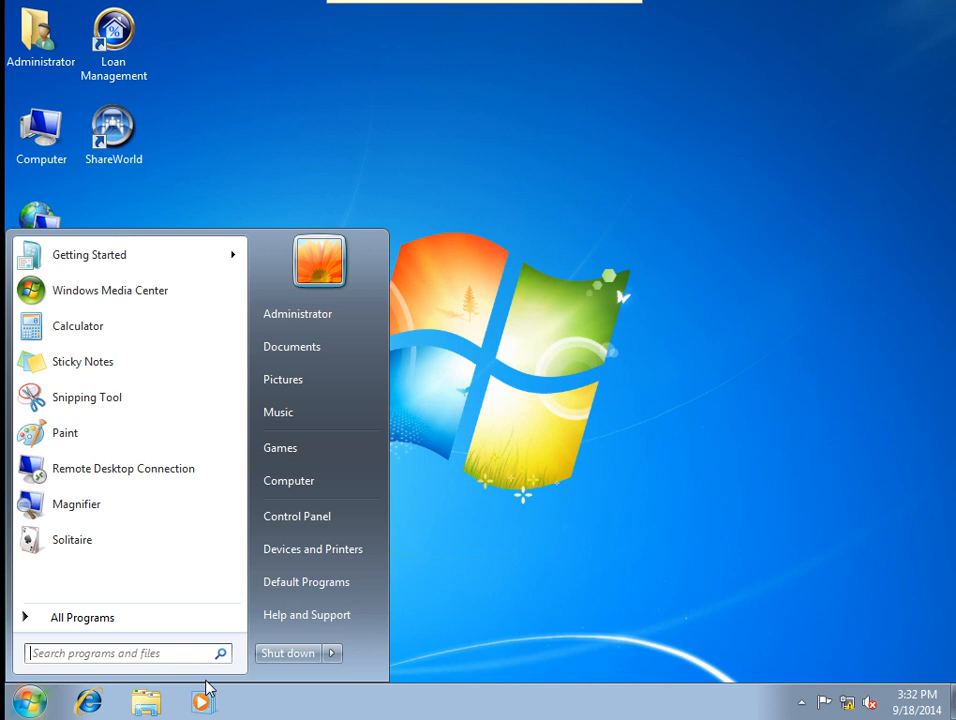
pyautogui.write('cmd')
pyautogui.press('Return')
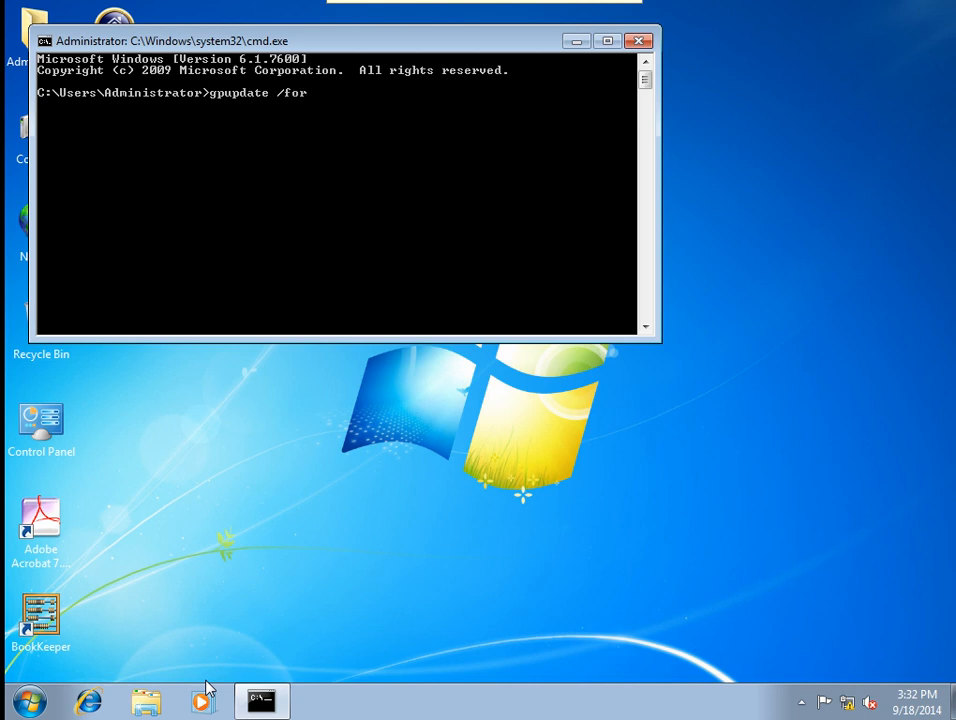
pyautogui.press('Return')
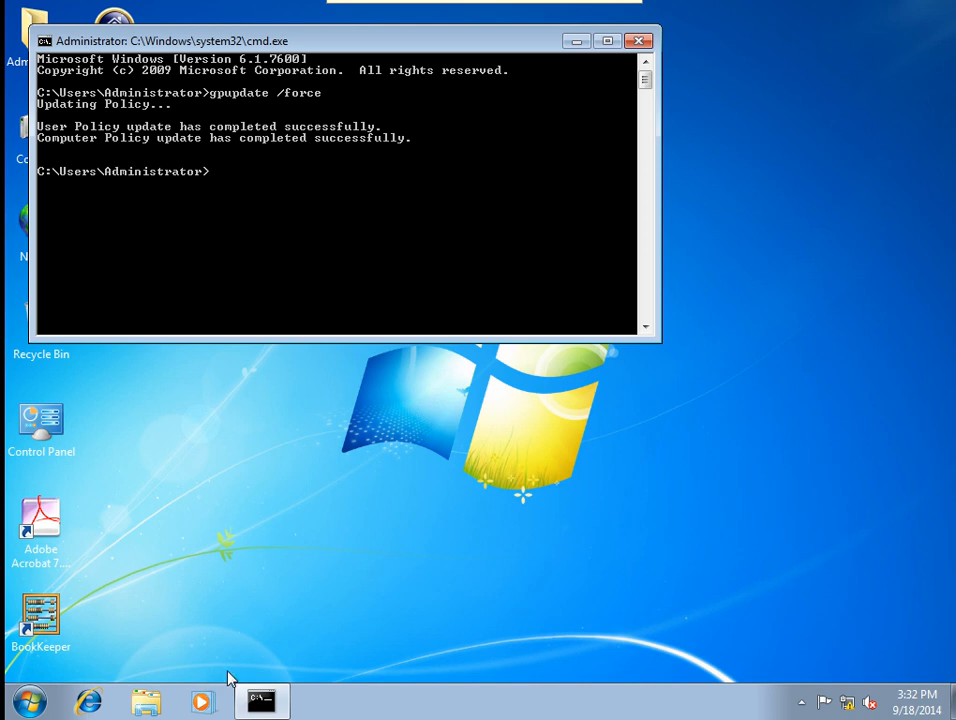
pyautogui.click(640, 43)
# Log off Administrator, then open Personalization from the standard user's desktop.
pyautogui.click(31, 703)
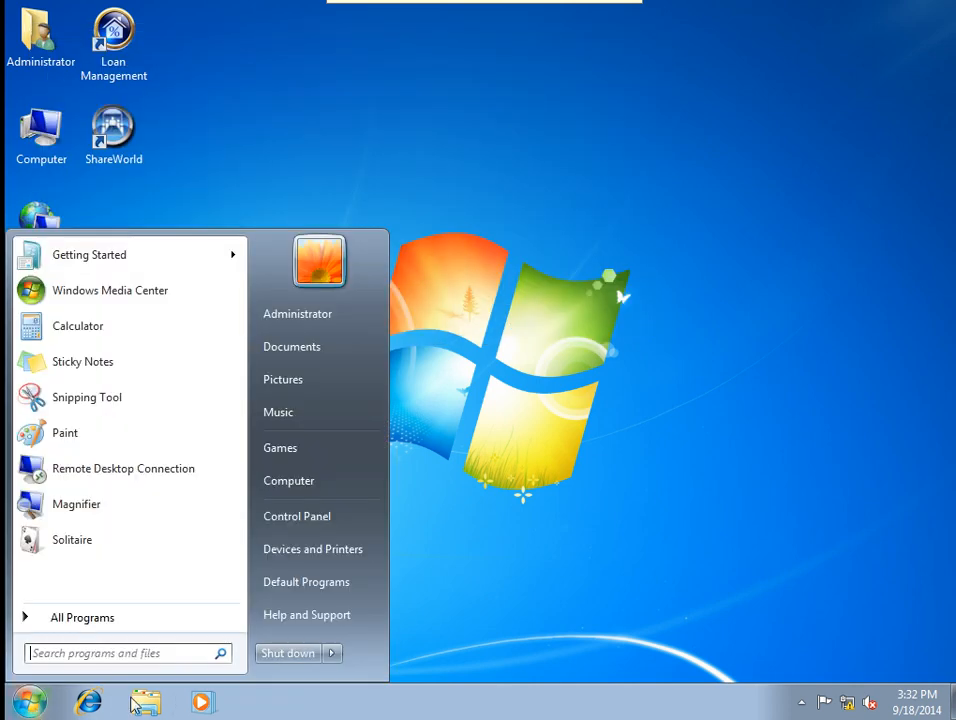
pyautogui.click(332, 655)
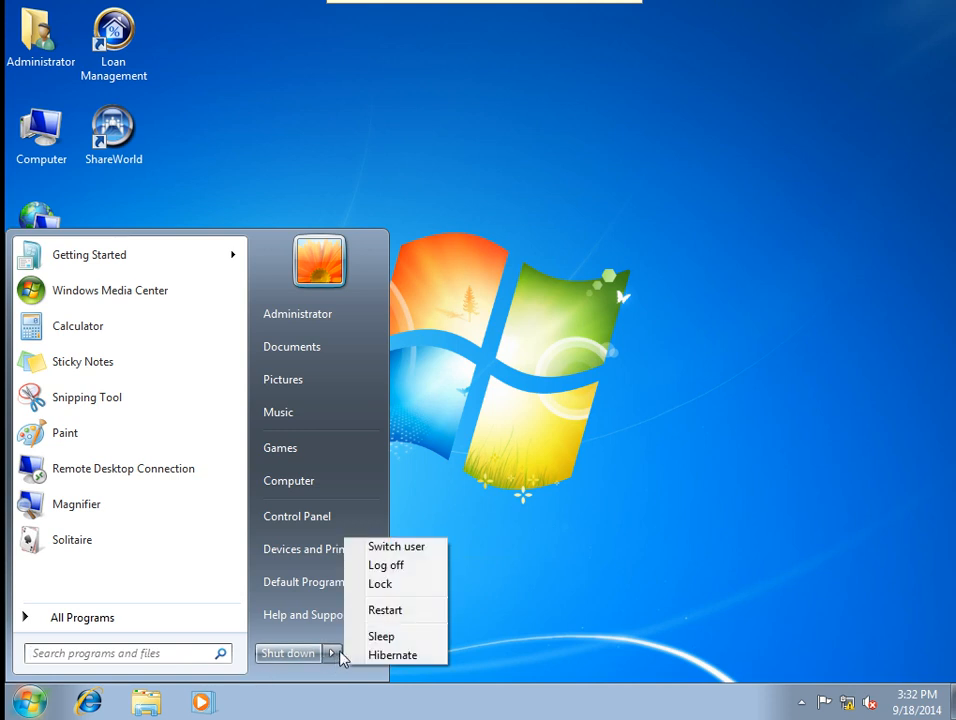
pyautogui.click(384, 566)
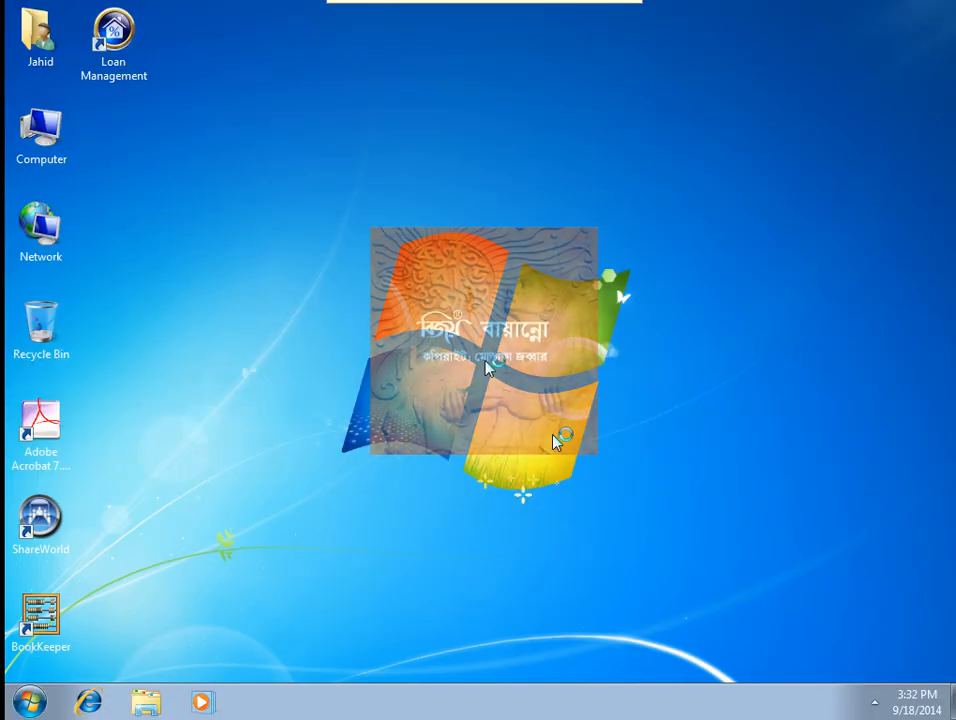
pyautogui.rightClick(348, 352)
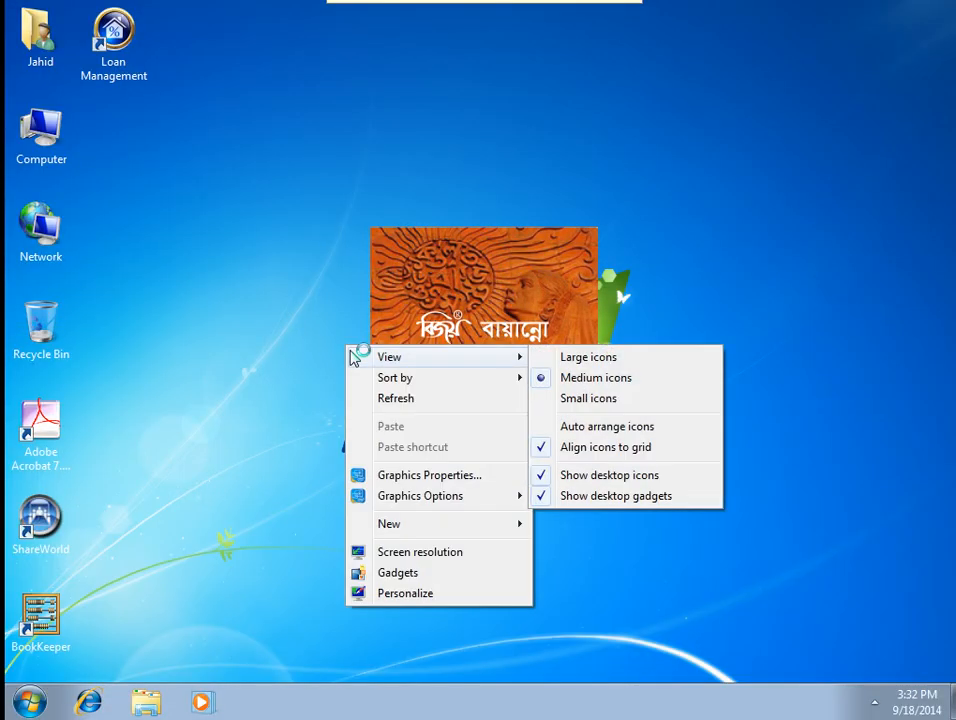
pyautogui.click(392, 596)
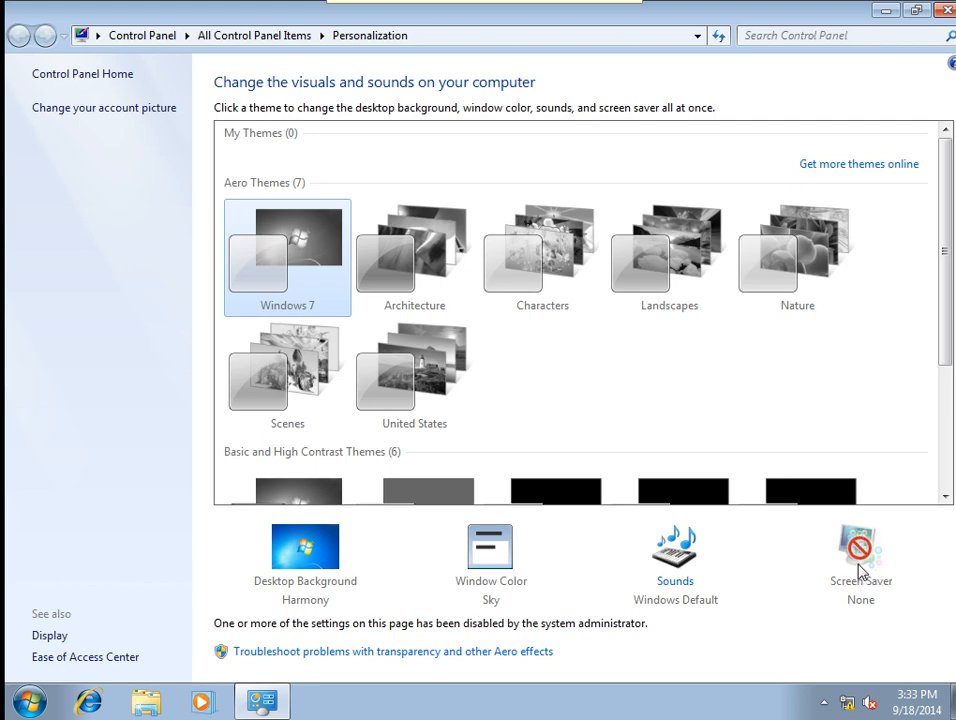
# Scroll through the admin-disabled theme list, then close the Personalization window.
pyautogui.scroll(-1, 850, 568)
pyautogui.scroll(-1, 836, 558)
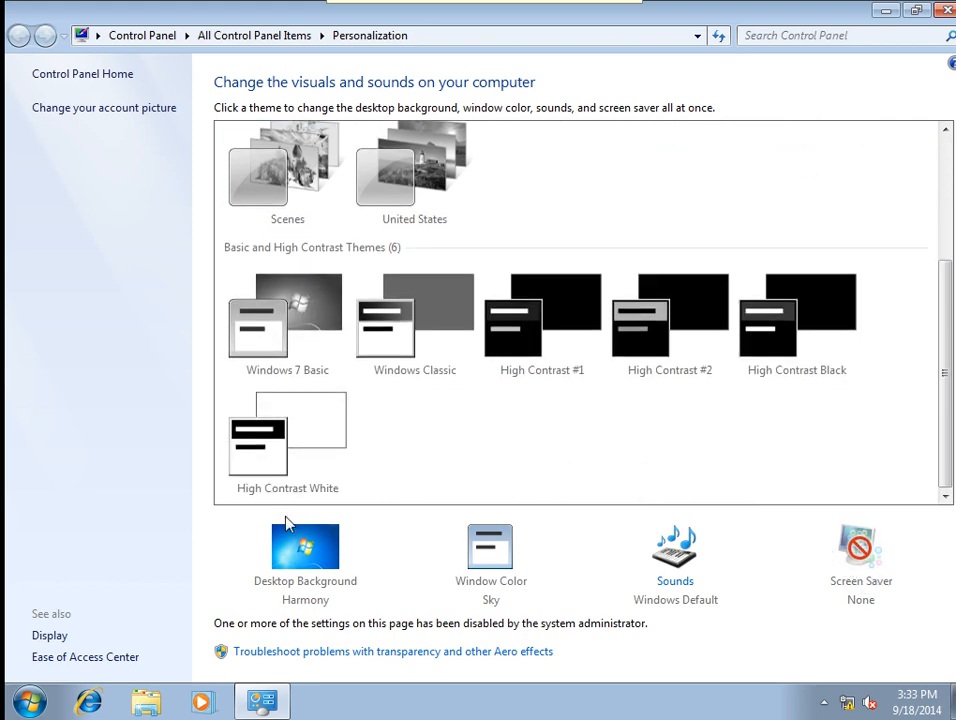
pyautogui.scroll(3, 429, 489)
pyautogui.scroll(-3, 412, 474)
pyautogui.scroll(3, 243, 410)
pyautogui.scroll(-3, 497, 381)
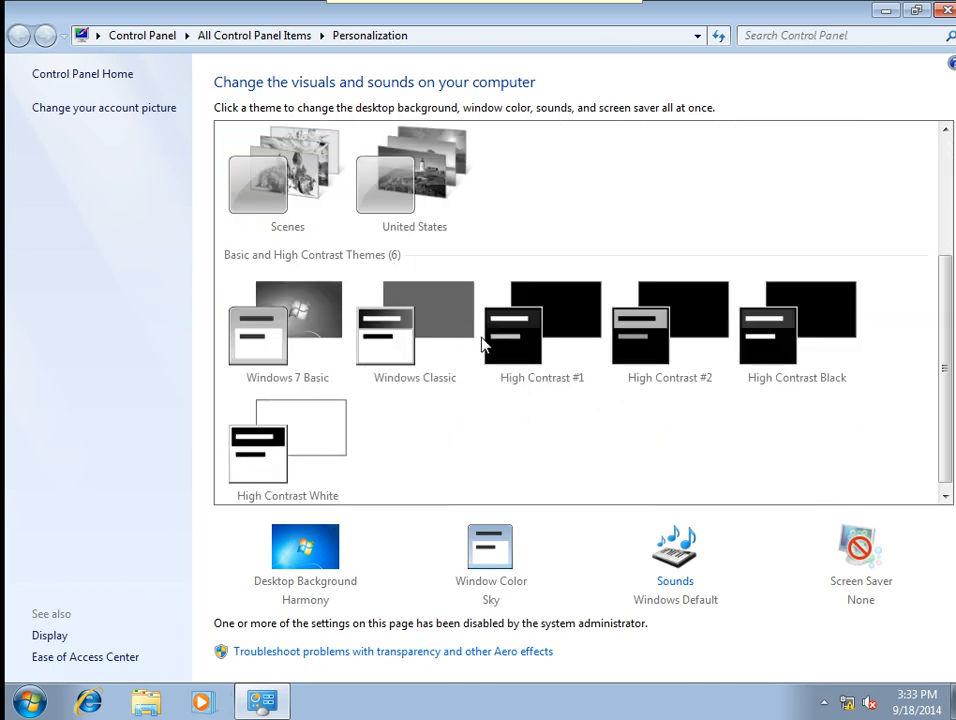
pyautogui.click(946, 11)
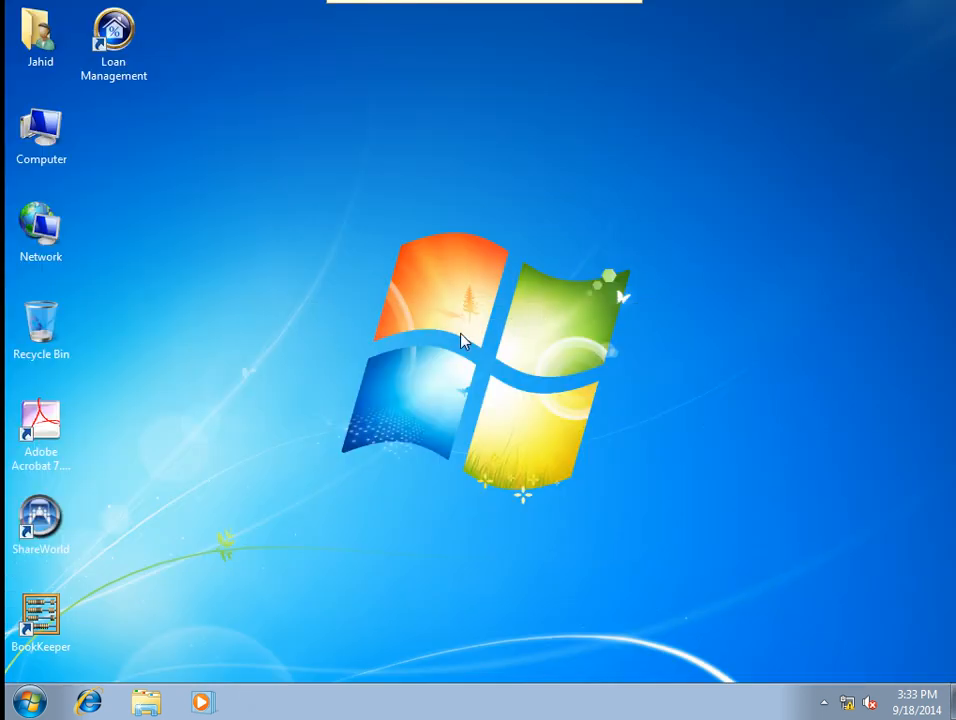
pyautogui.rightClick(460, 335)
pyautogui.click(497, 387)
pyautogui.click(905, 703)
pyautogui.click(828, 640)
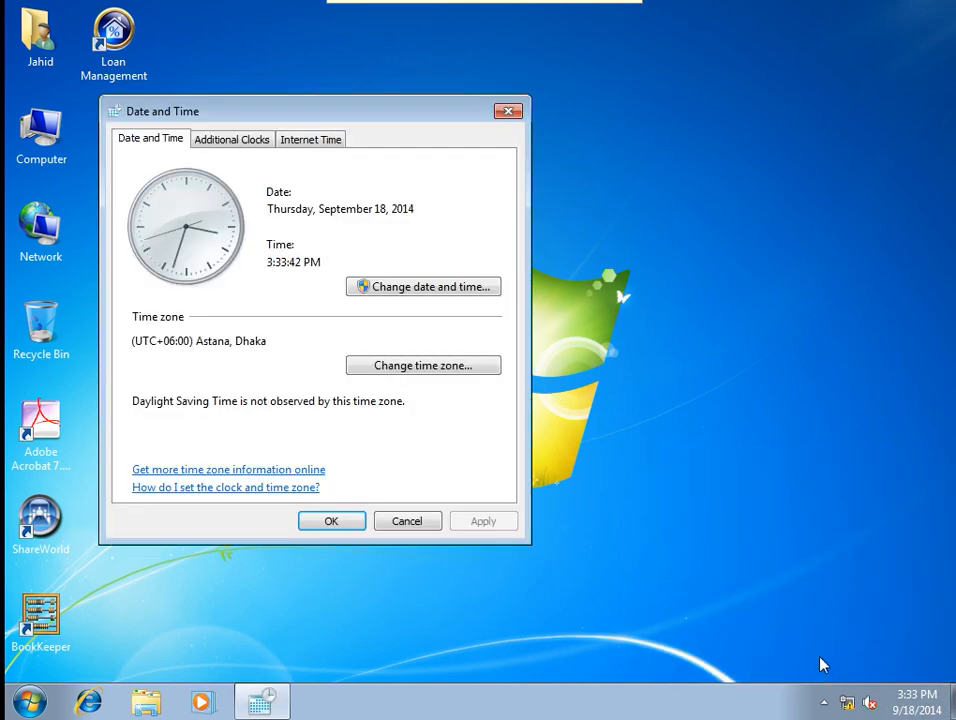
pyautogui.click(398, 290)
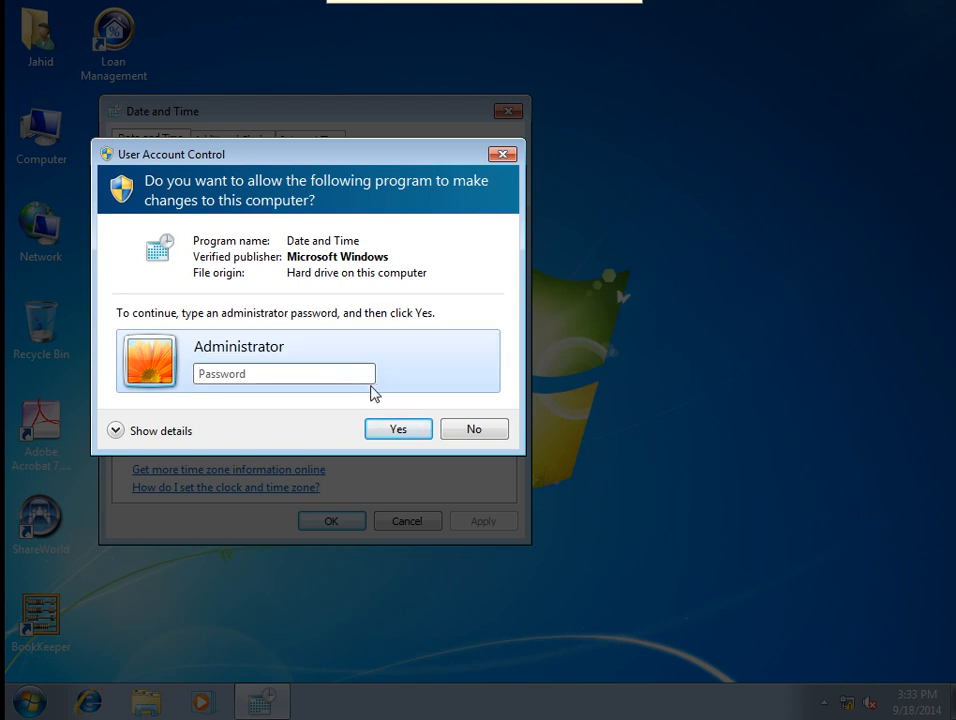
pyautogui.click(474, 428)
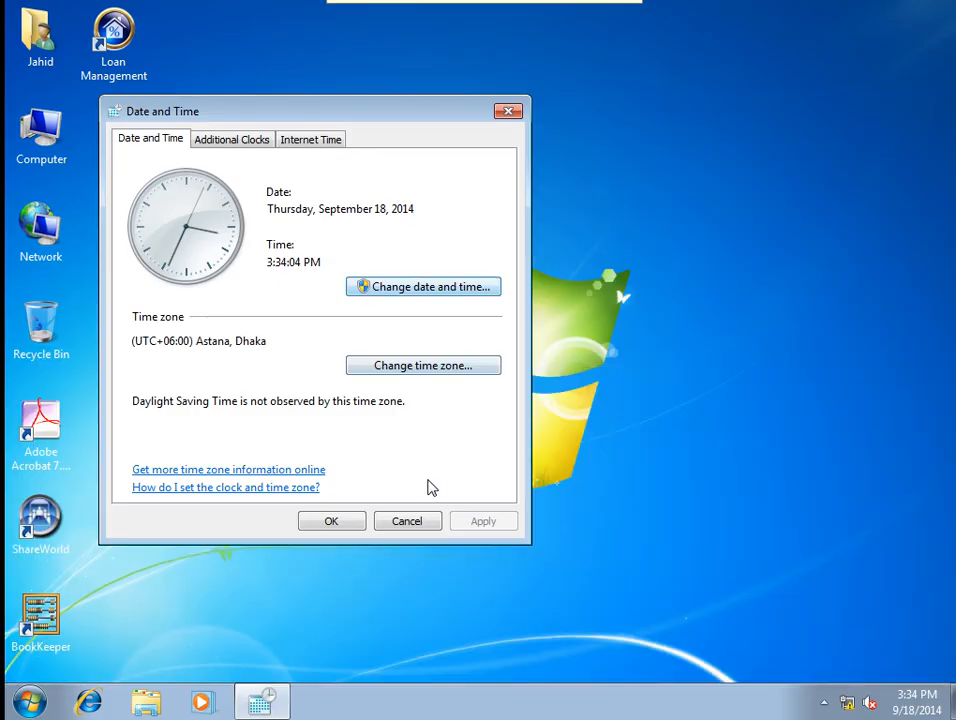
pyautogui.click(400, 526)
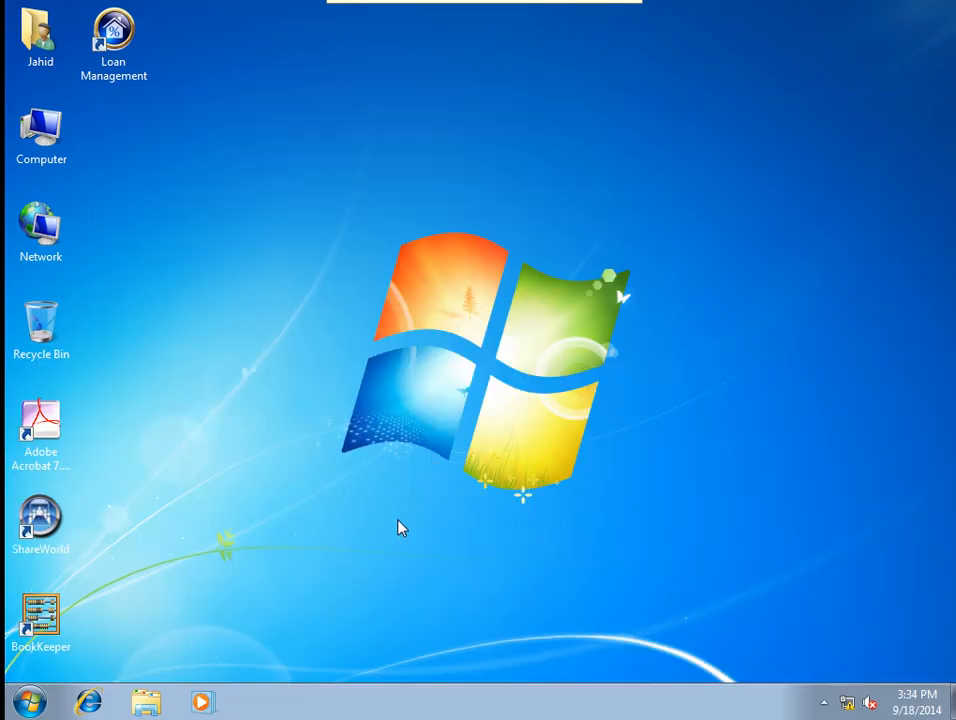
# Log off the standard user and sign back in as Administrator with its password.
pyautogui.click(36, 702)
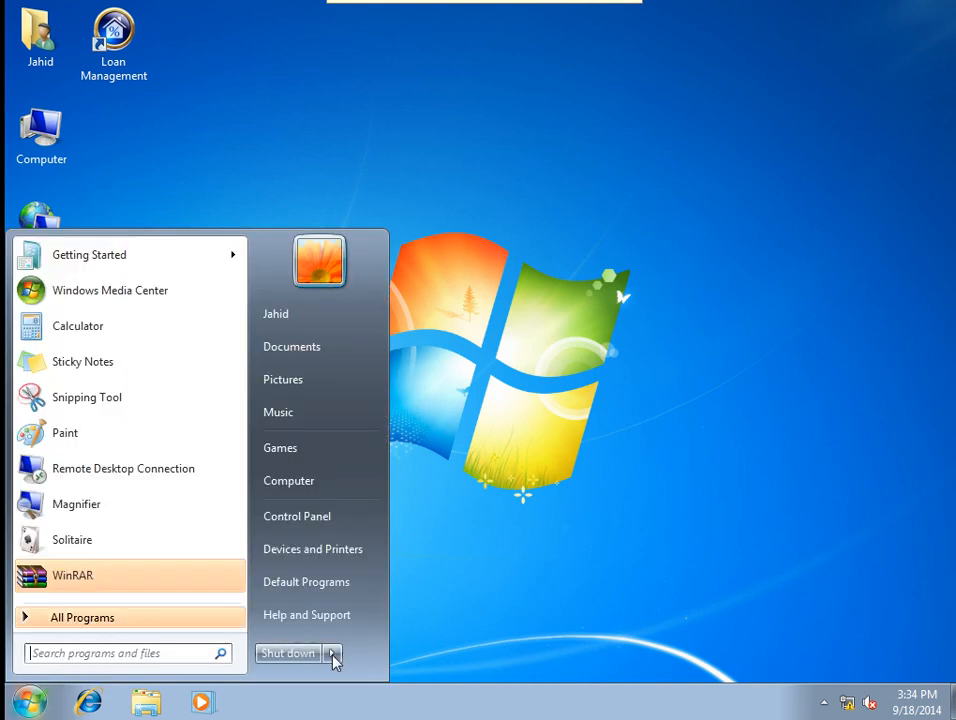
pyautogui.click(334, 661)
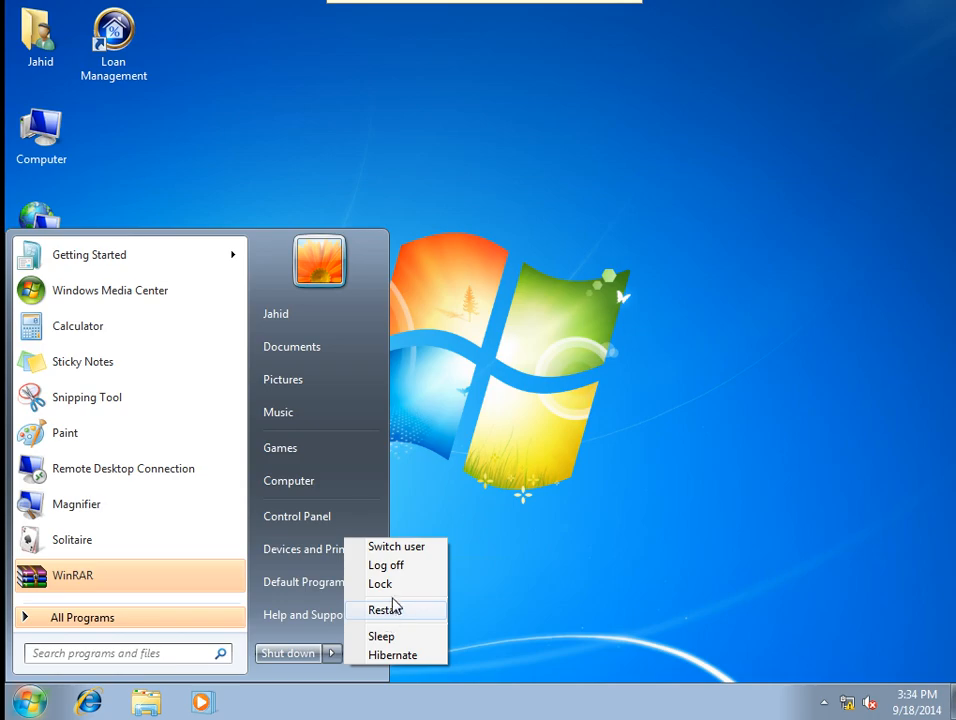
pyautogui.click(386, 565)
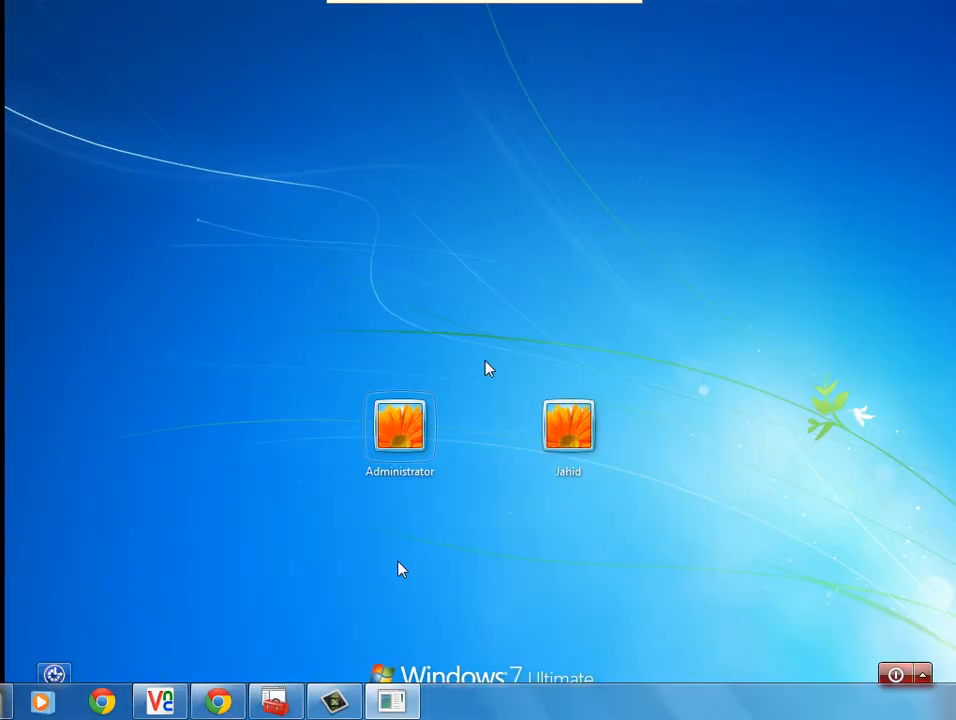
pyautogui.click(399, 445)
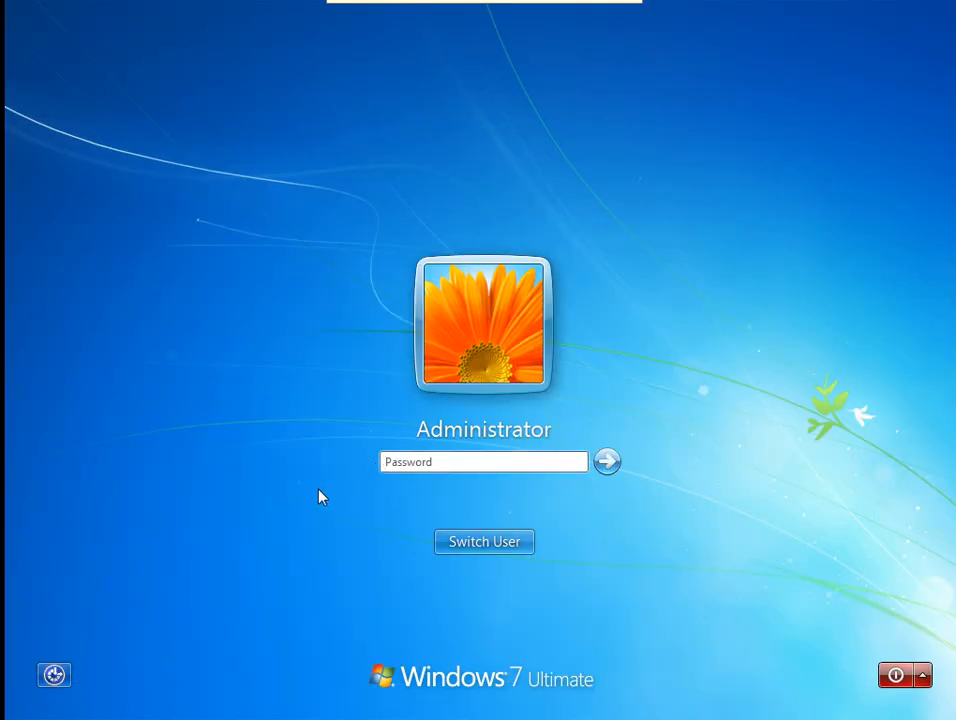
pyautogui.write('••••••••••')
pyautogui.press('Return')
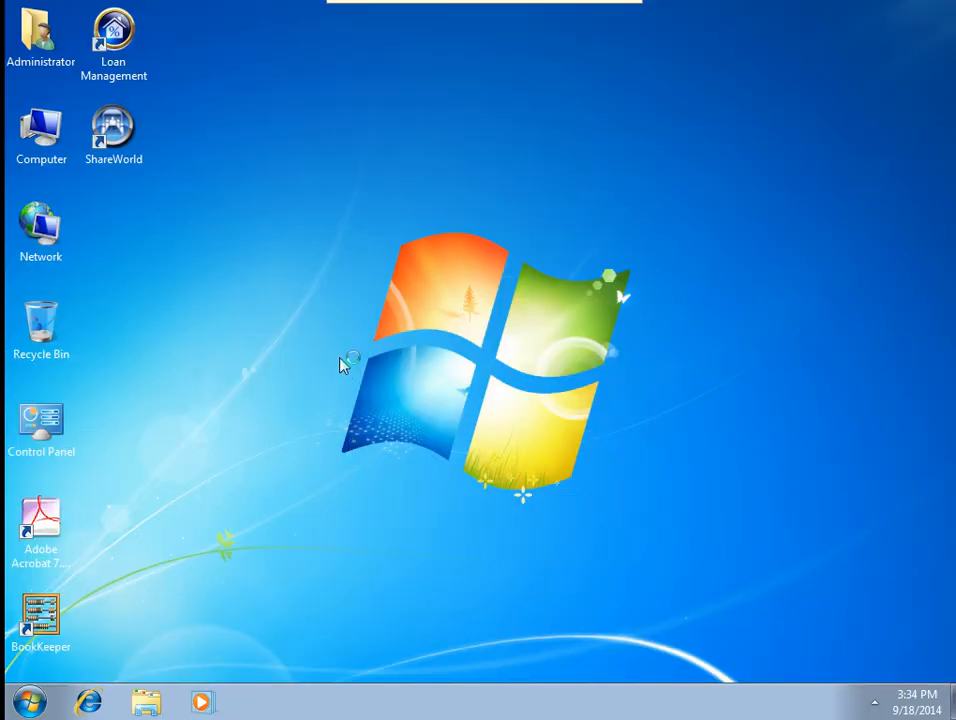
# Refresh the desktop and launch gpedit.msc from the Start search.
pyautogui.rightClick(340, 365)
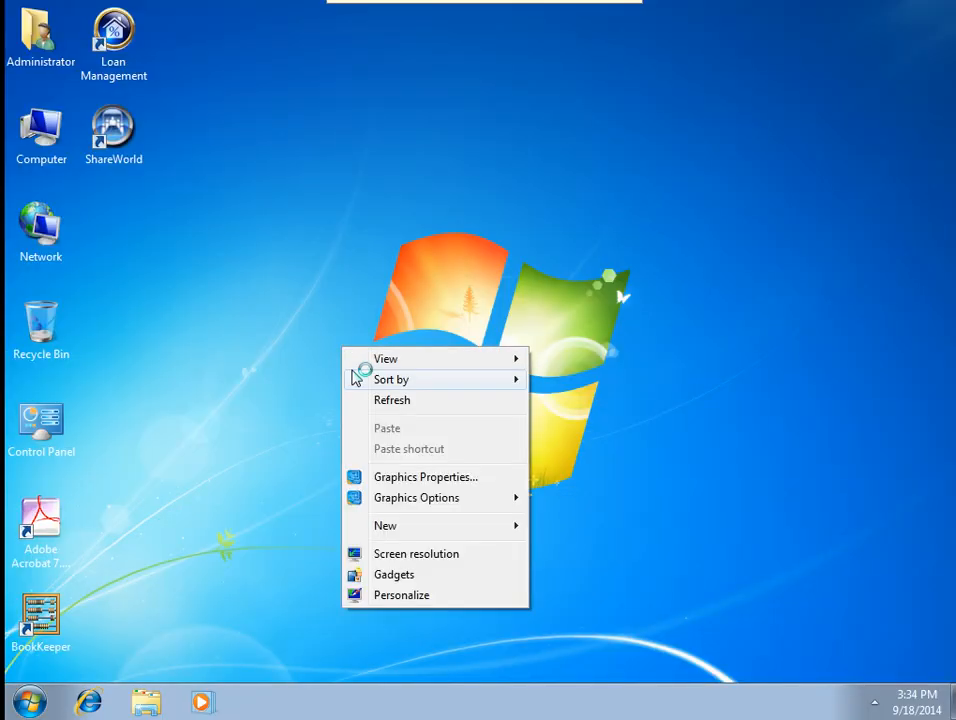
pyautogui.click(367, 399)
pyautogui.click(27, 703)
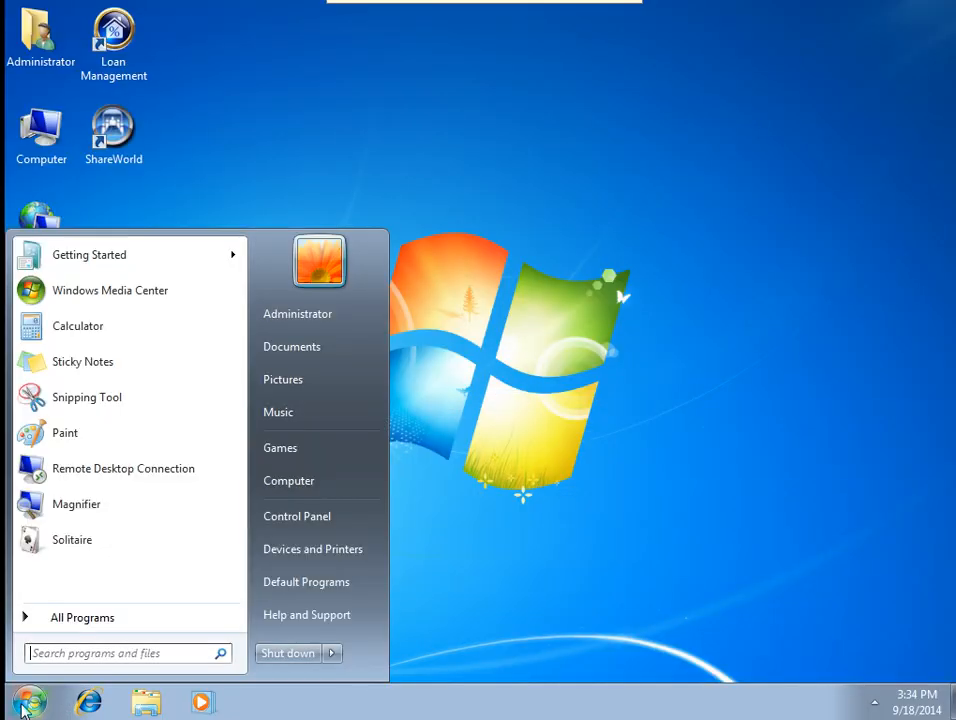
pyautogui.write('gp')
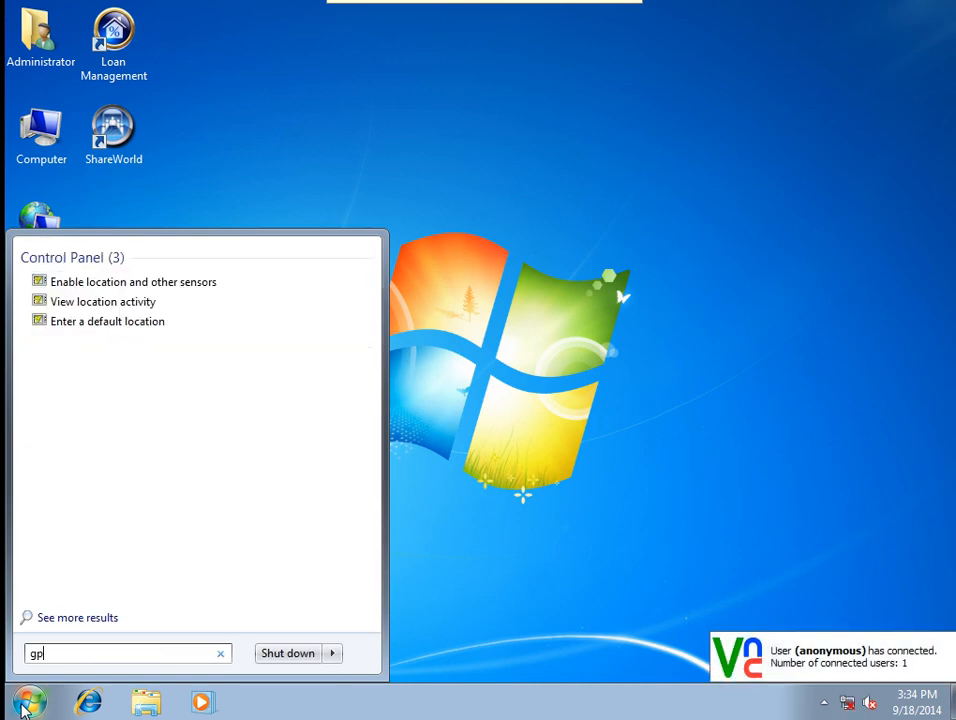
pyautogui.write('edit.msc')
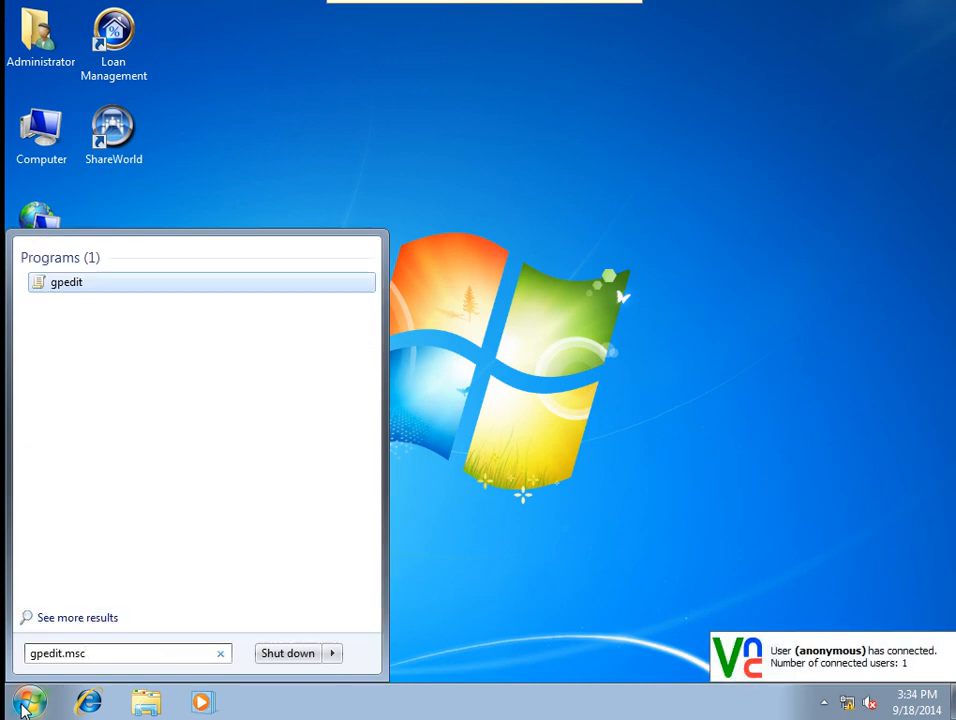
pyautogui.press('Return')
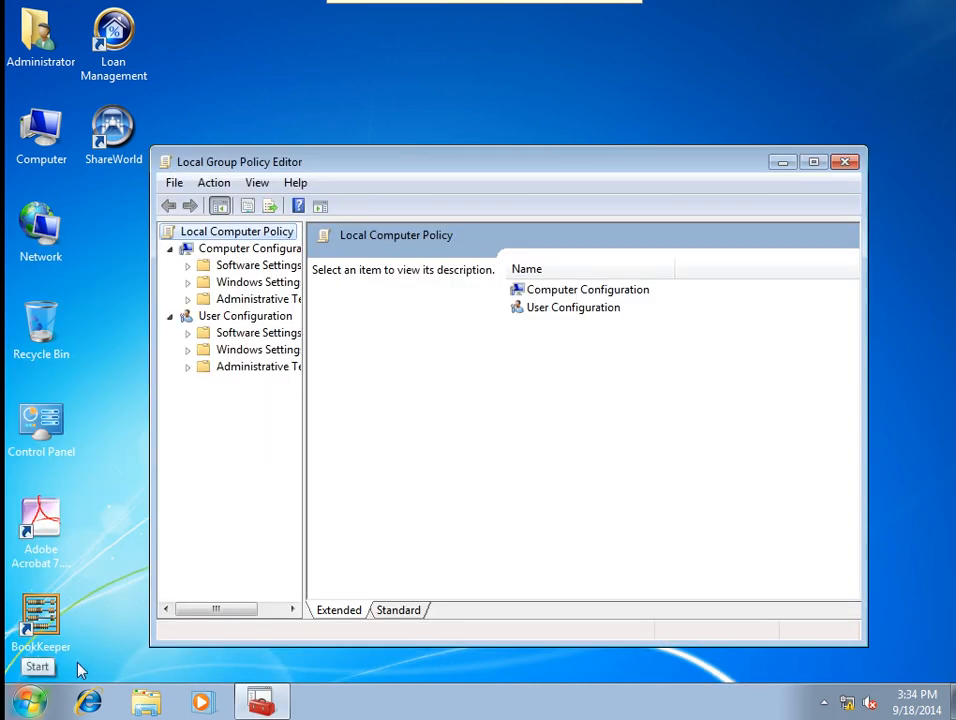
# Maximize the editor and open Security Settings > Local Policies > User Rights Assignment, selecting Change the system time.
pyautogui.doubleClick(357, 165)
pyautogui.moveTo(152, 160); pyautogui.dragTo(217, 160)
pyautogui.doubleClick(95, 131)
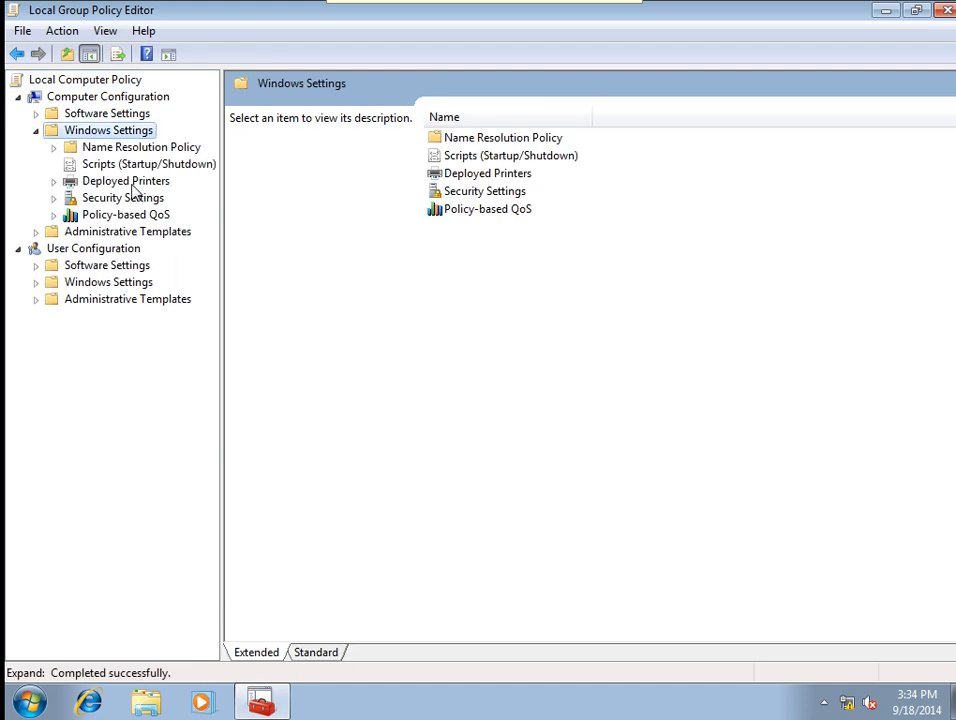
pyautogui.doubleClick(128, 198)
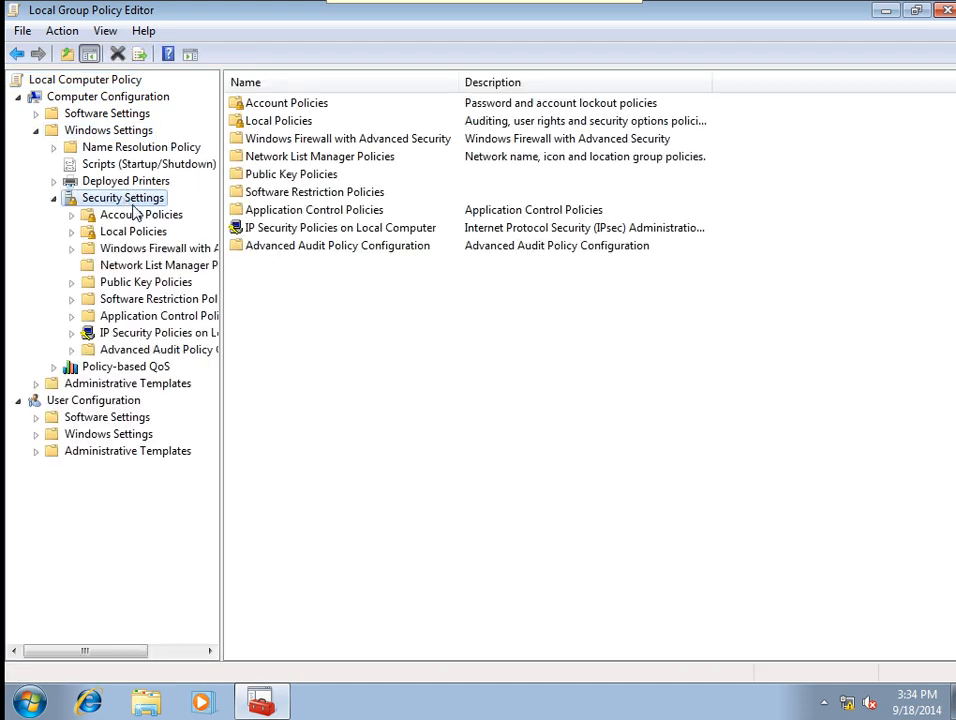
pyautogui.doubleClick(140, 234)
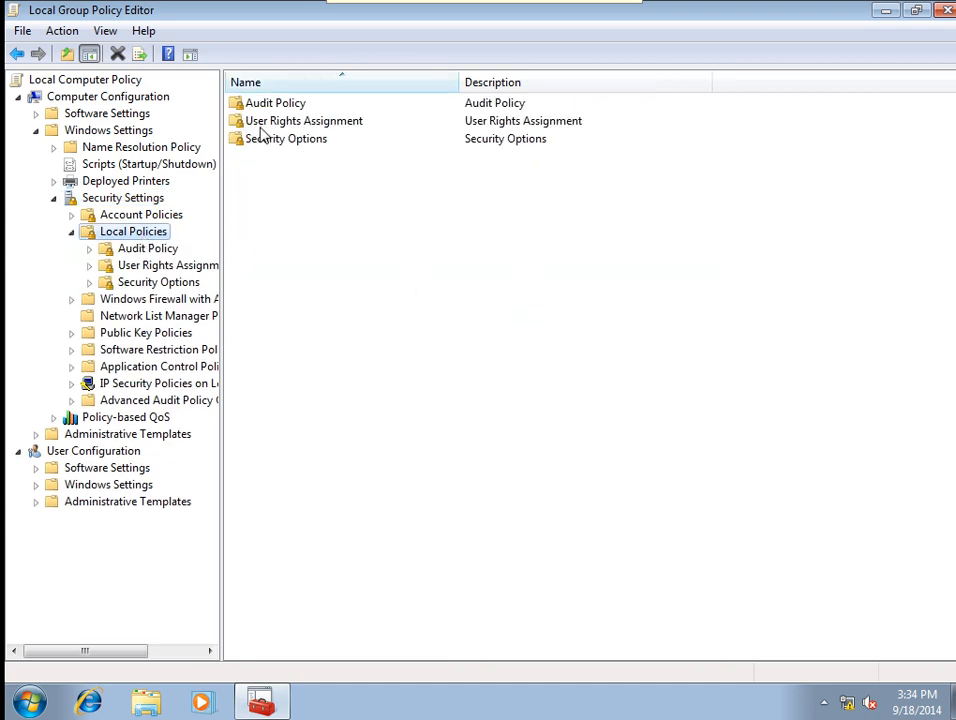
pyautogui.doubleClick(259, 122)
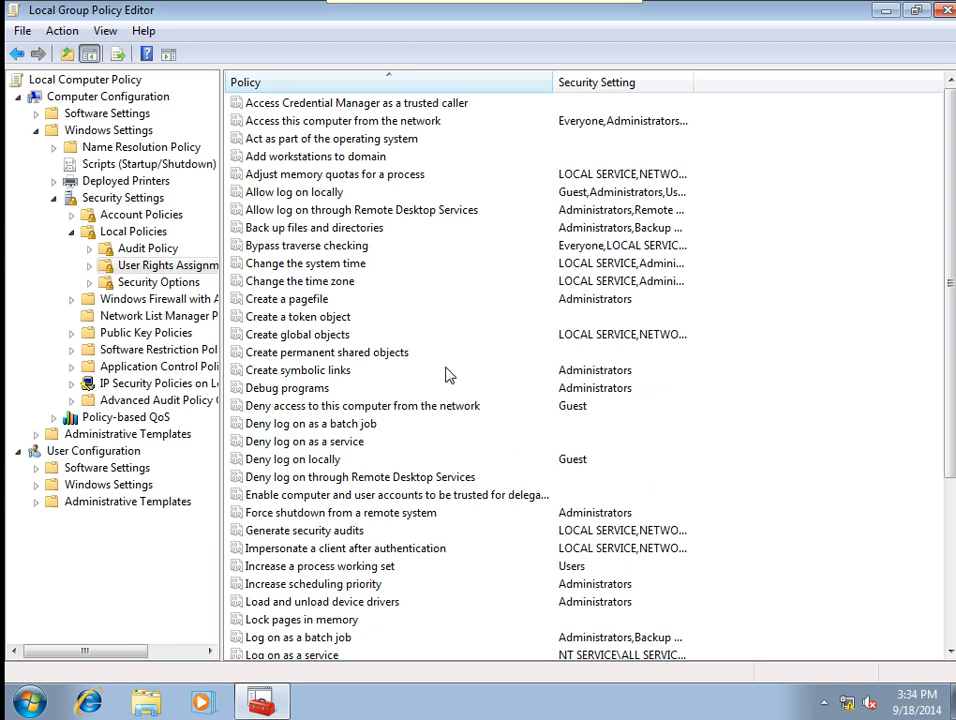
pyautogui.click(297, 266)
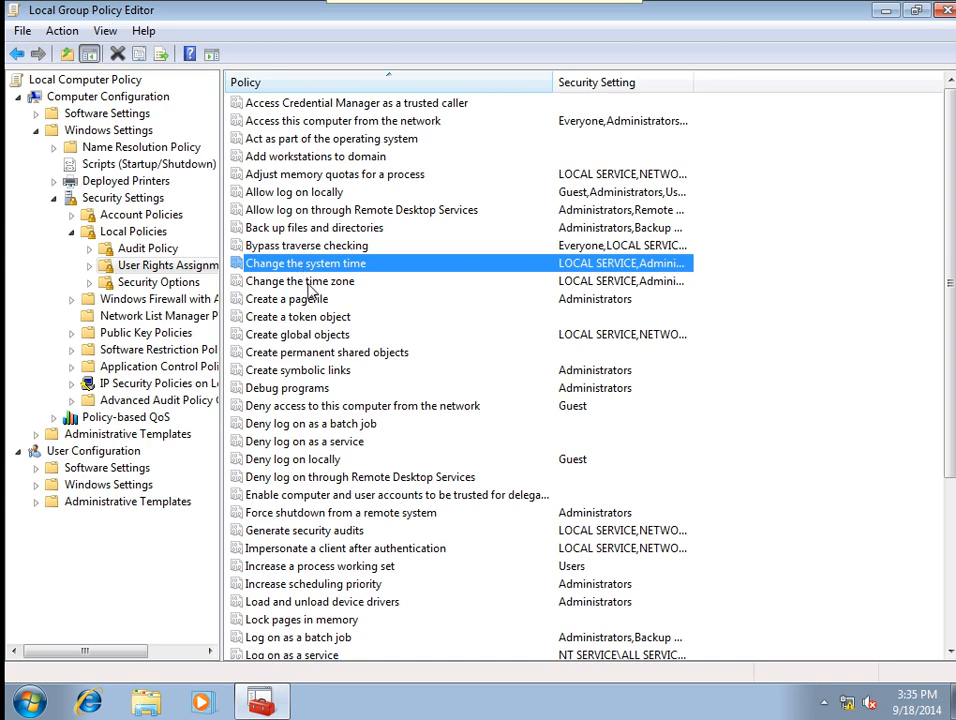
# Add the standard user account to the Change the system time right and apply it.
pyautogui.doubleClick(310, 268)
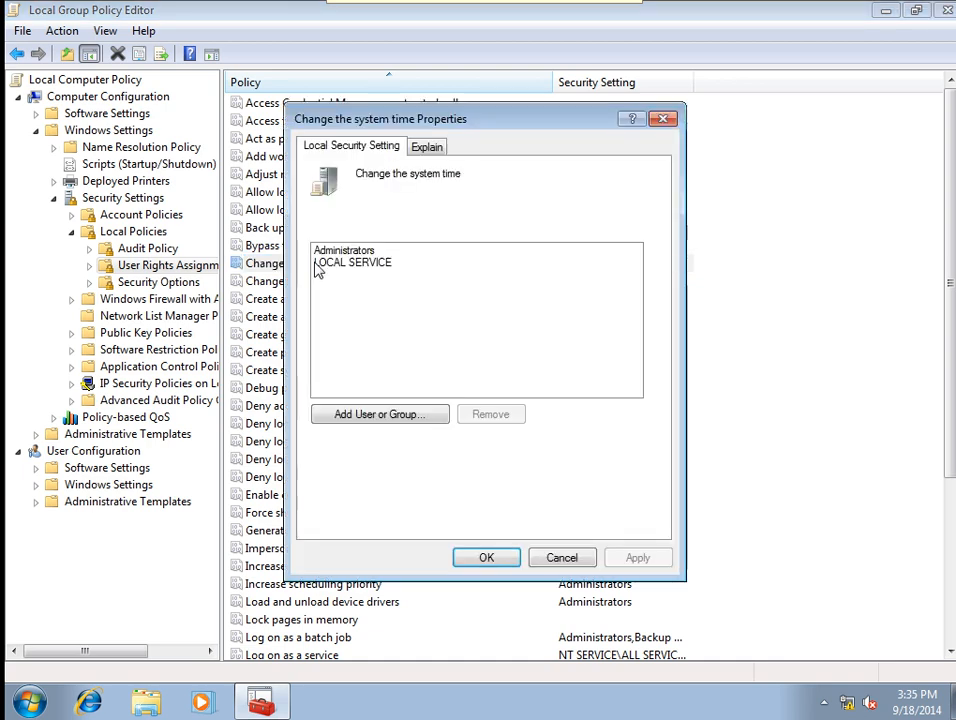
pyautogui.click(357, 415)
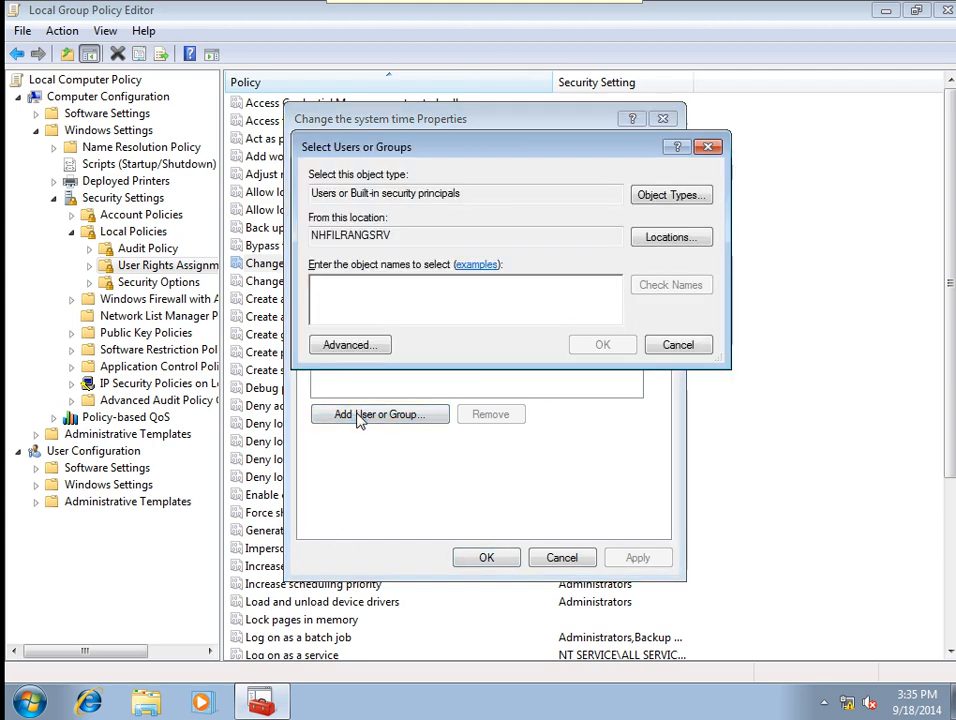
pyautogui.write('ahid')
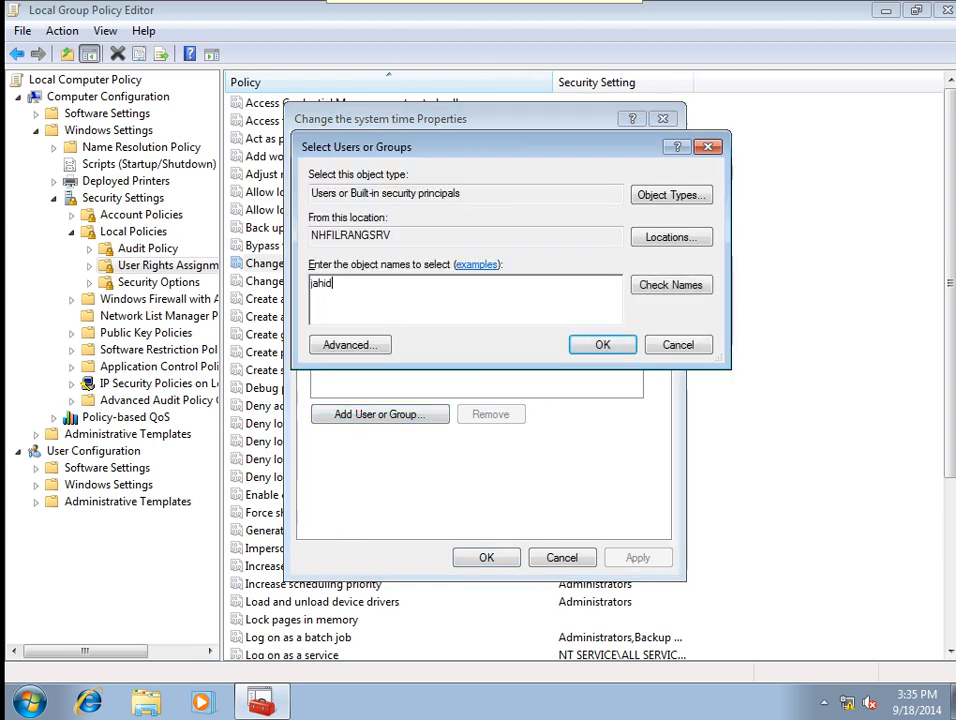
pyautogui.click(670, 286)
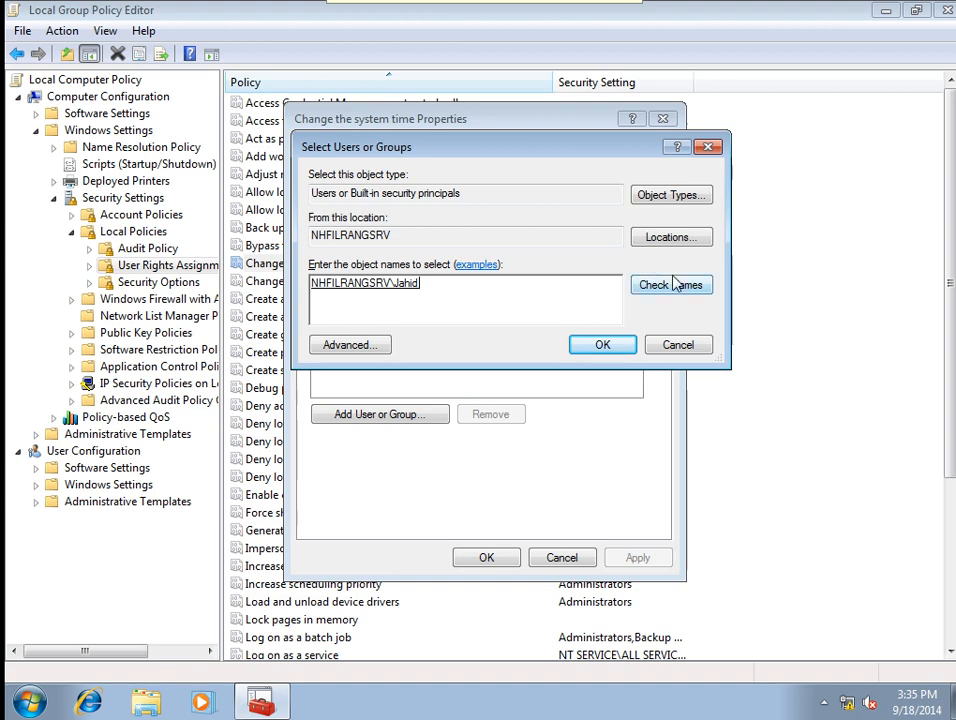
pyautogui.click(360, 346)
pyautogui.click(740, 323)
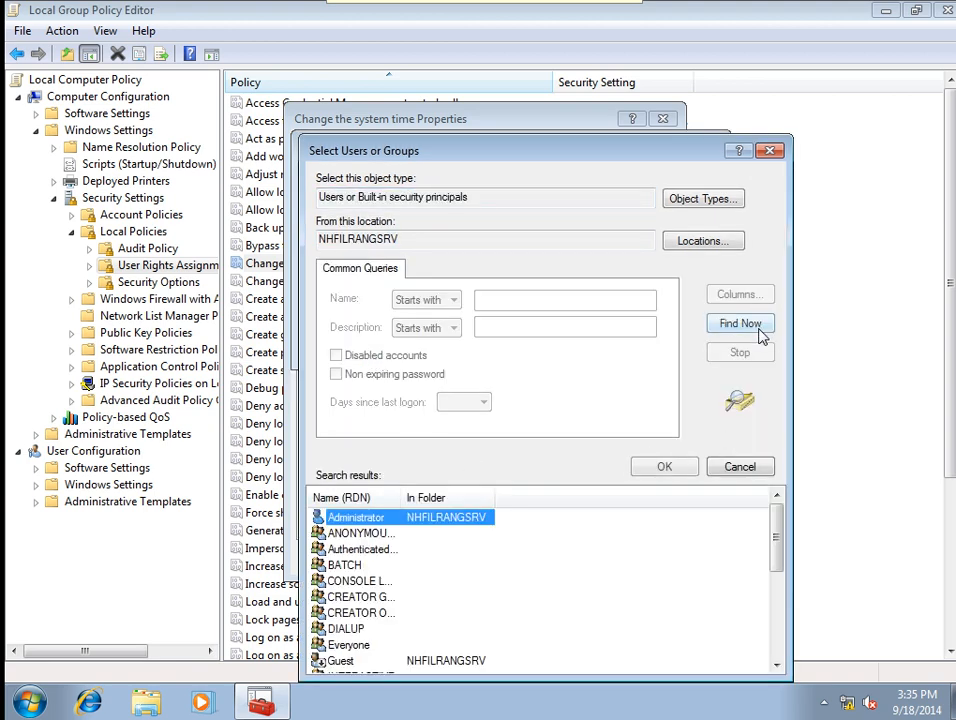
pyautogui.scroll(-1, 779, 570)
pyautogui.moveTo(779, 570); pyautogui.dragTo(775, 669)
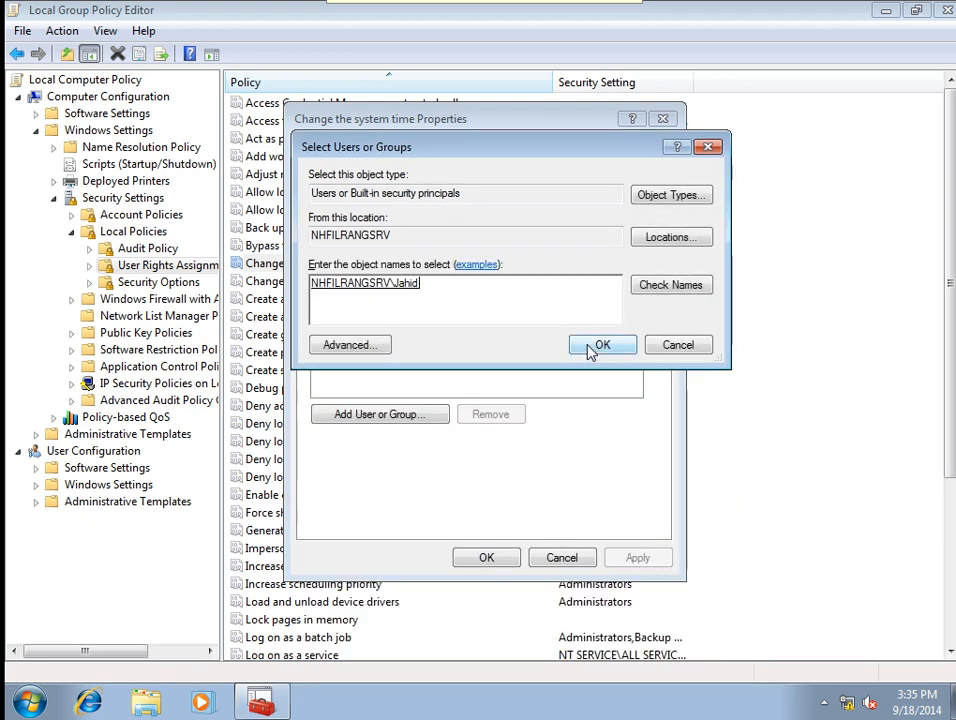
pyautogui.click(593, 349)
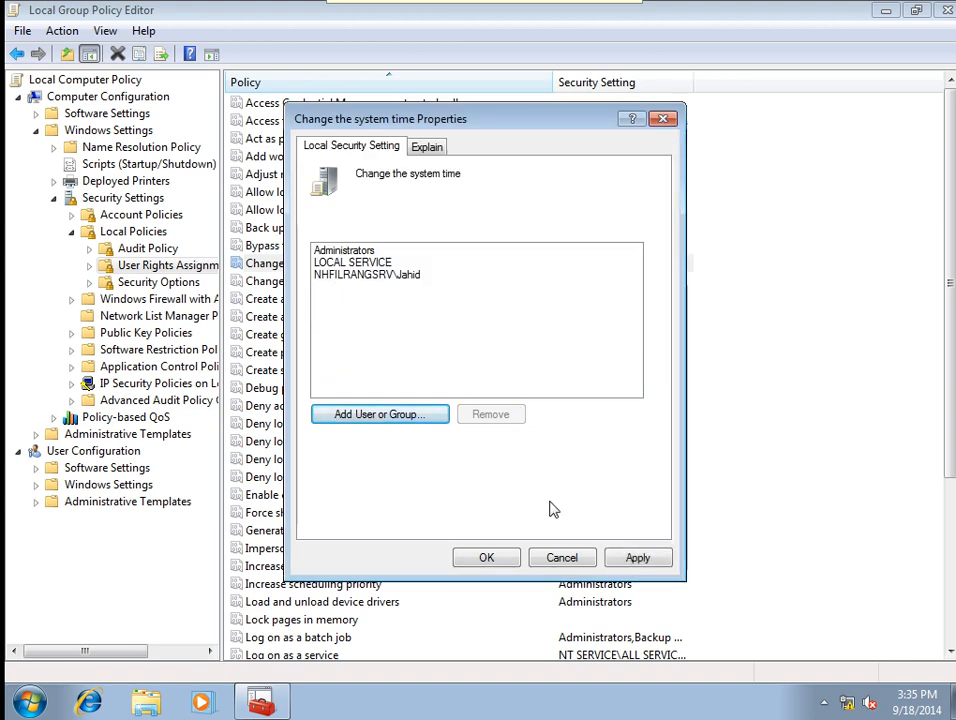
pyautogui.click(640, 558)
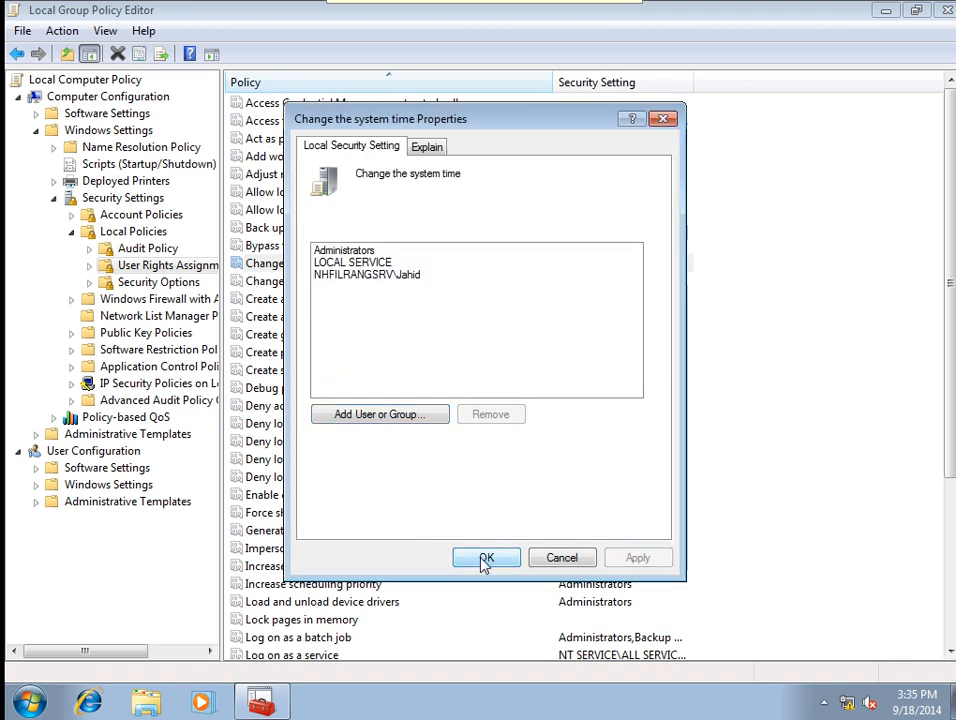
pyautogui.click(484, 560)
# Add the same user to the Change the time zone right, then close the editor.
pyautogui.doubleClick(290, 283)
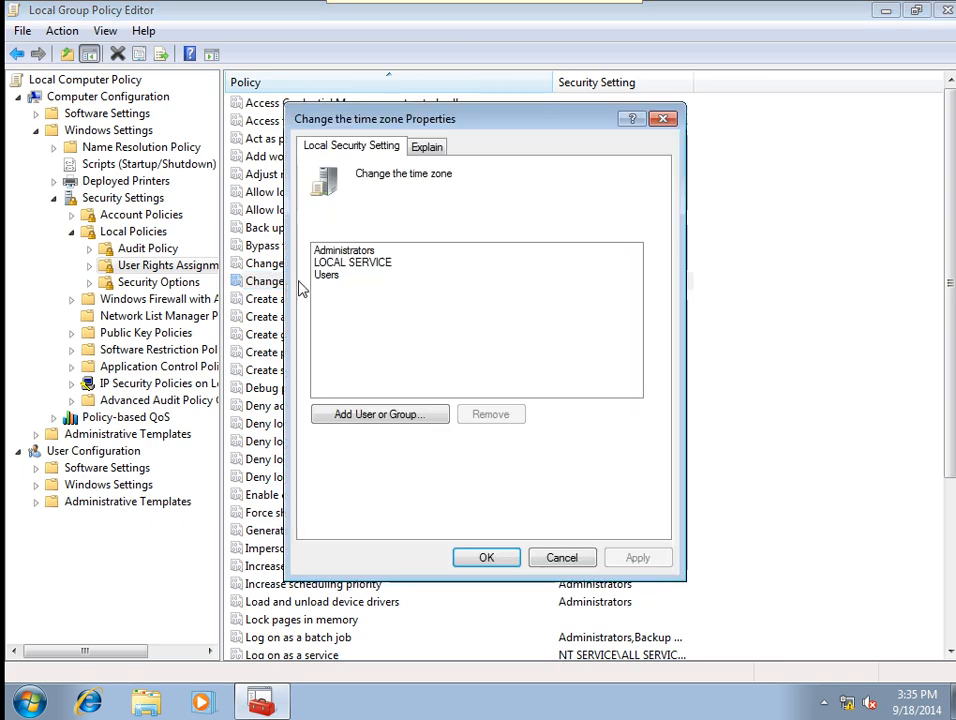
pyautogui.click(374, 428)
pyautogui.write('jah')
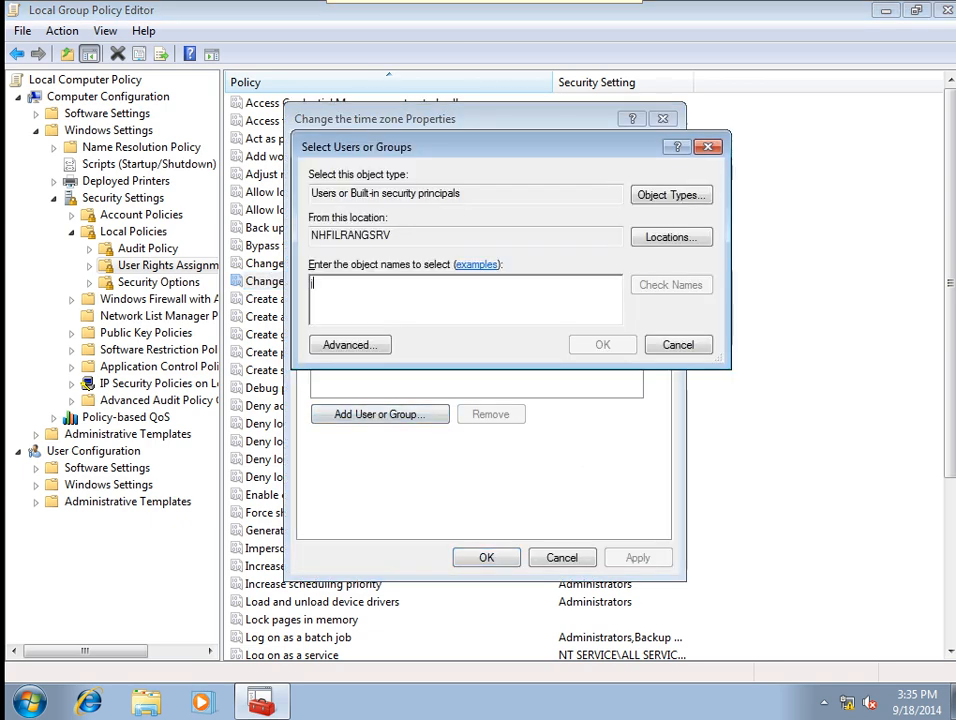
pyautogui.write('id')
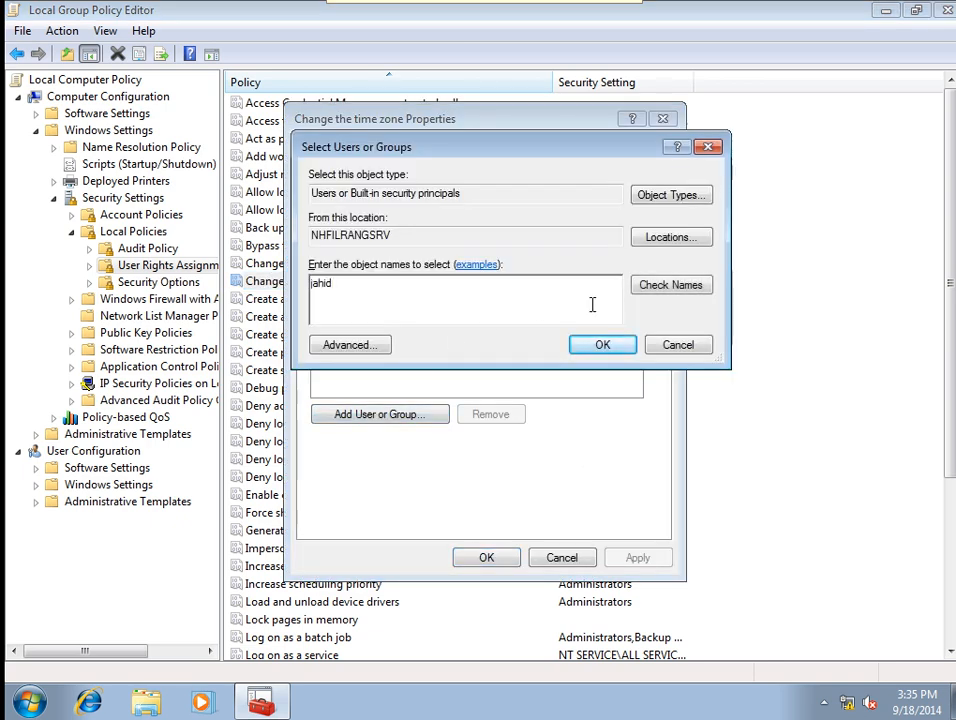
pyautogui.click(650, 286)
pyautogui.click(595, 346)
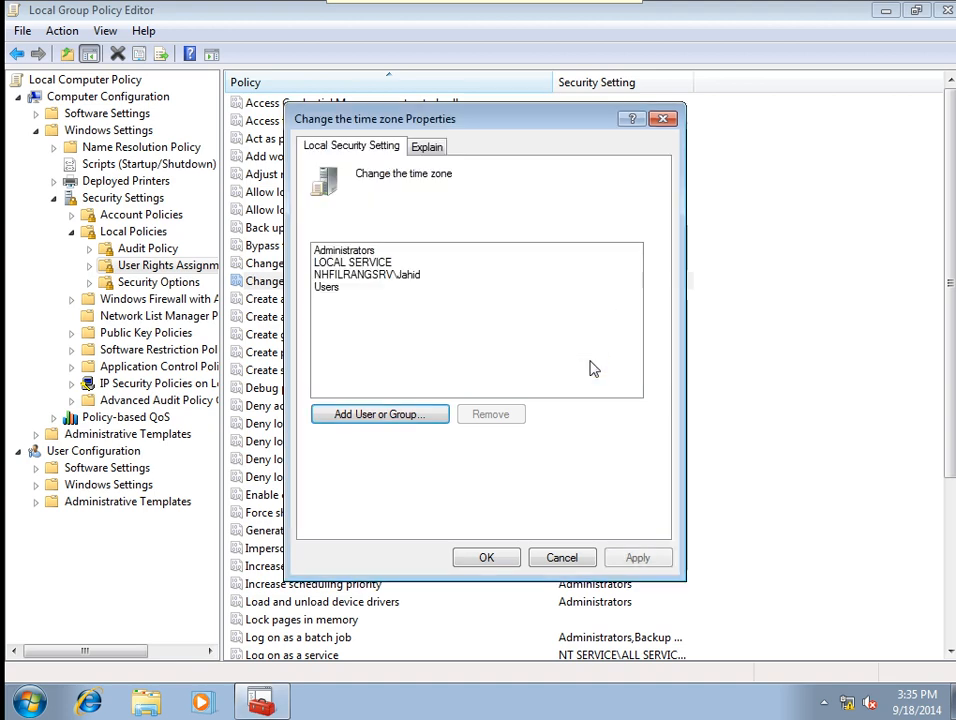
pyautogui.click(638, 558)
pyautogui.click(489, 563)
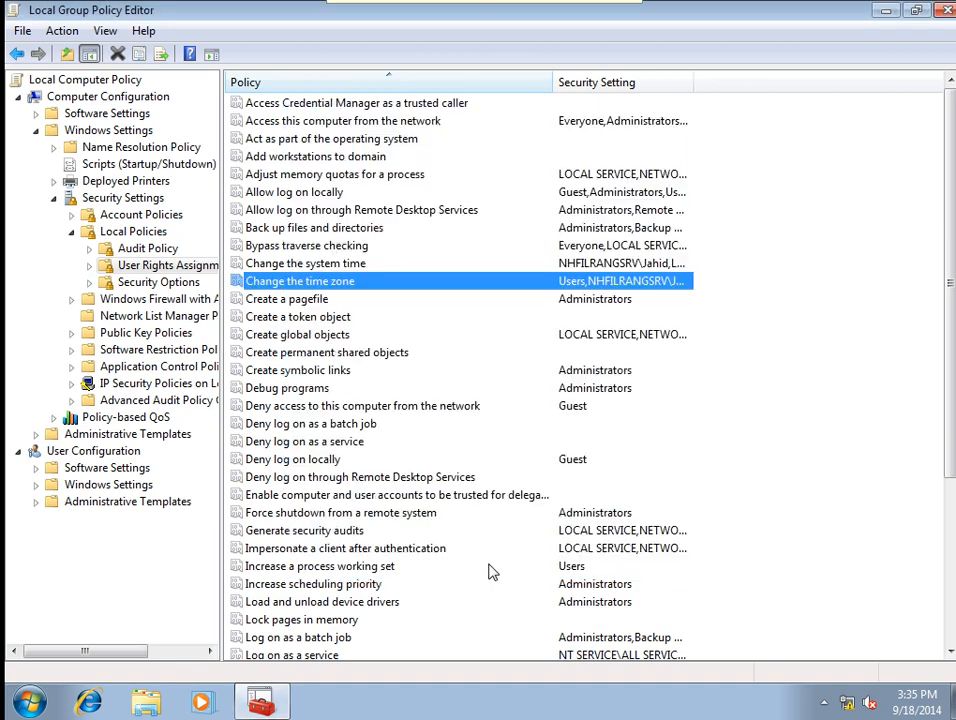
pyautogui.click(946, 10)
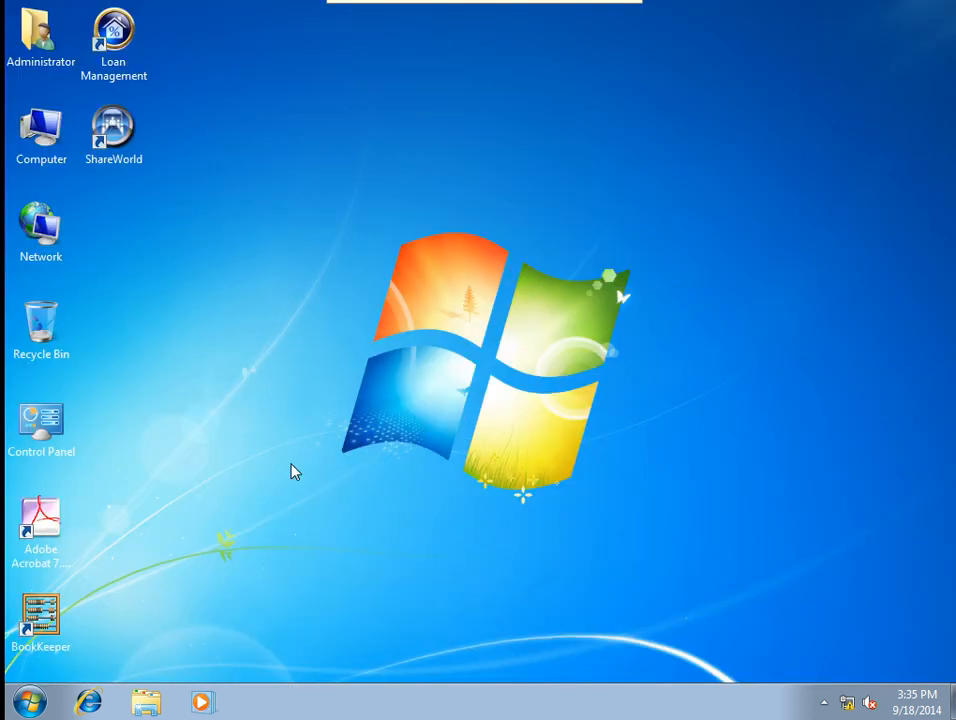
# Run gpupdate /force in Command Prompt, then close the window.
pyautogui.click(13, 707)
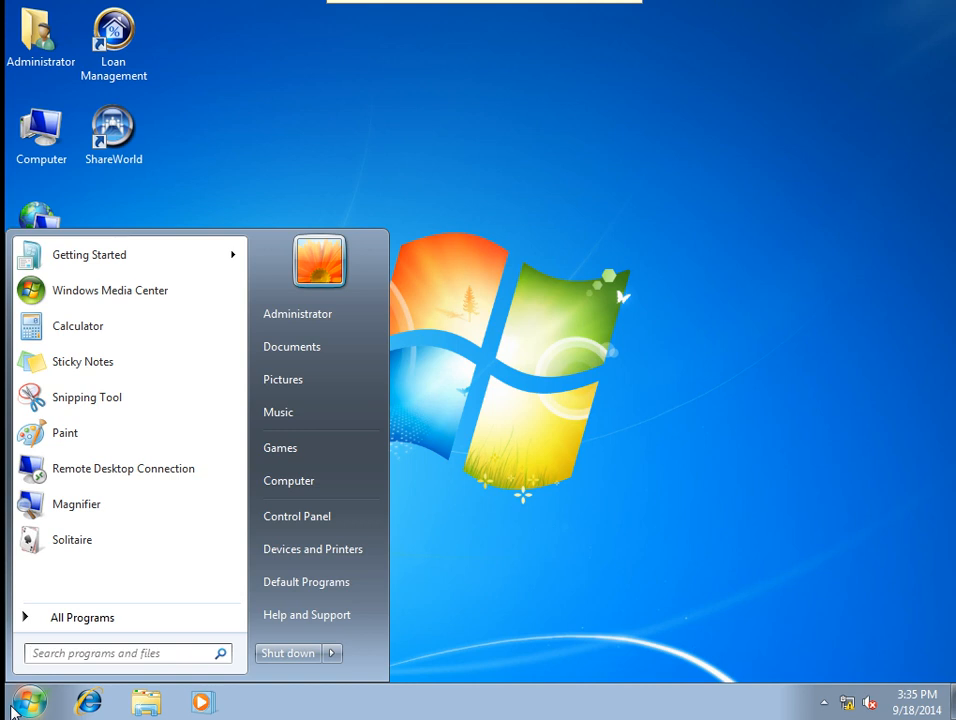
pyautogui.write('cmd')
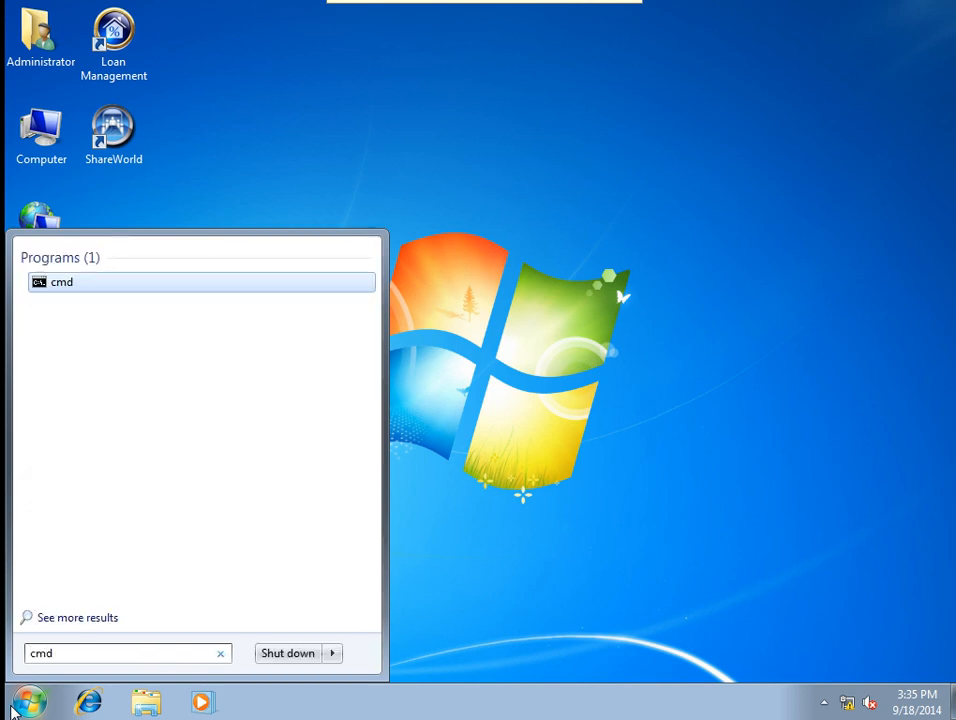
pyautogui.press('Return')
pyautogui.write('gpupdate /for')
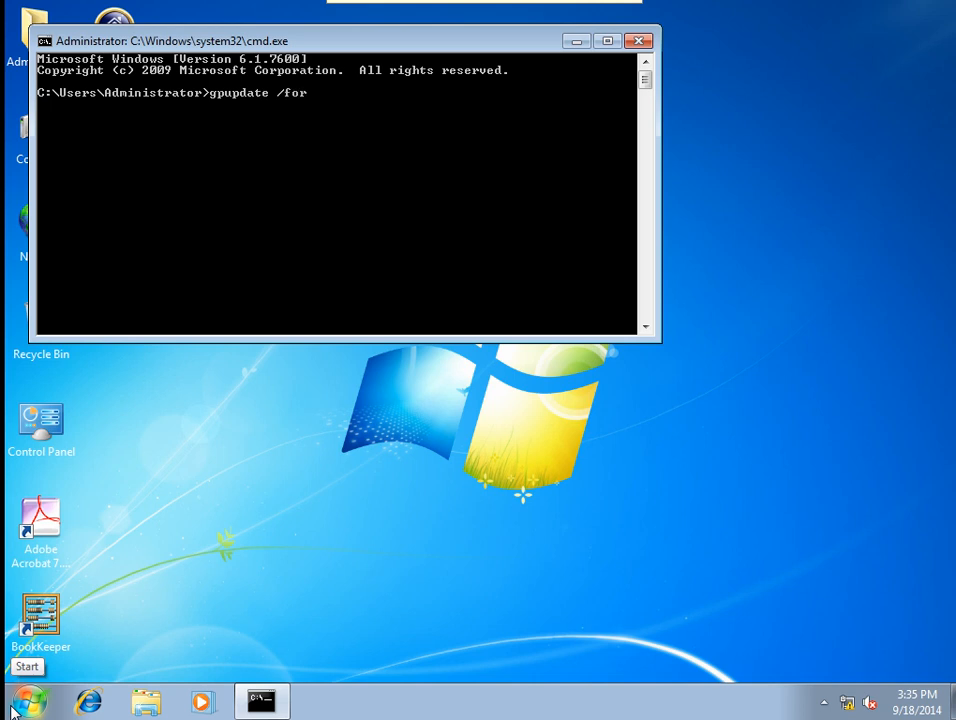
pyautogui.write('ce')
pyautogui.press('Return')
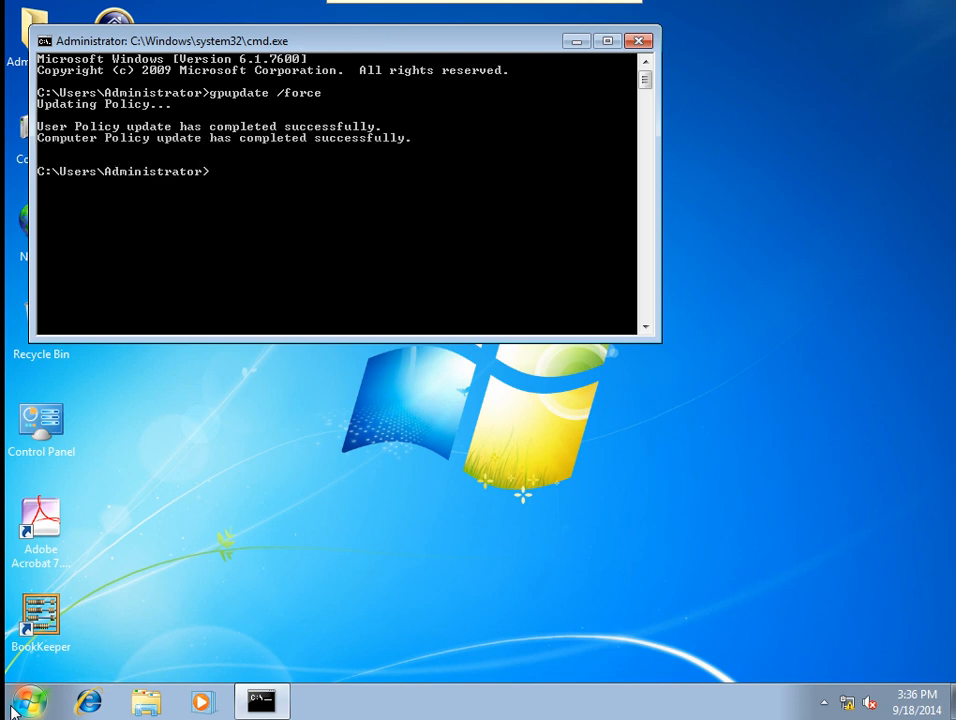
pyautogui.click(641, 42)
# Log off the Administrator session.
pyautogui.click(29, 703)
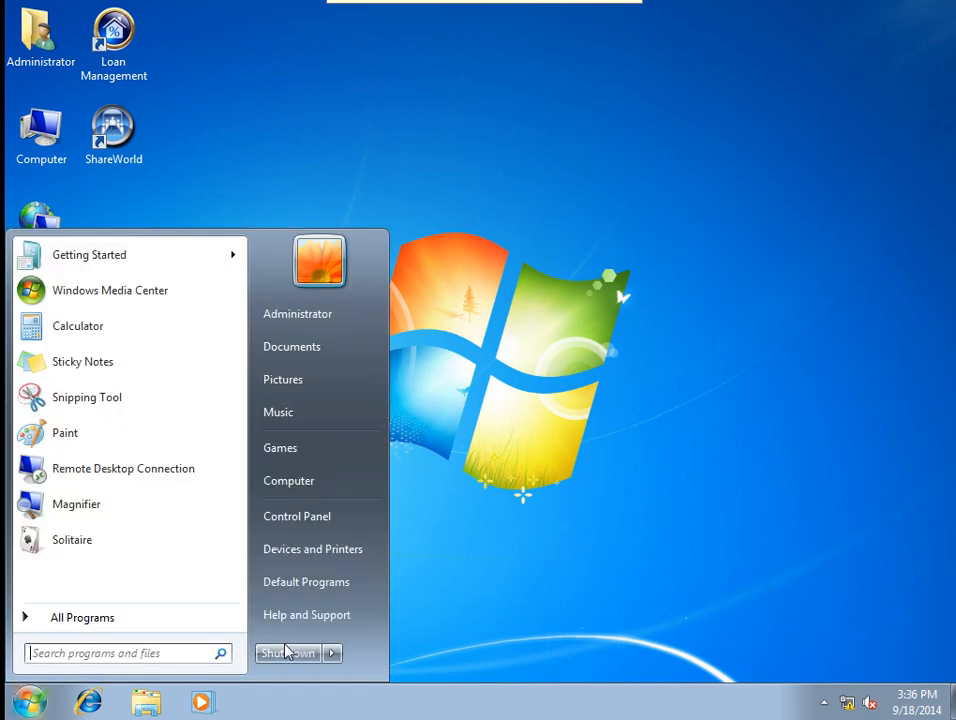
pyautogui.click(340, 653)
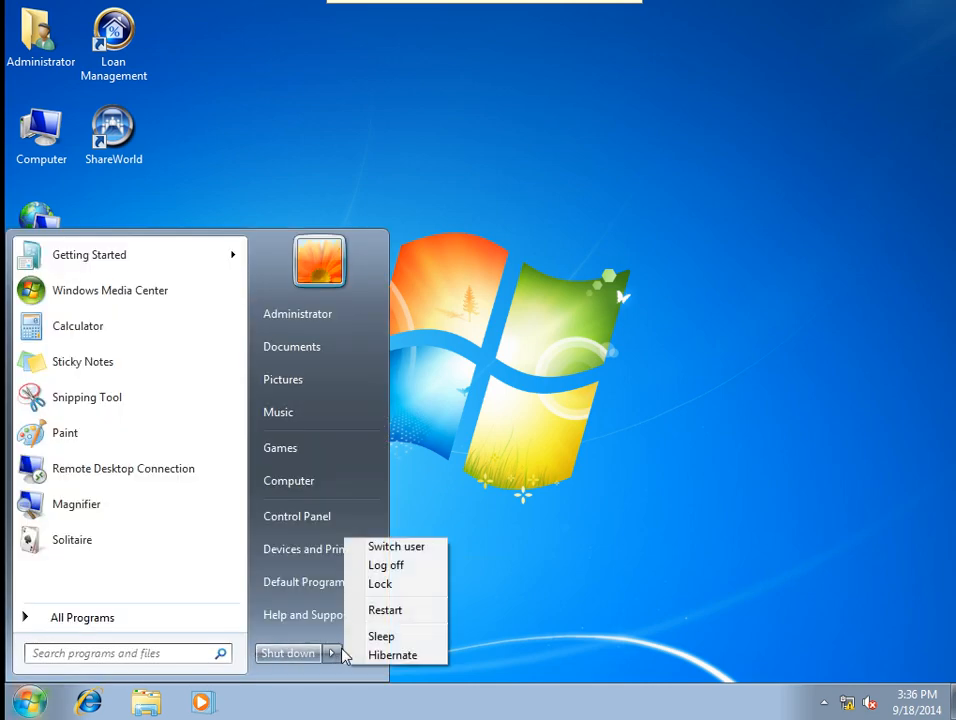
pyautogui.click(378, 566)
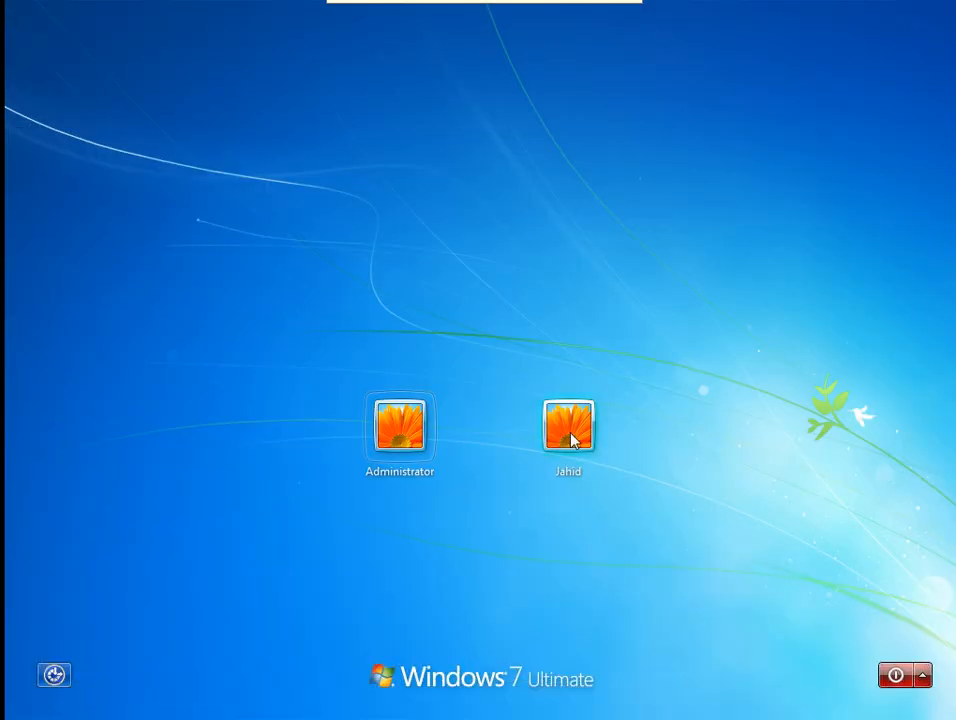
# Sign in as the standard user and try changing the date, picking September 14 and 3, then cancel.
pyautogui.click(572, 437)
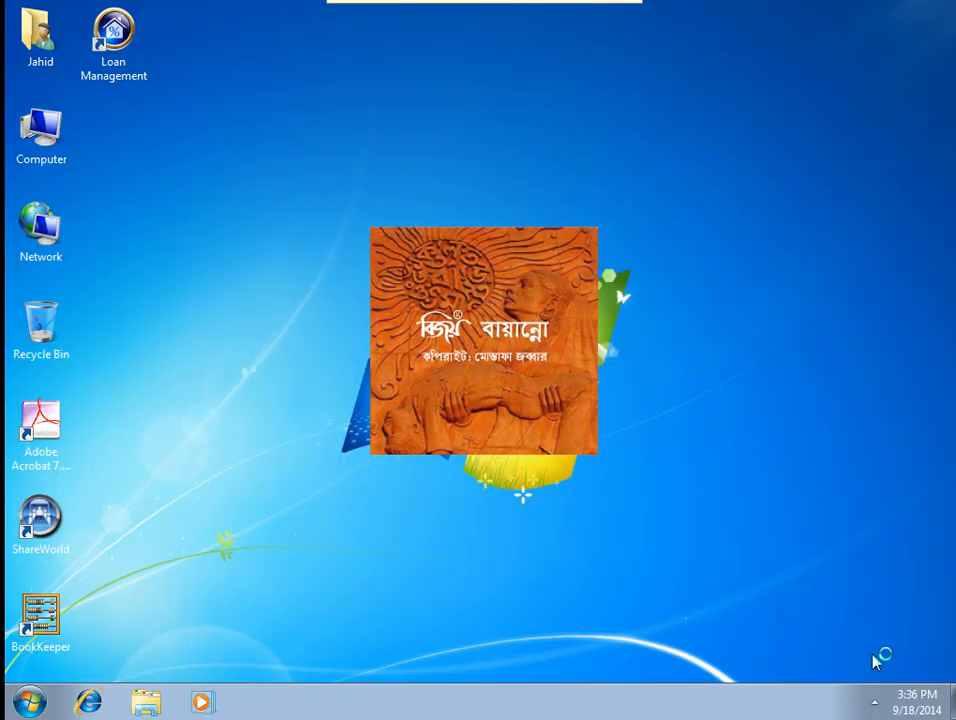
pyautogui.click(912, 707)
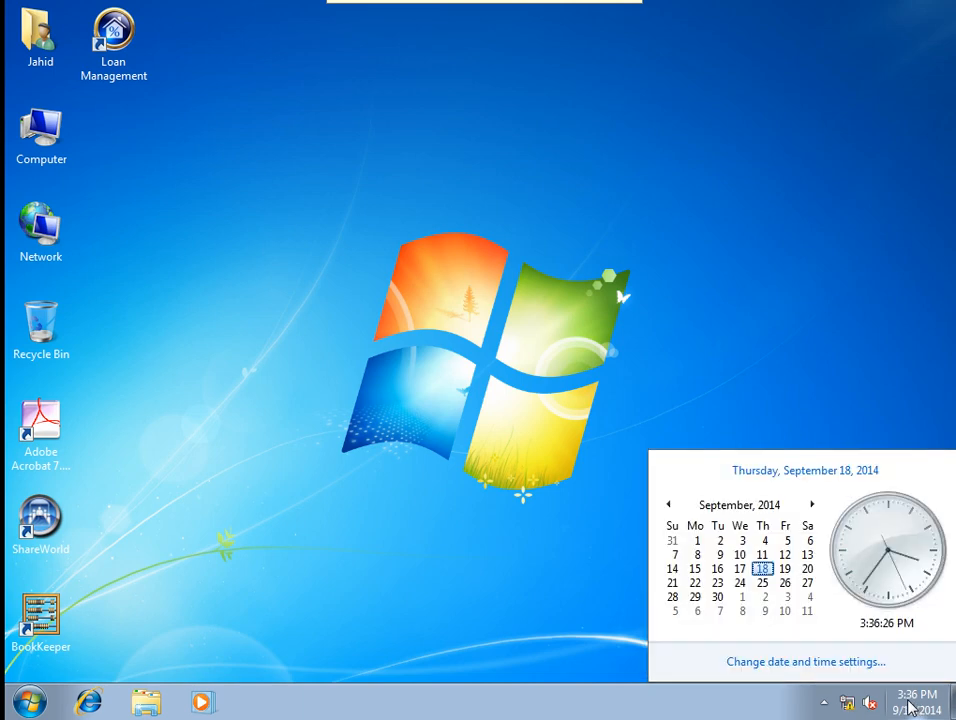
pyautogui.click(839, 664)
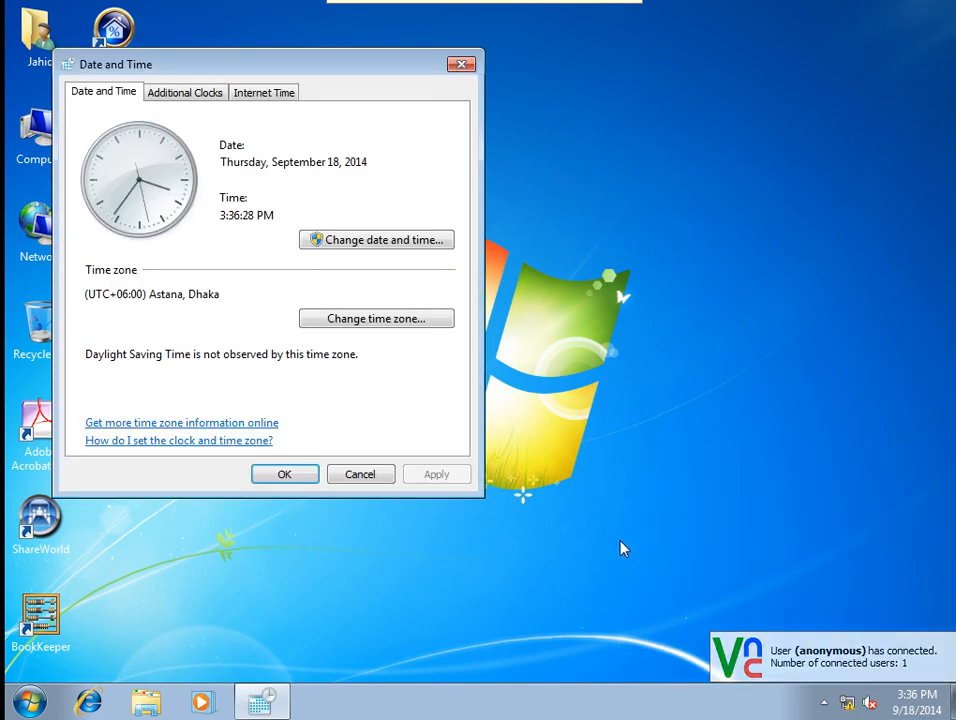
pyautogui.click(356, 242)
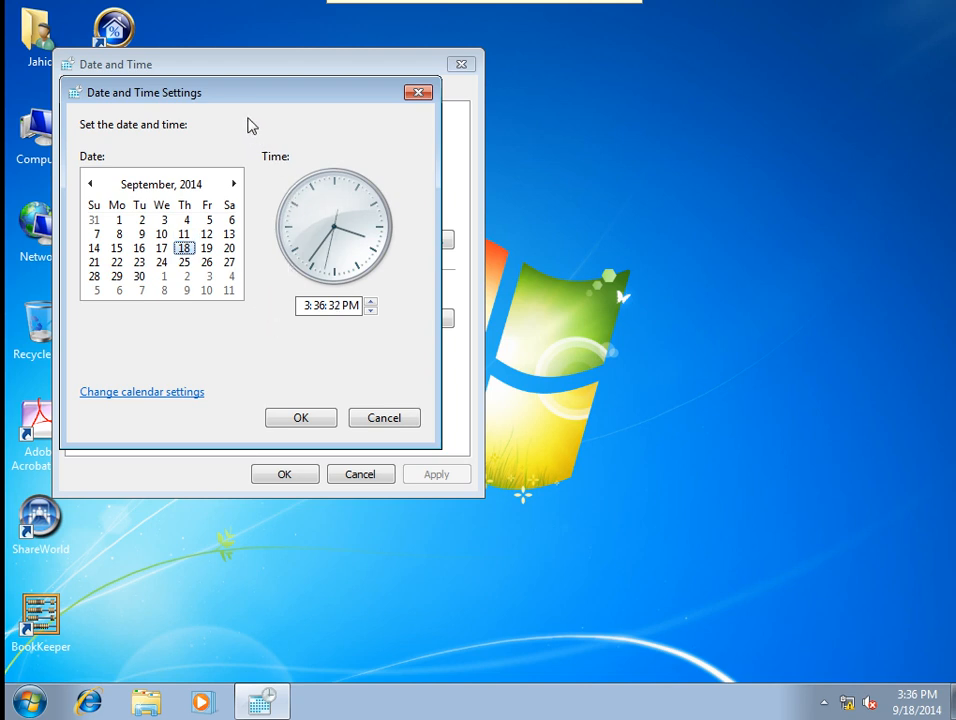
pyautogui.moveTo(300, 98); pyautogui.dragTo(473, 125)
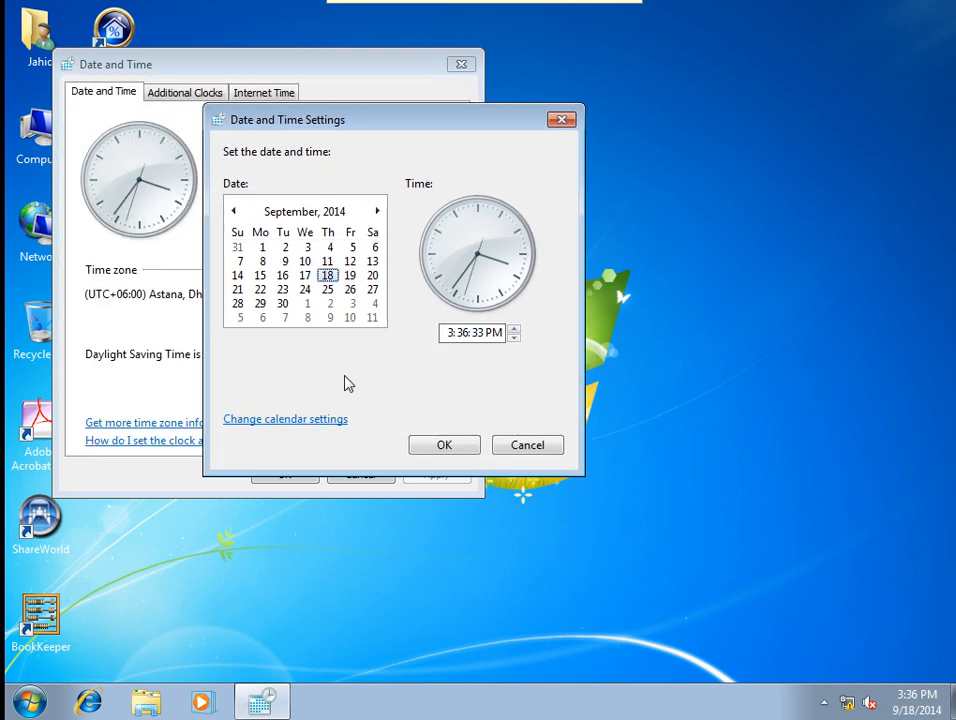
pyautogui.click(237, 275)
pyautogui.click(307, 247)
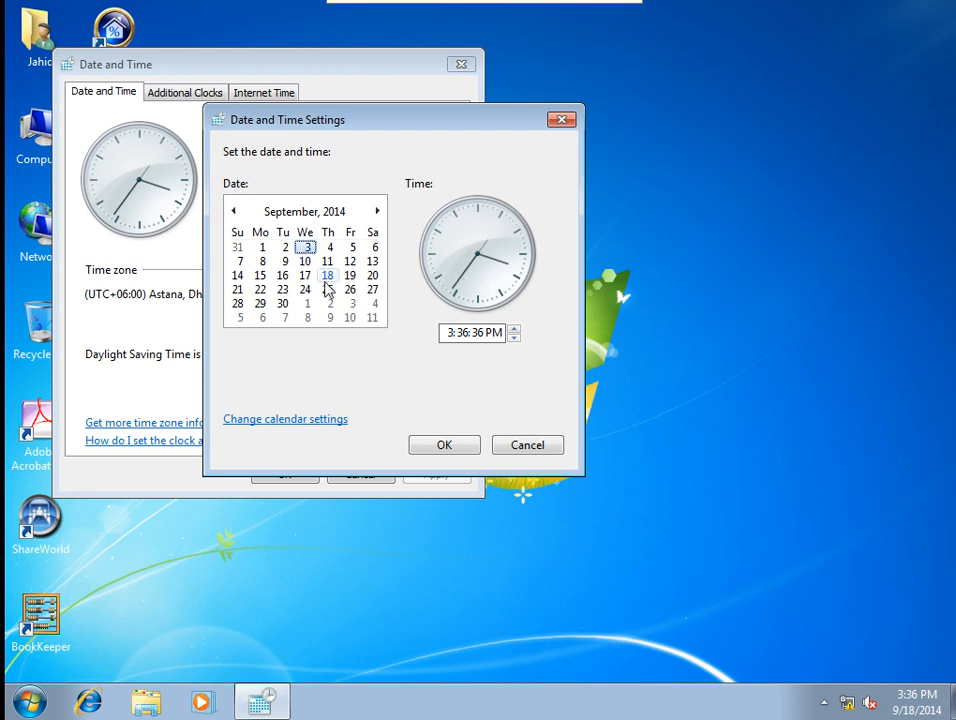
pyautogui.click(527, 445)
# Open the time zone list at (UTC+06:00) Astana, Dhaka, cancel, and close Date and Time.
pyautogui.click(365, 320)
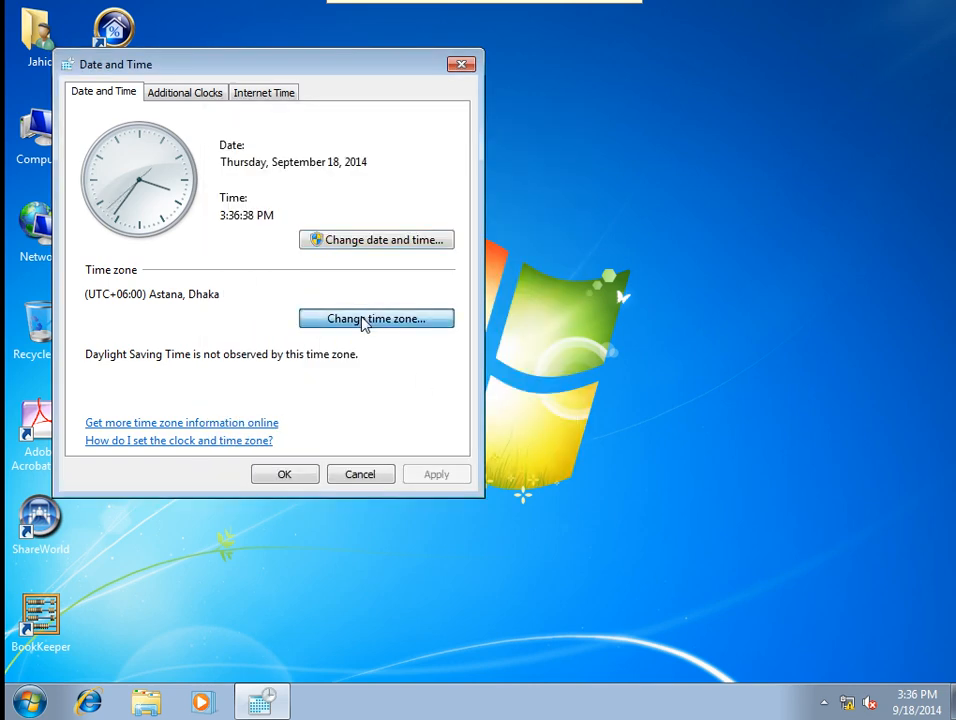
pyautogui.click(213, 172)
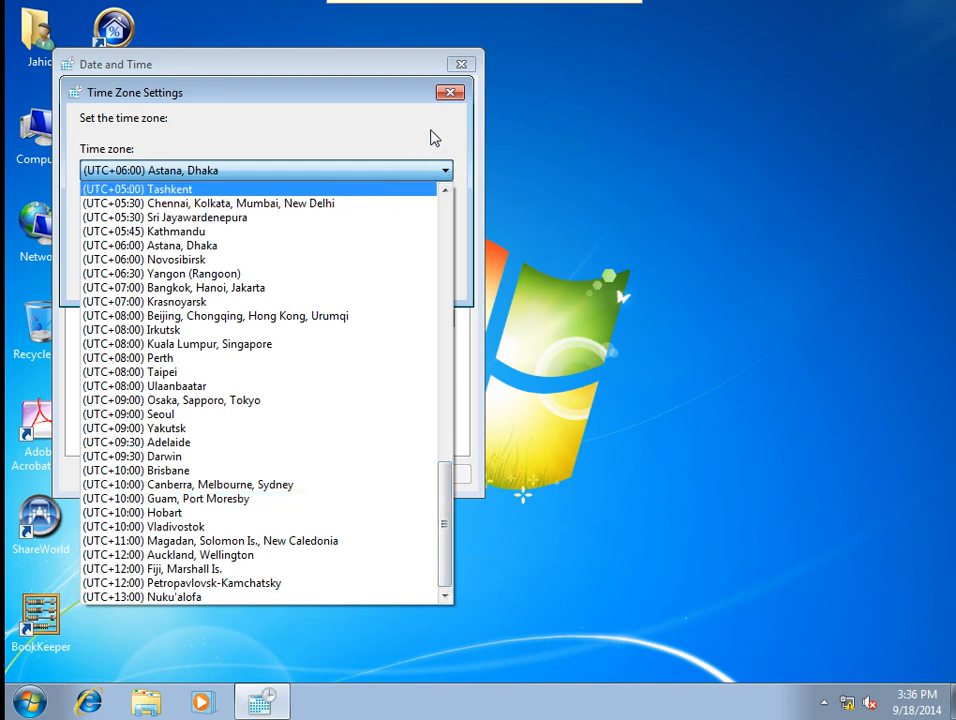
pyautogui.click(458, 96)
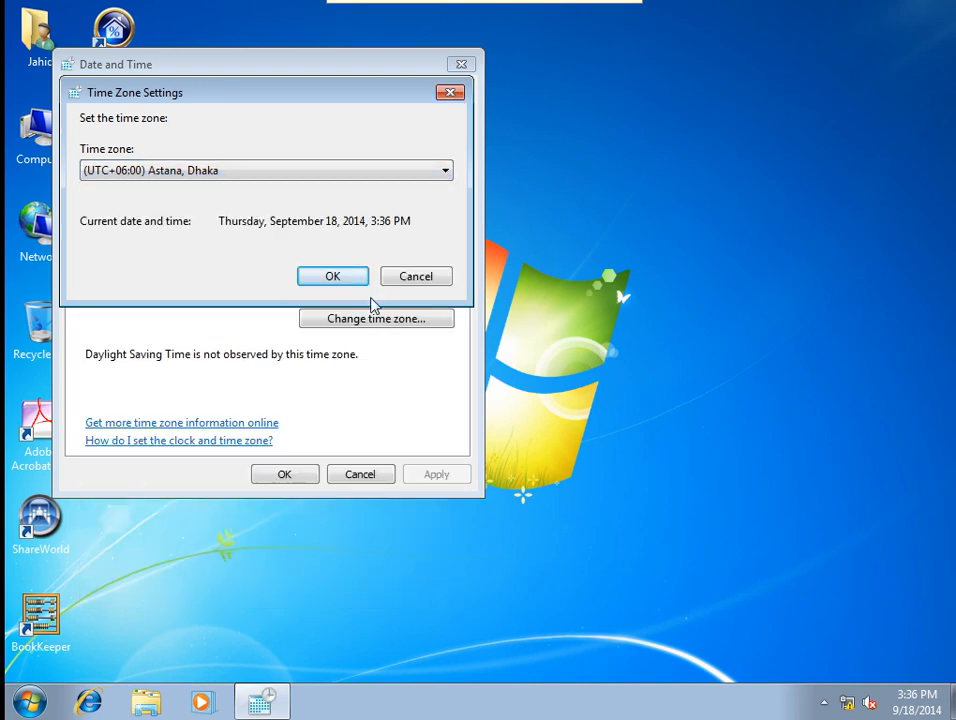
pyautogui.click(412, 274)
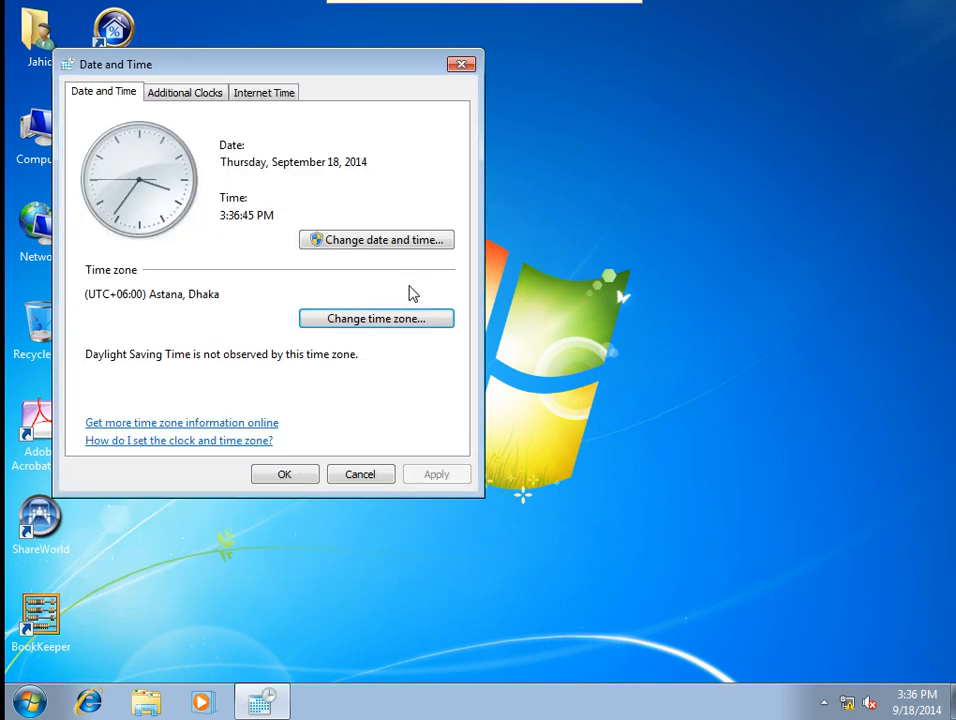
pyautogui.click(349, 478)
# Refresh the desktop and log off the standard user.
pyautogui.rightClick(363, 305)
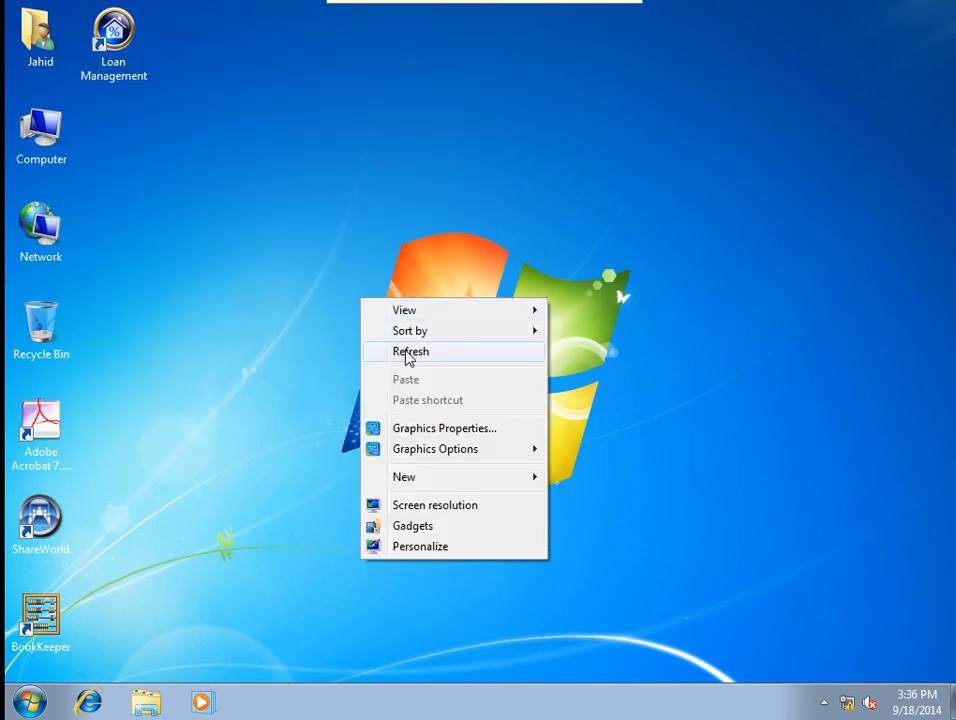
pyautogui.click(406, 352)
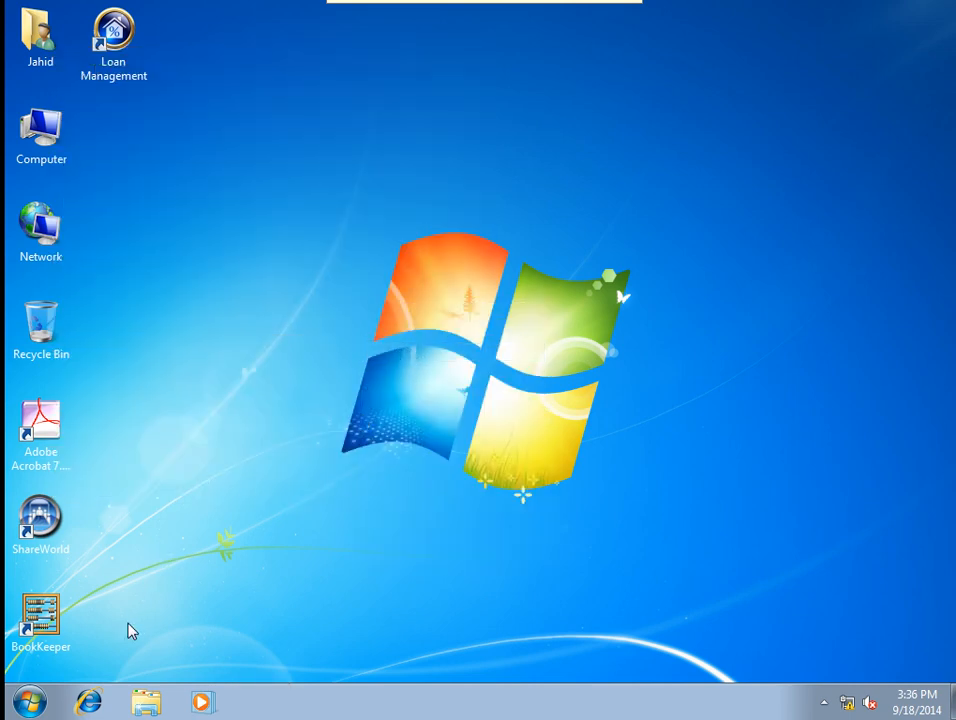
pyautogui.click(32, 700)
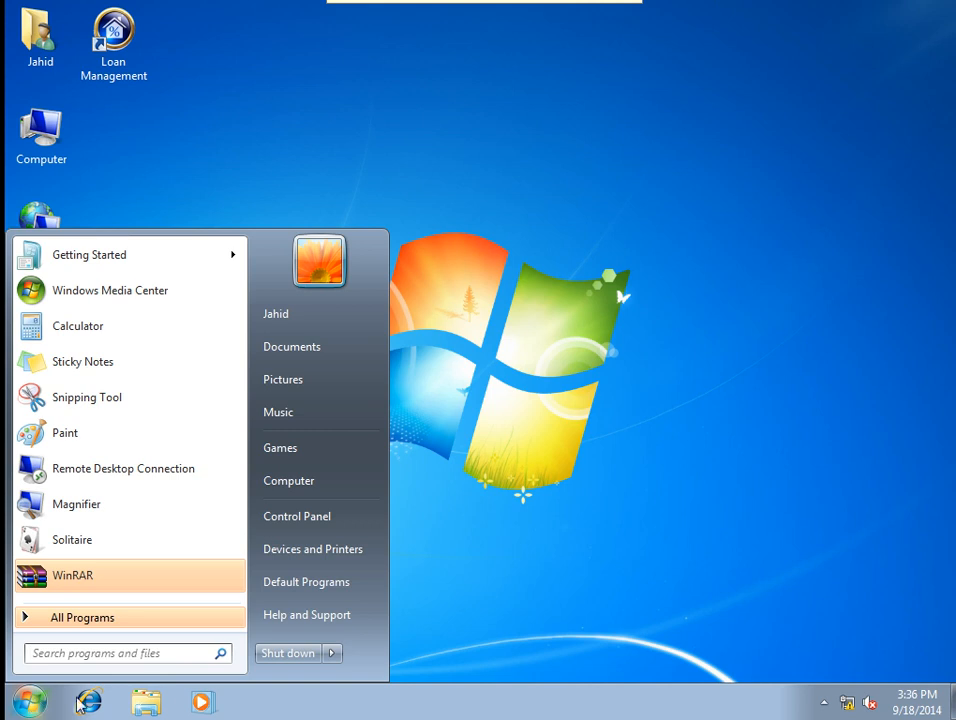
pyautogui.moveTo(335, 658)
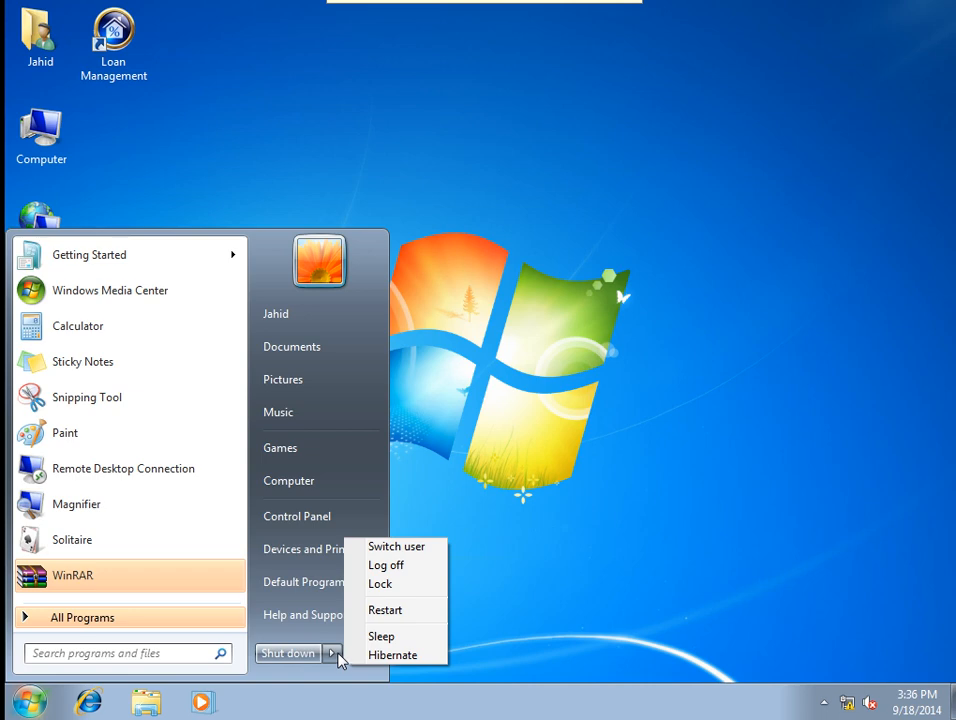
pyautogui.click(389, 567)
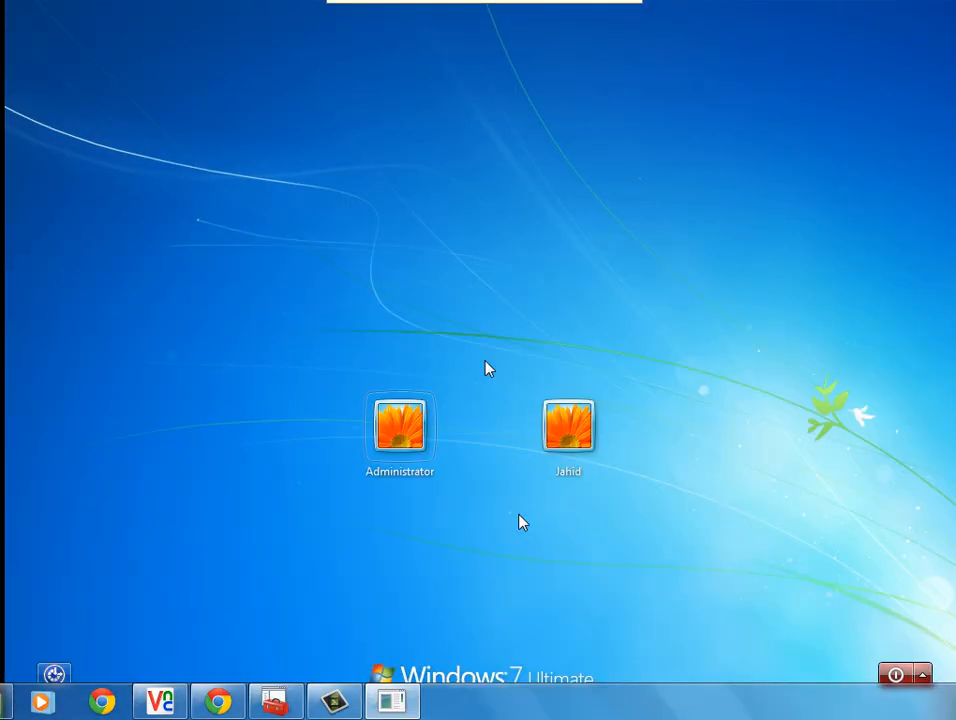
# Sign in as Administrator, correcting a mistyped password, and bring up the Start menu.
pyautogui.click(388, 438)
pyautogui.write('***')
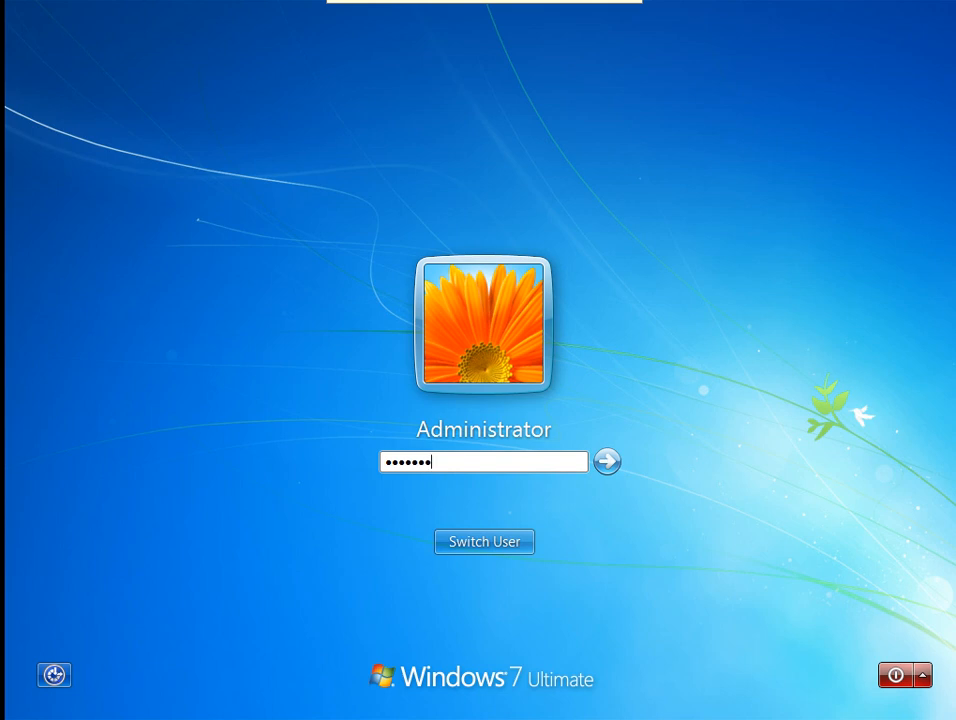
pyautogui.press('BackSpace')
pyautogui.press('BackSpace')
pyautogui.press('BackSpace')
pyautogui.press('BackSpace')
pyautogui.press('BackSpace')
pyautogui.press('BackSpace')
pyautogui.press('BackSpace')
pyautogui.write('************')
pyautogui.press('Return')
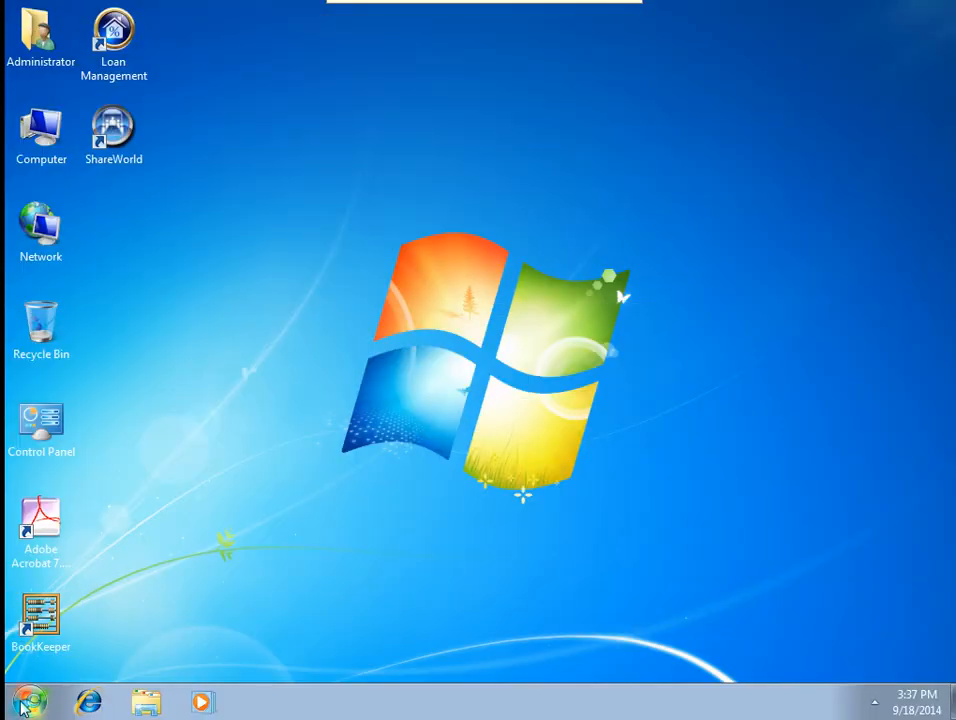
pyautogui.click(26, 703)
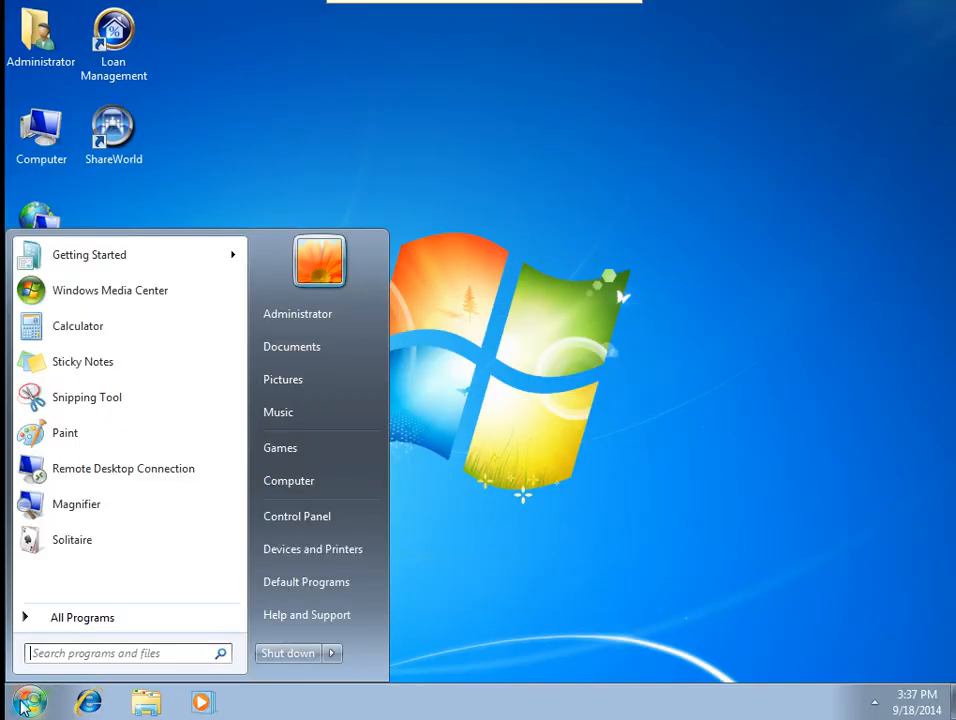
# Raise the User Account Control slider to Always notify, save it, and close Control Panel.
pyautogui.click(300, 515)
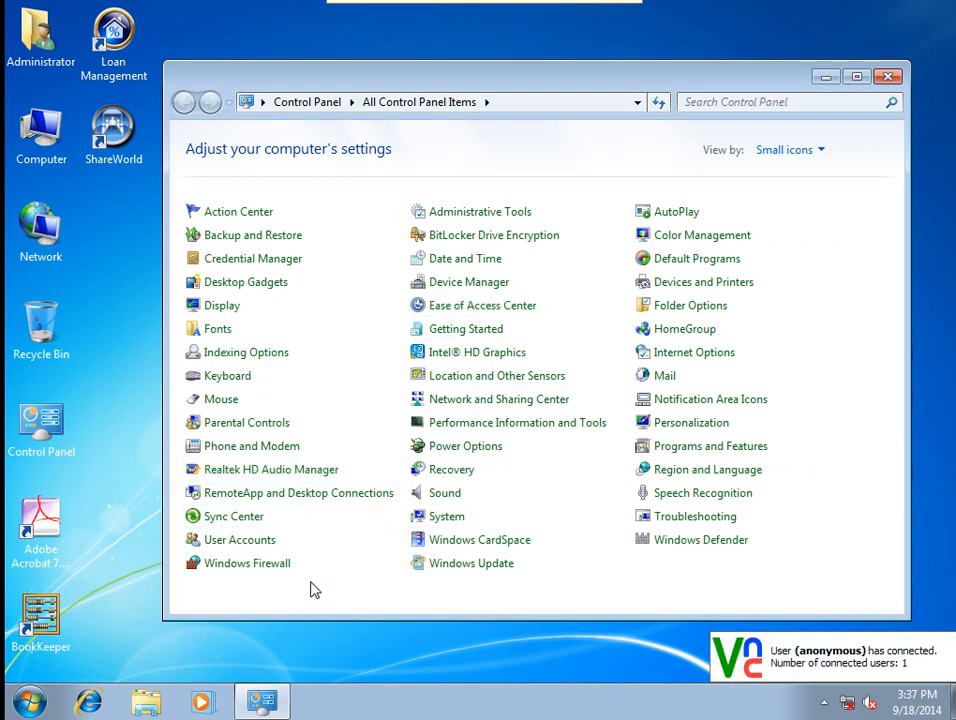
pyautogui.click(258, 540)
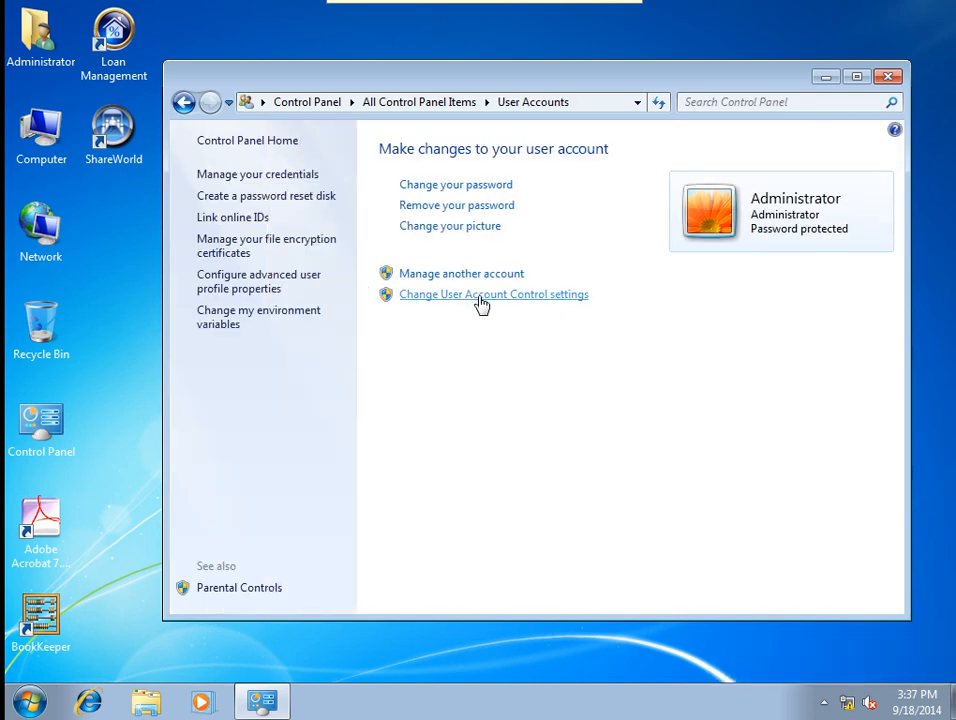
pyautogui.click(481, 300)
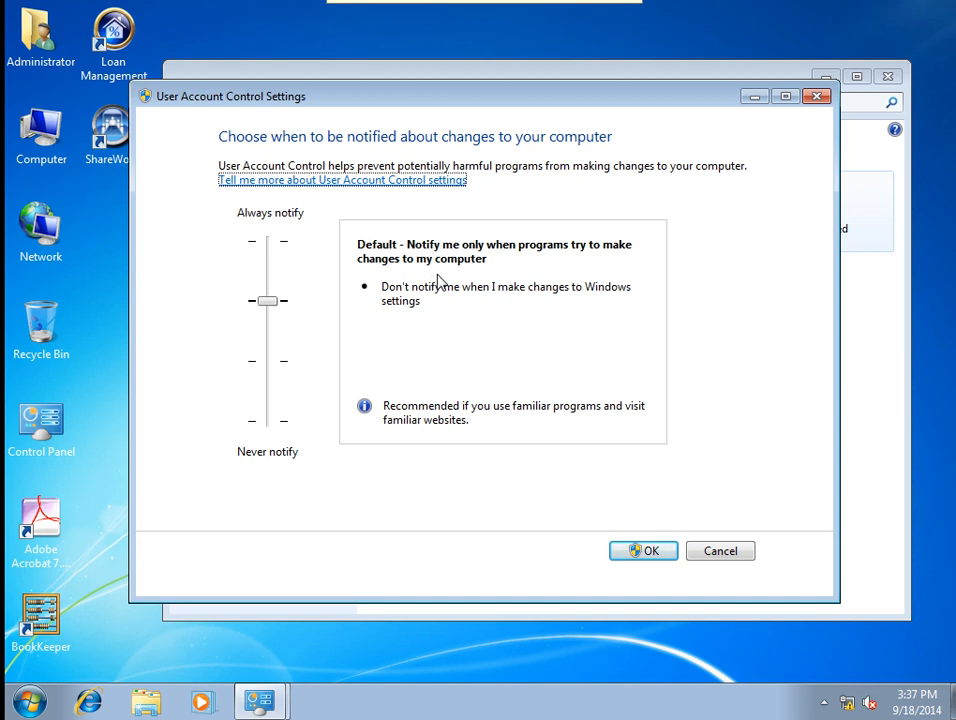
pyautogui.moveTo(269, 302); pyautogui.dragTo(273, 269)
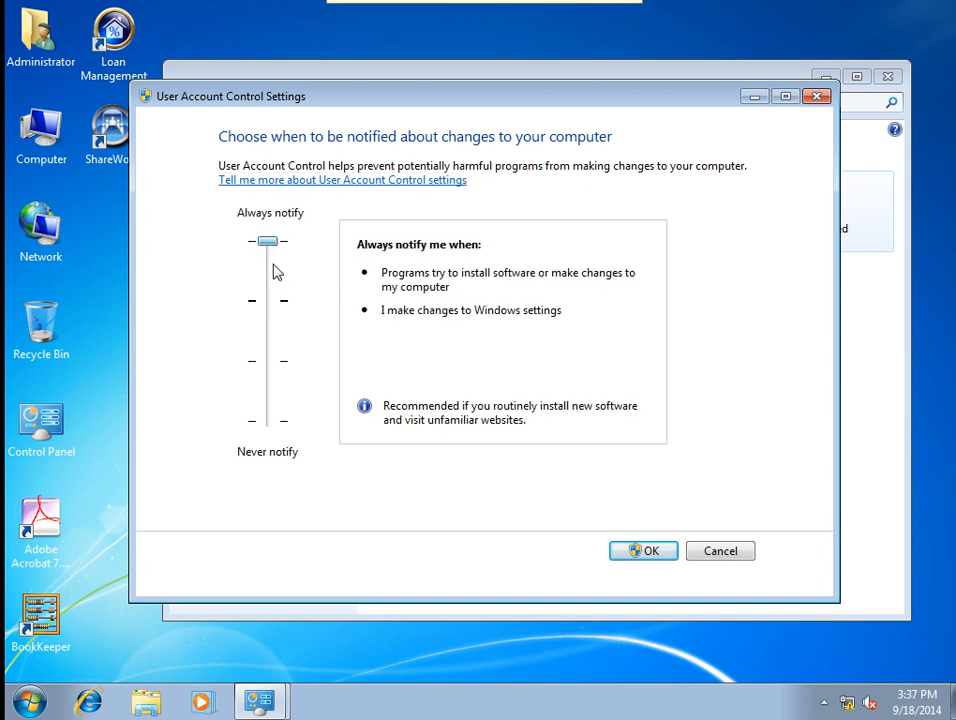
pyautogui.click(647, 558)
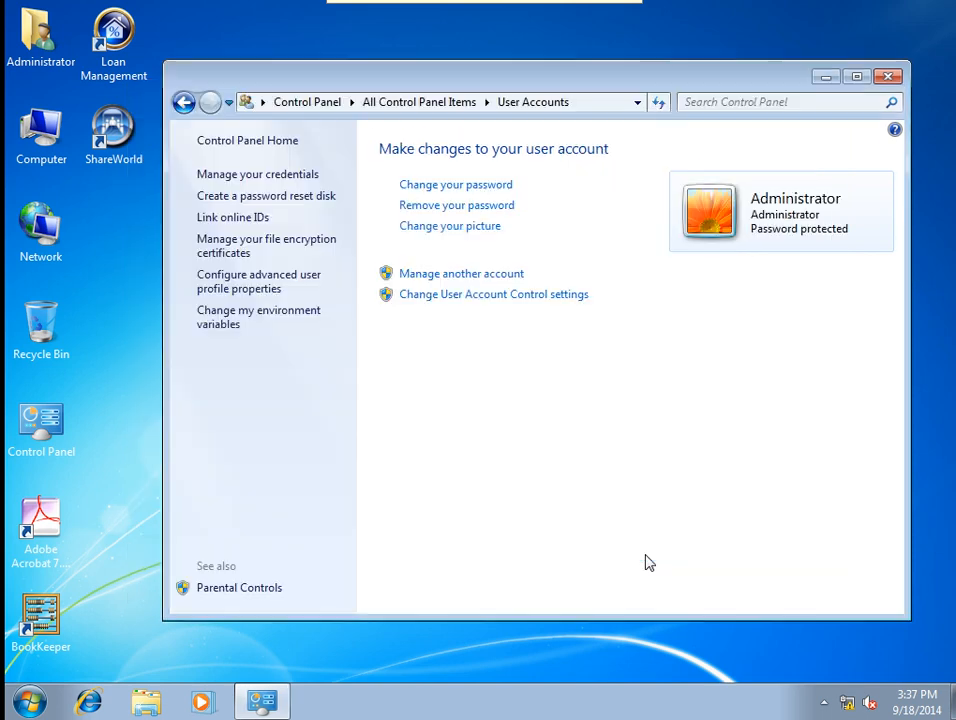
pyautogui.click(886, 77)
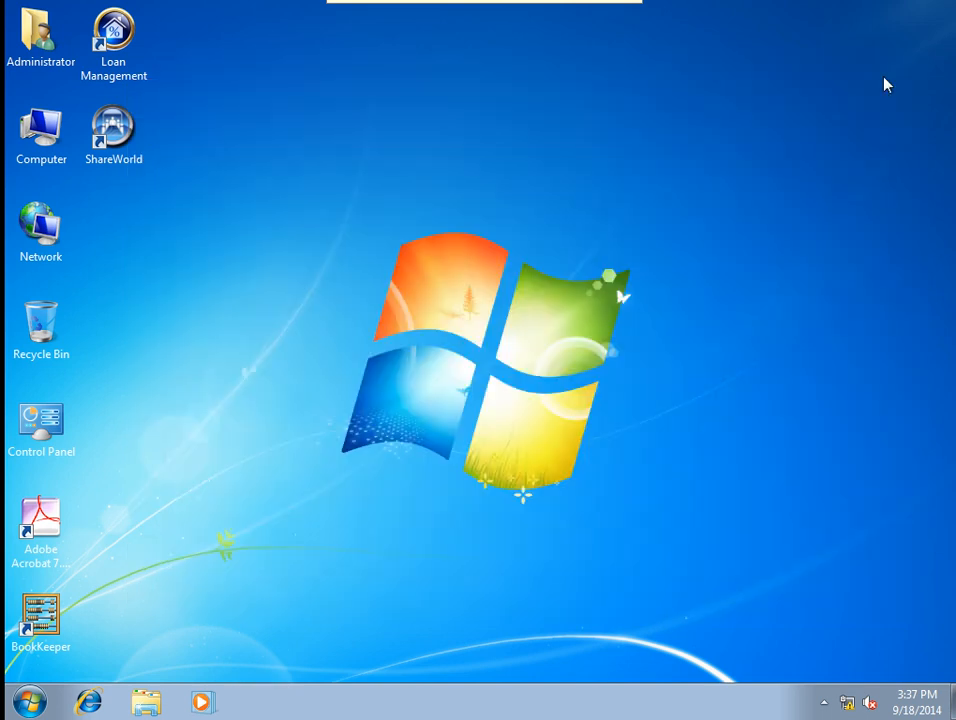
# Refresh the desktop from its right-click menu.
pyautogui.rightClick(328, 254)
pyautogui.click(365, 308)
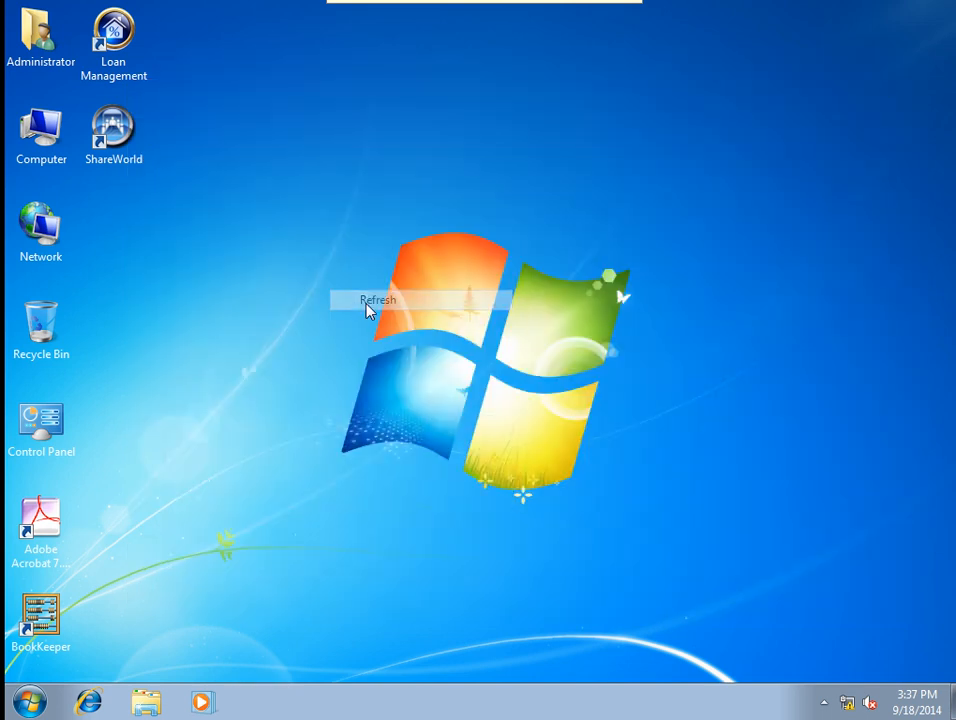
pyautogui.click(29, 702)
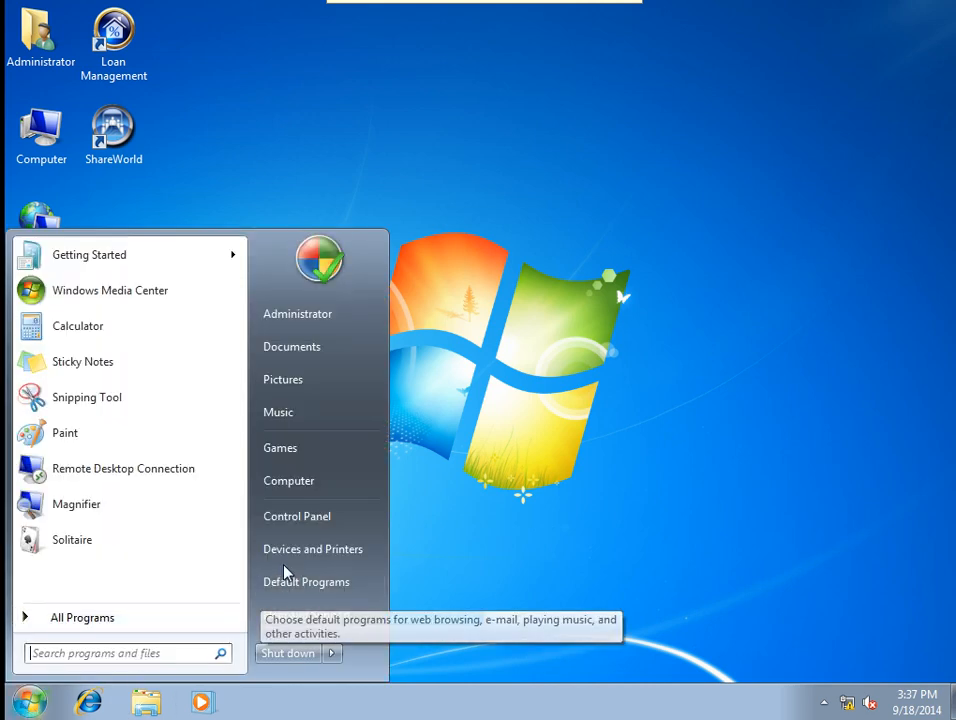
# Move the UAC slider to Never notify and back to Always notify, save, close, and refresh the desktop.
pyautogui.click(295, 516)
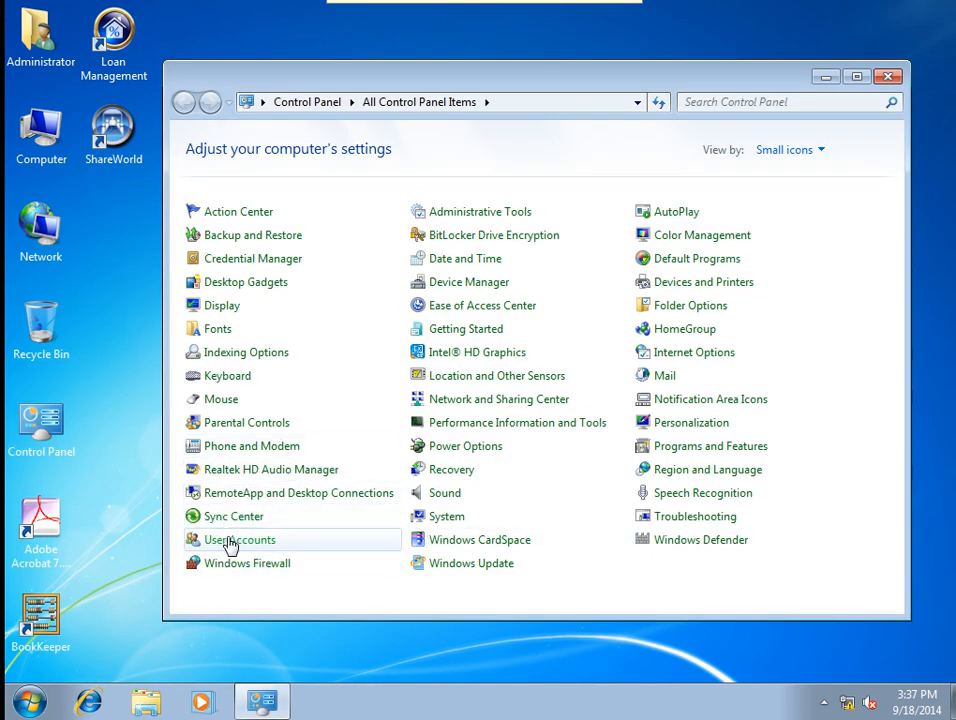
pyautogui.click(229, 541)
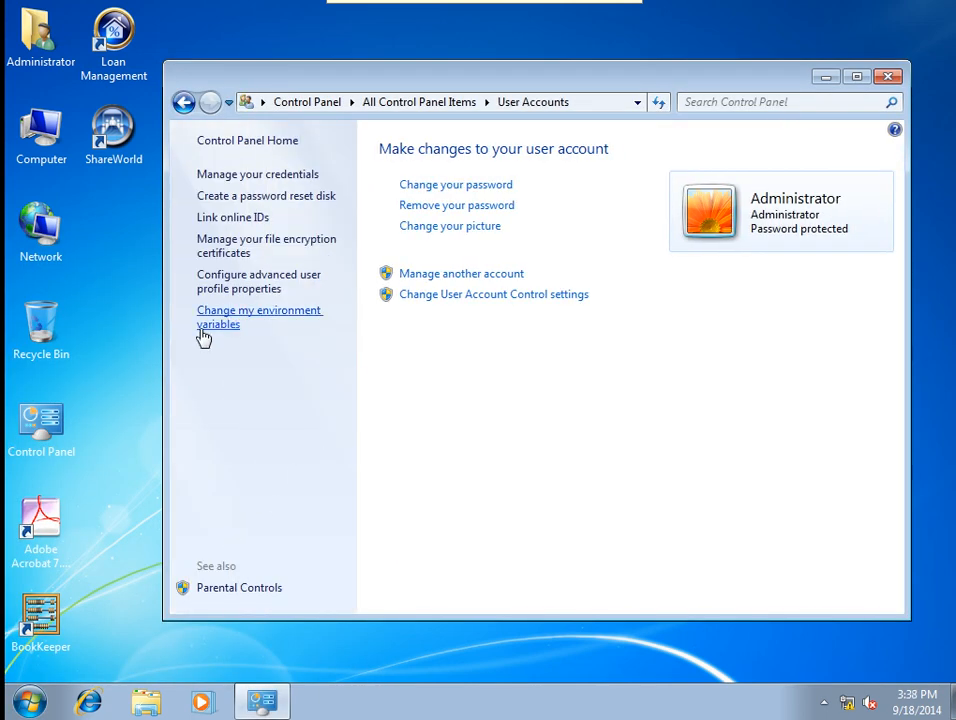
pyautogui.click(413, 298)
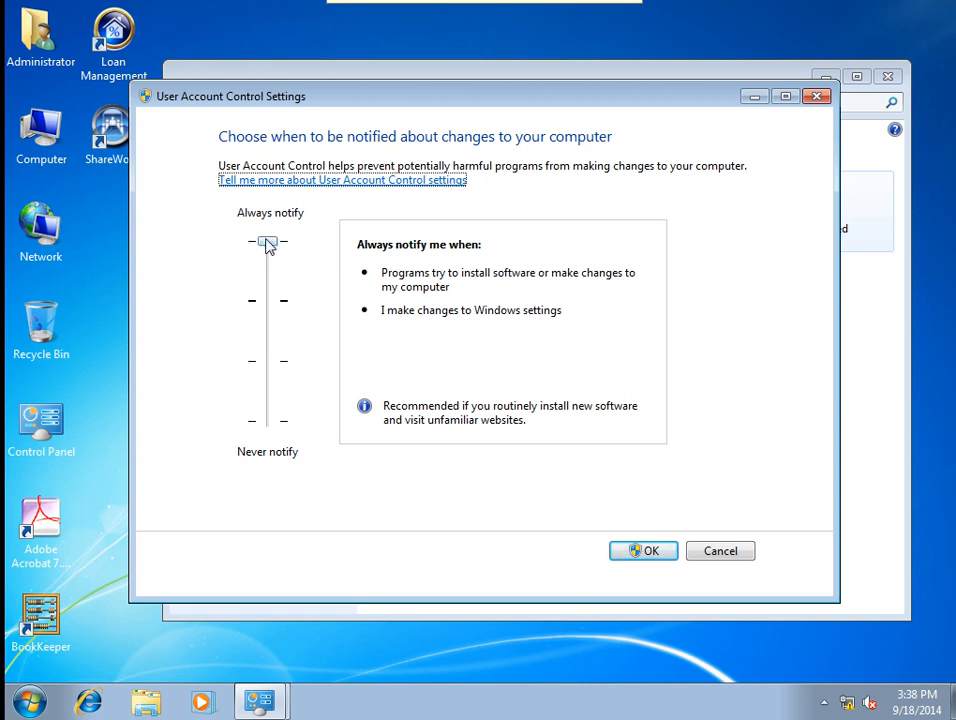
pyautogui.moveTo(267, 243); pyautogui.dragTo(269, 436)
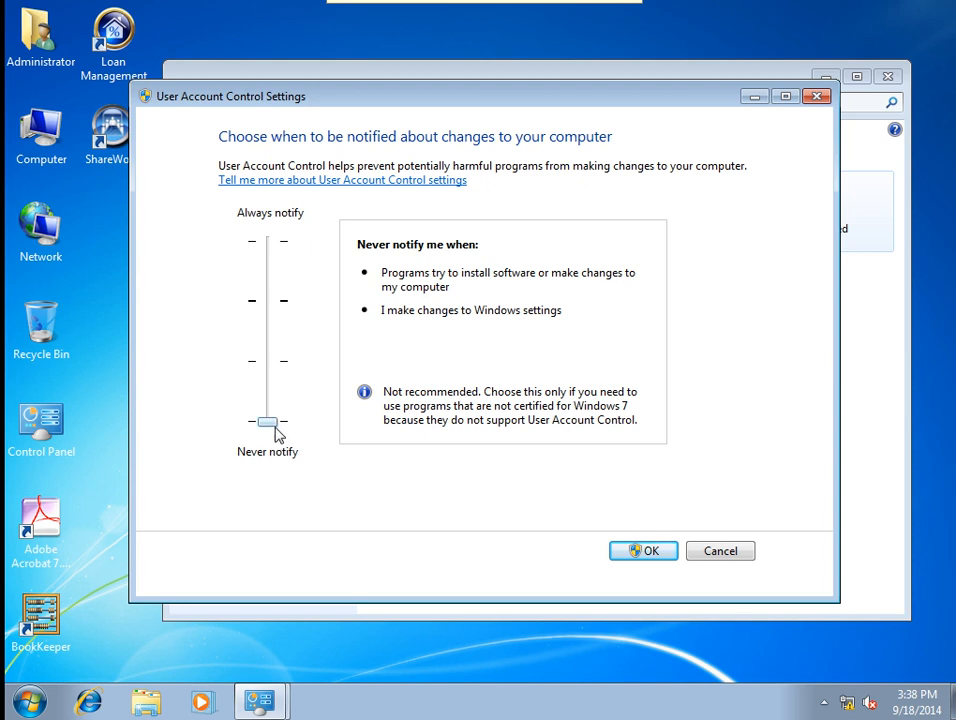
pyautogui.moveTo(271, 427); pyautogui.dragTo(262, 269)
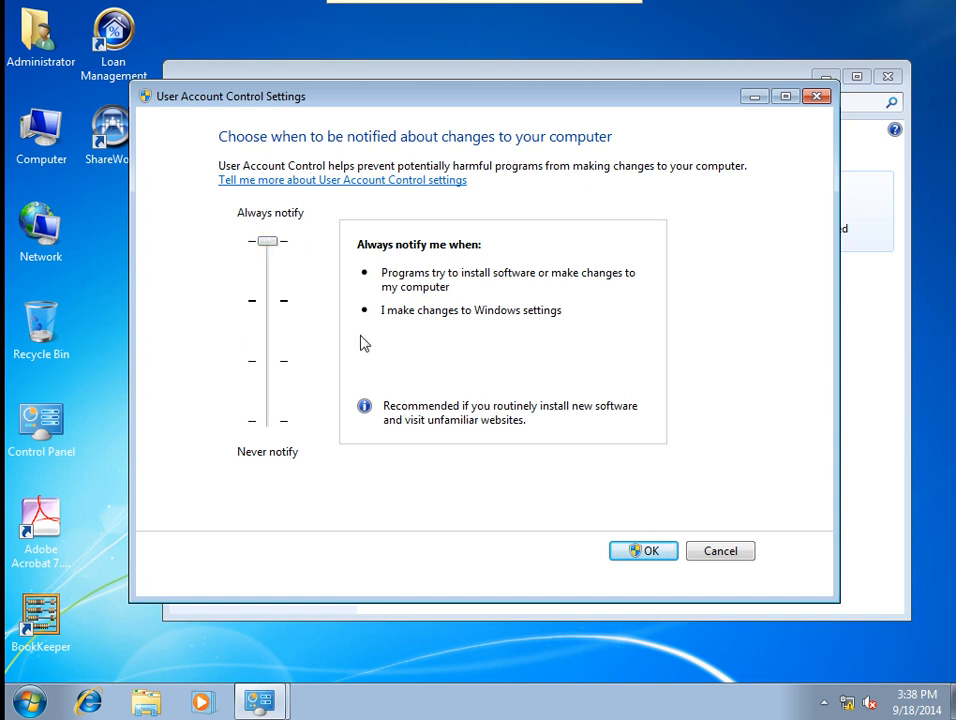
pyautogui.click(647, 553)
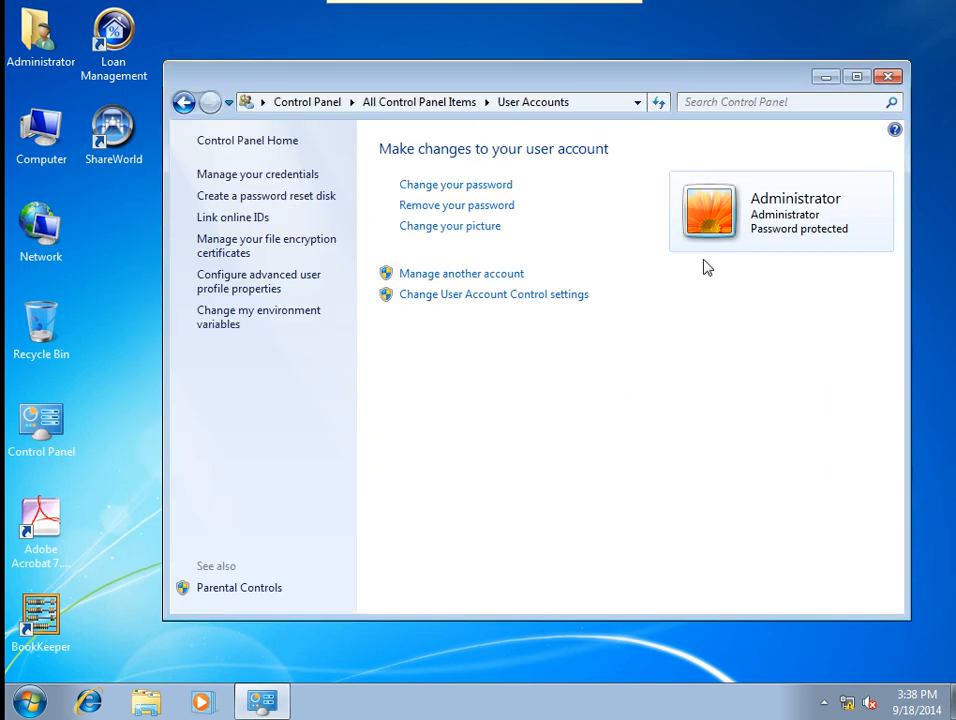
pyautogui.click(889, 76)
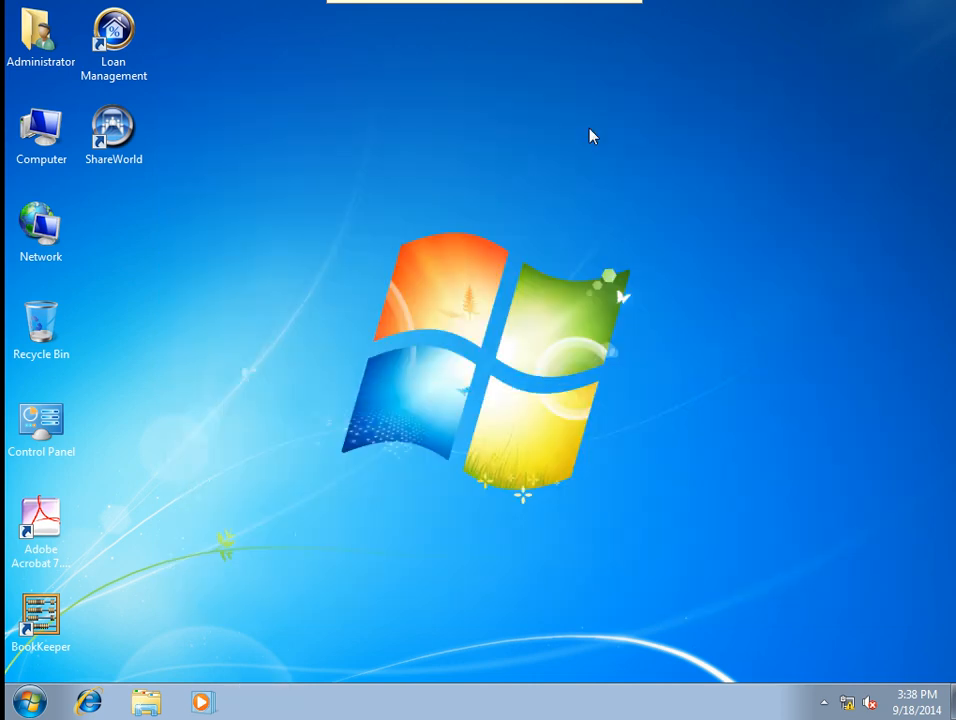
pyautogui.rightClick(363, 271)
pyautogui.click(386, 318)
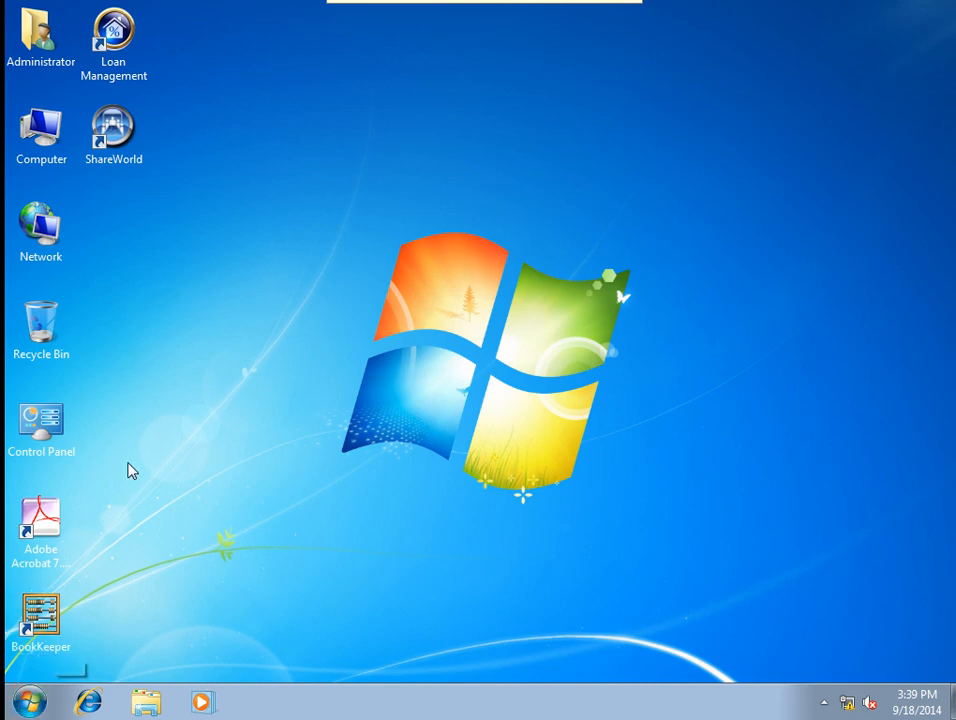
# Open Computer and browse drives C: through G:, locating the setup files on New Volume (D:).
pyautogui.doubleClick(45, 143)
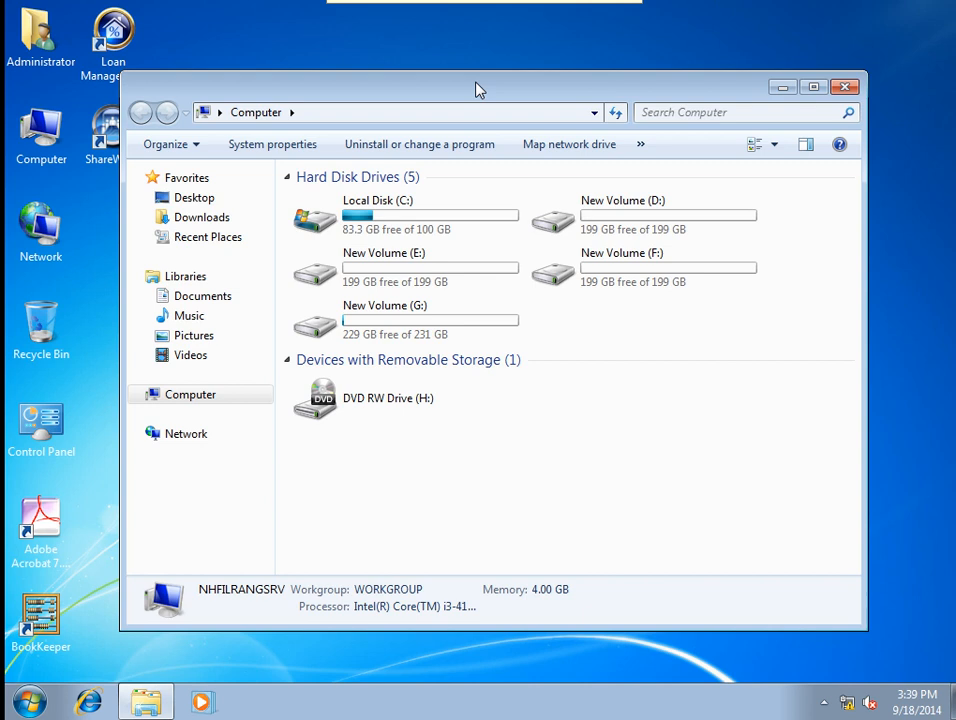
pyautogui.click(136, 396)
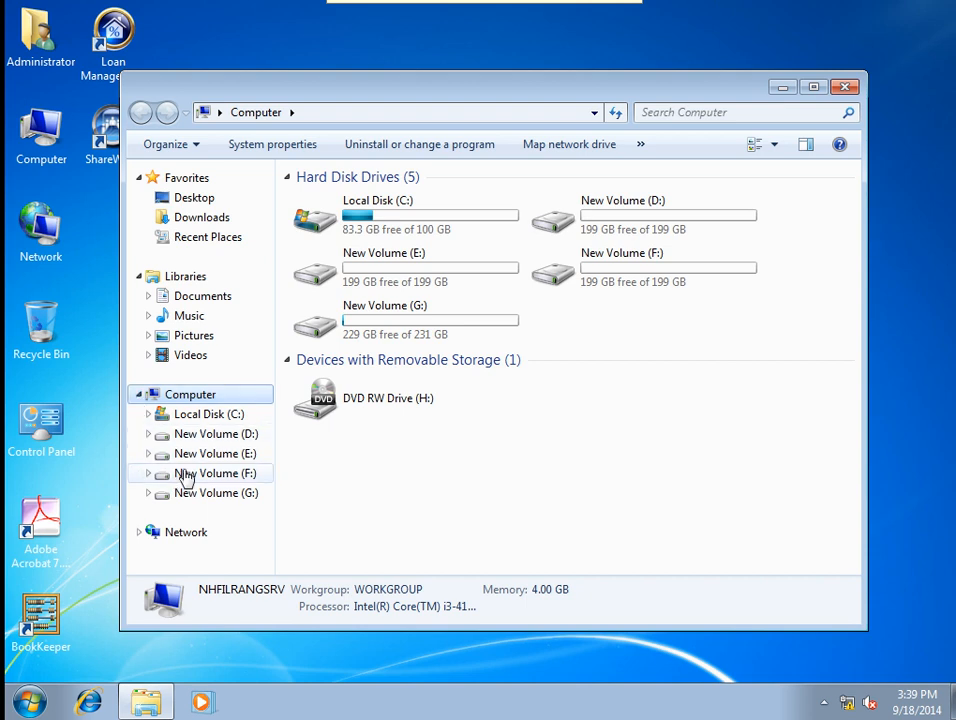
pyautogui.click(428, 332)
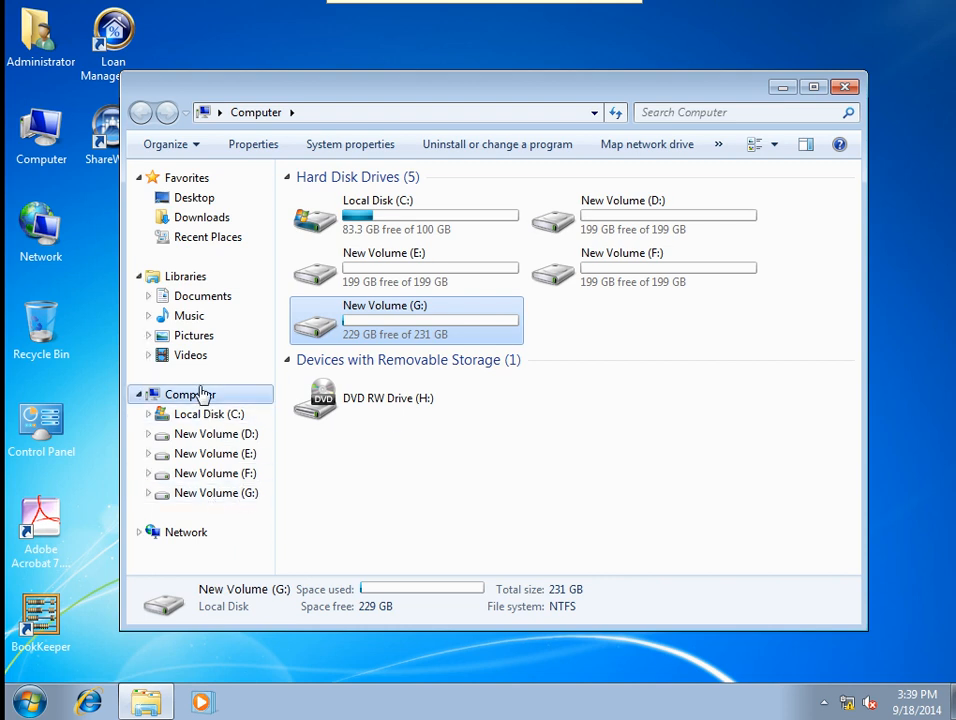
pyautogui.click(141, 395)
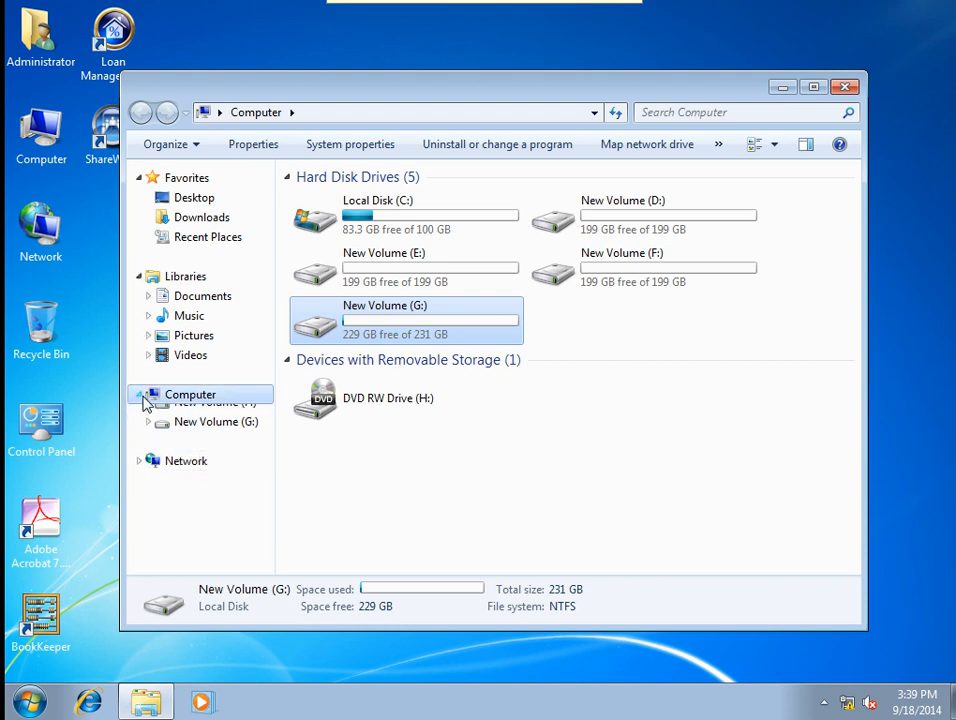
pyautogui.click(141, 395)
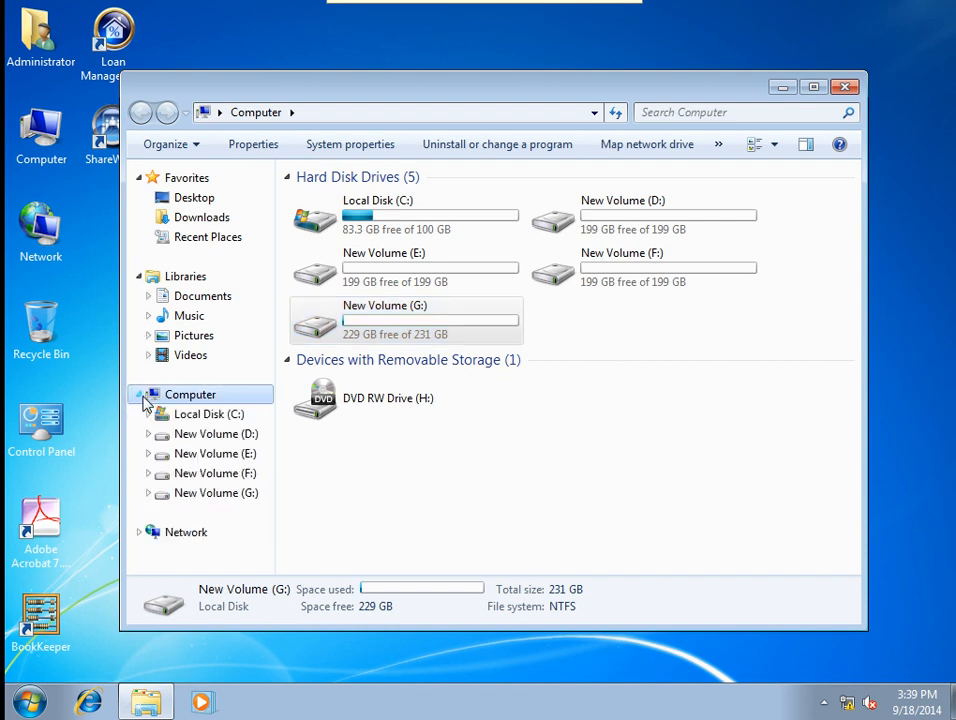
pyautogui.click(216, 436)
pyautogui.click(222, 456)
pyautogui.click(218, 476)
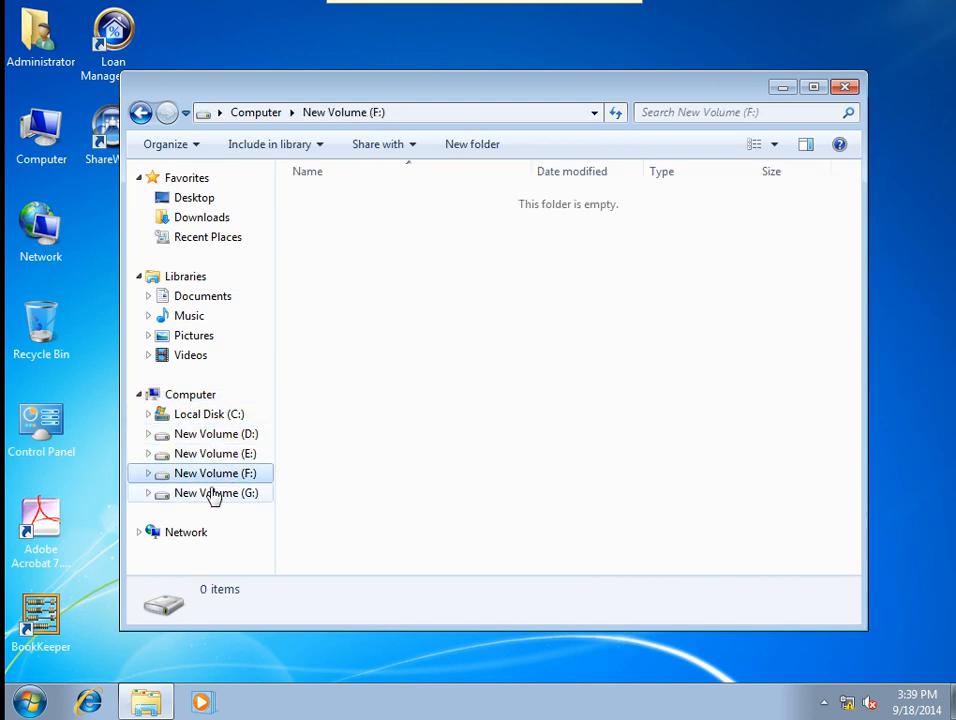
pyautogui.click(211, 494)
pyautogui.click(203, 454)
pyautogui.click(198, 435)
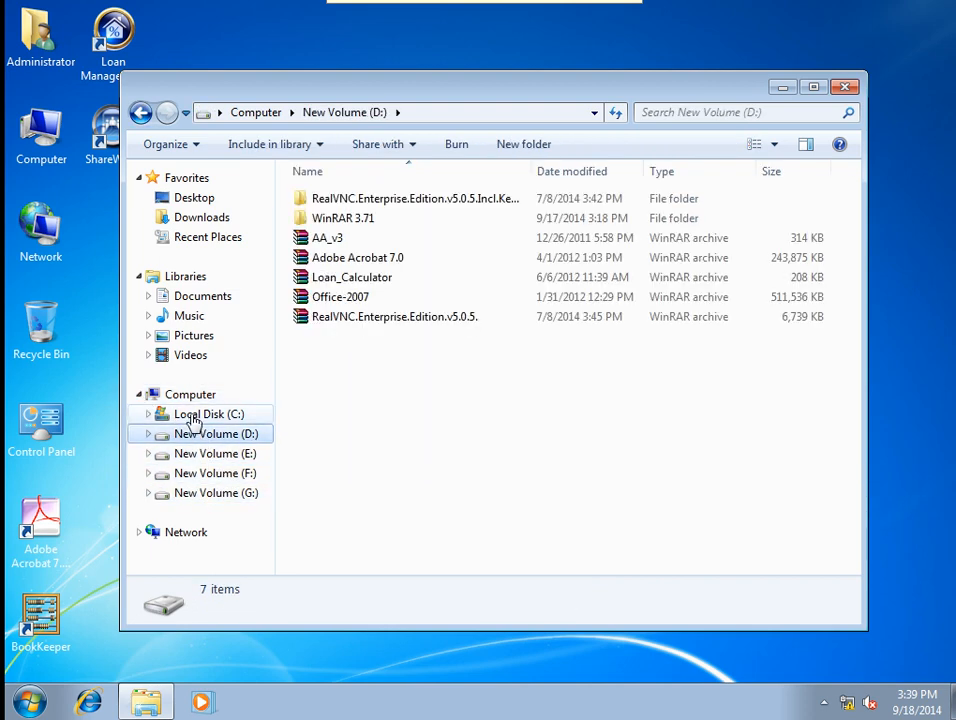
pyautogui.click(188, 415)
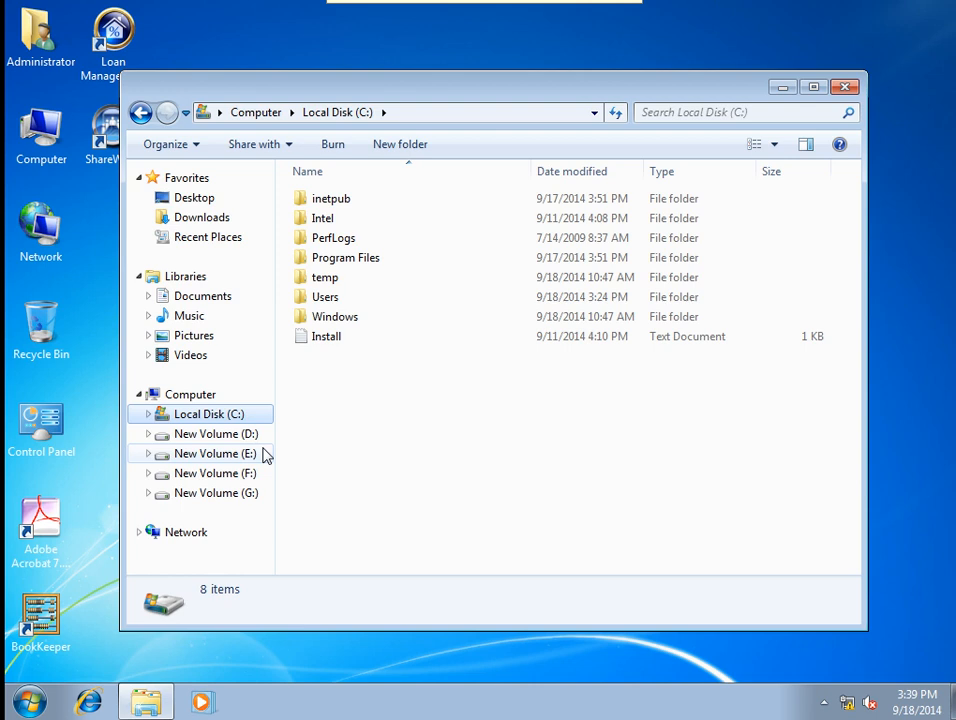
# Recheck drives C: through F:, then move the Explorer window and close it.
pyautogui.click(199, 437)
pyautogui.click(212, 456)
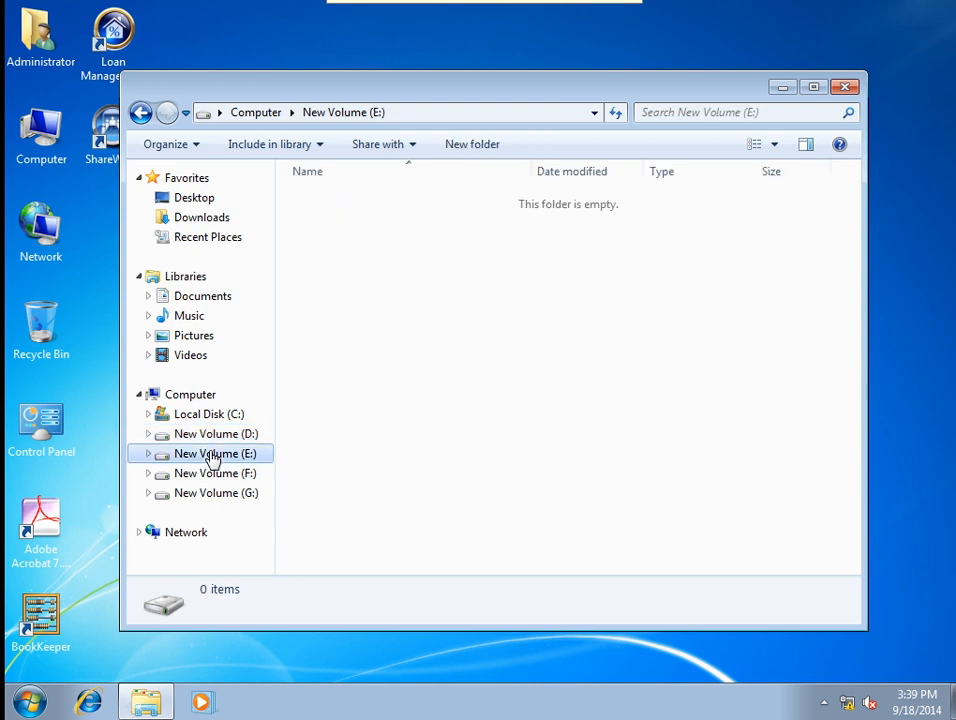
pyautogui.click(219, 472)
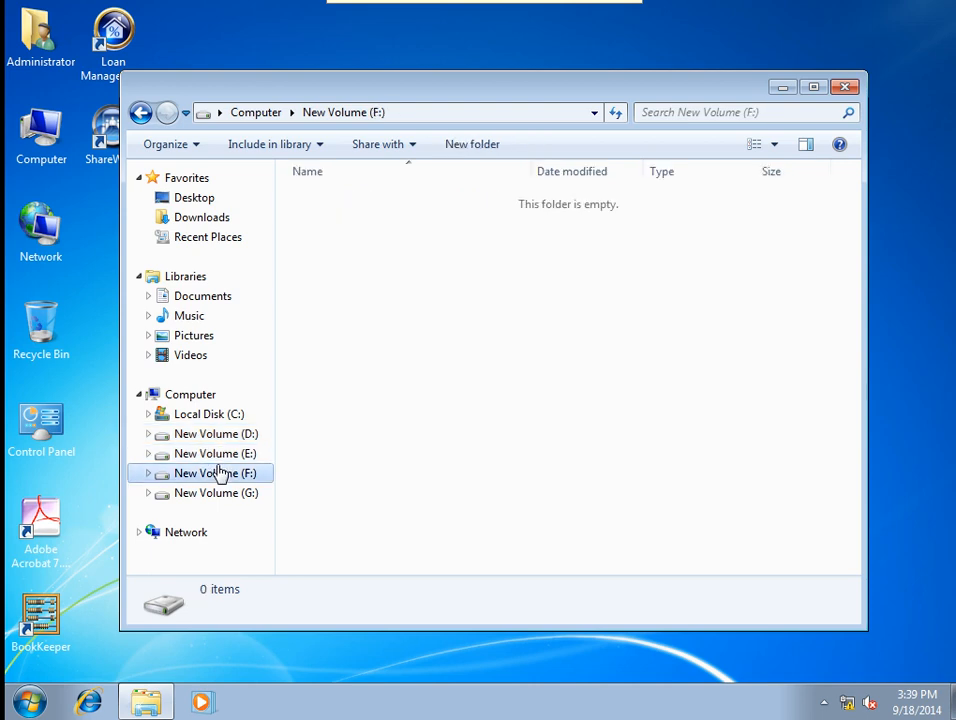
pyautogui.click(200, 418)
pyautogui.click(212, 436)
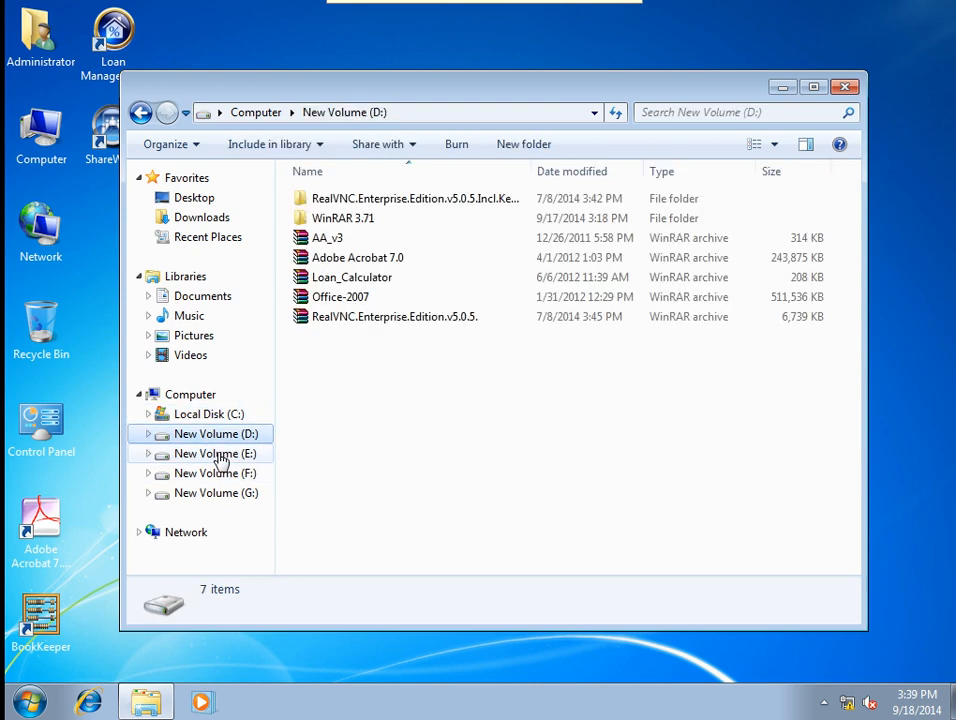
pyautogui.click(219, 456)
pyautogui.click(224, 475)
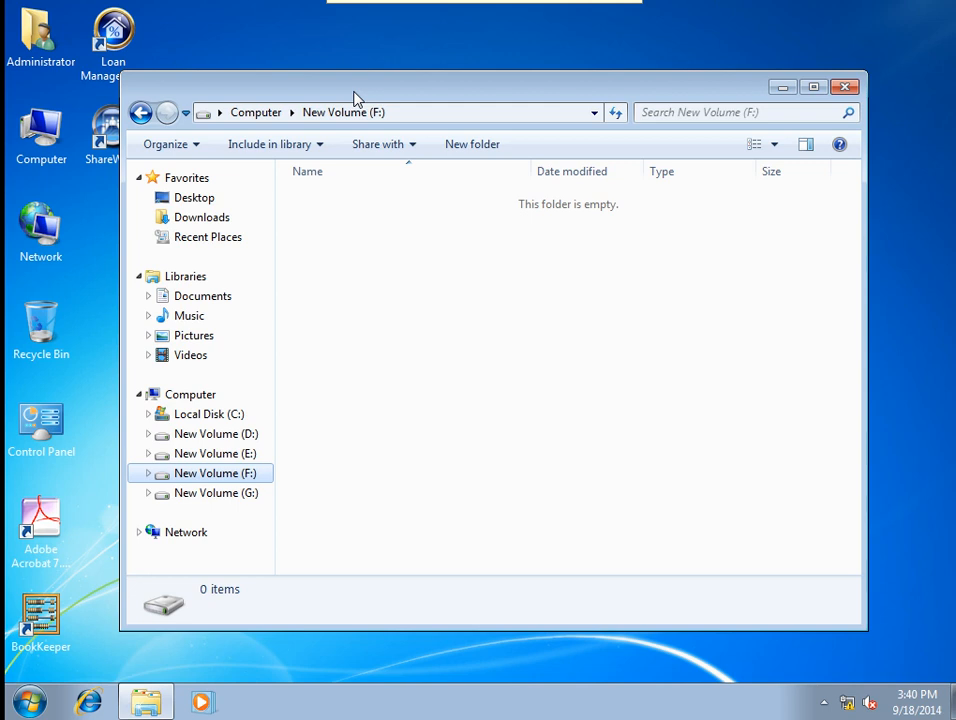
pyautogui.moveTo(353, 92); pyautogui.dragTo(386, 64)
pyautogui.click(871, 60)
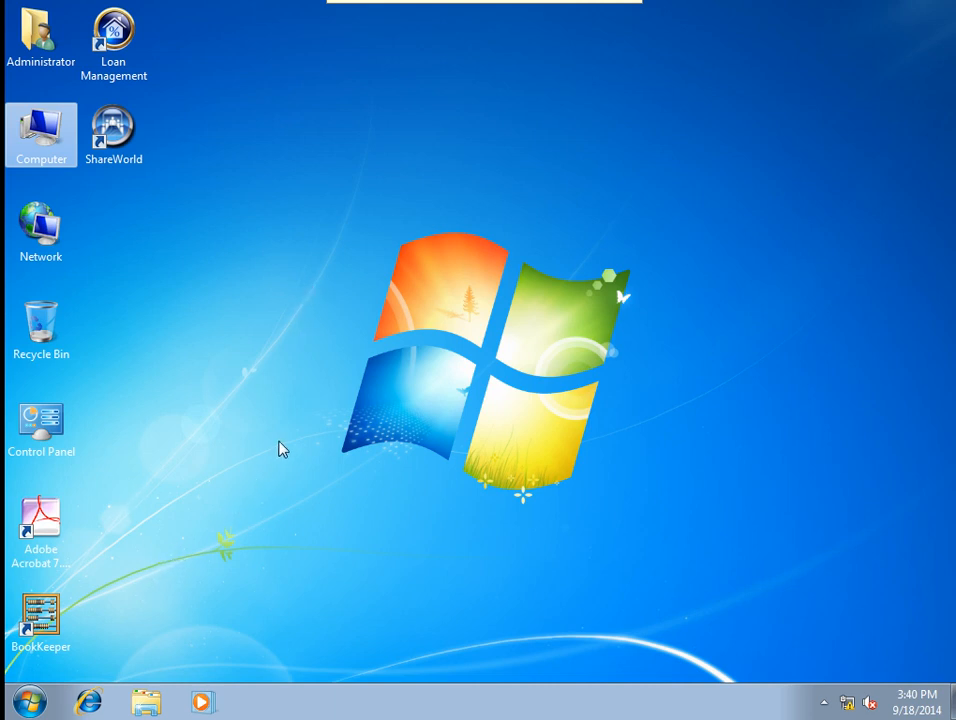
# Open Control Panel from the Start menu and maximize its window.
pyautogui.click(30, 702)
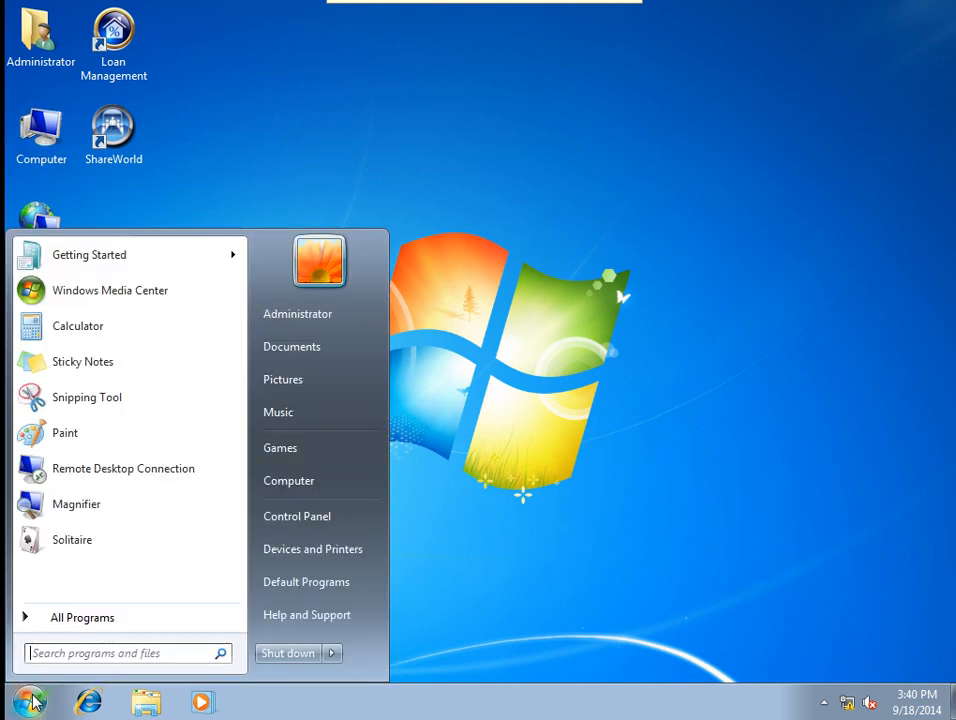
pyautogui.click(316, 533)
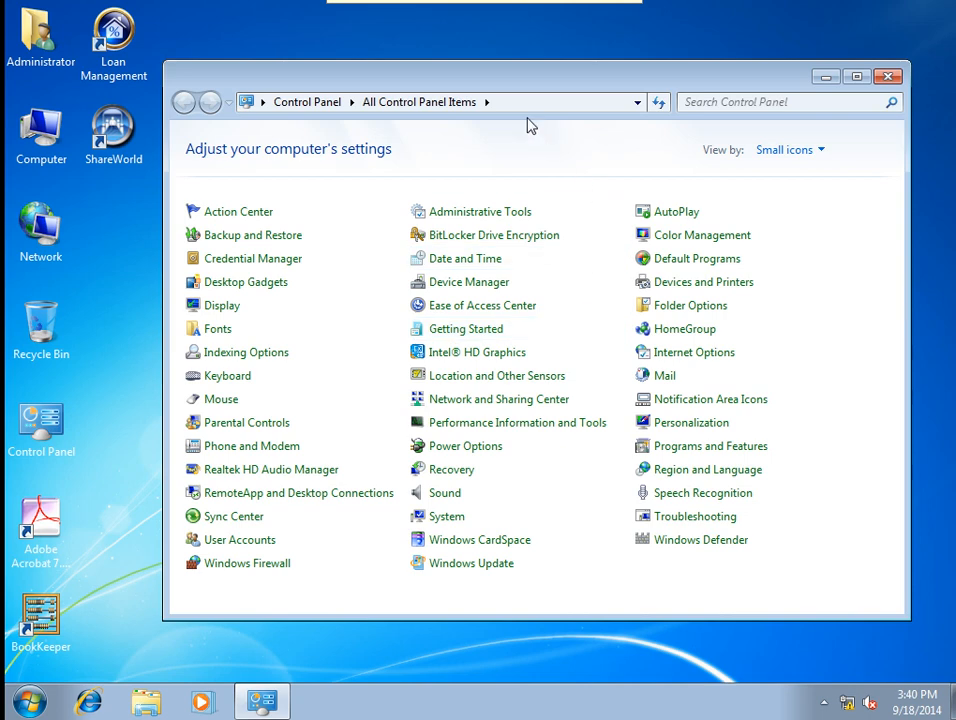
pyautogui.doubleClick(487, 80)
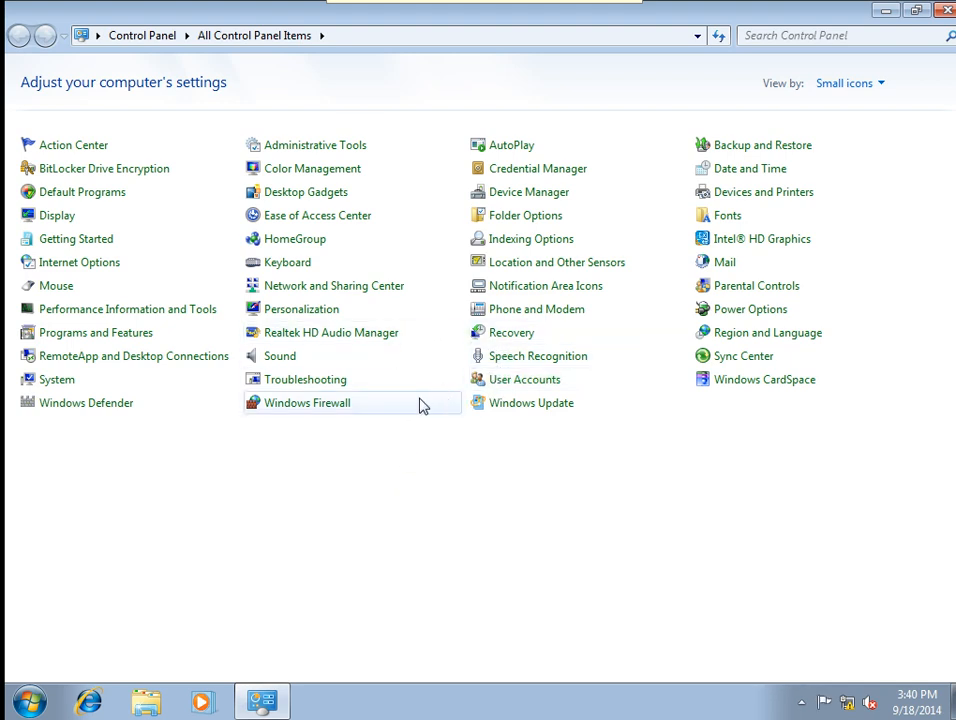
# Open Windows Update from the All Control Panel Items list.
pyautogui.click(523, 411)
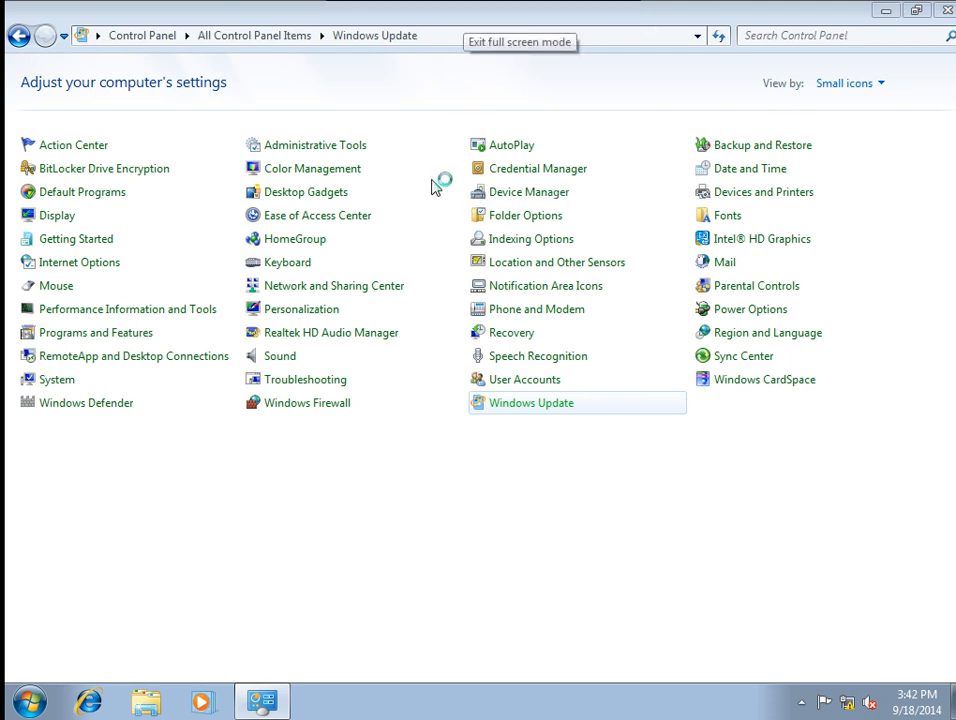
# Leave full screen, minimize the viewer, and reconnect VNC Viewer to 192.168.0.30 with the password.
pyautogui.click(465, 16)
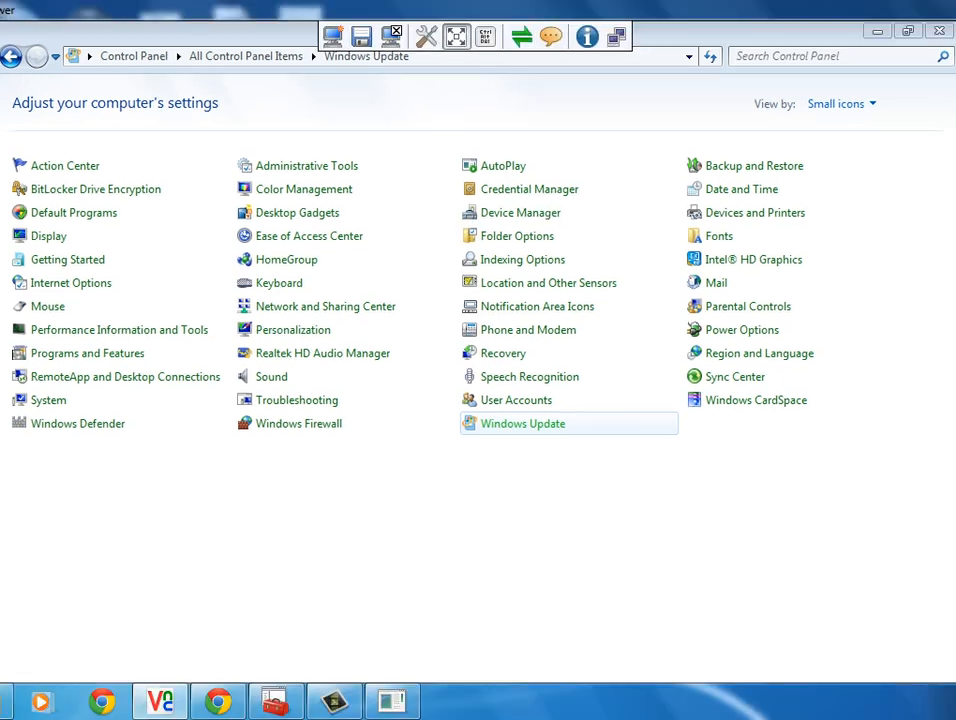
pyautogui.click(884, 30)
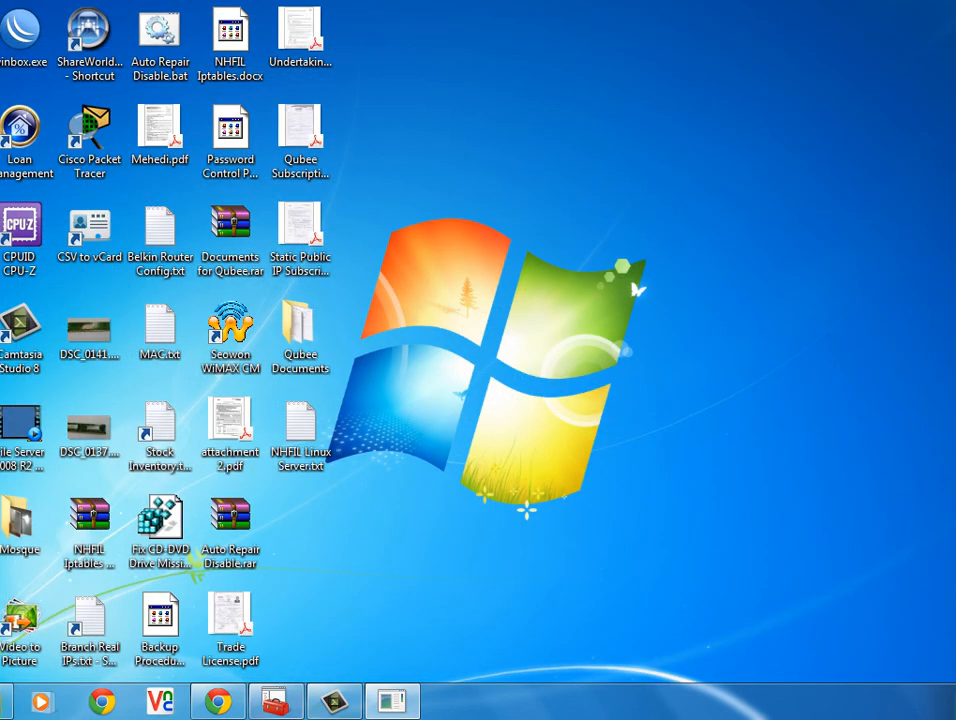
pyautogui.click(160, 701)
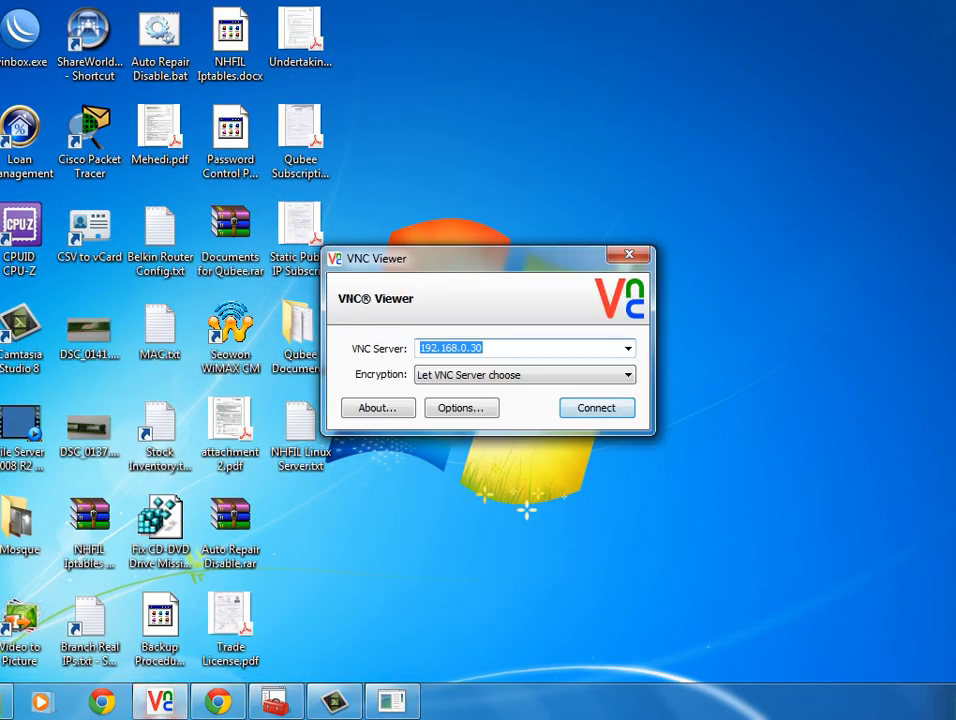
pyautogui.press('Return')
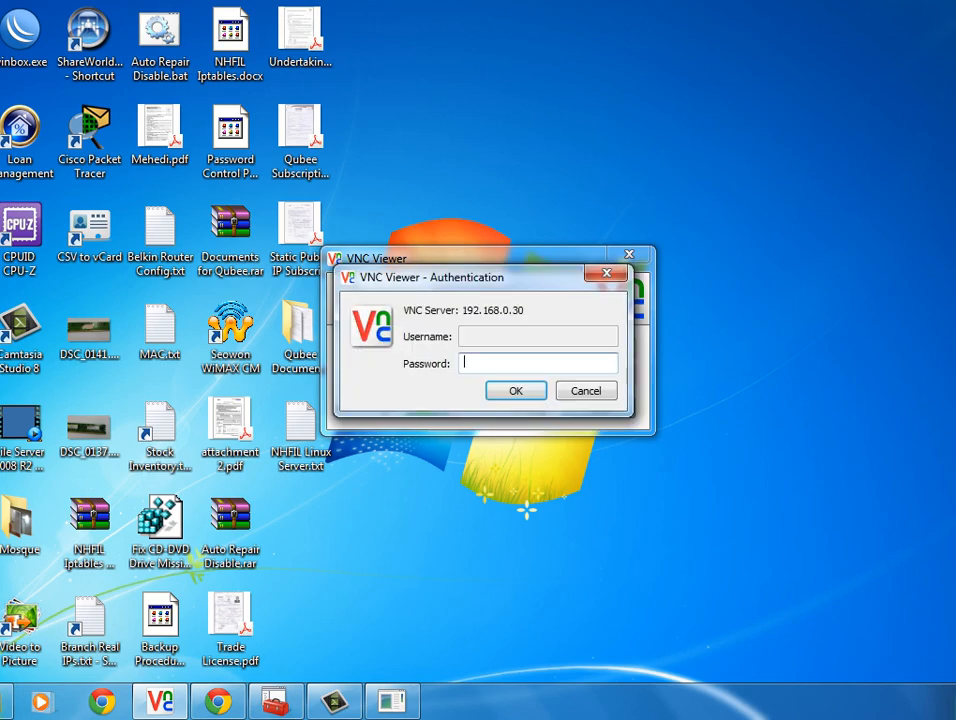
pyautogui.write('•••••••')
pyautogui.press('Return')
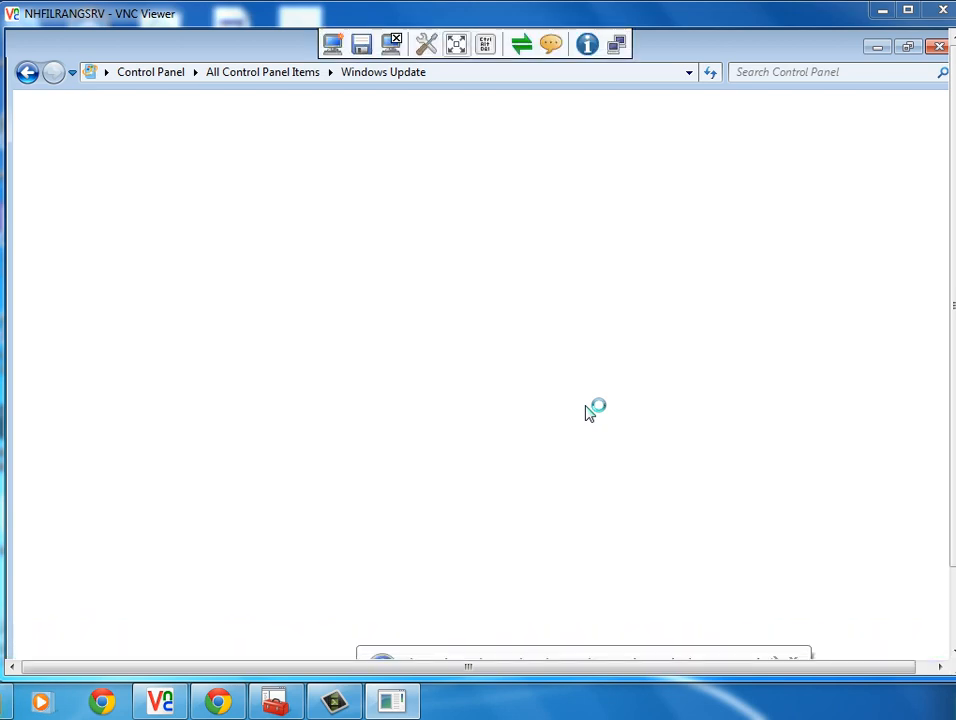
# Return the remote view to full screen, then open and dismiss the remote programs list.
pyautogui.click(456, 43)
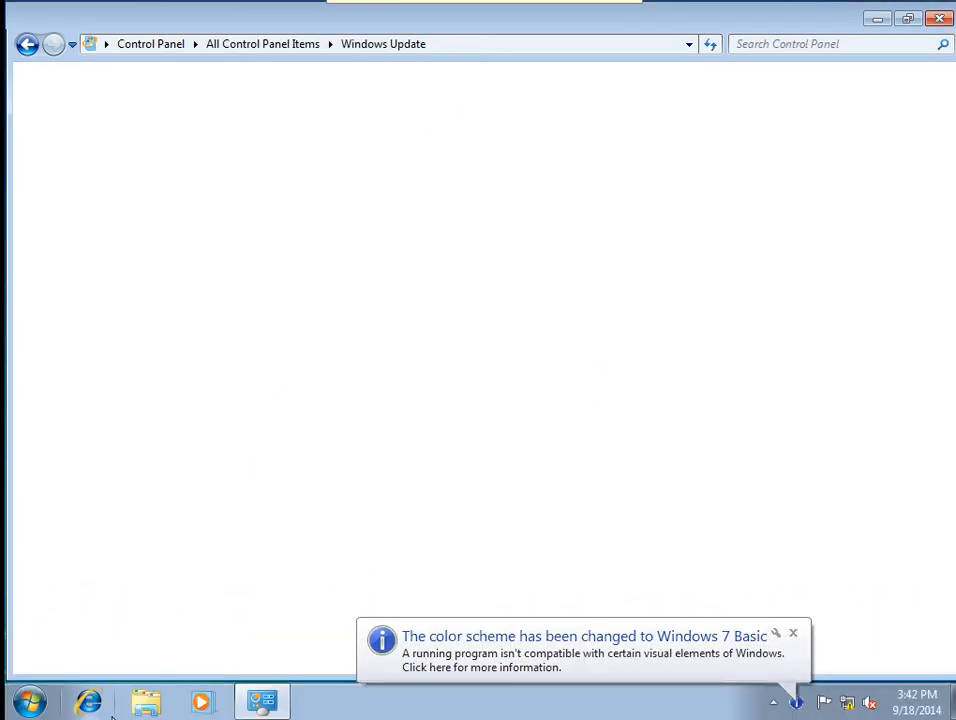
pyautogui.click(20, 712)
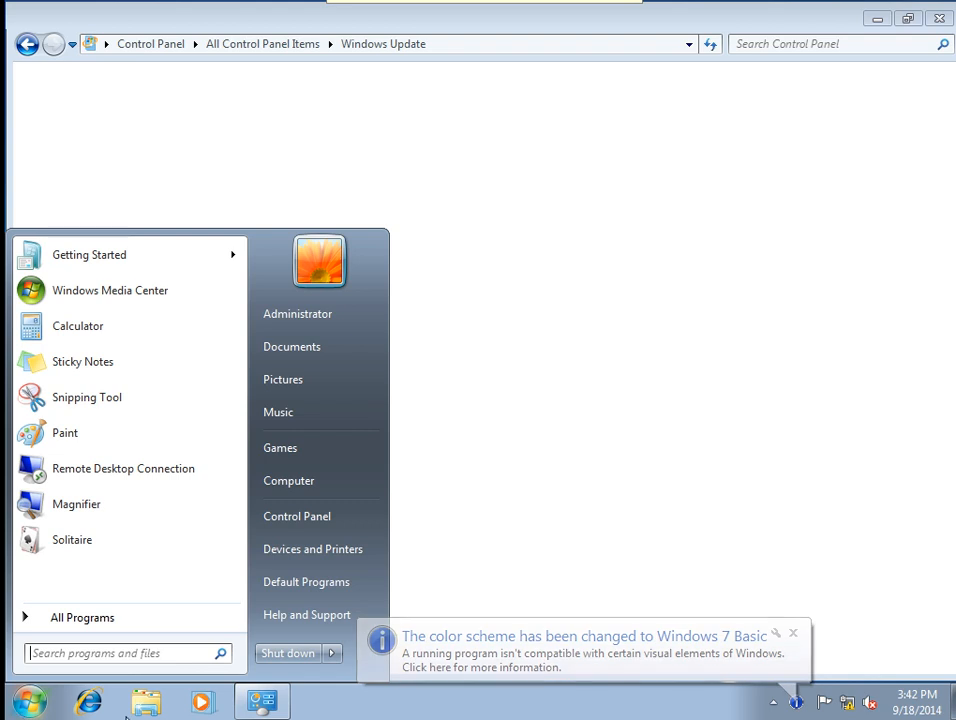
pyautogui.click(800, 635)
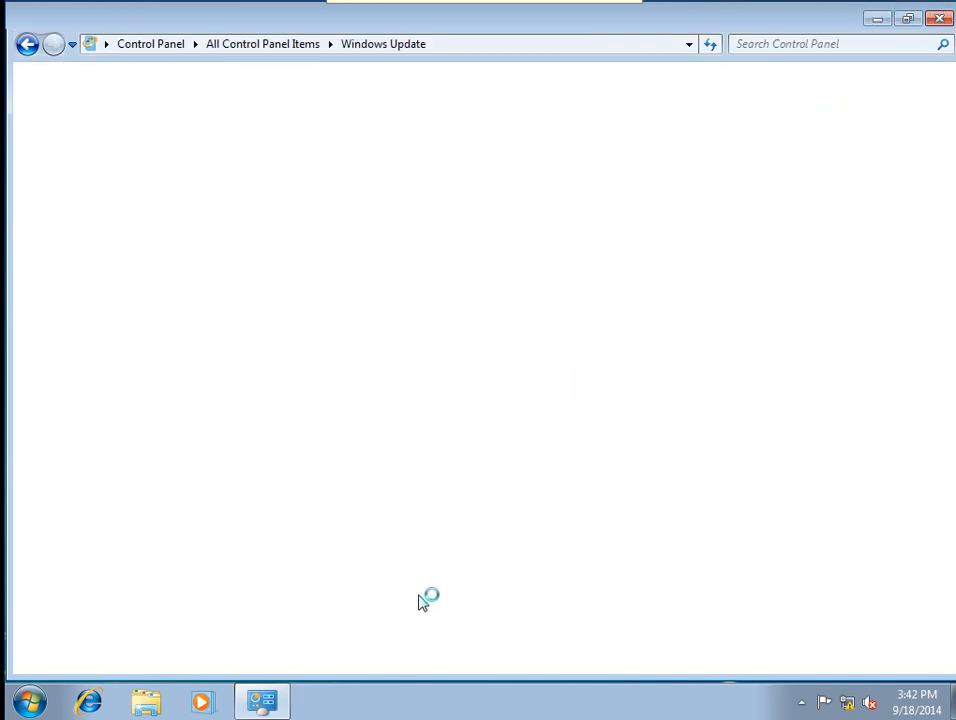
pyautogui.moveTo(262, 708)
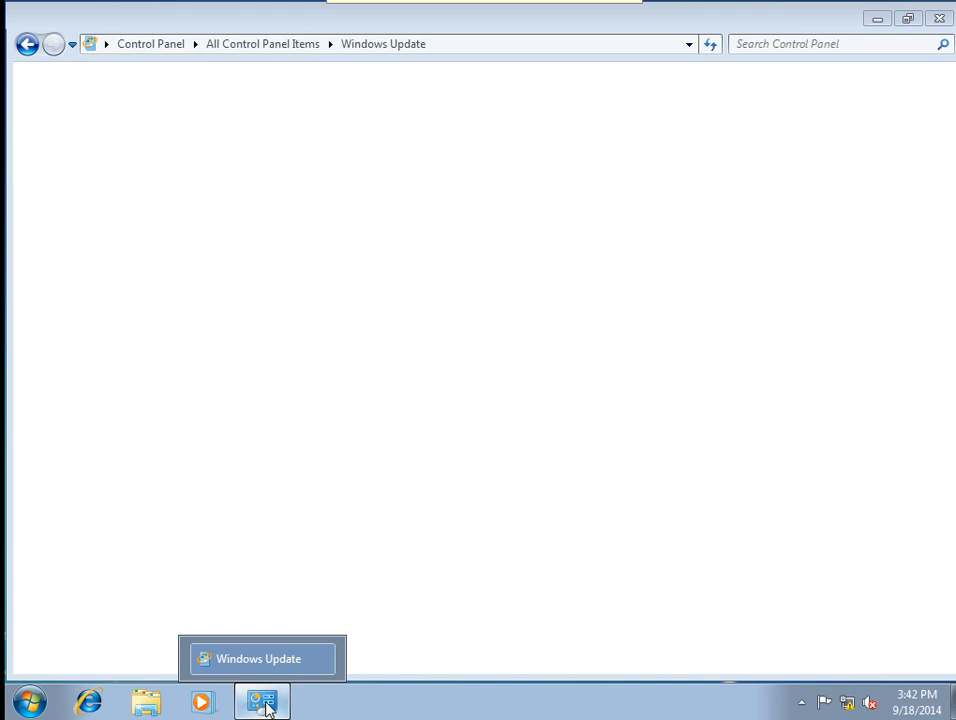
# End the stuck Windows Update window in Task Manager, close it, and refresh the desktop.
pyautogui.rightClick(493, 708)
pyautogui.click(551, 648)
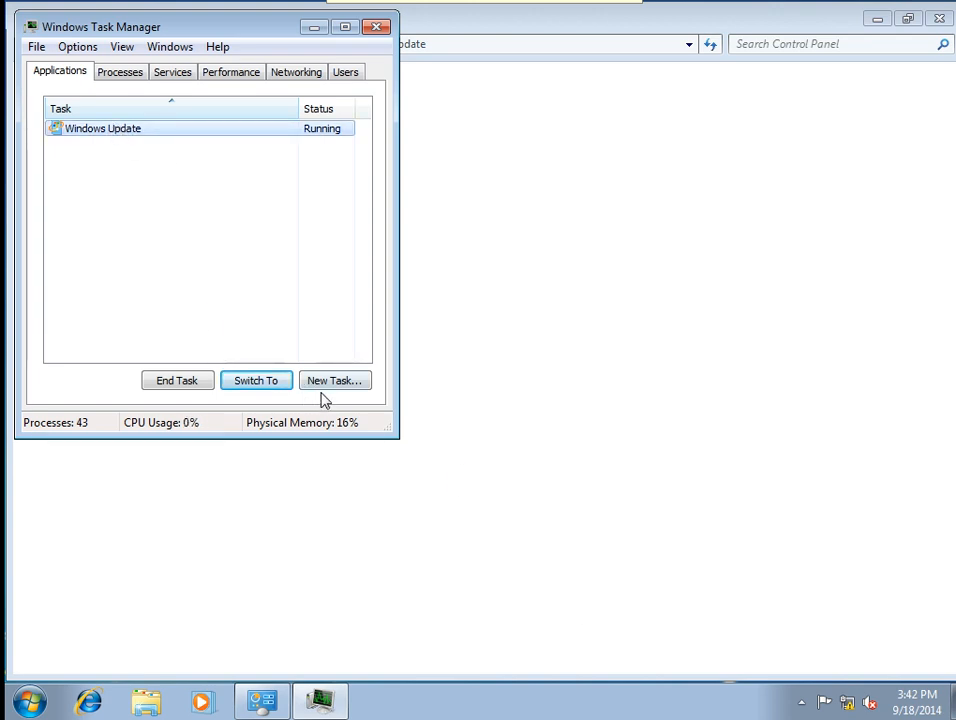
pyautogui.click(171, 384)
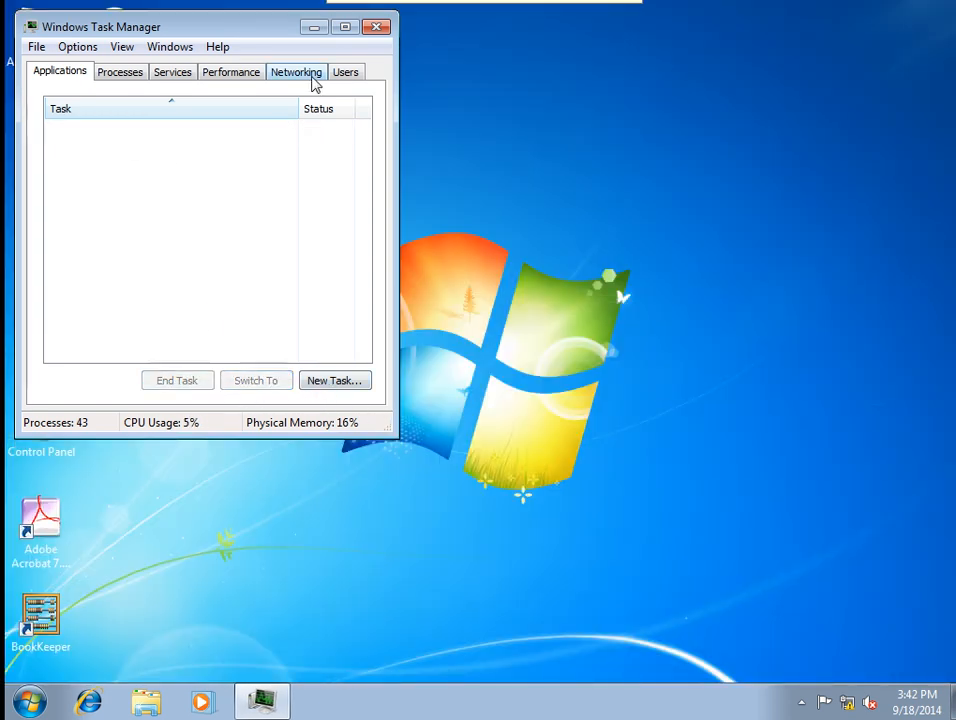
pyautogui.click(376, 27)
pyautogui.rightClick(519, 332)
pyautogui.click(541, 378)
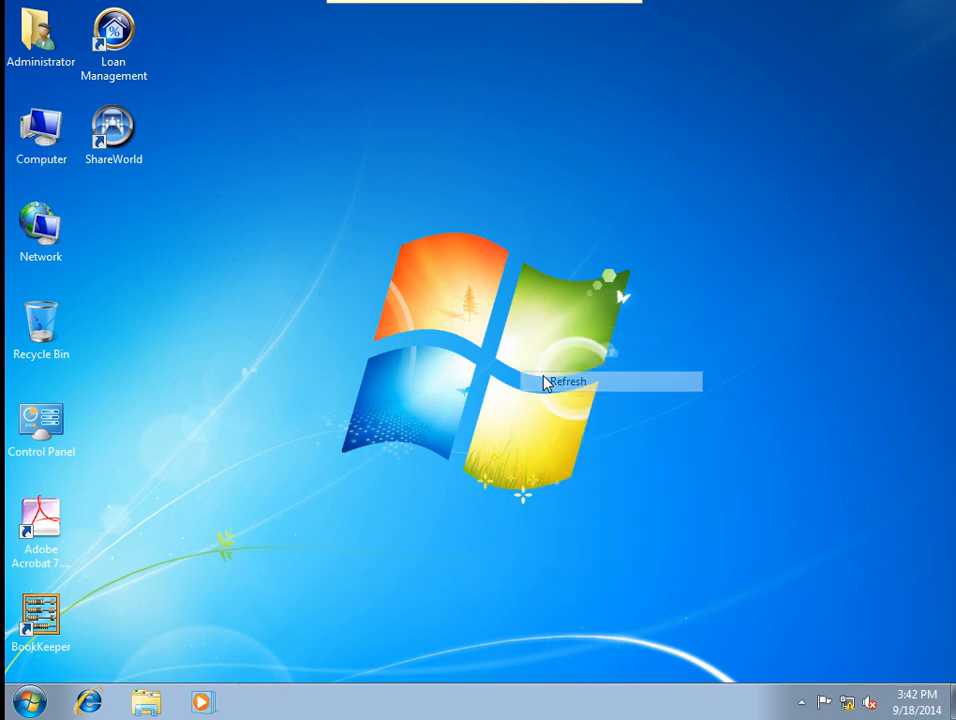
# Refresh the desktop twice from its right-click menu.
pyautogui.rightClick(208, 343)
pyautogui.click(268, 413)
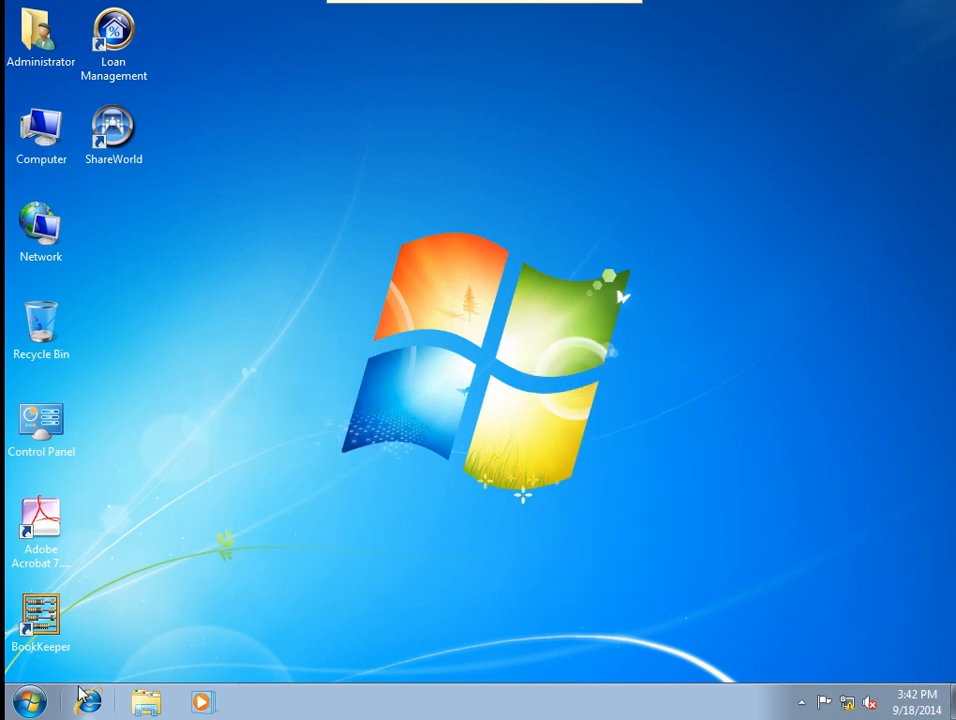
pyautogui.rightClick(219, 411)
pyautogui.click(252, 464)
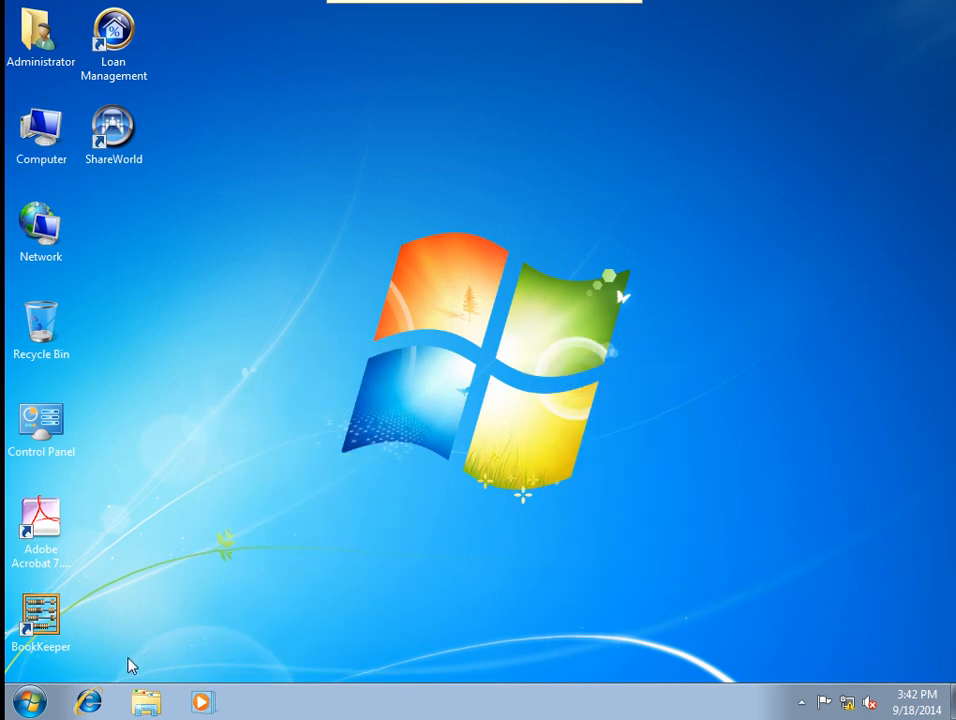
# Open Control Panel from the Start menu and select Windows Update.
pyautogui.click(28, 701)
pyautogui.click(324, 518)
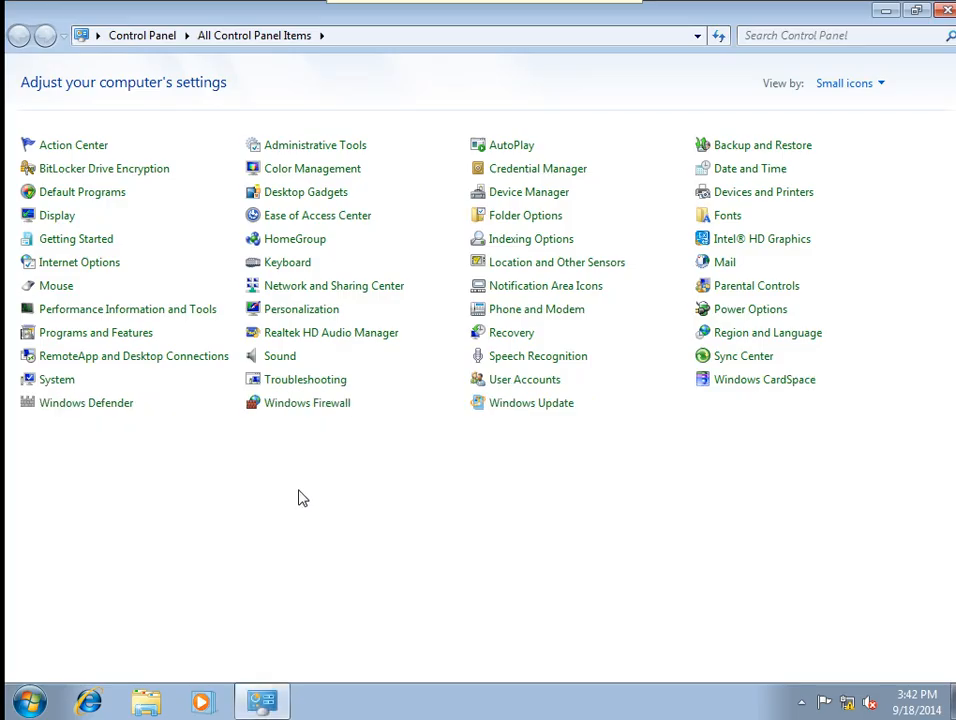
pyautogui.click(512, 404)
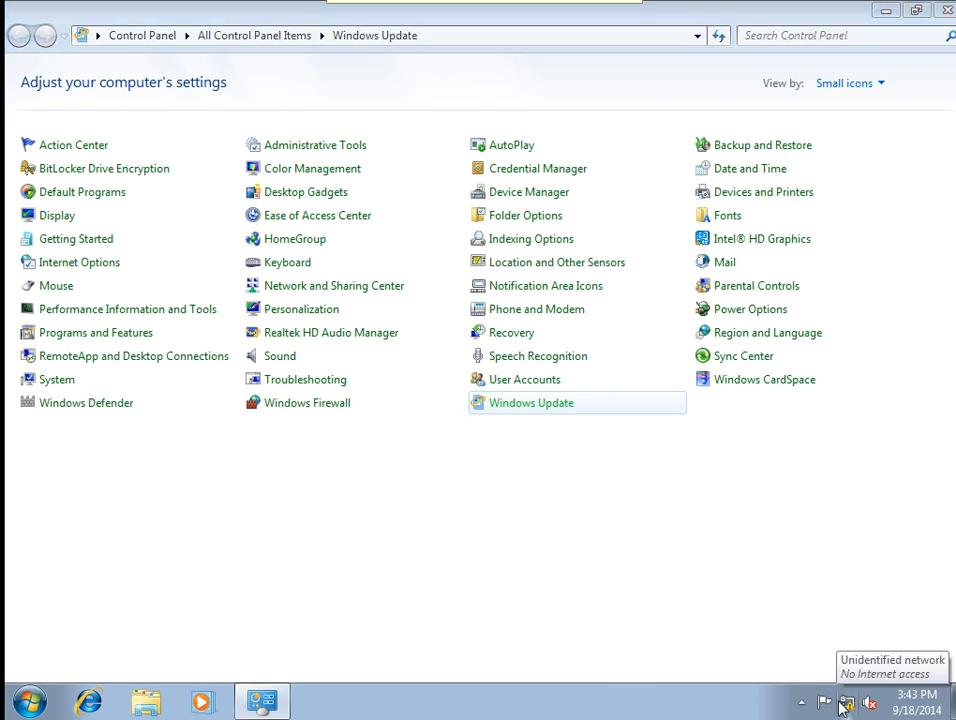
# End the Windows Update task again in Task Manager, then close Task Manager.
pyautogui.rightClick(373, 700)
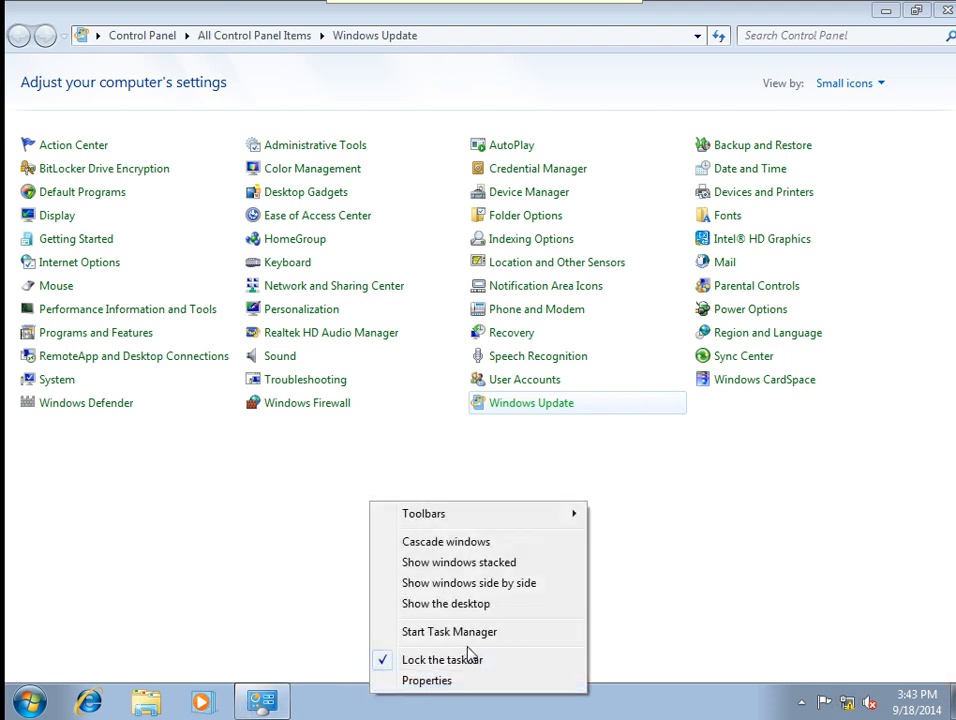
pyautogui.click(463, 636)
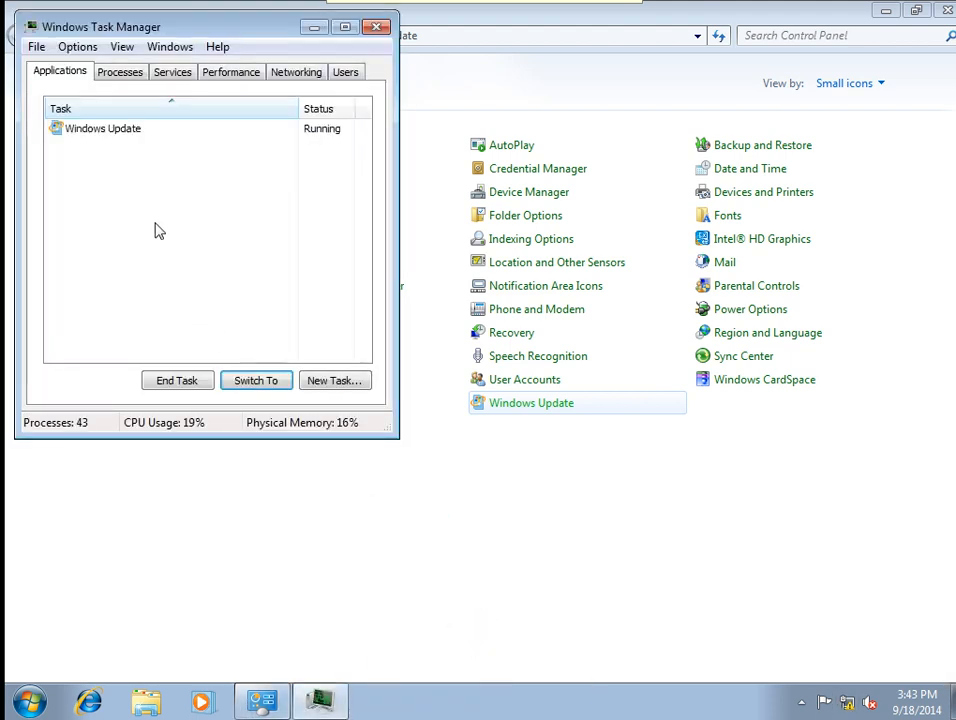
pyautogui.click(105, 133)
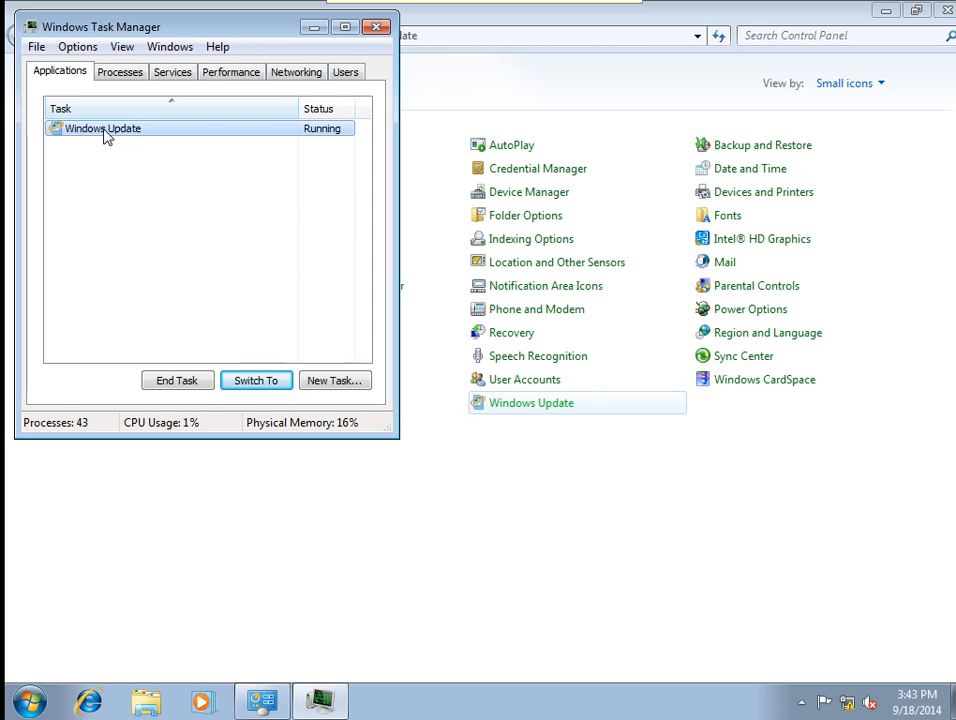
pyautogui.click(190, 384)
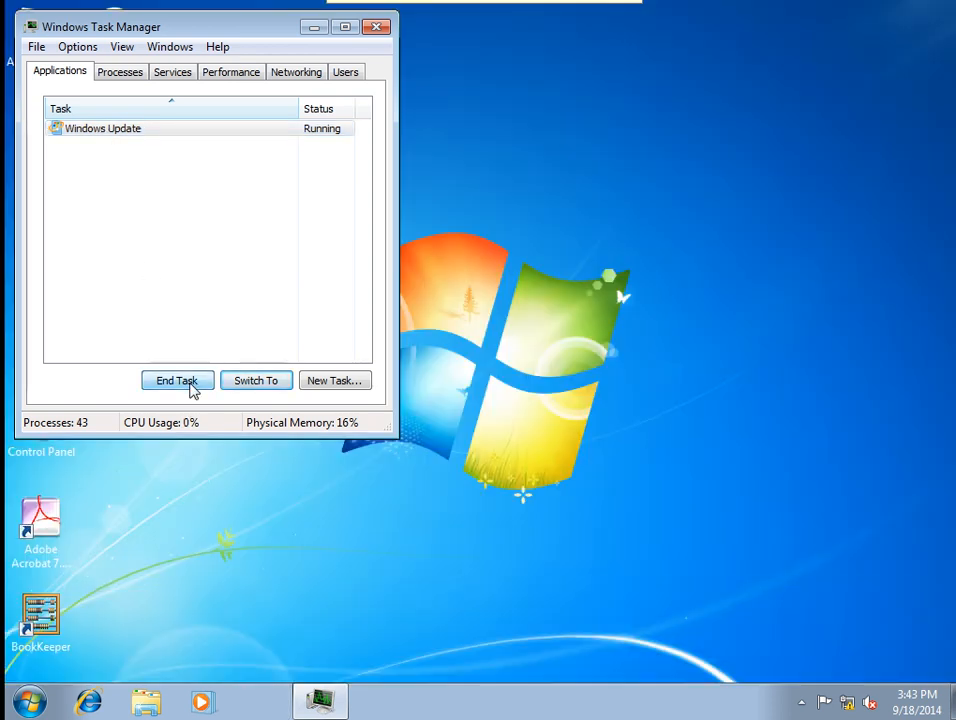
pyautogui.click(374, 27)
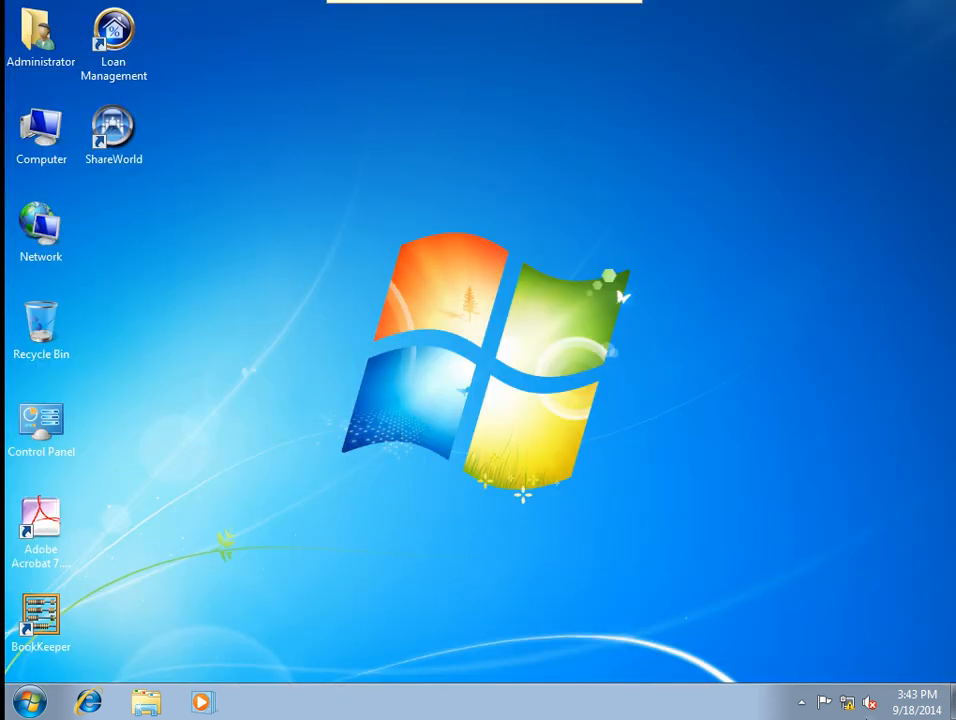
# Open the IPv4 properties of Local Area Connection via Network and Sharing Center.
pyautogui.rightClick(852, 705)
pyautogui.click(843, 686)
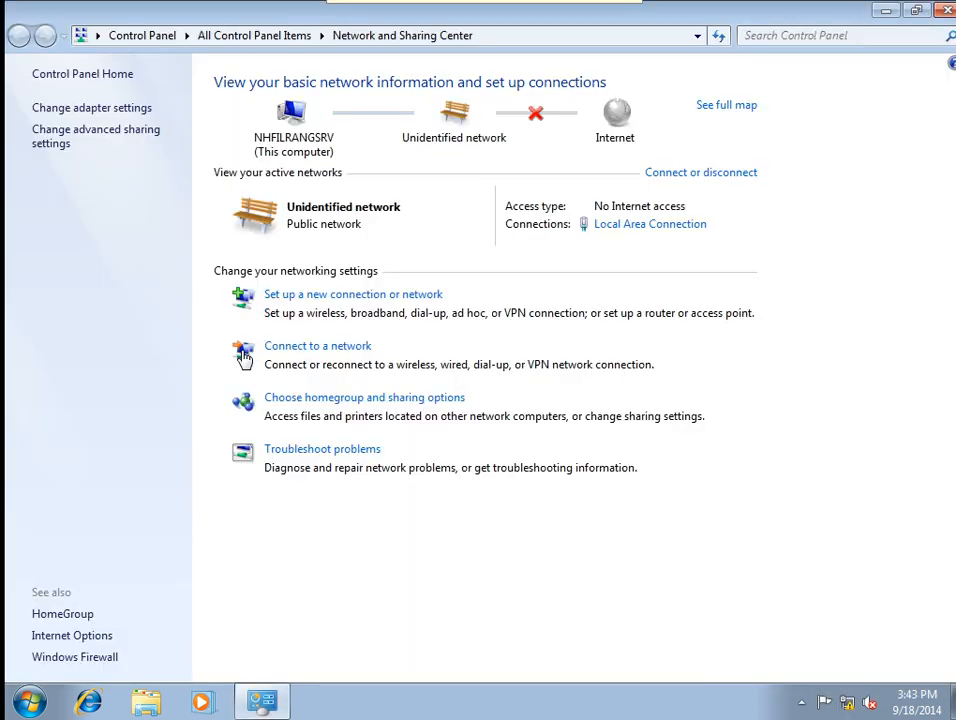
pyautogui.click(105, 108)
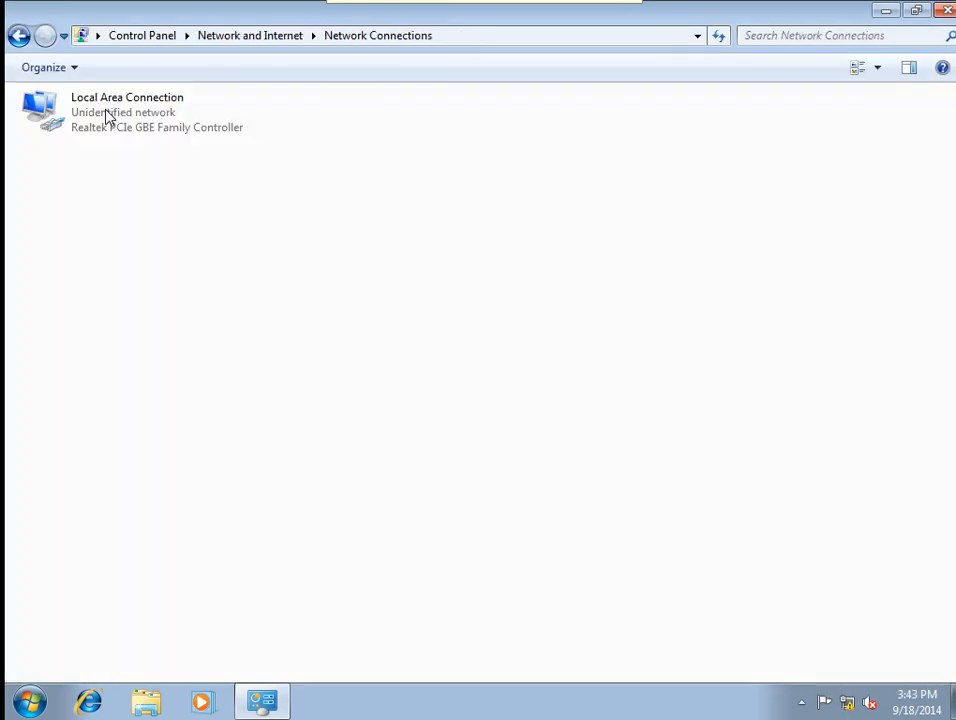
pyautogui.rightClick(110, 118)
pyautogui.click(183, 289)
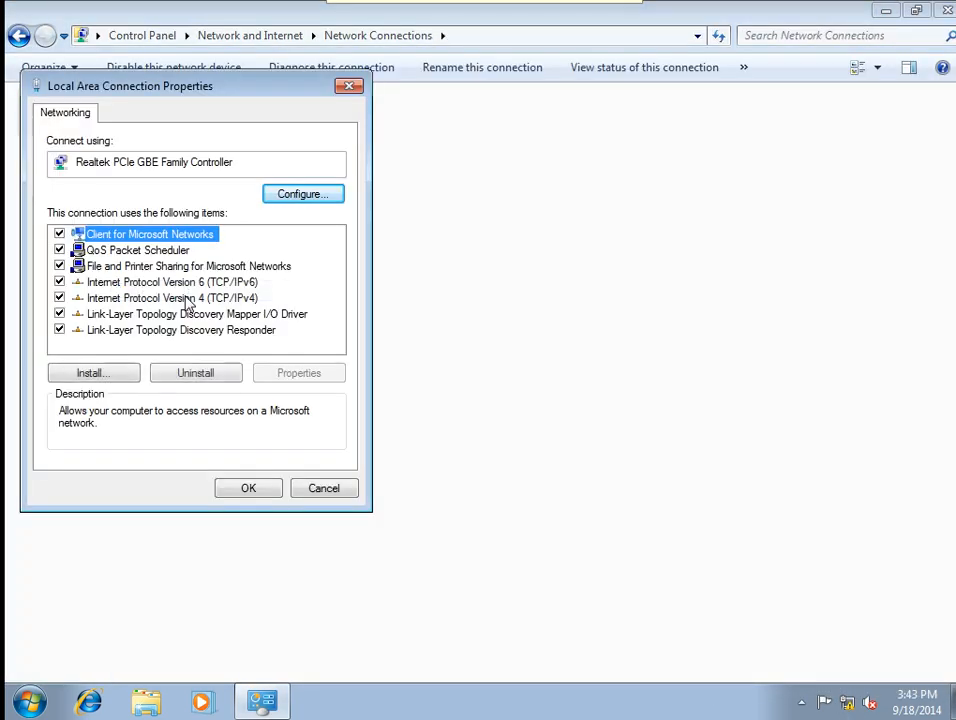
pyautogui.click(189, 299)
pyautogui.click(301, 376)
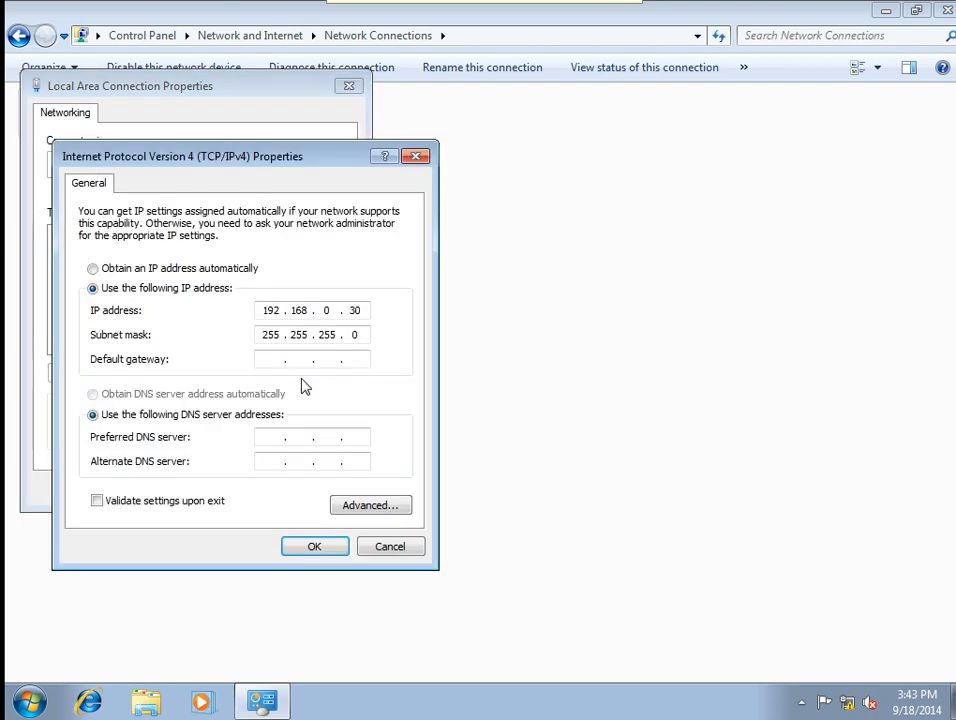
# Set IP 192.168.0.15, gateway 192.168.0.2, DNS 8.8.8.8 plus an alternate, and apply.
pyautogui.doubleClick(354, 310)
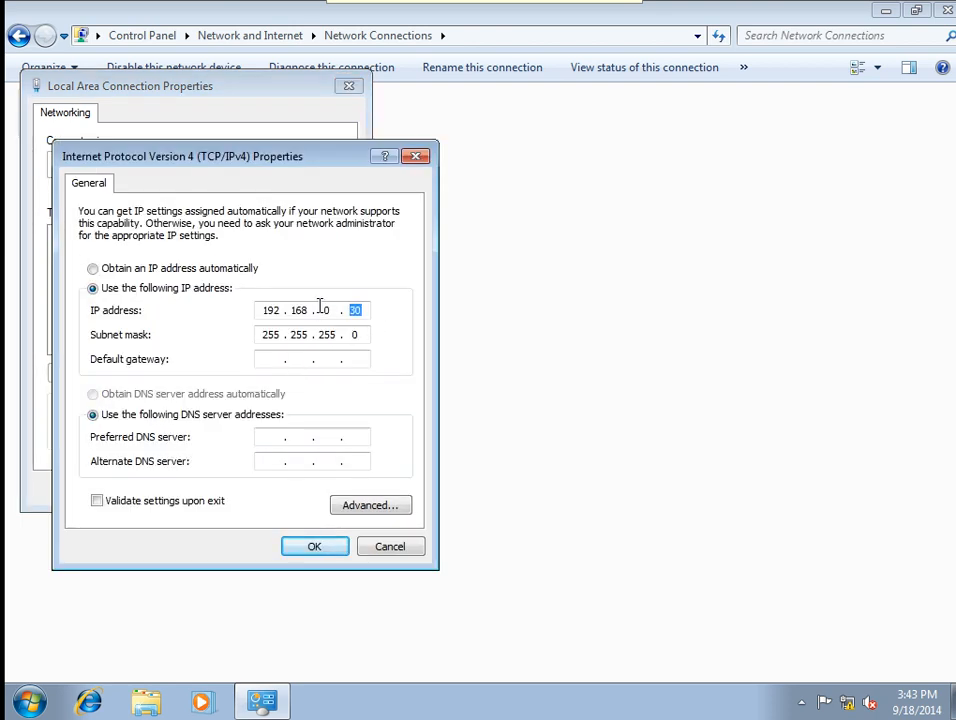
pyautogui.write('15')
pyautogui.click(307, 355)
pyautogui.write('192.168.0.2')
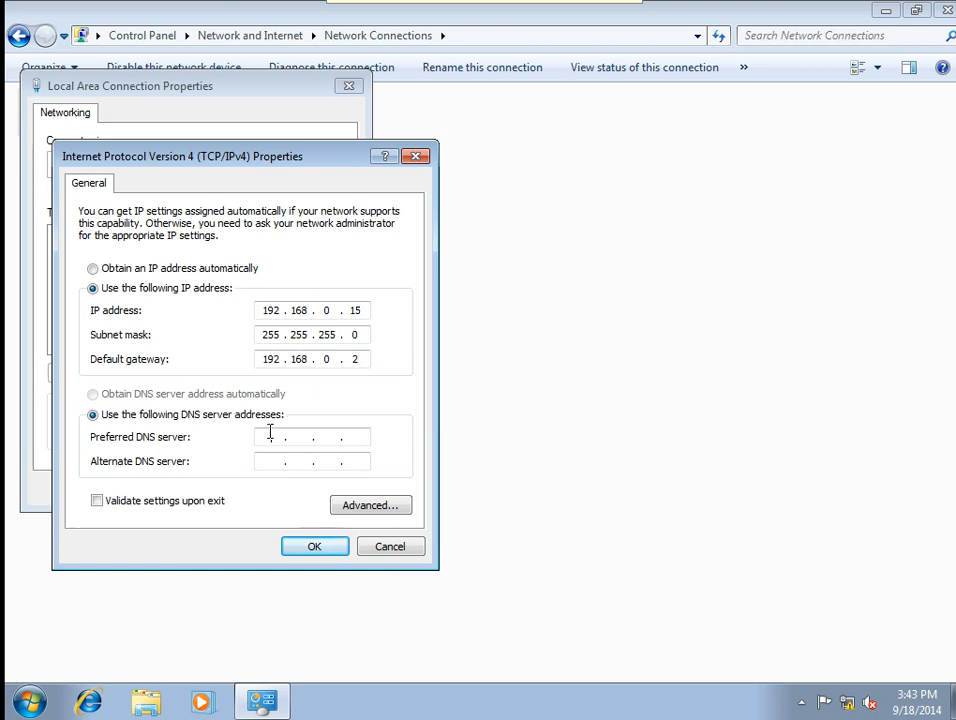
pyautogui.write('8.8.8.8')
pyautogui.write('8.4.4')
pyautogui.click(288, 549)
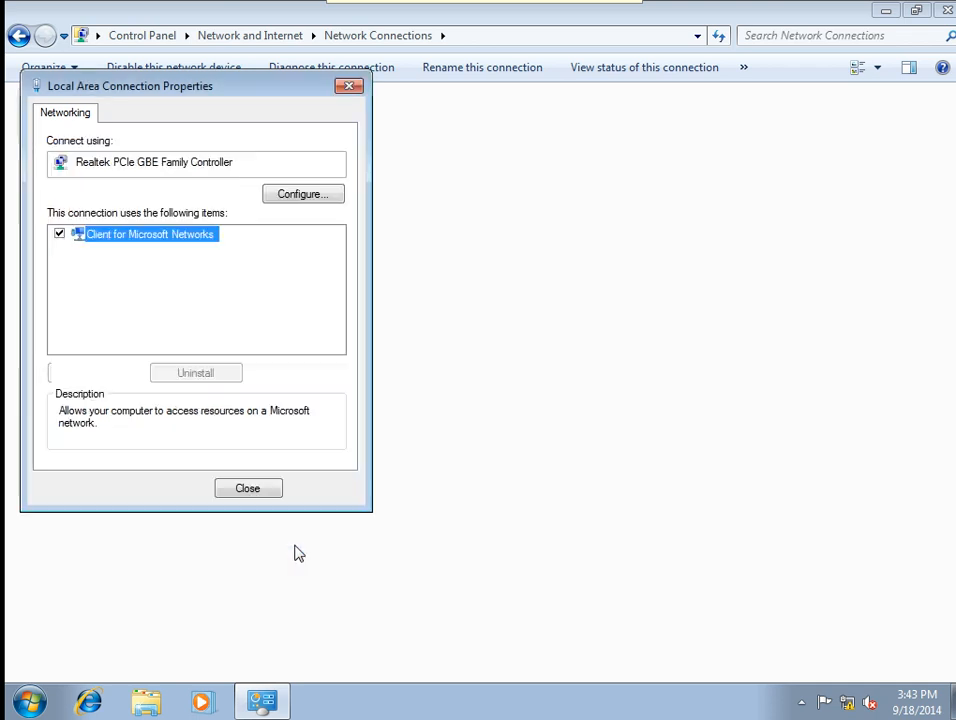
pyautogui.click(245, 493)
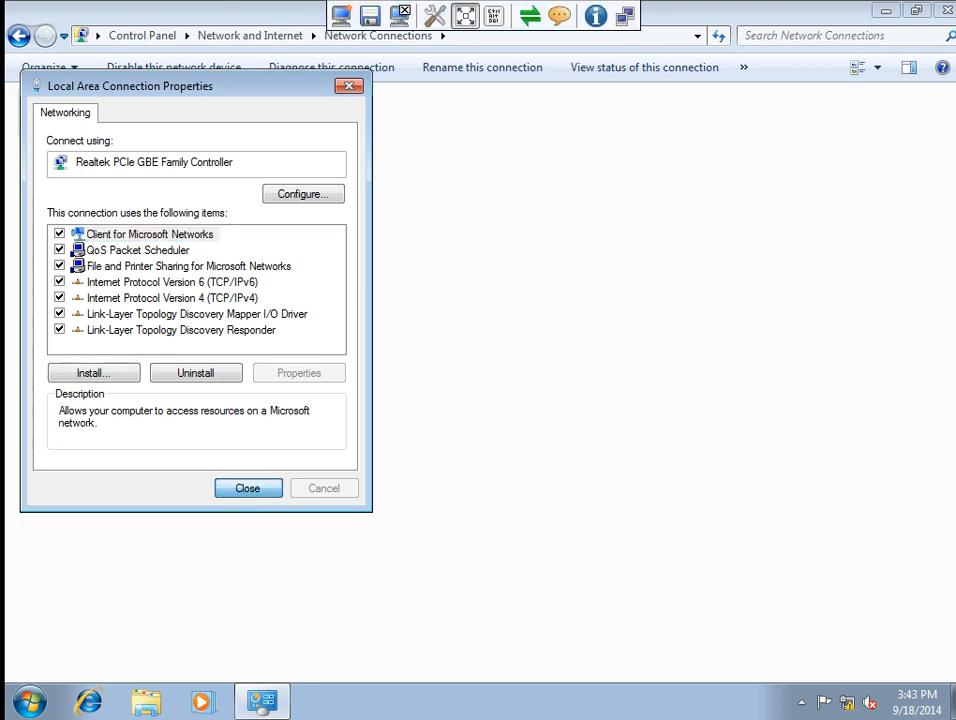
# End the old VNC session and connect to the new server address 192.168.0.15.
pyautogui.click(465, 15)
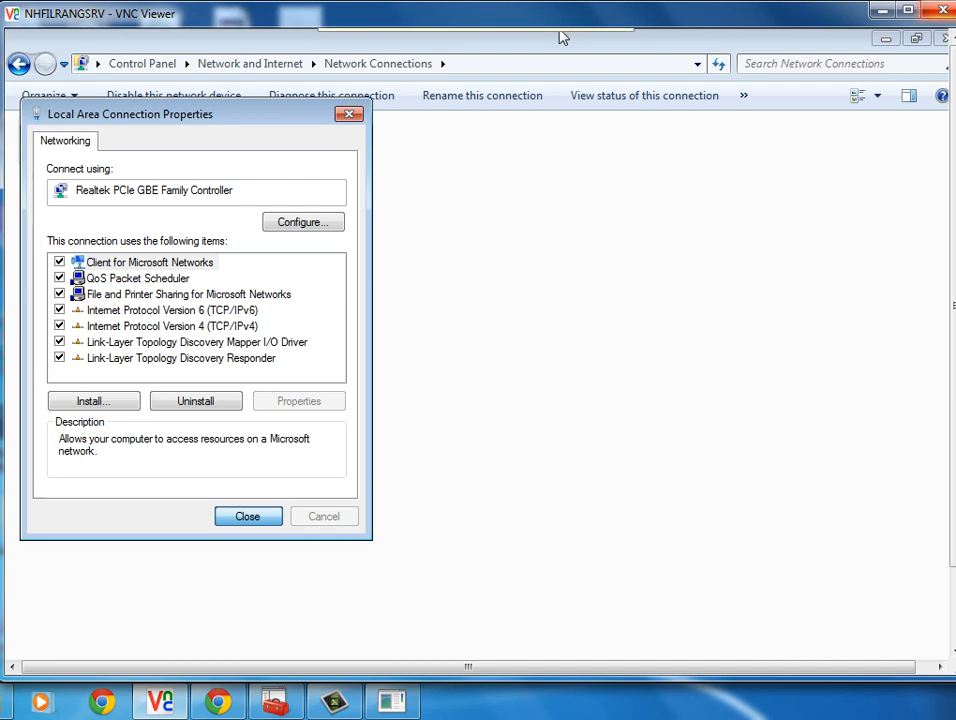
pyautogui.click(943, 10)
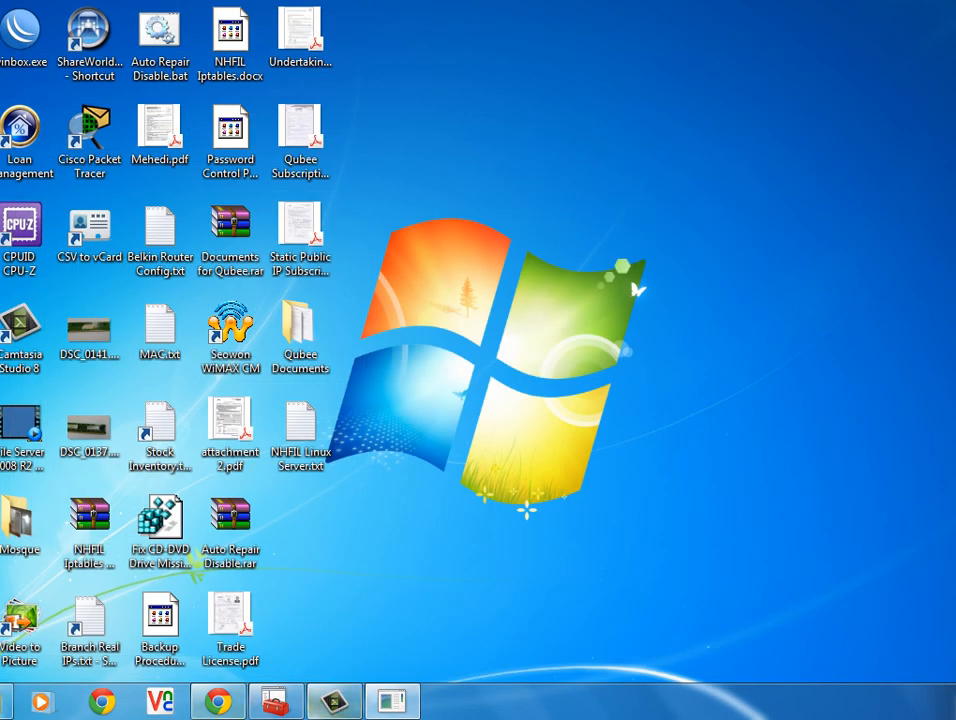
pyautogui.click(160, 702)
pyautogui.click(484, 348)
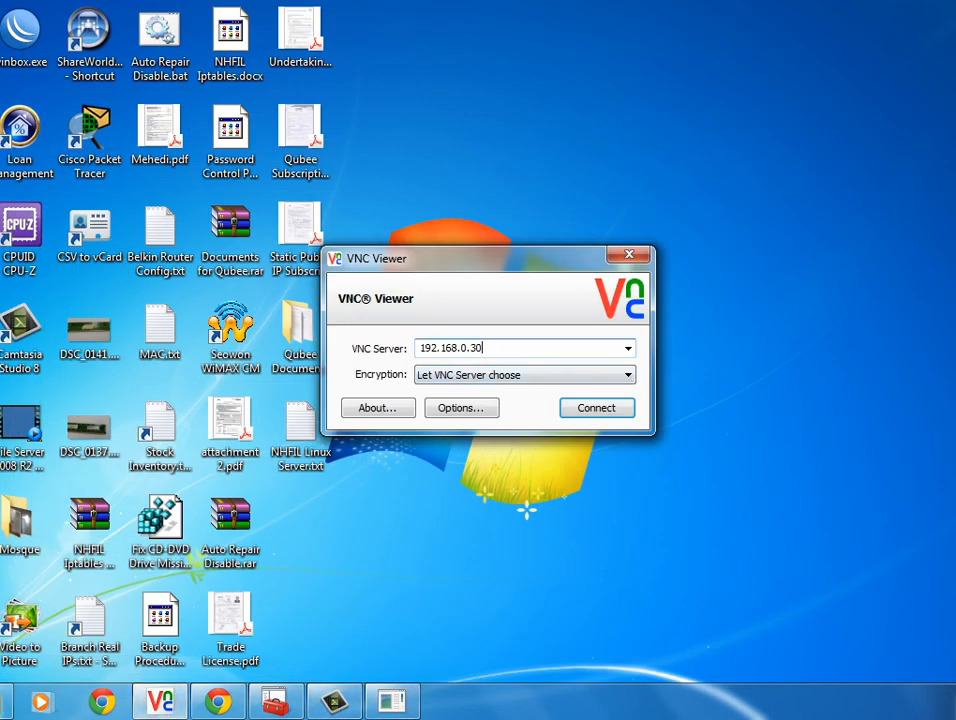
pyautogui.press('BackSpace')
pyautogui.press('BackSpace')
pyautogui.write('15')
pyautogui.press('Return')
# Accept the signature warning, enter the password, set the network to Public, and go full screen.
pyautogui.click(566, 463)
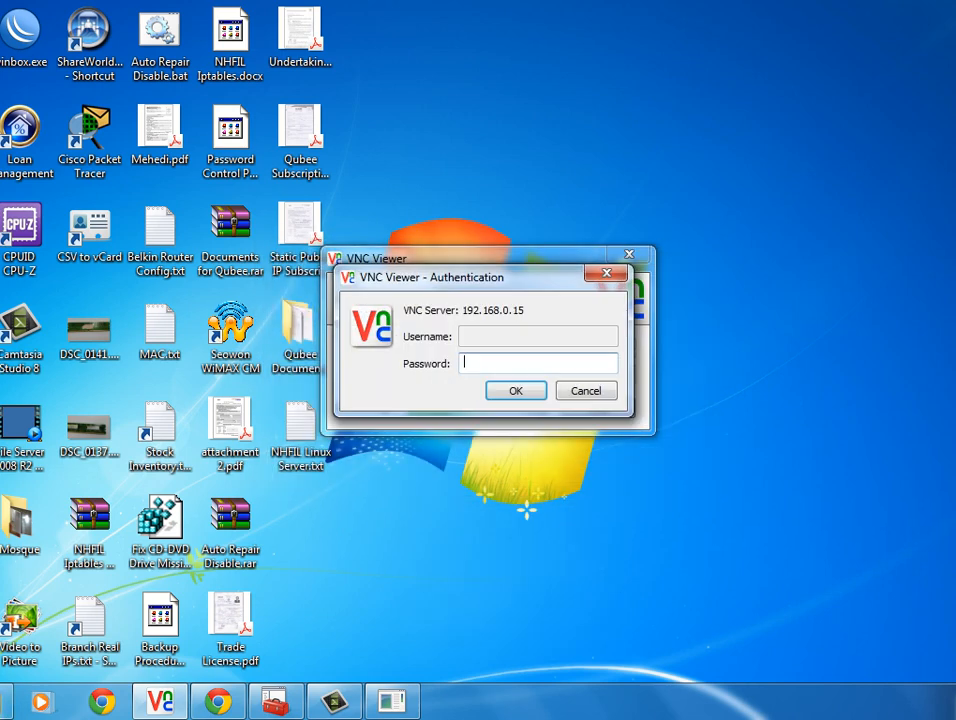
pyautogui.write('•••••••')
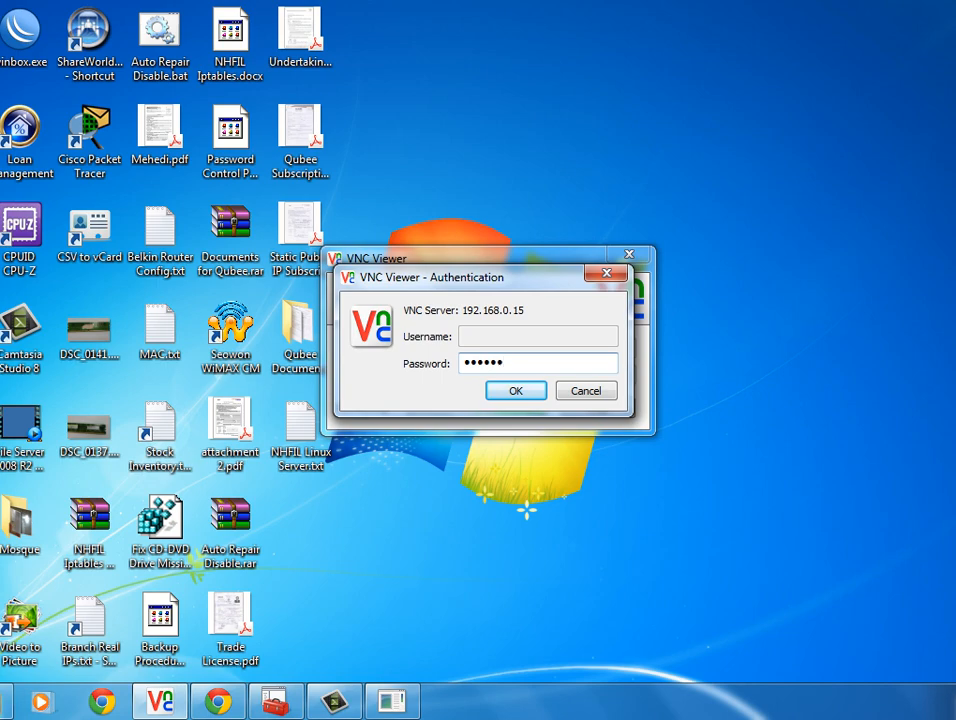
pyautogui.press('Return')
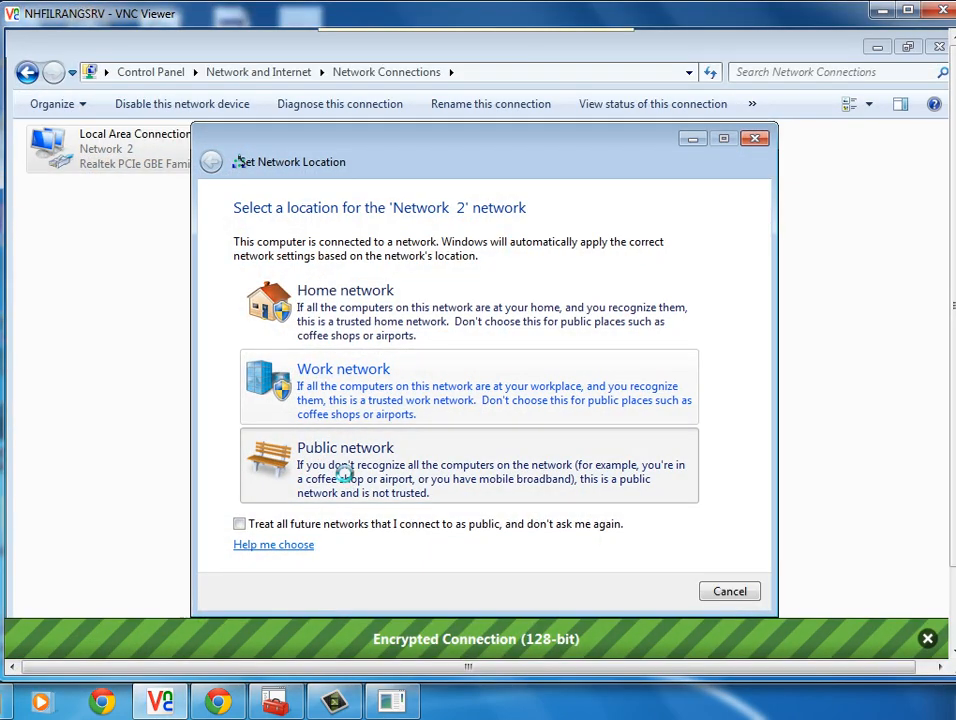
pyautogui.click(345, 474)
pyautogui.click(729, 591)
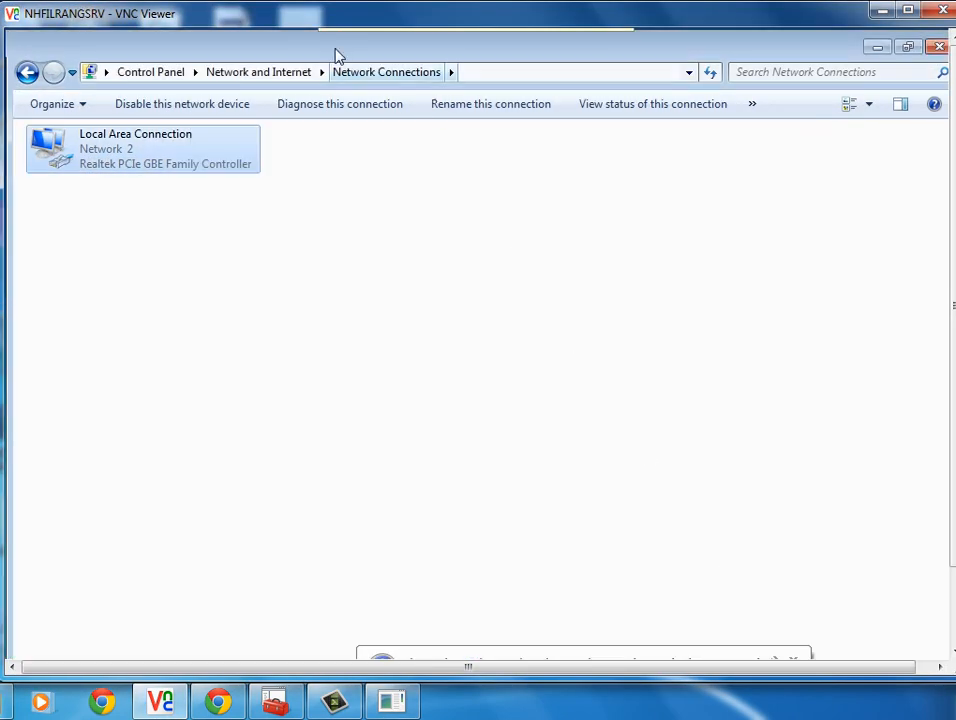
pyautogui.click(456, 43)
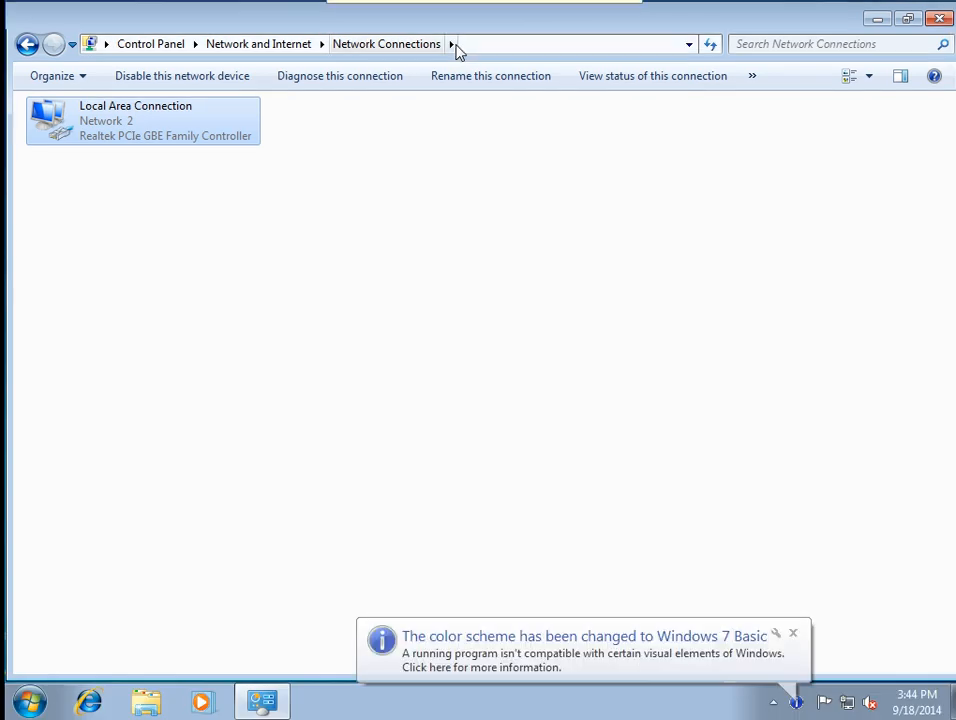
# Launch Internet Explorer and finish its setup with Suggested Sites off and express settings.
pyautogui.click(879, 20)
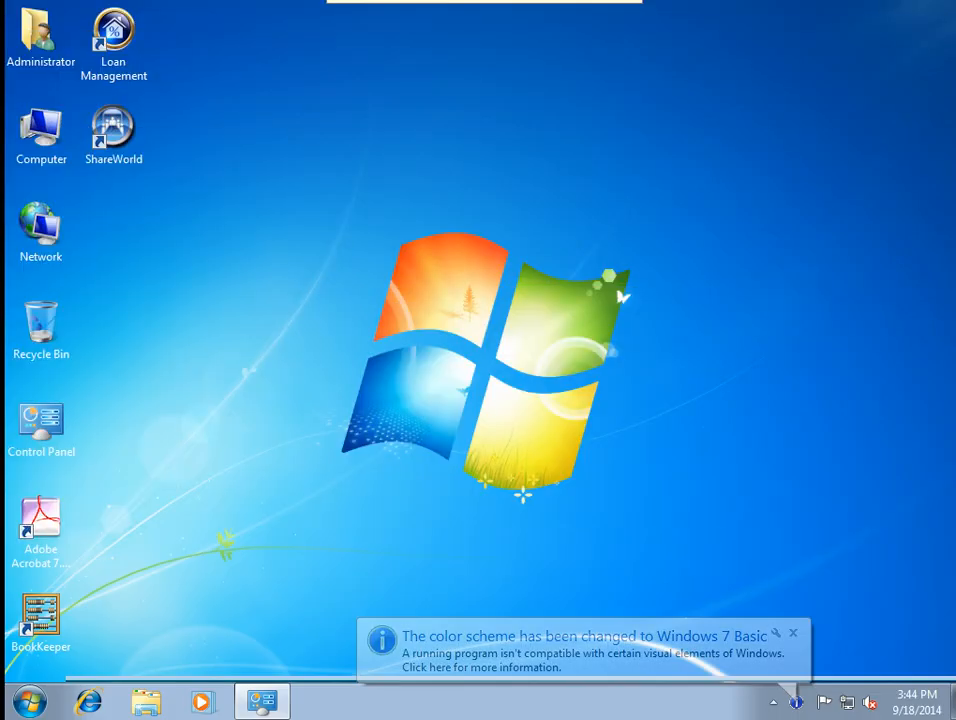
pyautogui.click(90, 700)
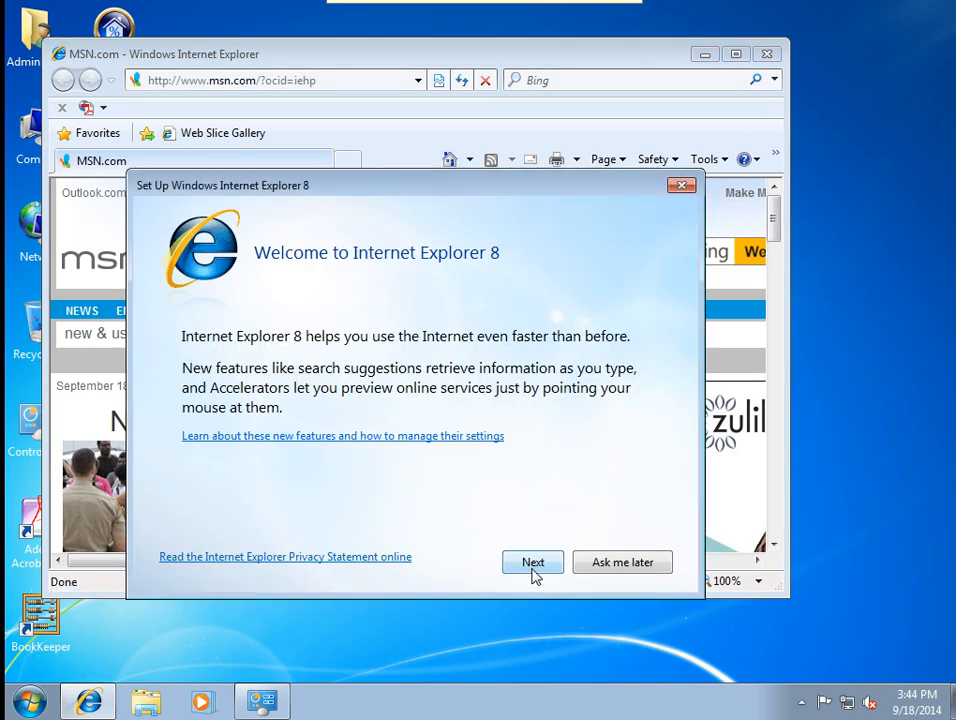
pyautogui.click(533, 566)
pyautogui.click(239, 406)
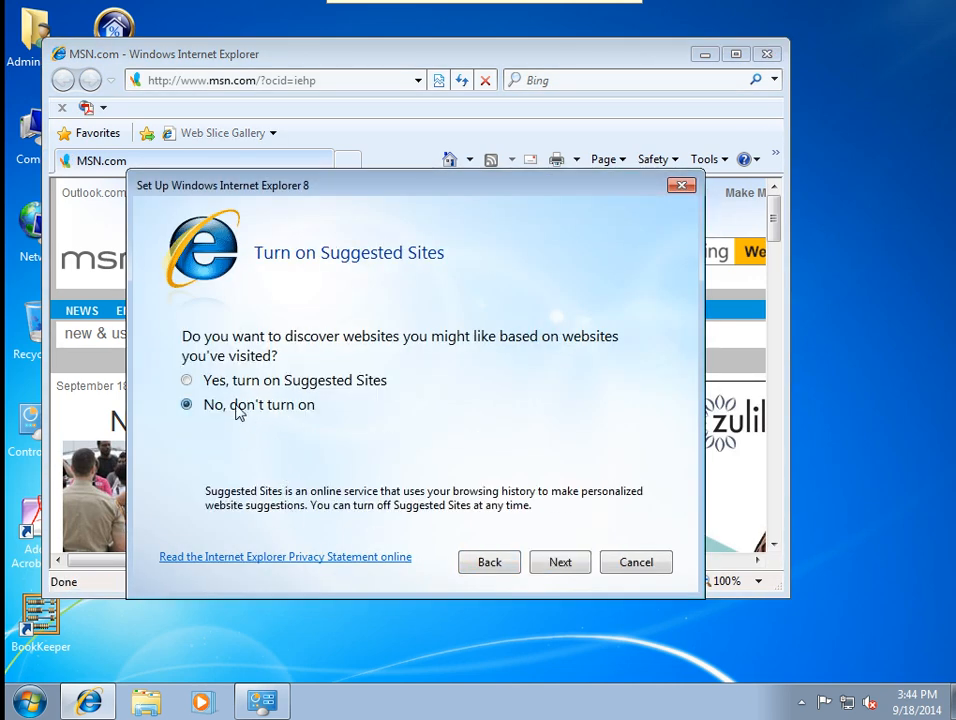
pyautogui.click(548, 562)
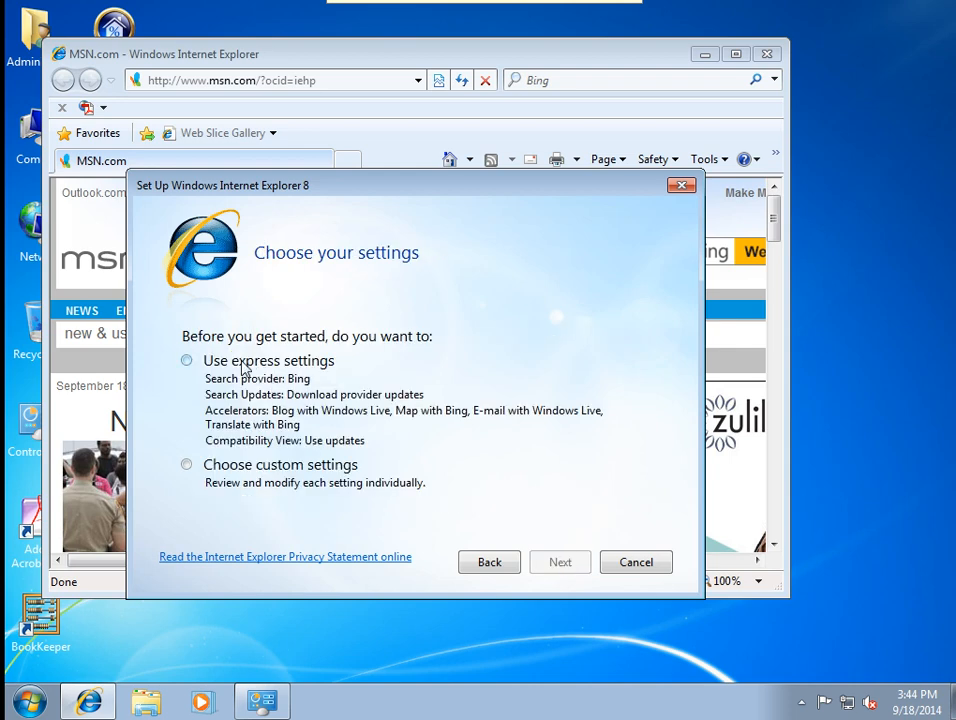
pyautogui.click(240, 361)
pyautogui.click(557, 563)
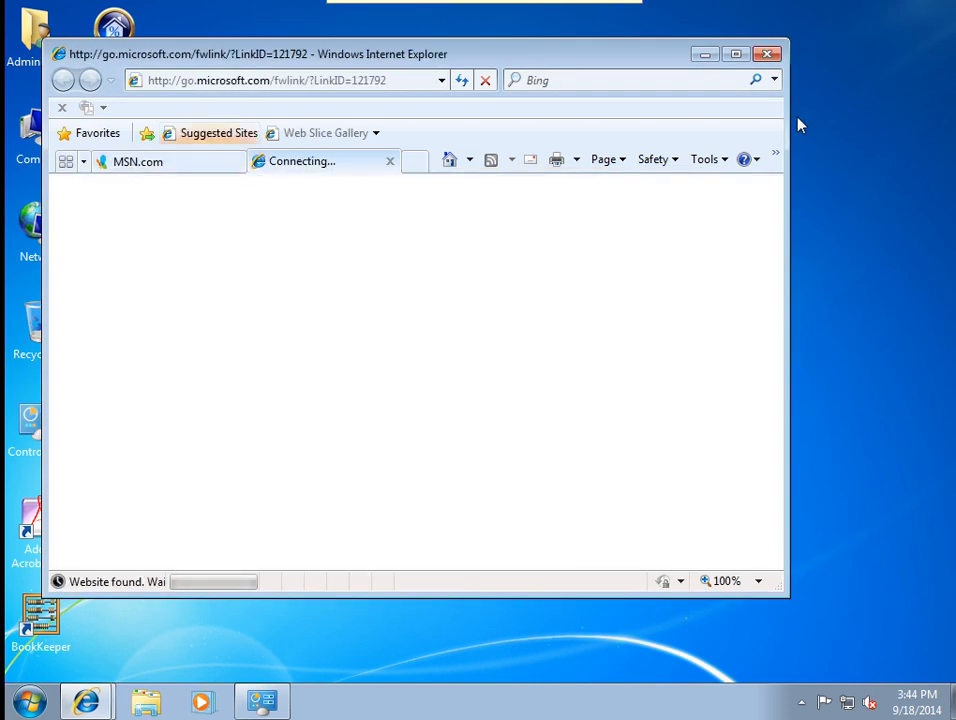
# Close the welcome tab and the Internet Explorer window.
pyautogui.moveTo(529, 58); pyautogui.dragTo(574, 77)
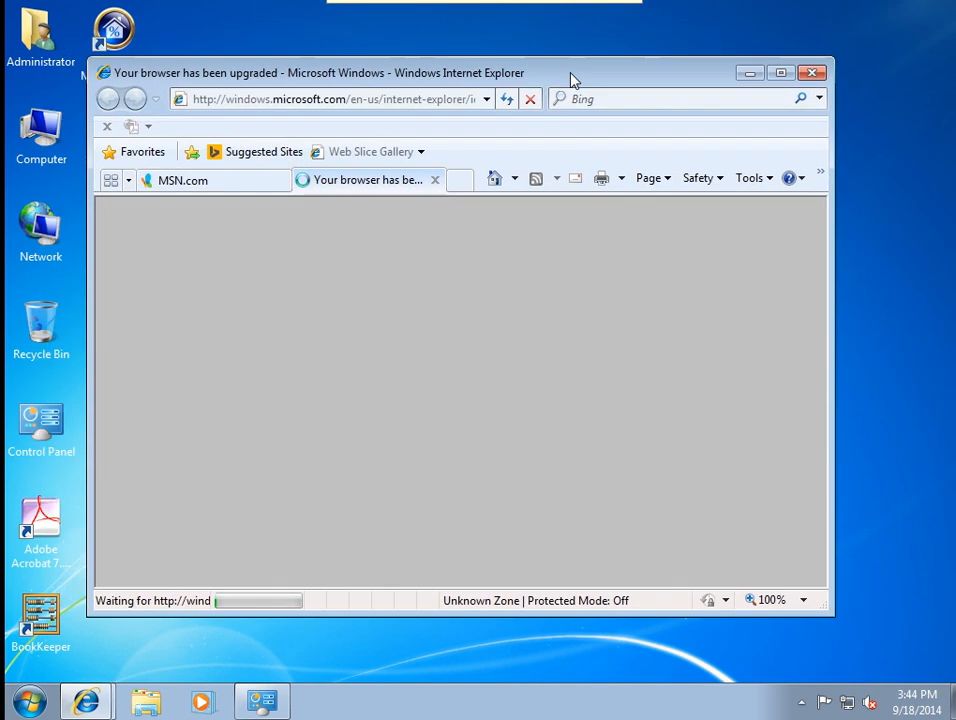
pyautogui.click(435, 180)
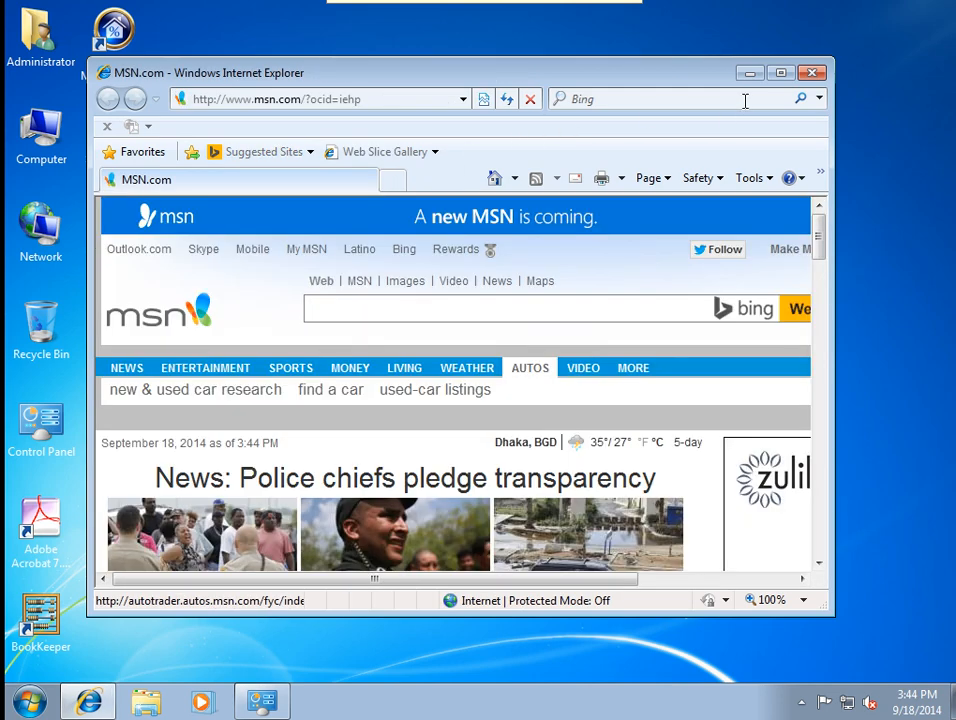
pyautogui.click(812, 74)
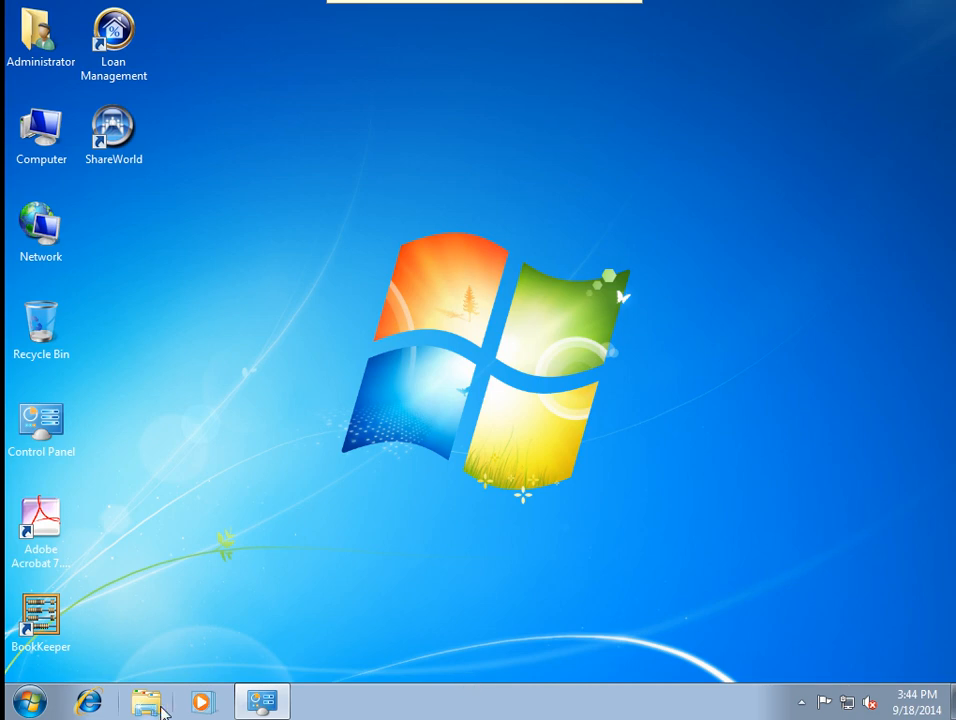
# Bring back the Network Connections window and refresh its view.
pyautogui.click(262, 703)
pyautogui.rightClick(412, 377)
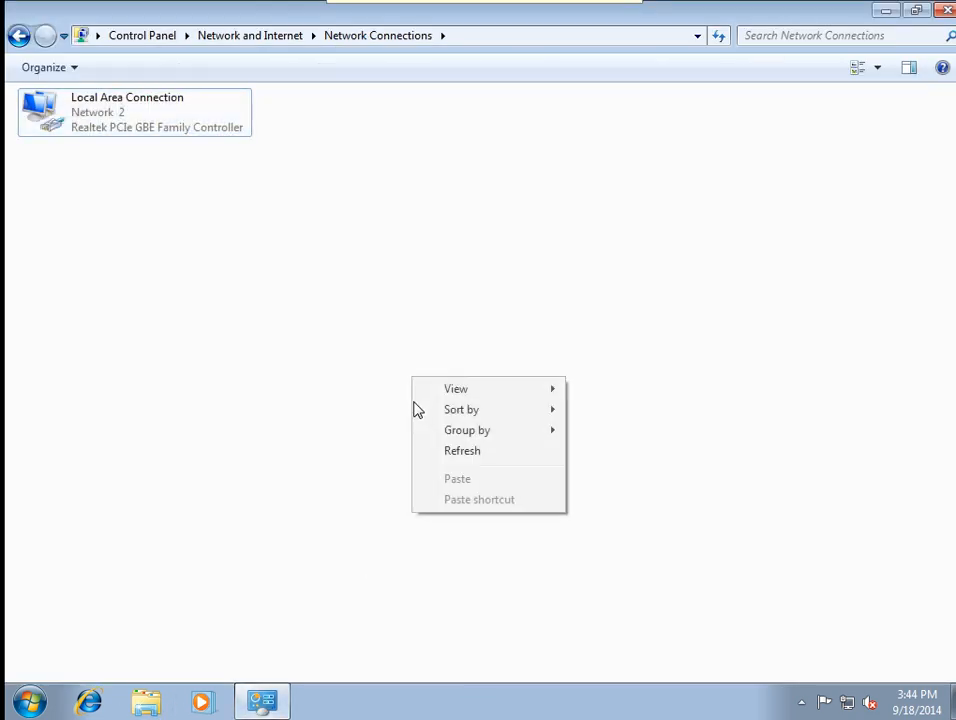
pyautogui.click(448, 455)
# Return to All Control Panel Items and try opening Windows Update, which crashes Explorer.
pyautogui.click(22, 36)
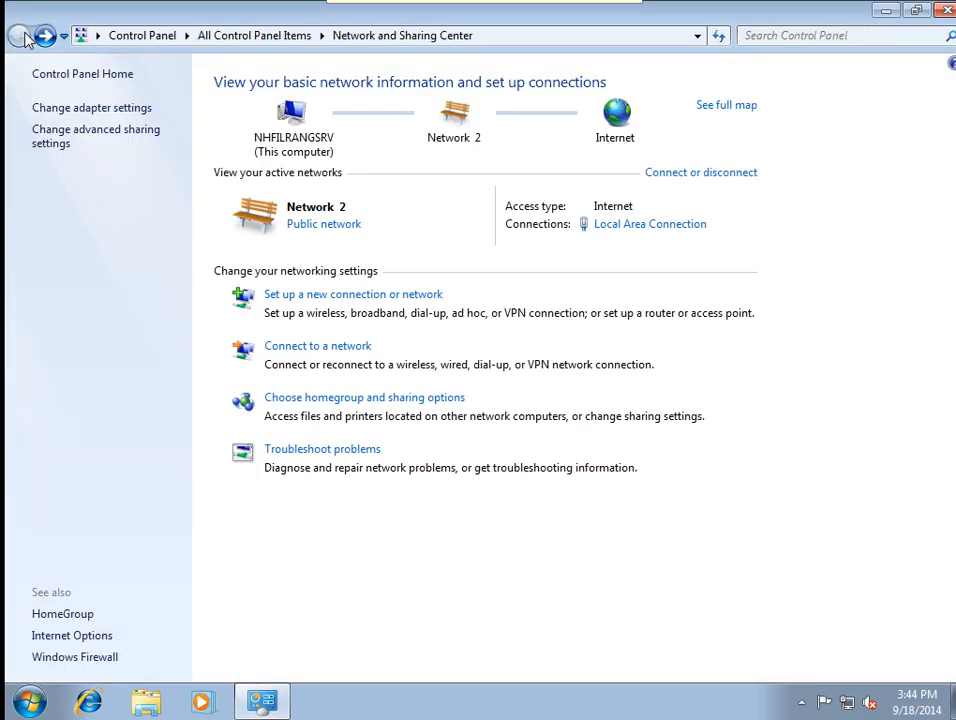
pyautogui.click(60, 75)
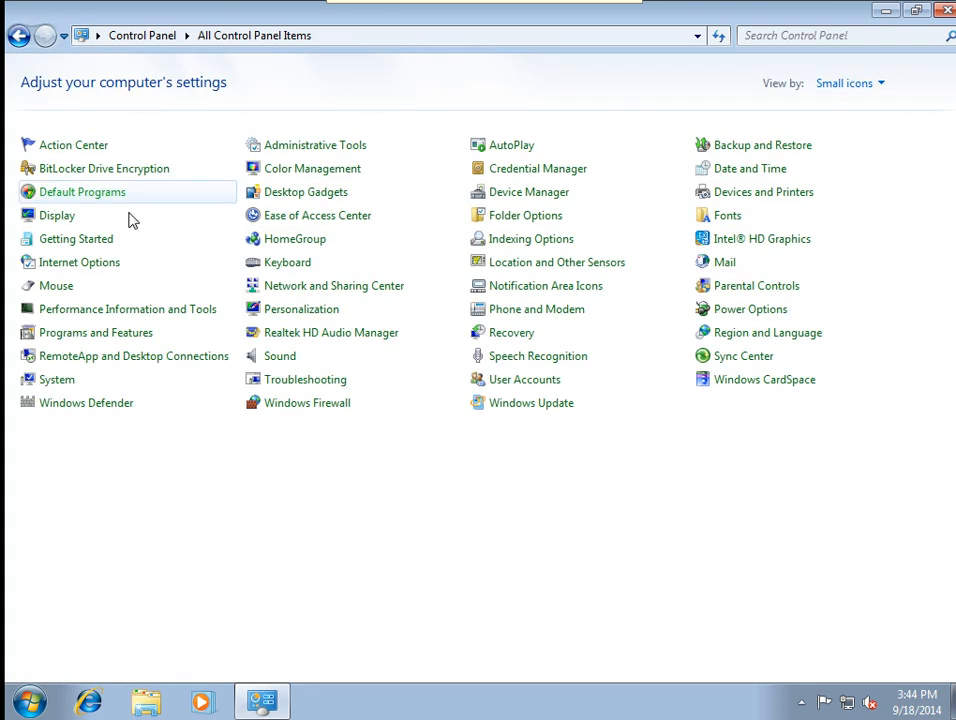
pyautogui.click(507, 402)
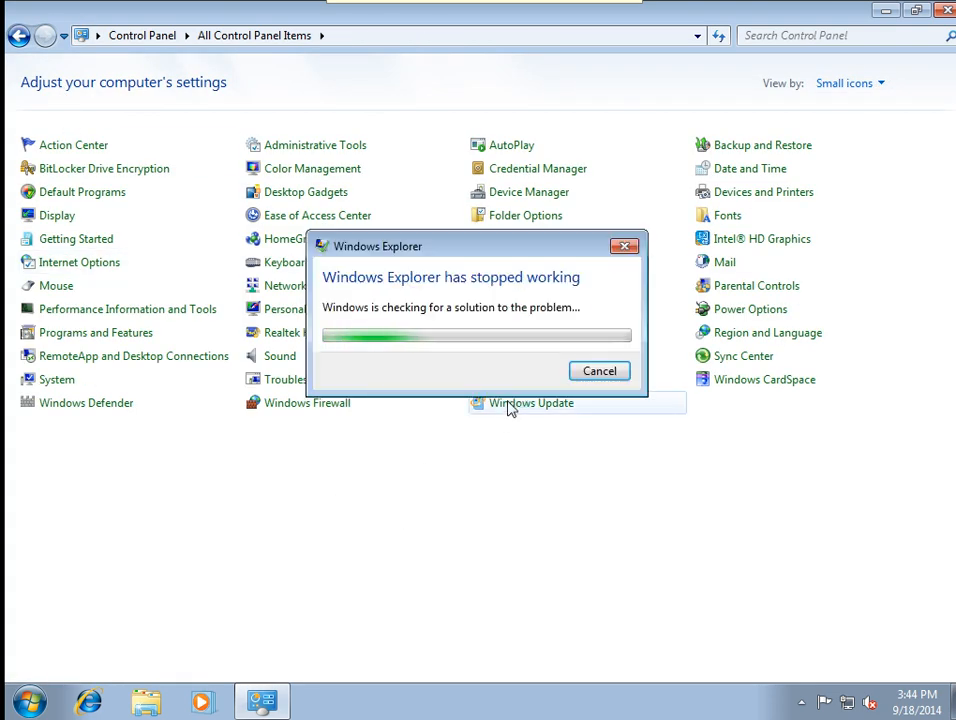
# Cancel the Explorer crash solution check and refresh the desktop.
pyautogui.click(590, 371)
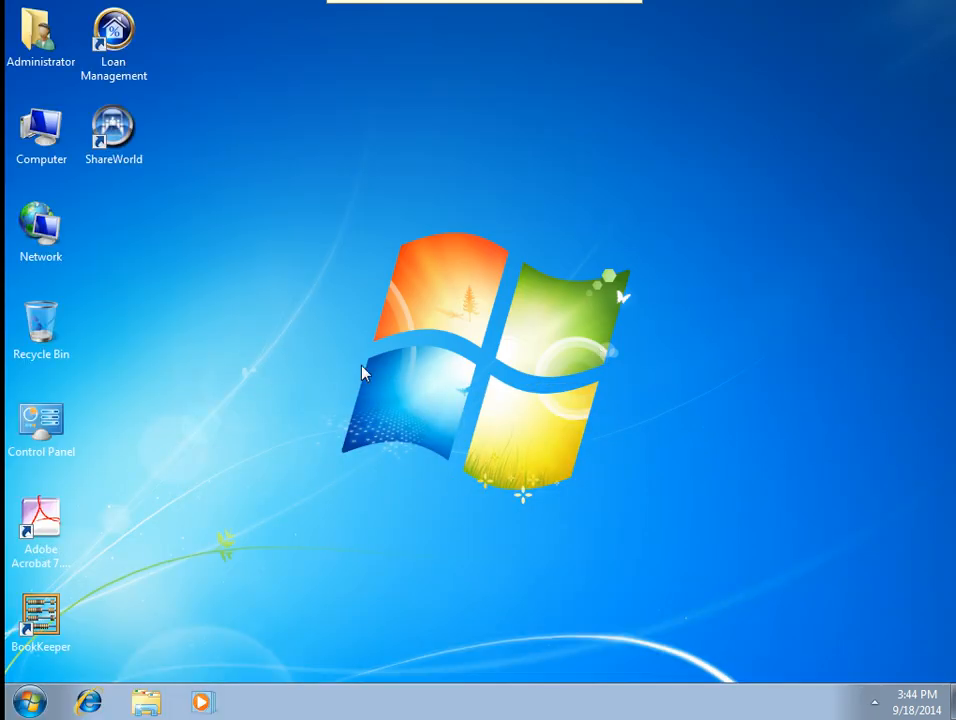
pyautogui.rightClick(362, 372)
pyautogui.click(402, 420)
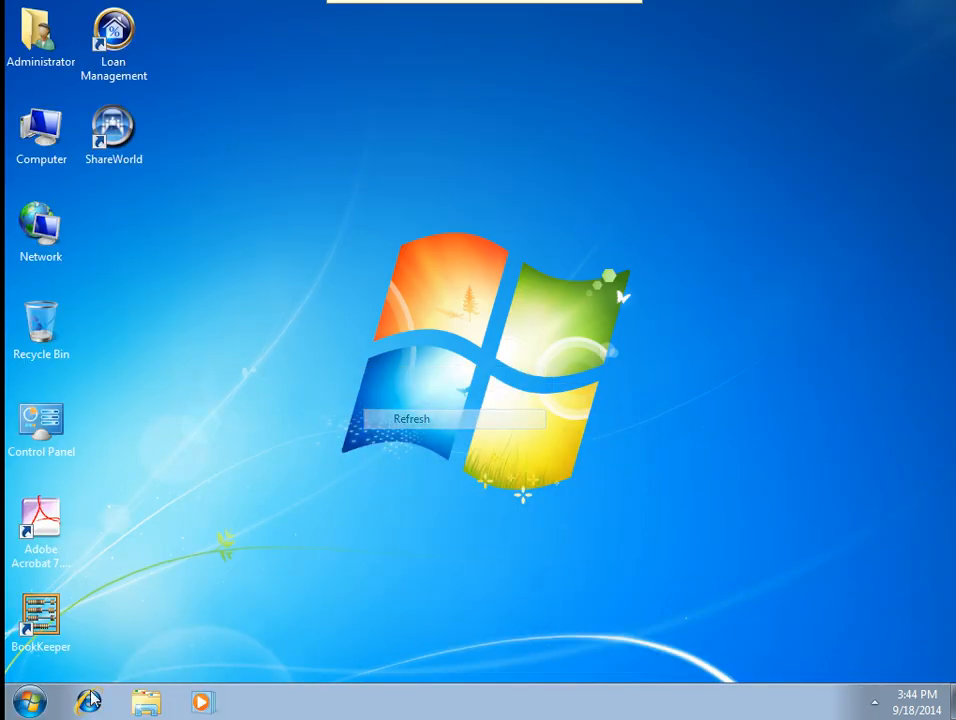
# Retry Control Panel from the Start menu and dismiss the remote procedure call and explorer.exe errors.
pyautogui.click(24, 706)
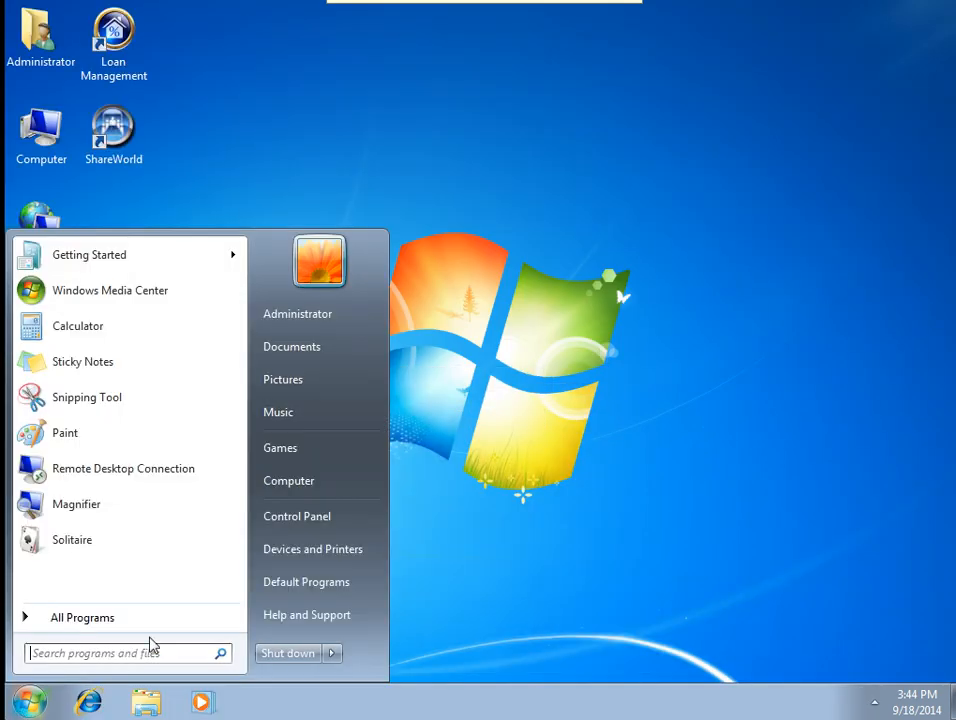
pyautogui.click(301, 516)
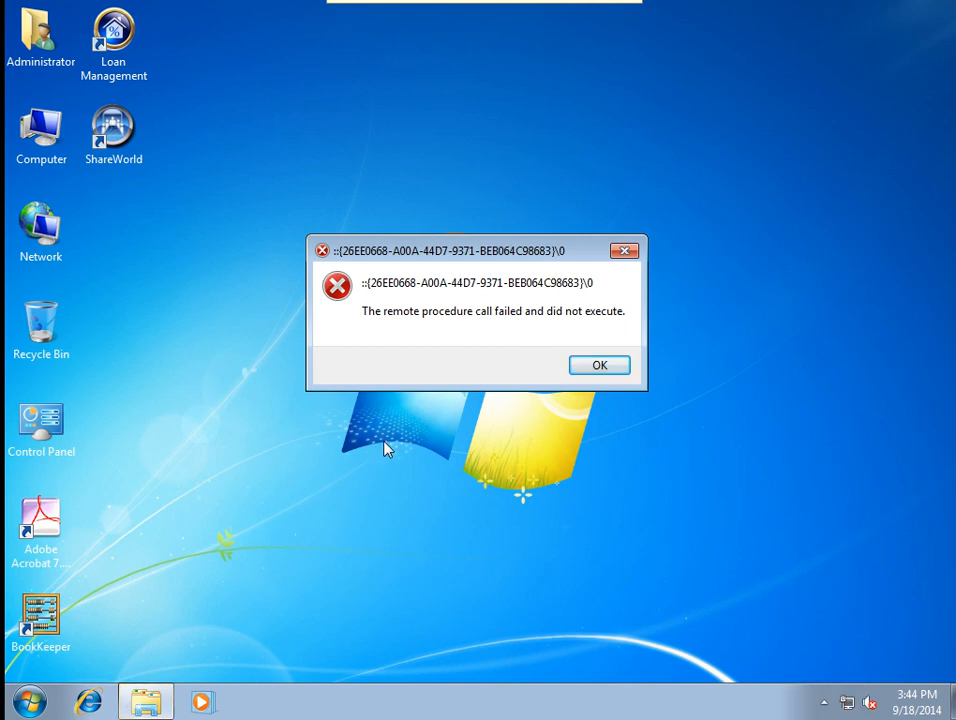
pyautogui.click(588, 372)
pyautogui.click(603, 368)
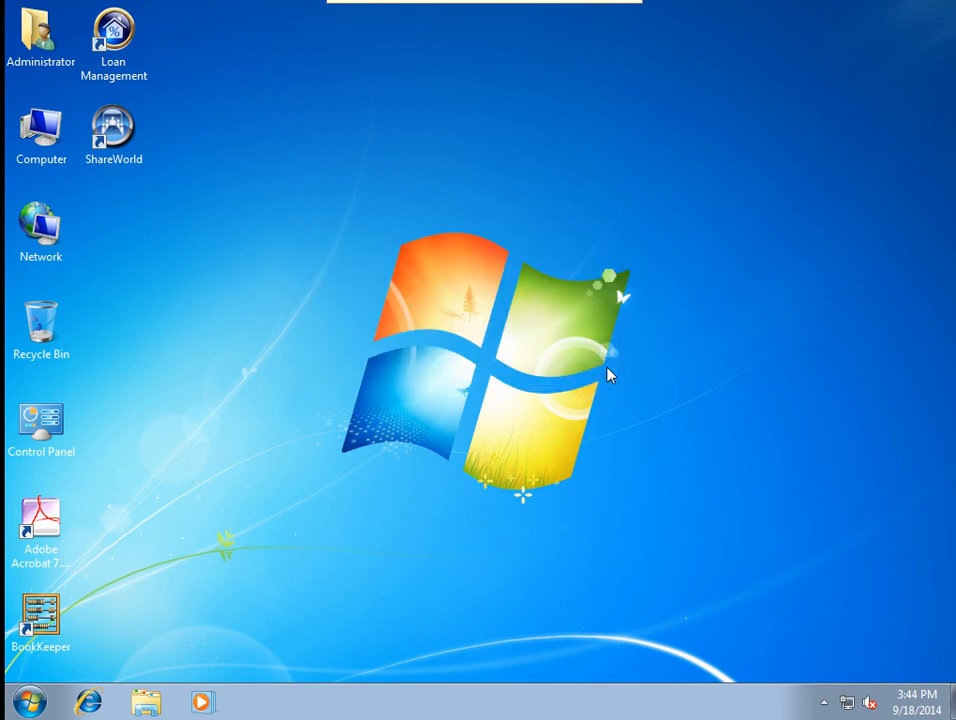
# Log off the current user from the Start menu's shutdown options.
pyautogui.click(30, 705)
pyautogui.moveTo(333, 652)
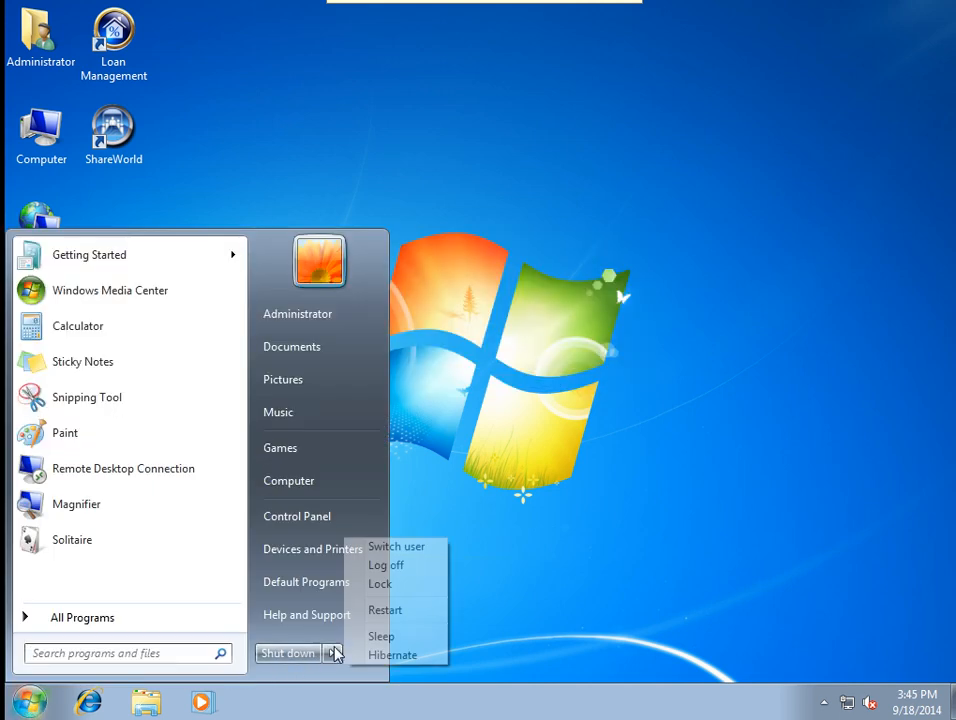
pyautogui.click(378, 566)
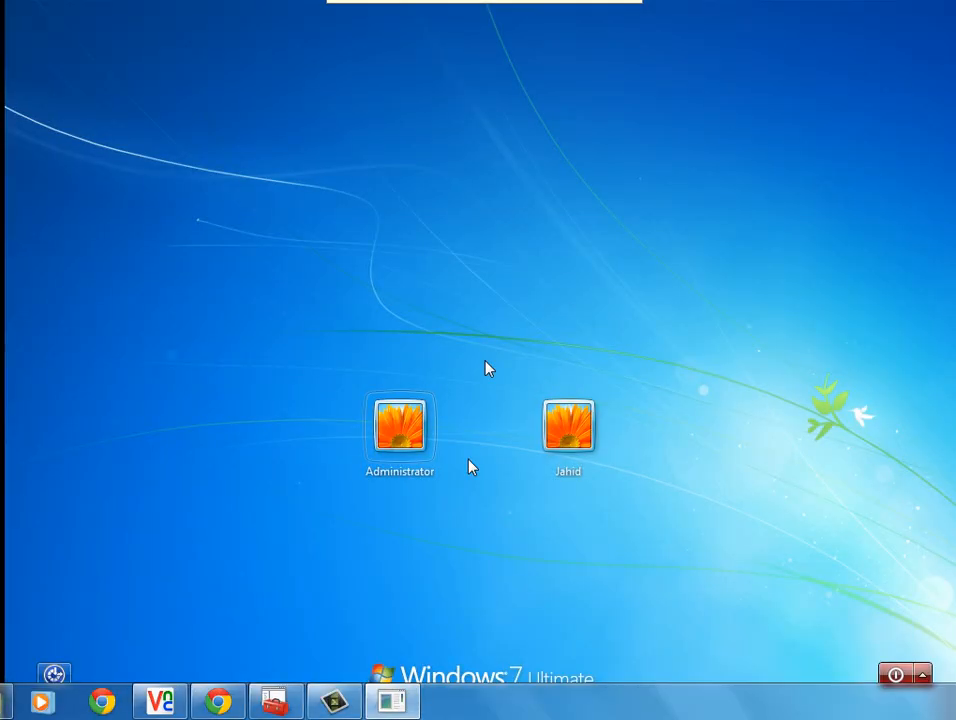
# Sign back in as Administrator with the account password.
pyautogui.click(403, 448)
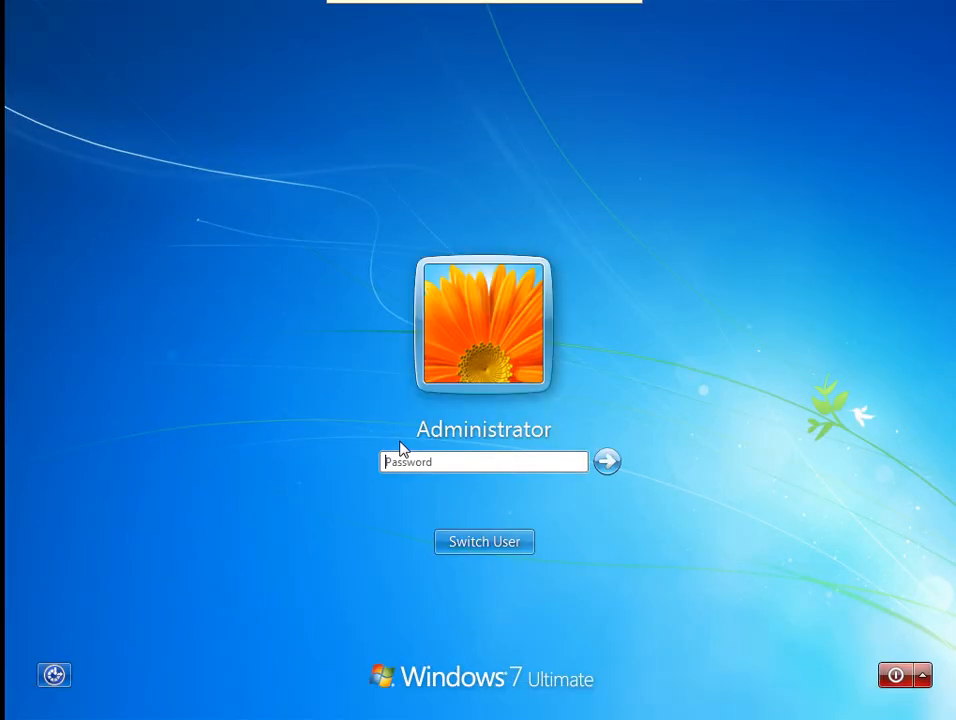
pyautogui.write('***')
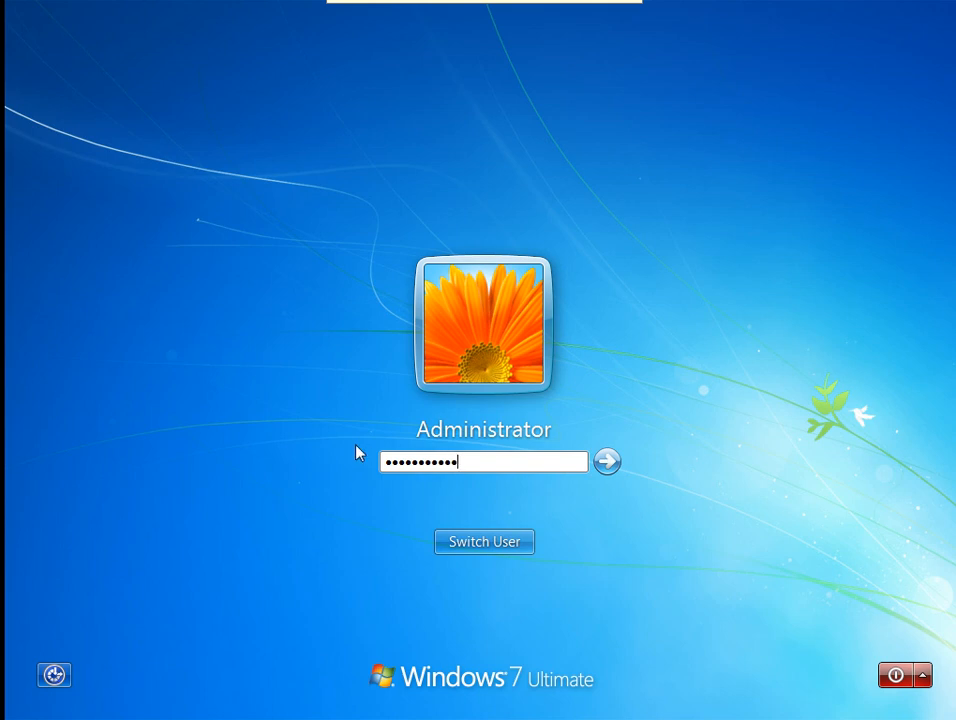
pyautogui.press('Return')
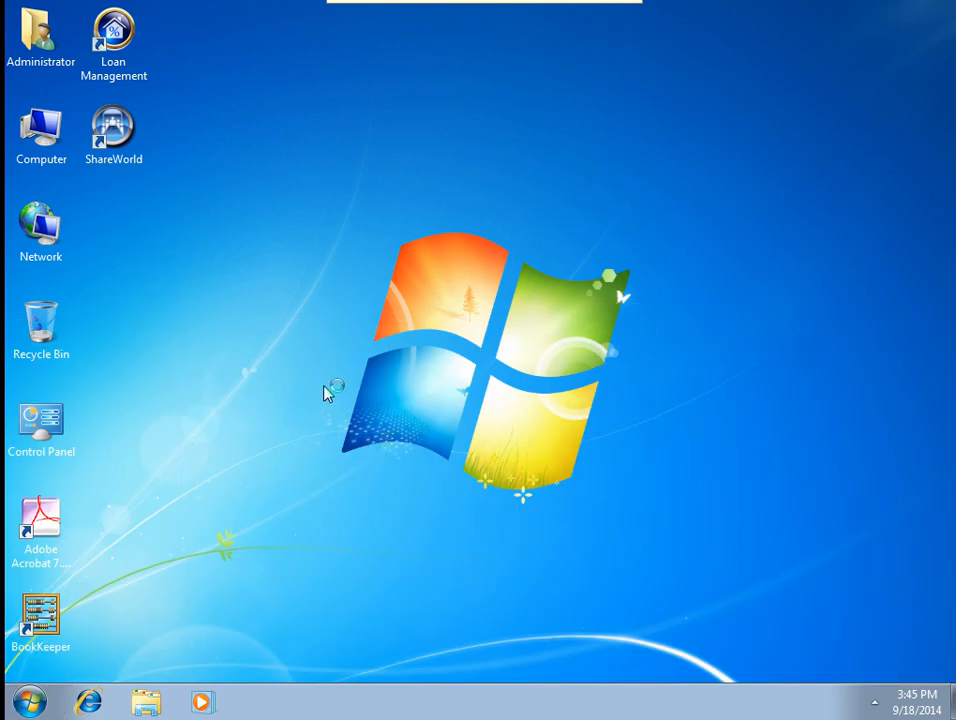
# Refresh the desktop twice after signing in.
pyautogui.rightClick(325, 388)
pyautogui.click(363, 441)
pyautogui.rightClick(341, 338)
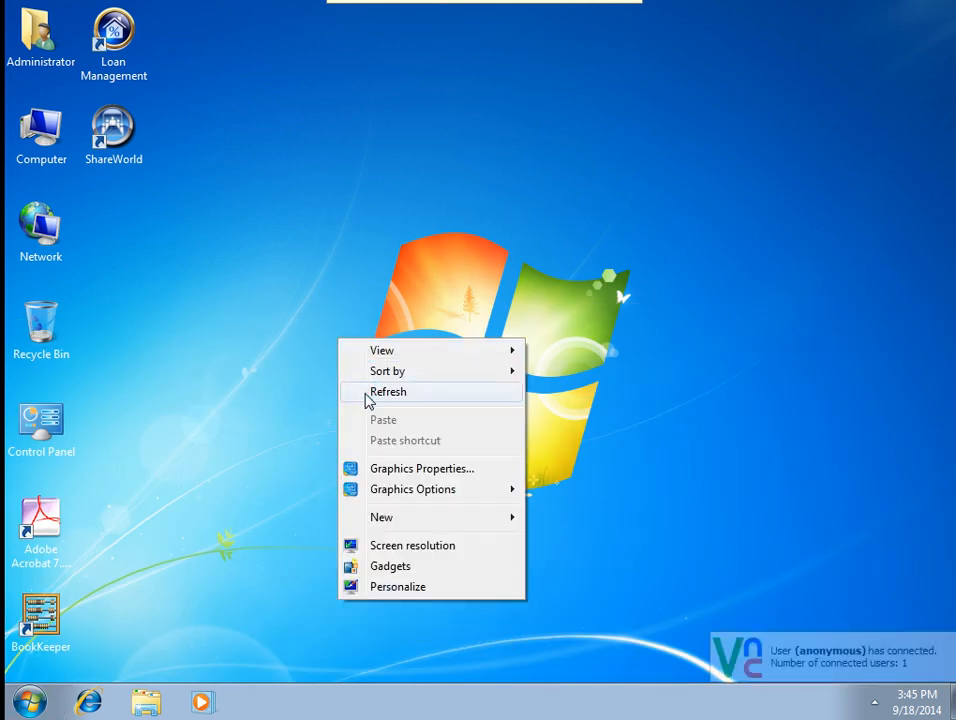
pyautogui.click(367, 393)
# Open Control Panel from Start, request Windows Update, and check the hidden tray icons.
pyautogui.click(38, 704)
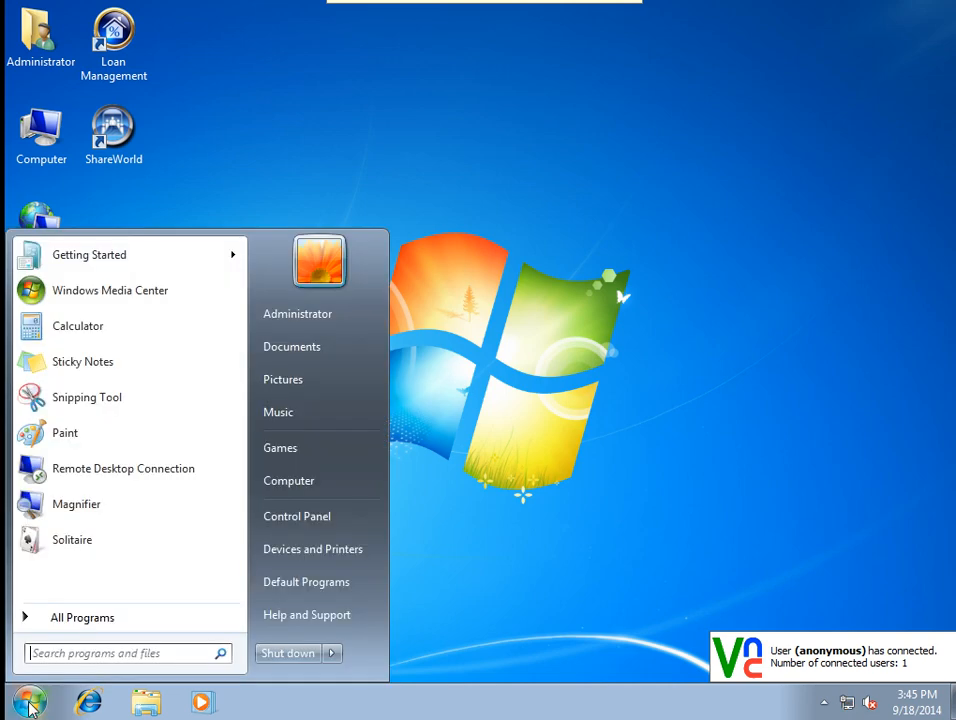
pyautogui.click(290, 518)
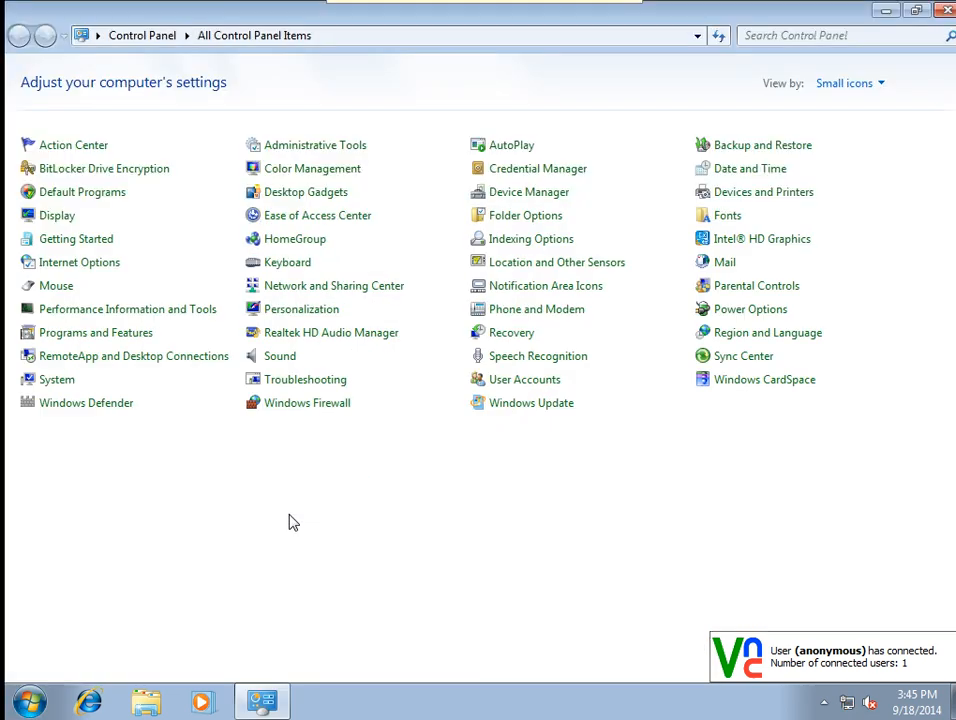
pyautogui.click(527, 405)
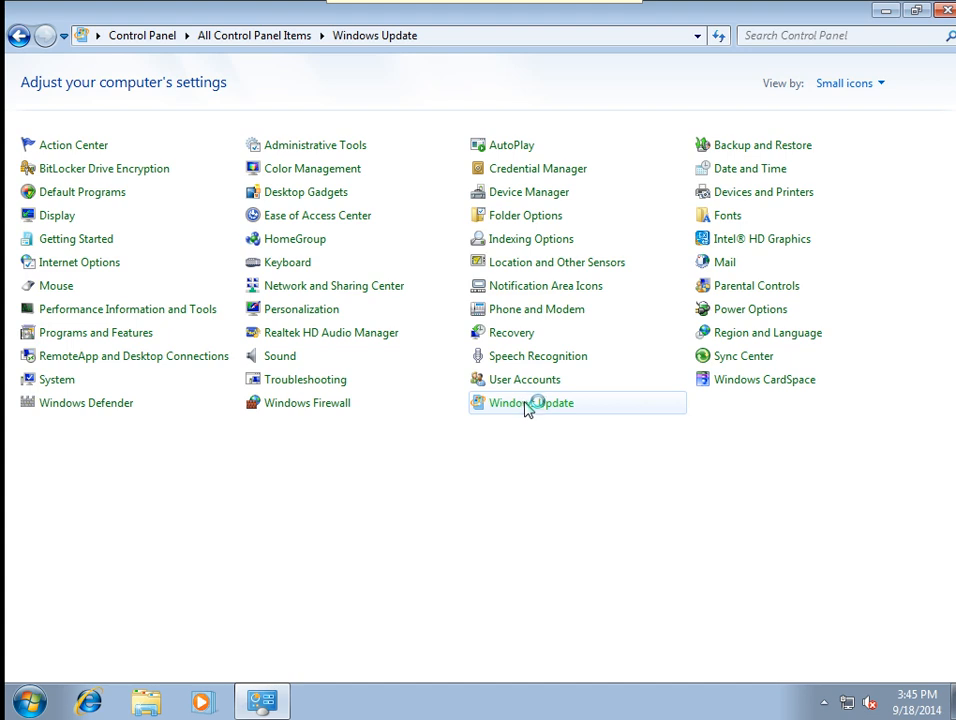
pyautogui.click(824, 703)
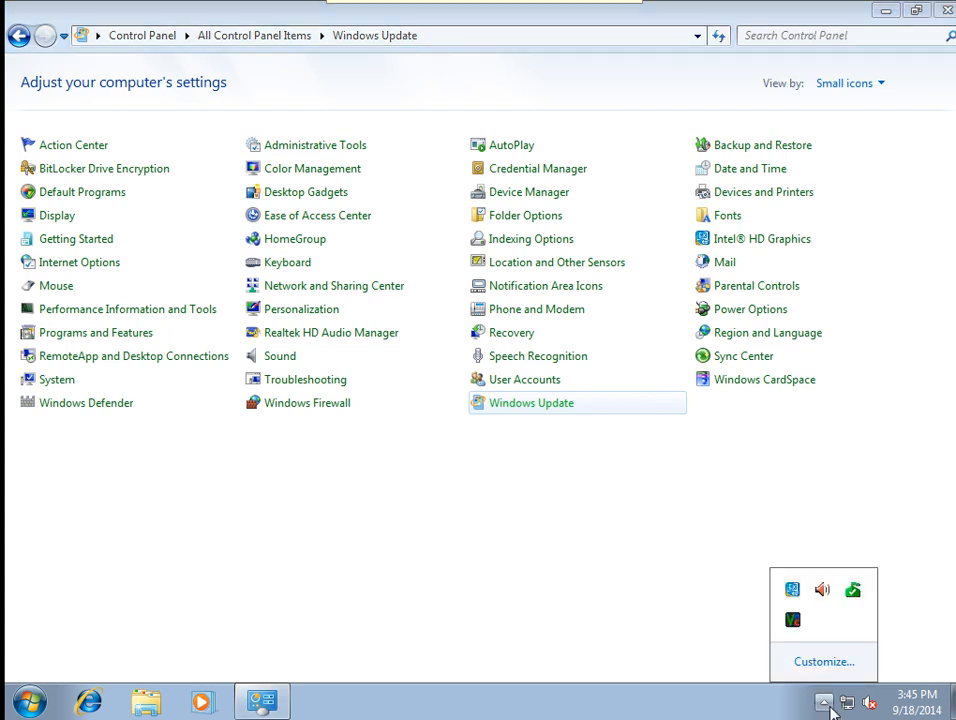
pyautogui.click(522, 484)
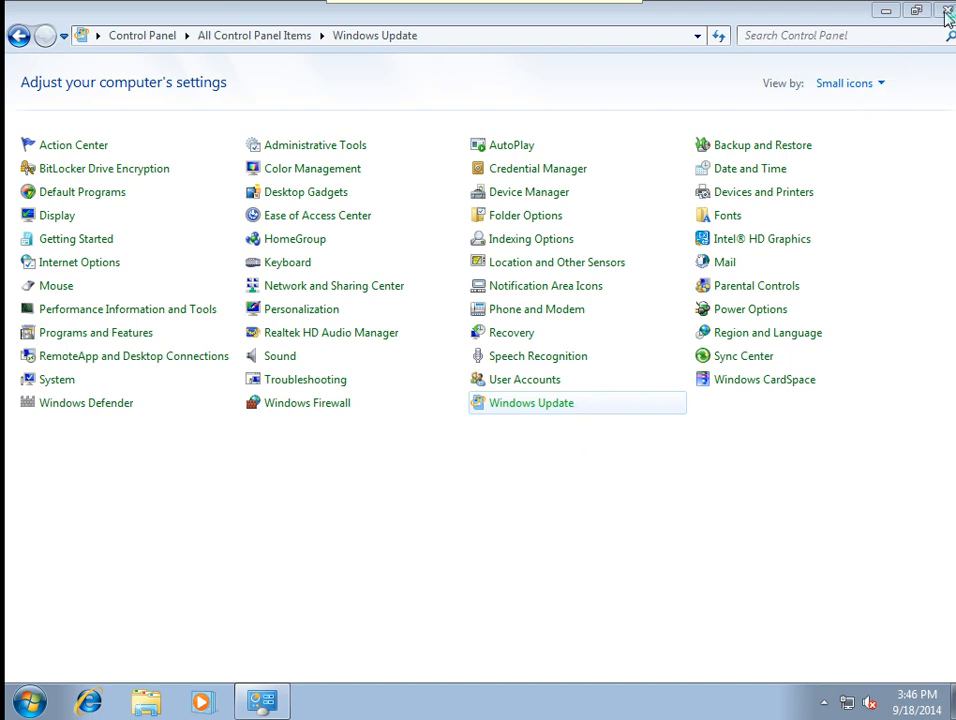
# End the hung Windows Update task in Task Manager and close Task Manager.
pyautogui.rightClick(445, 708)
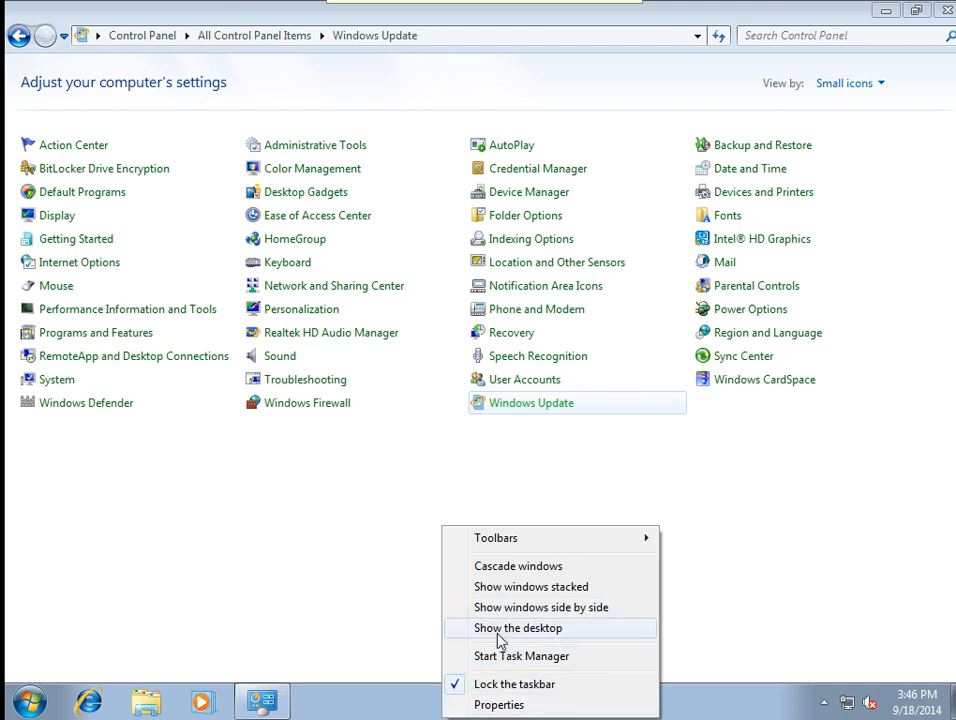
pyautogui.click(497, 655)
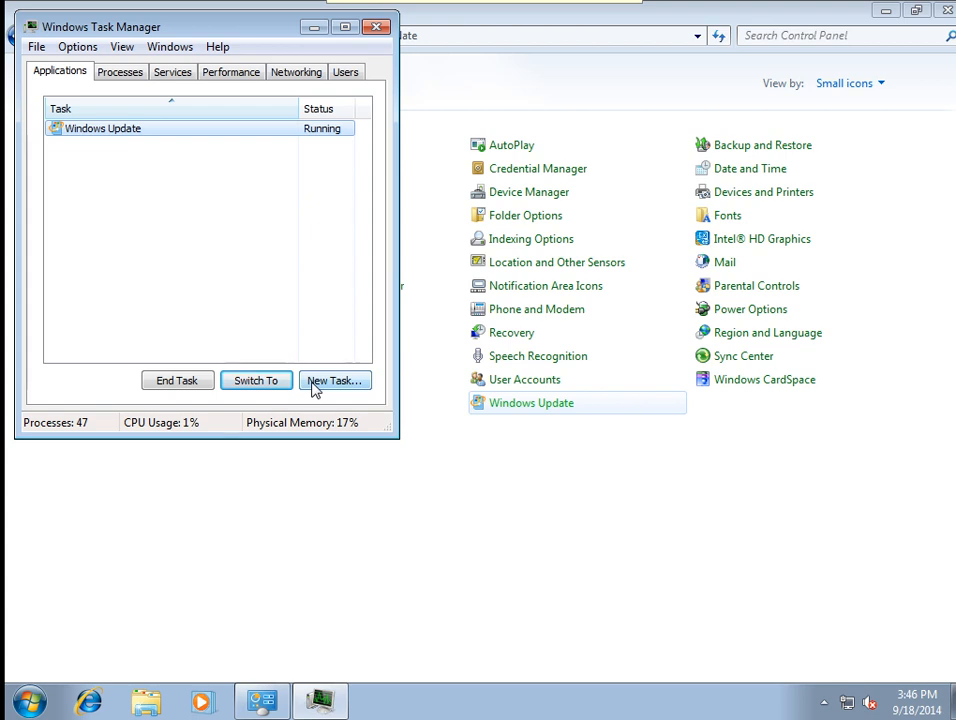
pyautogui.click(187, 384)
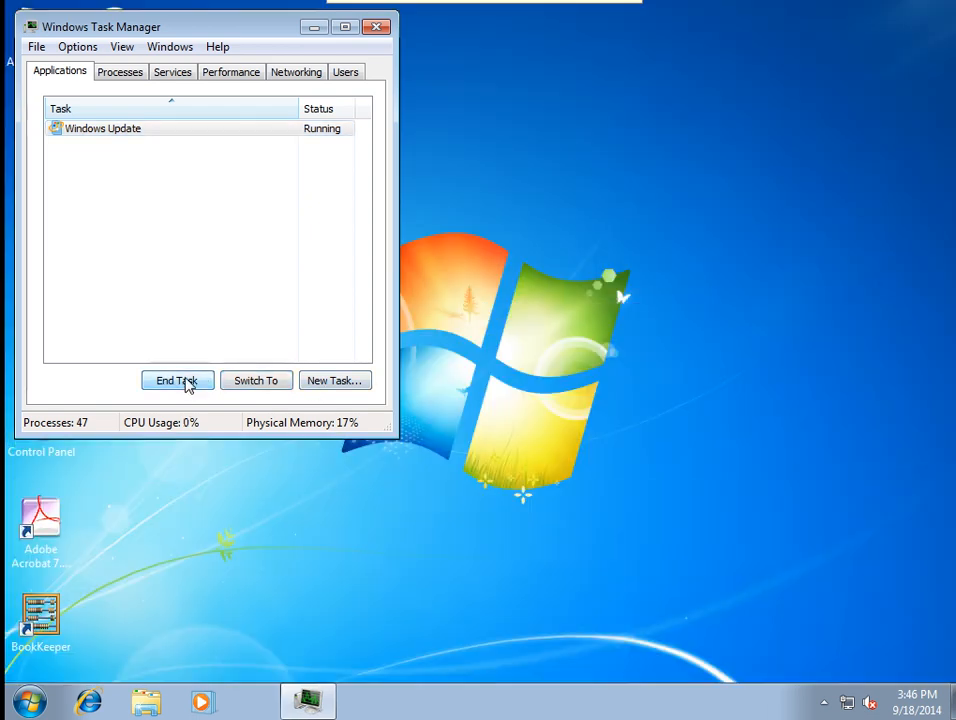
pyautogui.click(376, 30)
# Refresh the desktop, then open and dismiss the Start menu.
pyautogui.rightClick(357, 263)
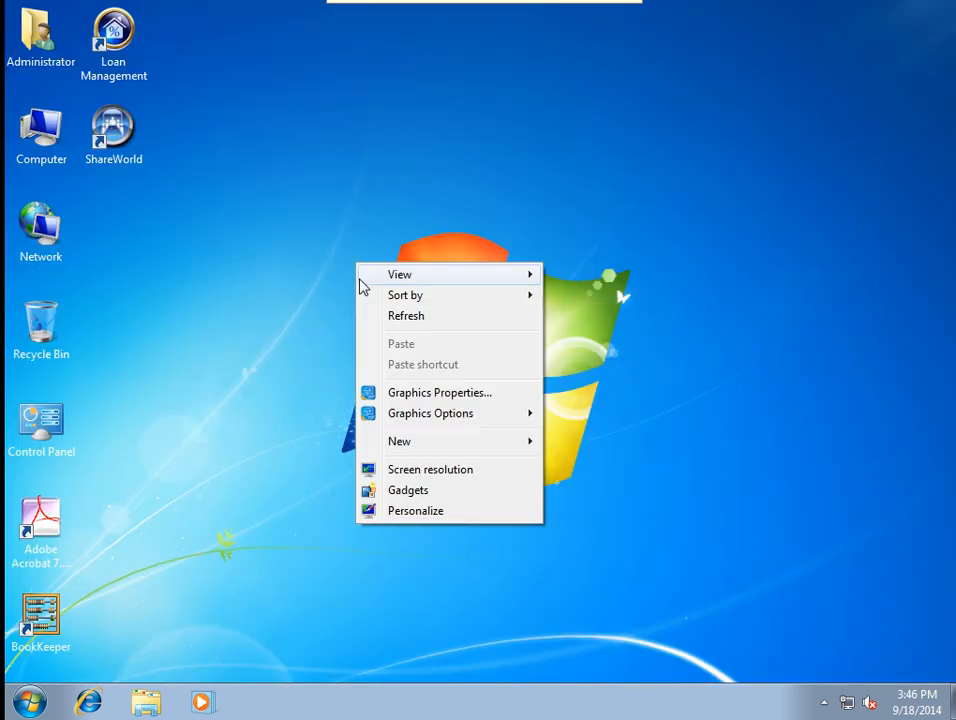
pyautogui.click(380, 317)
pyautogui.click(28, 701)
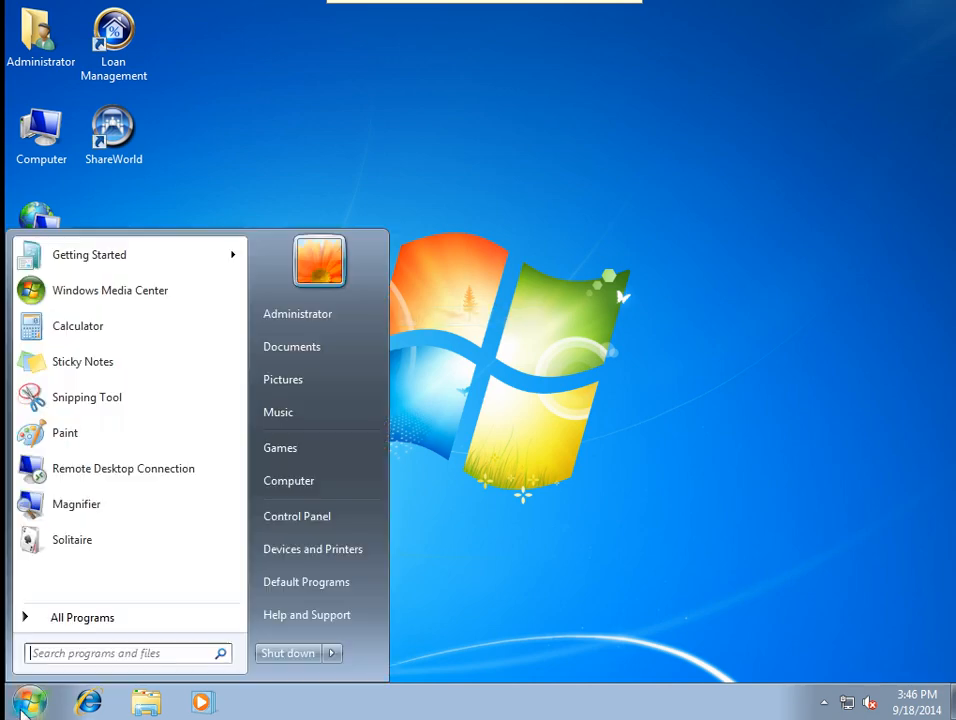
pyautogui.click(659, 352)
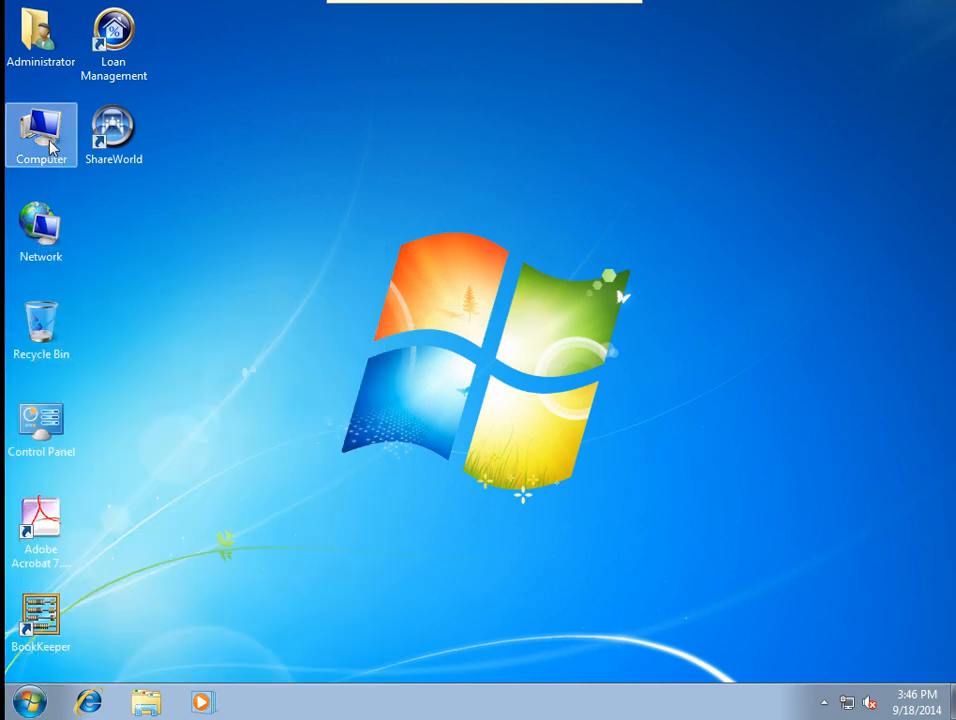
pyautogui.doubleClick(48, 140)
pyautogui.doubleClick(68, 154)
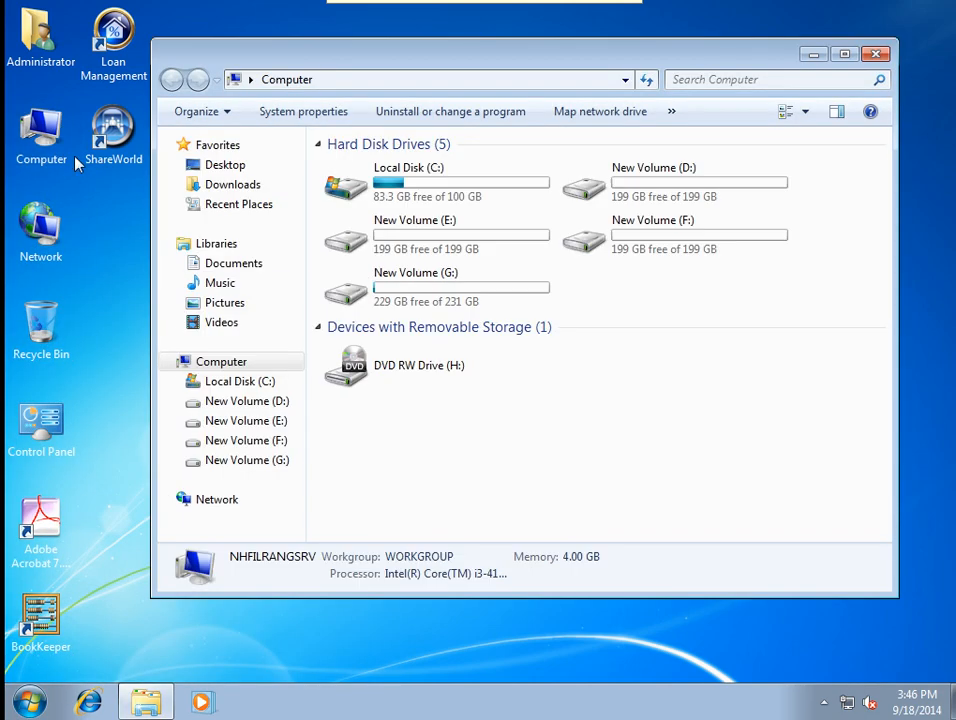
pyautogui.doubleClick(457, 288)
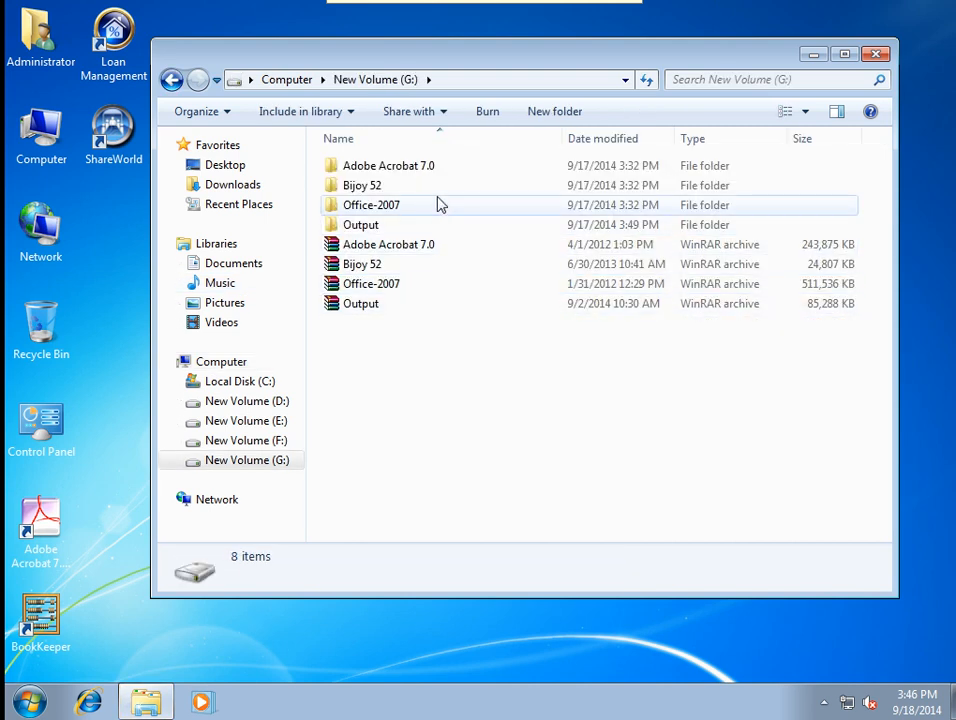
pyautogui.doubleClick(392, 226)
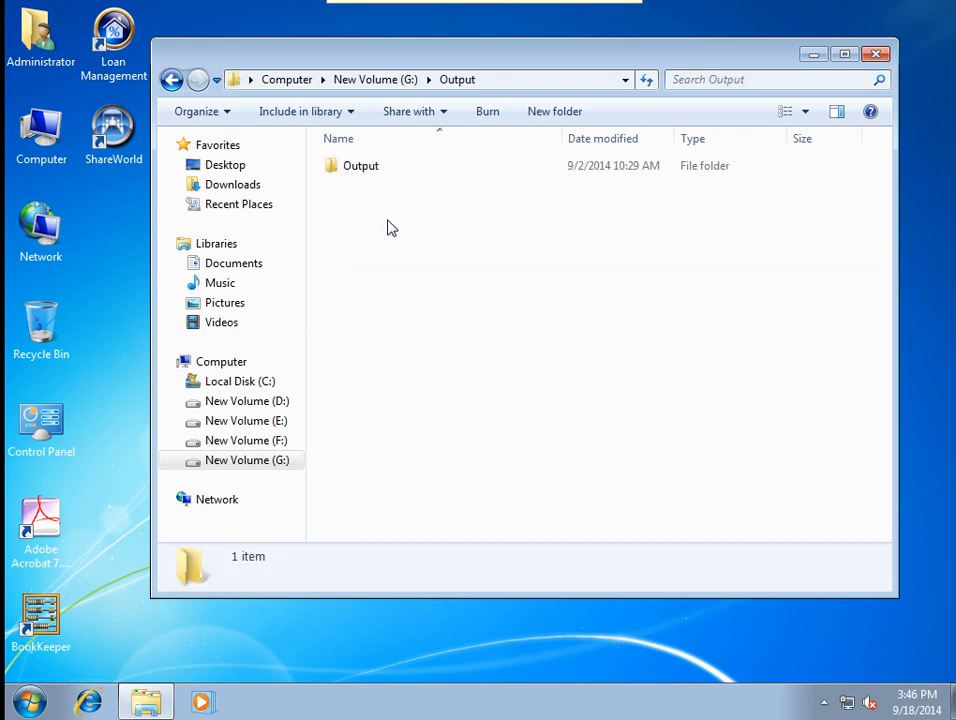
pyautogui.doubleClick(369, 172)
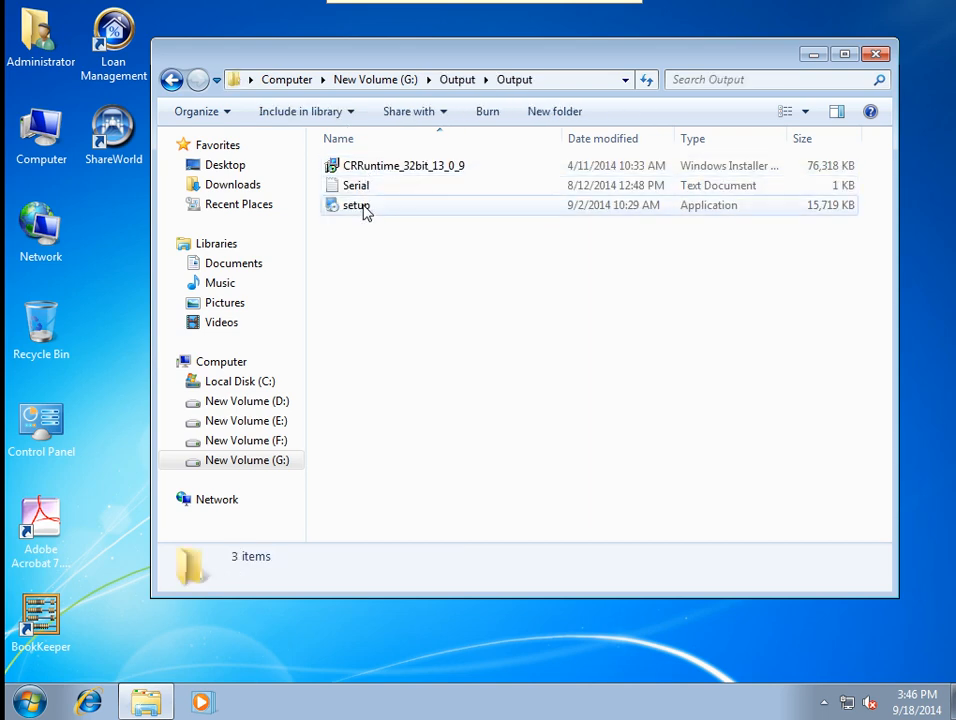
pyautogui.click(363, 208)
pyautogui.rightClick(363, 208)
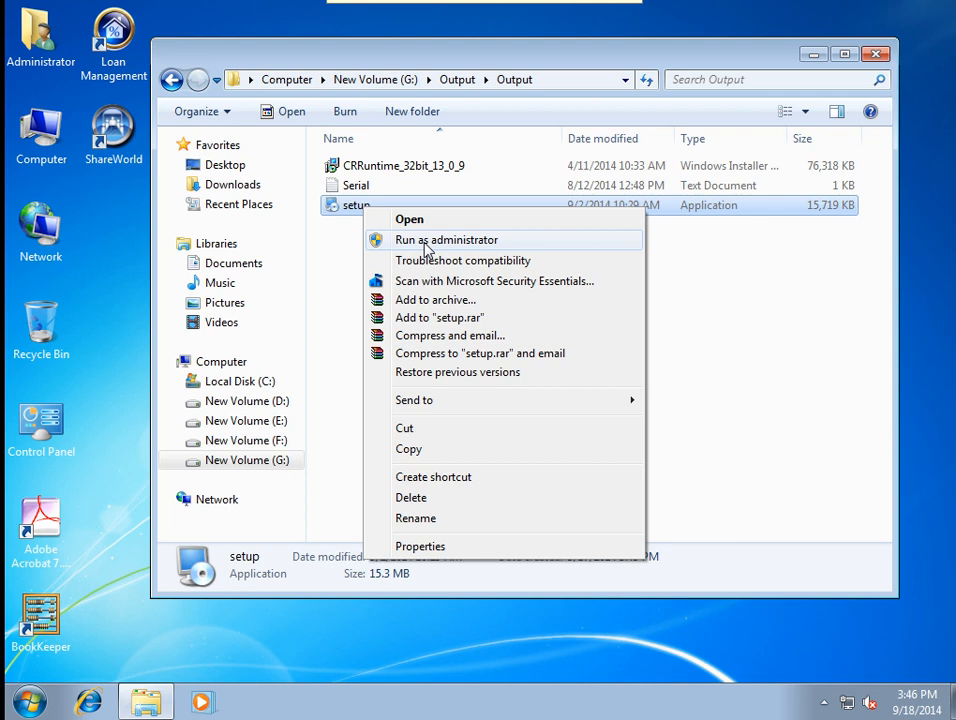
pyautogui.click(694, 305)
pyautogui.click(875, 53)
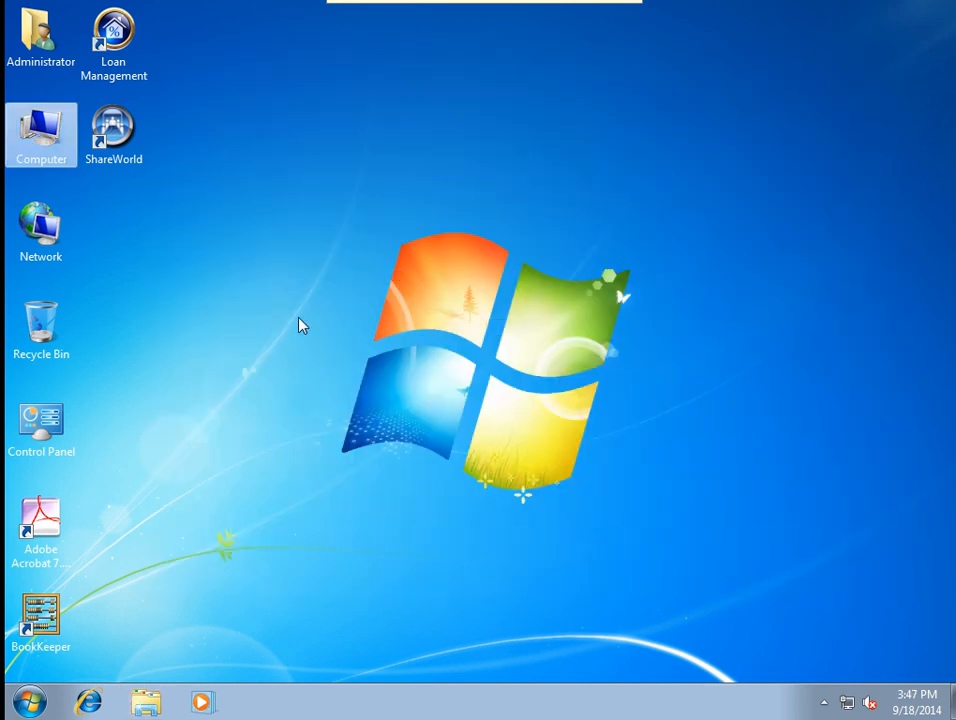
# Refresh the remote desktop twice, exit VNC full-screen, and restore the recorder from the taskbar.
pyautogui.rightClick(299, 318)
pyautogui.click(306, 376)
pyautogui.rightClick(286, 389)
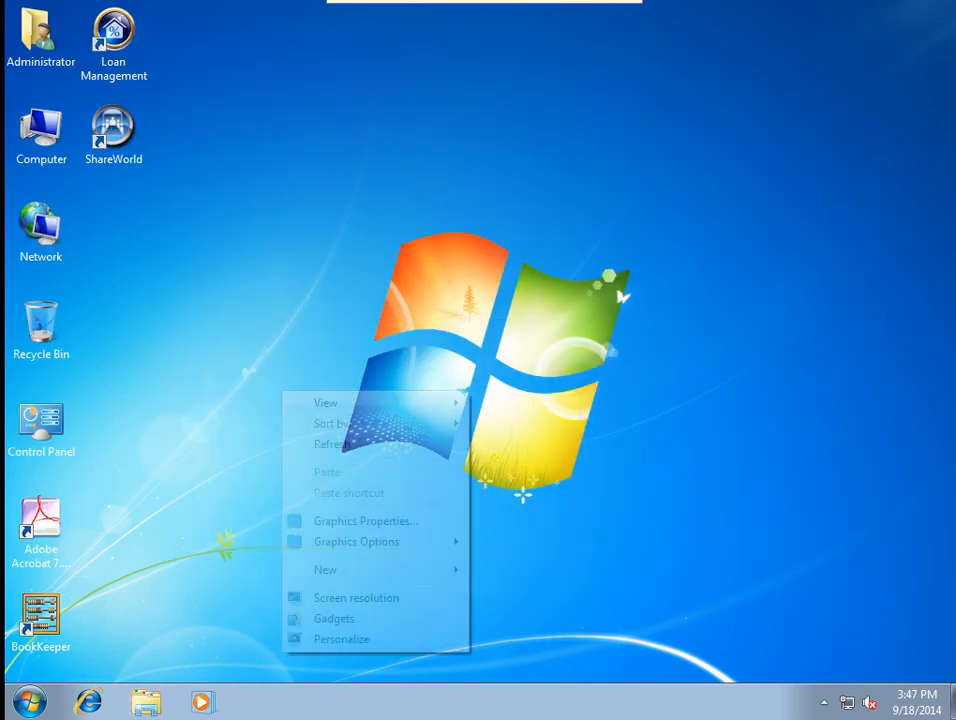
pyautogui.click(309, 446)
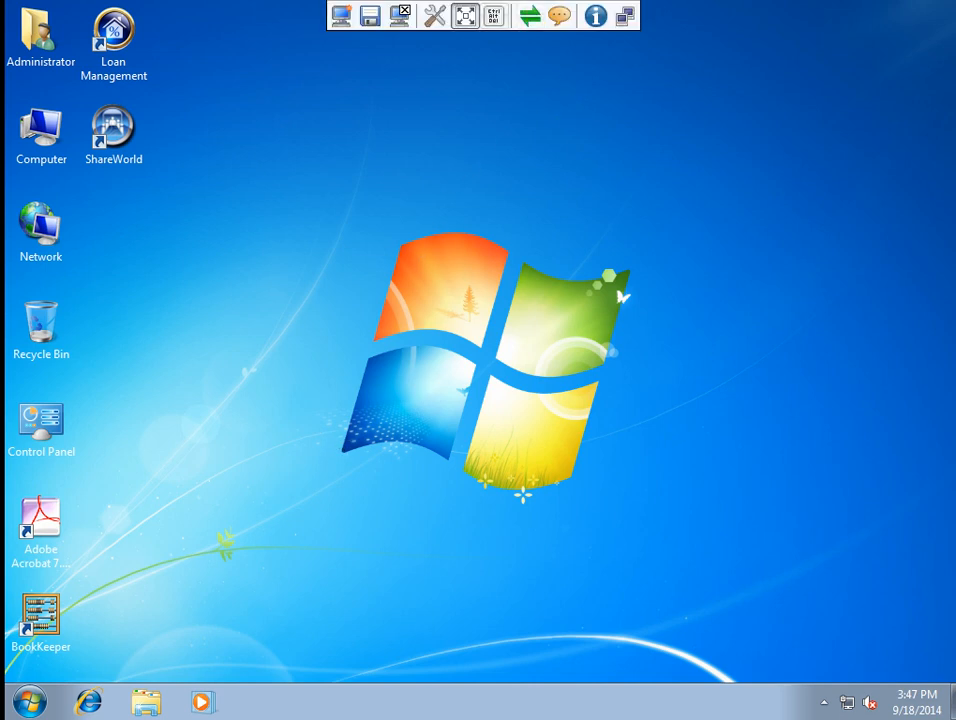
pyautogui.click(465, 15)
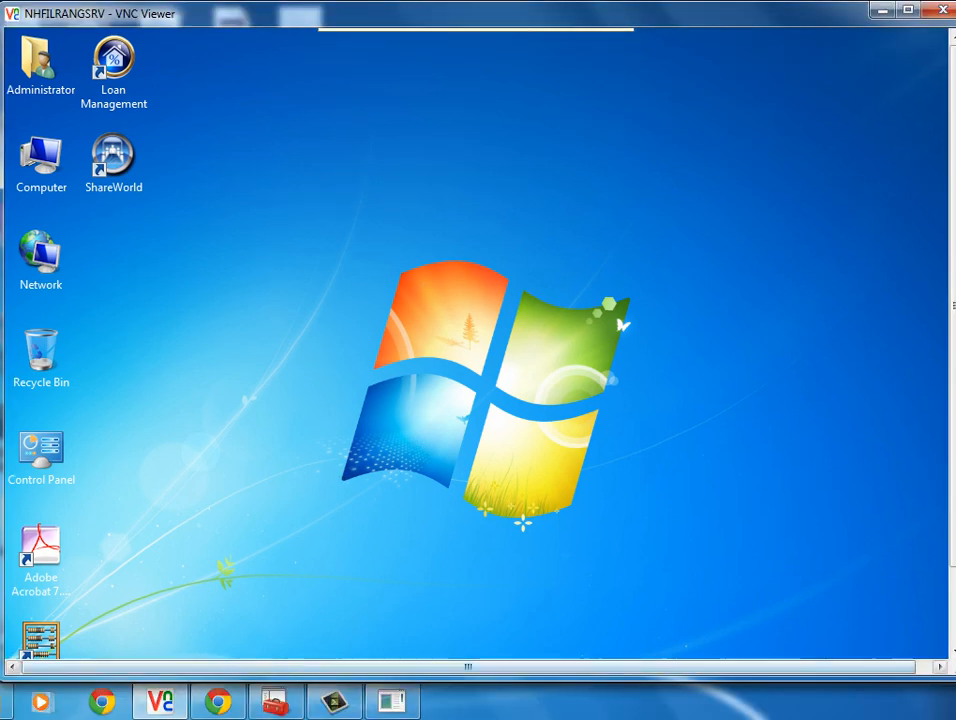
pyautogui.click(391, 702)
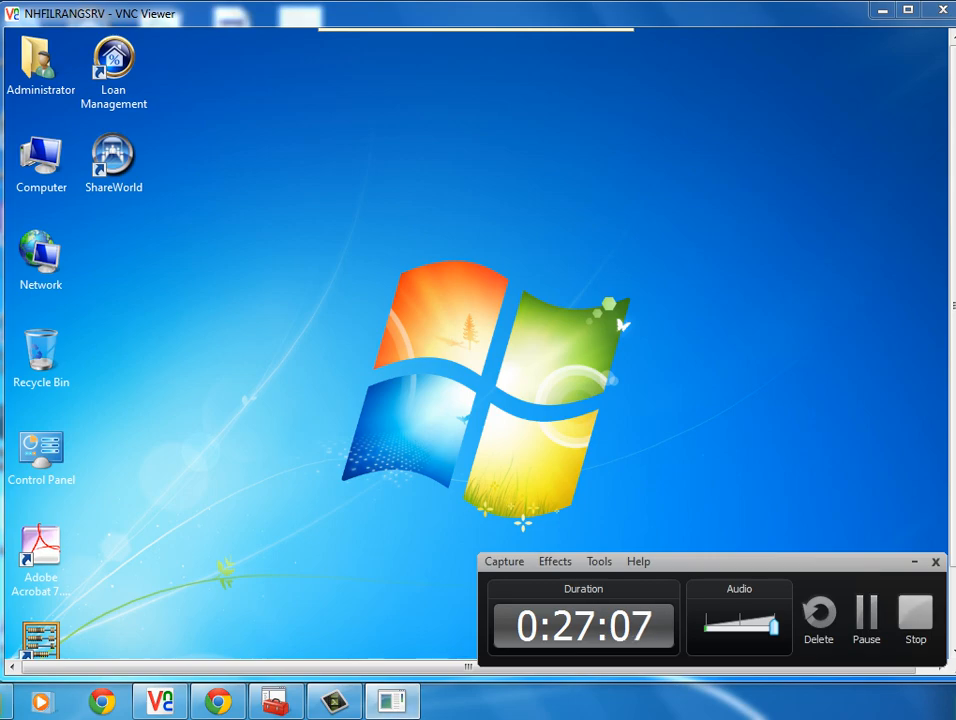